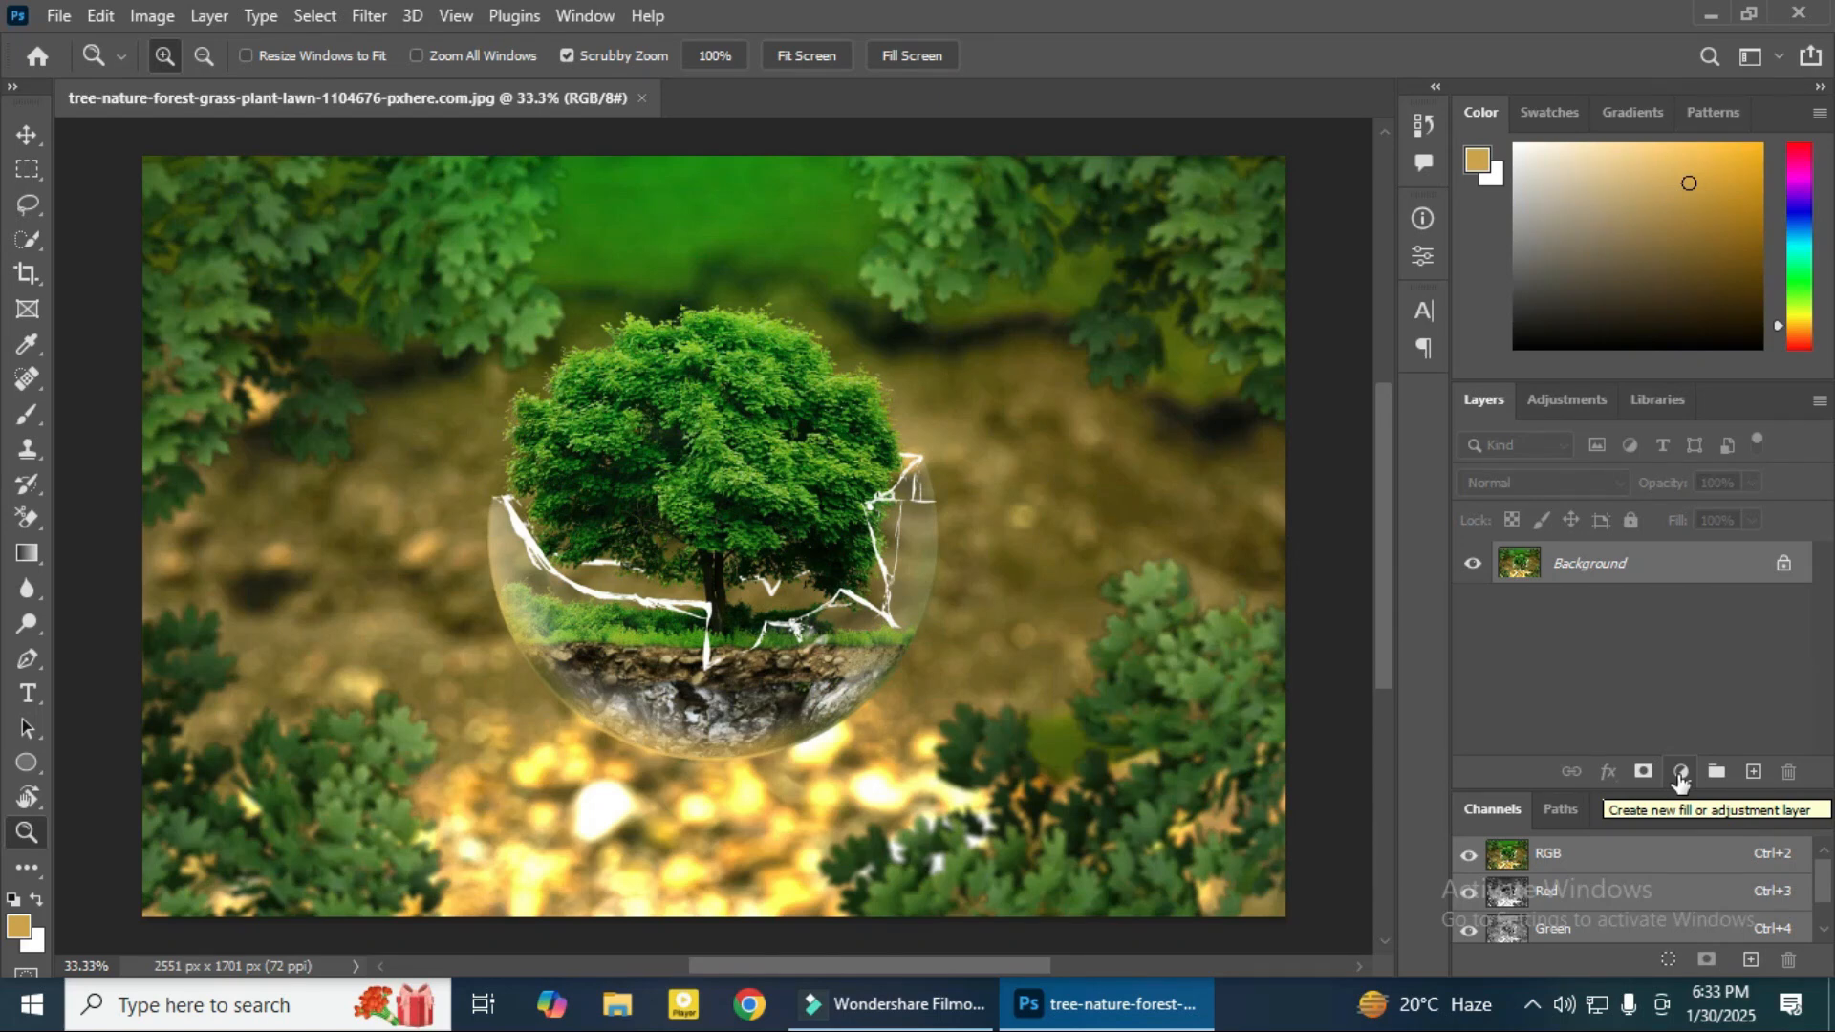
{"action": "left_click", "coordinate": [1680, 775]}
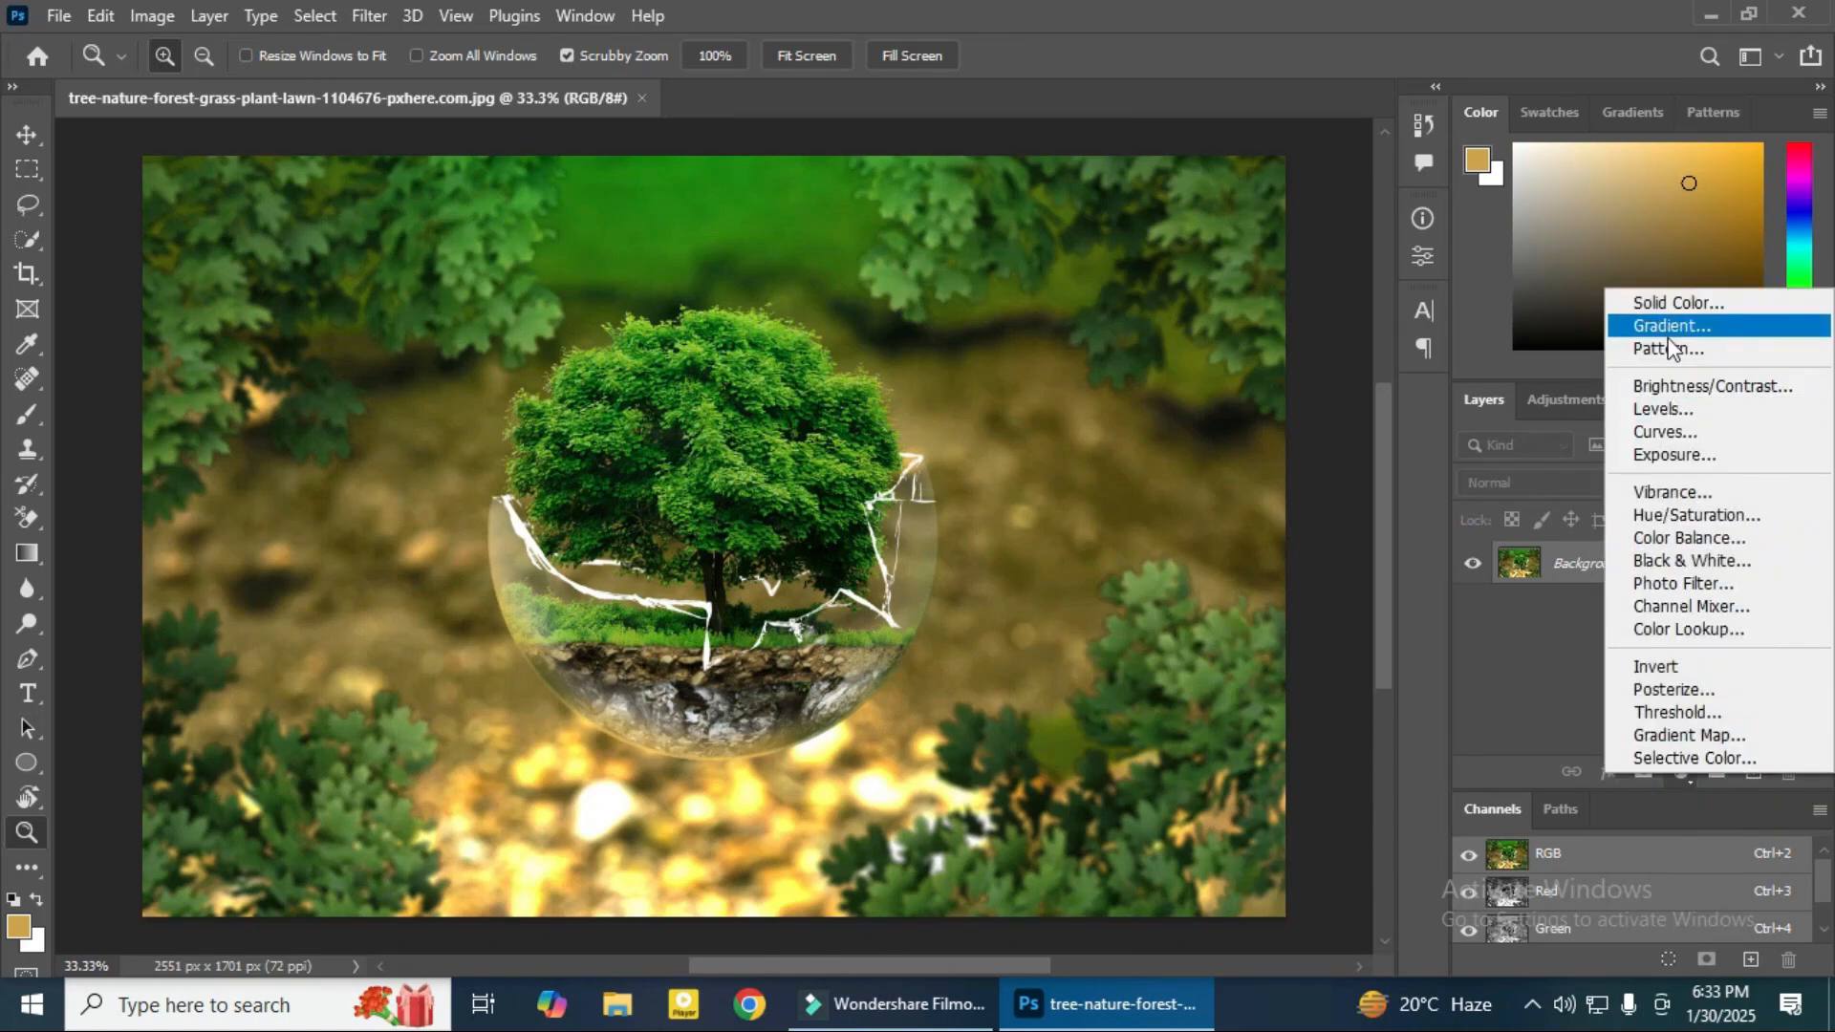
{"action": "left_click", "coordinate": [143, 16]}
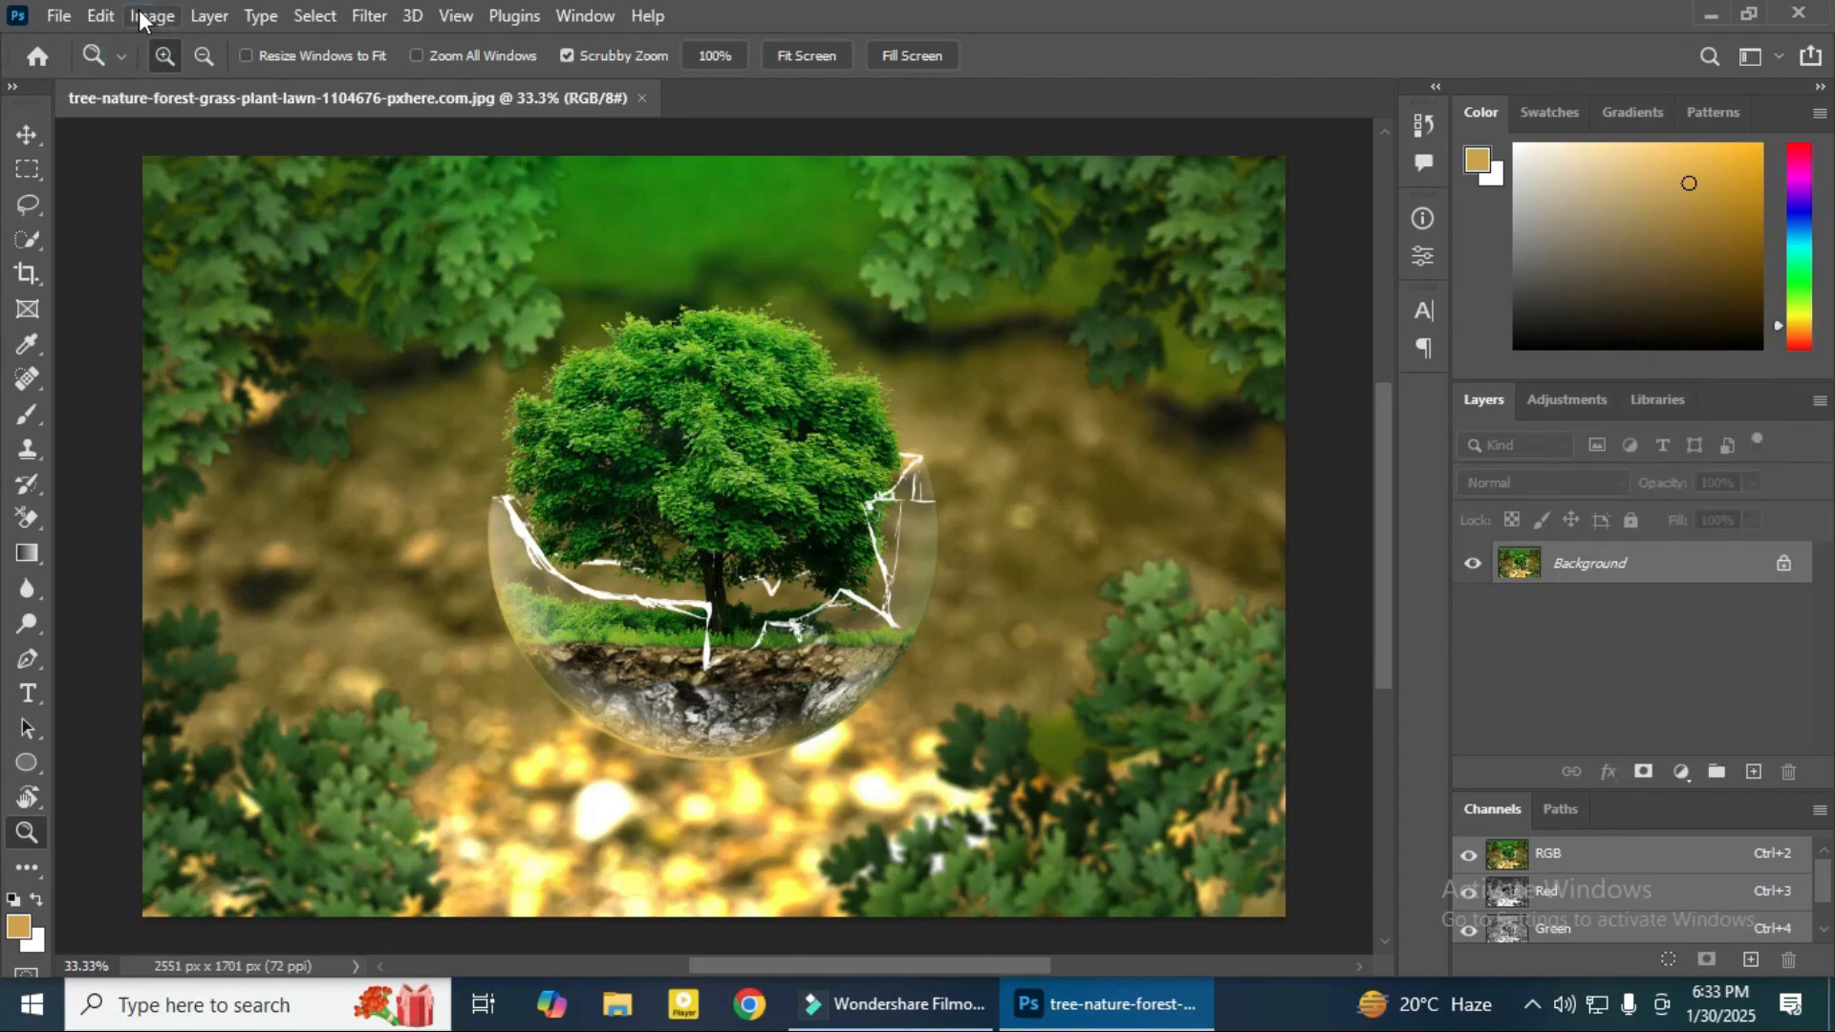
{"action": "left_click", "coordinate": [143, 16]}
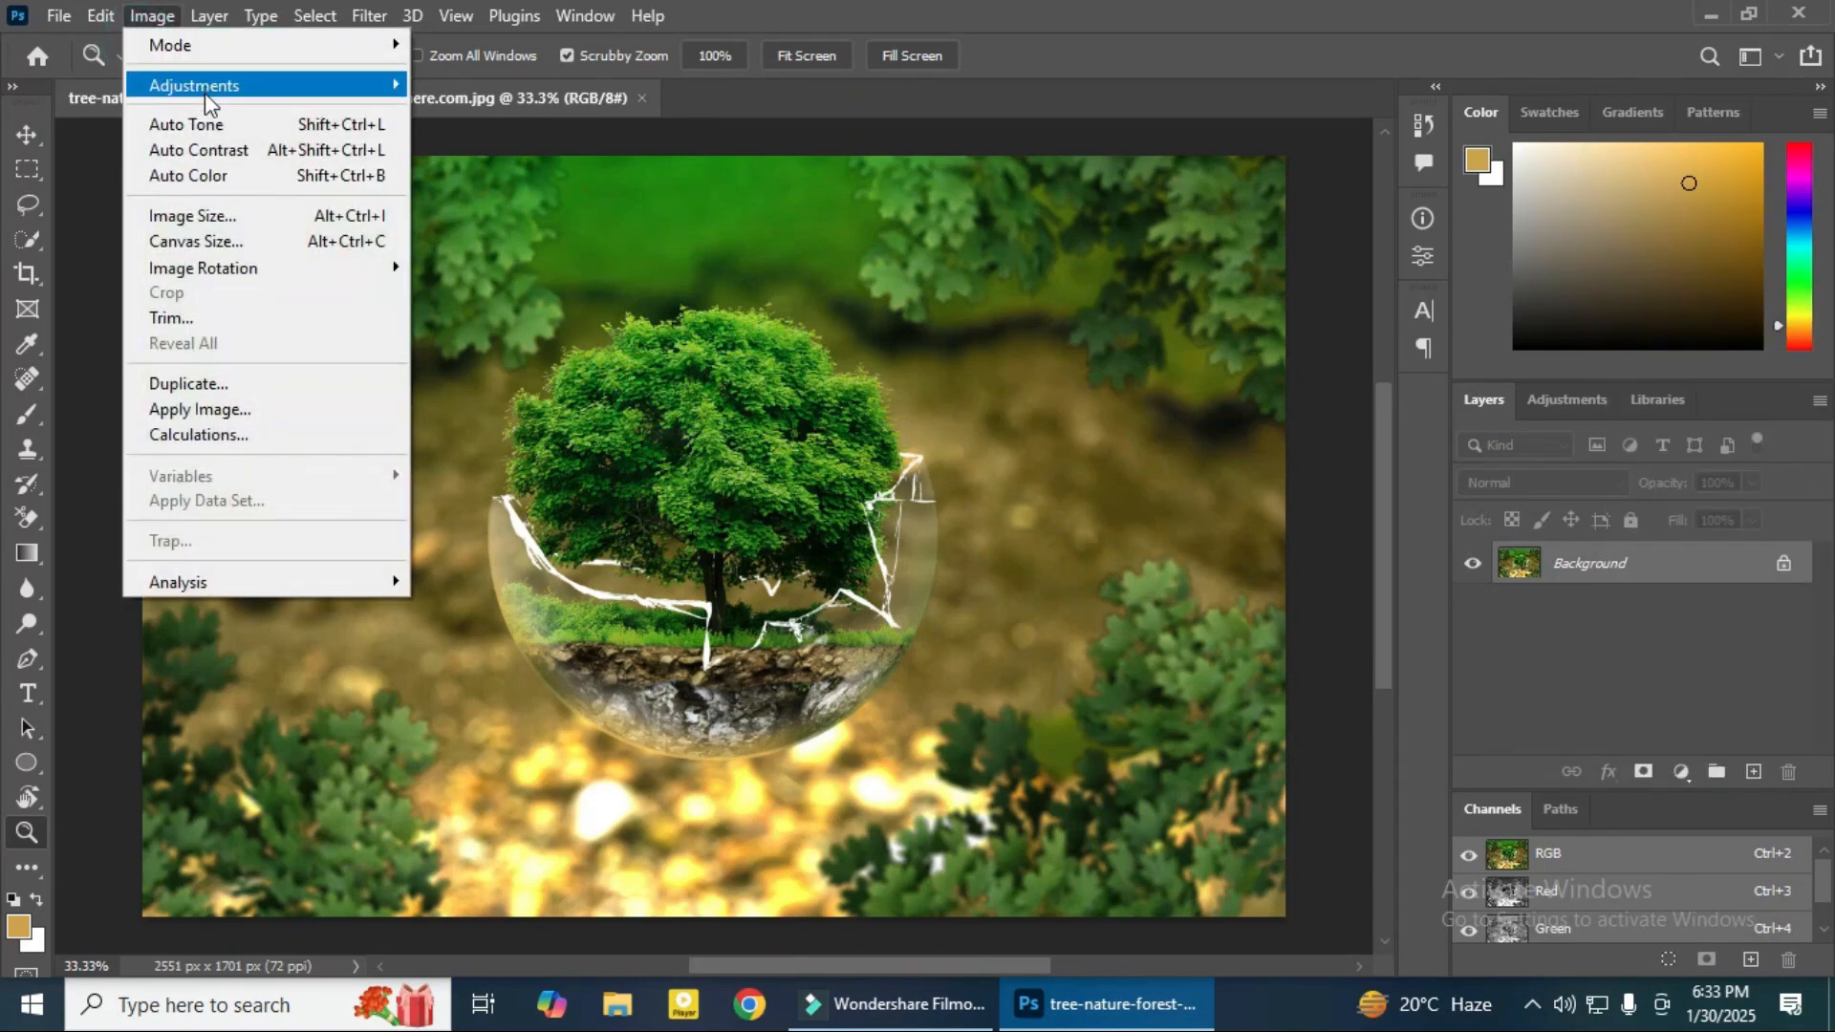
{"action": "mouse_move", "coordinate": [204, 93]}
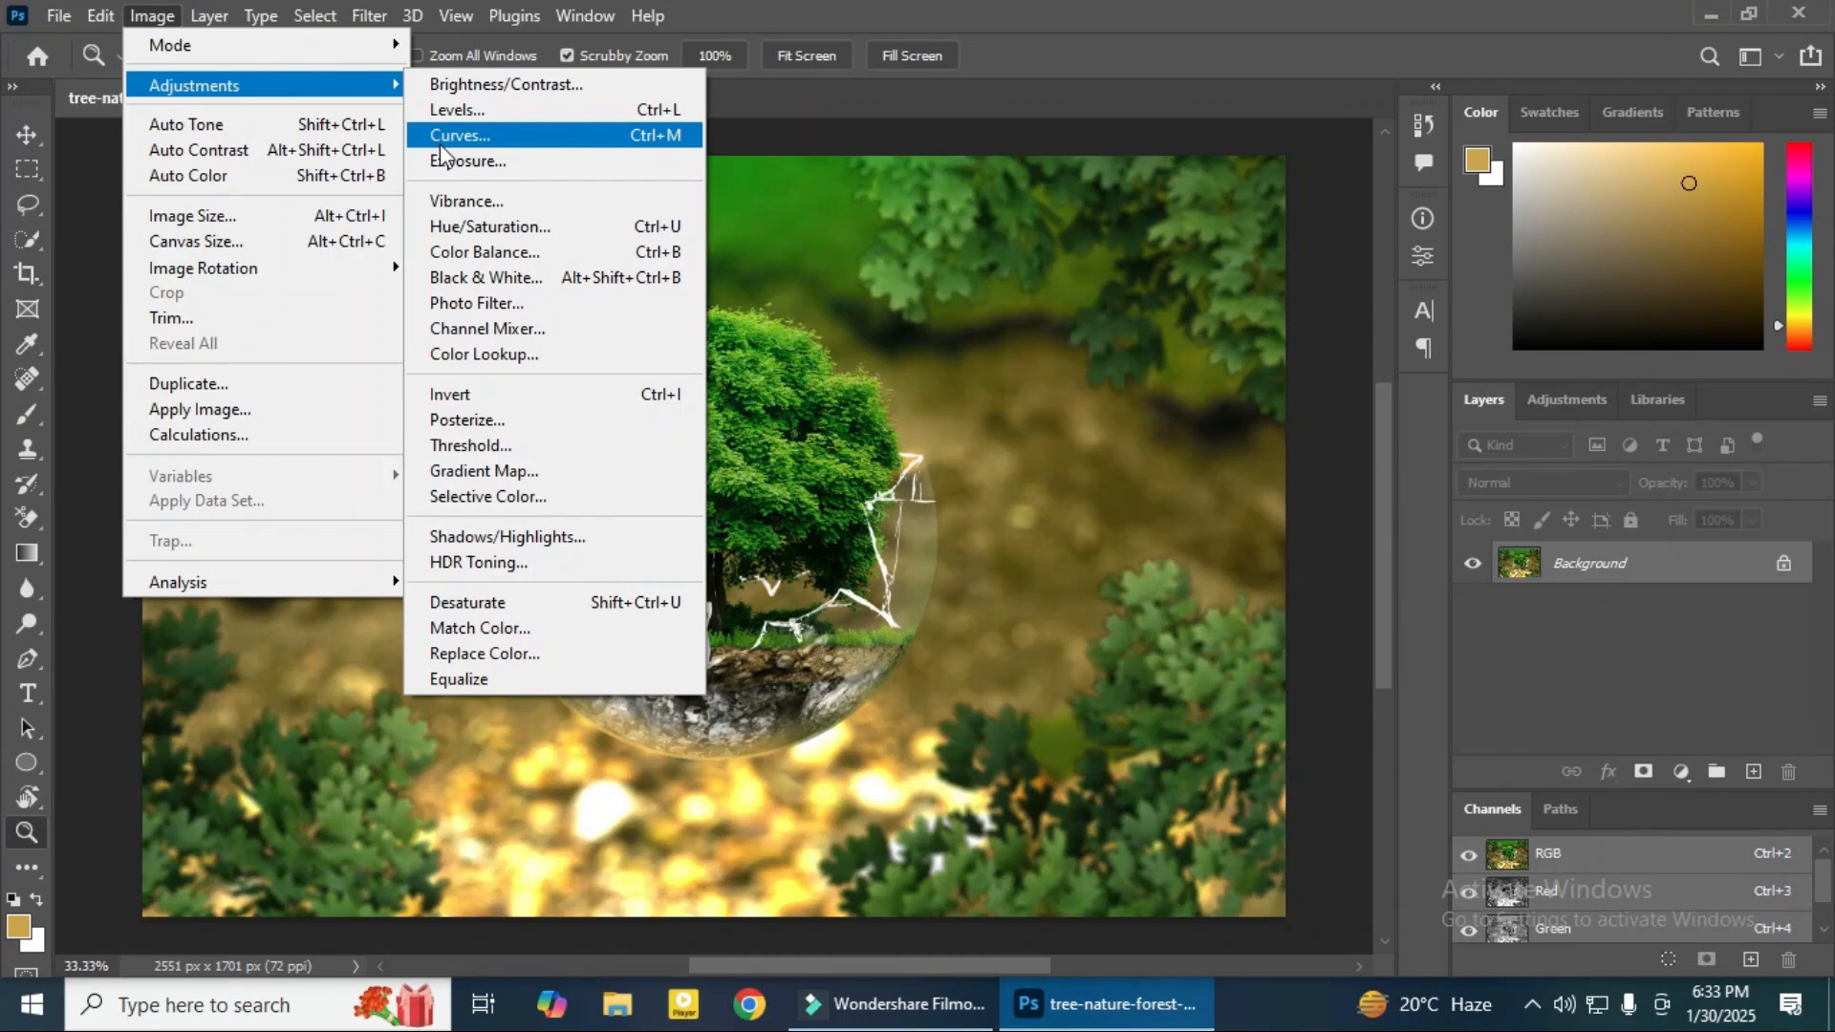
{"action": "left_click", "coordinate": [477, 276]}
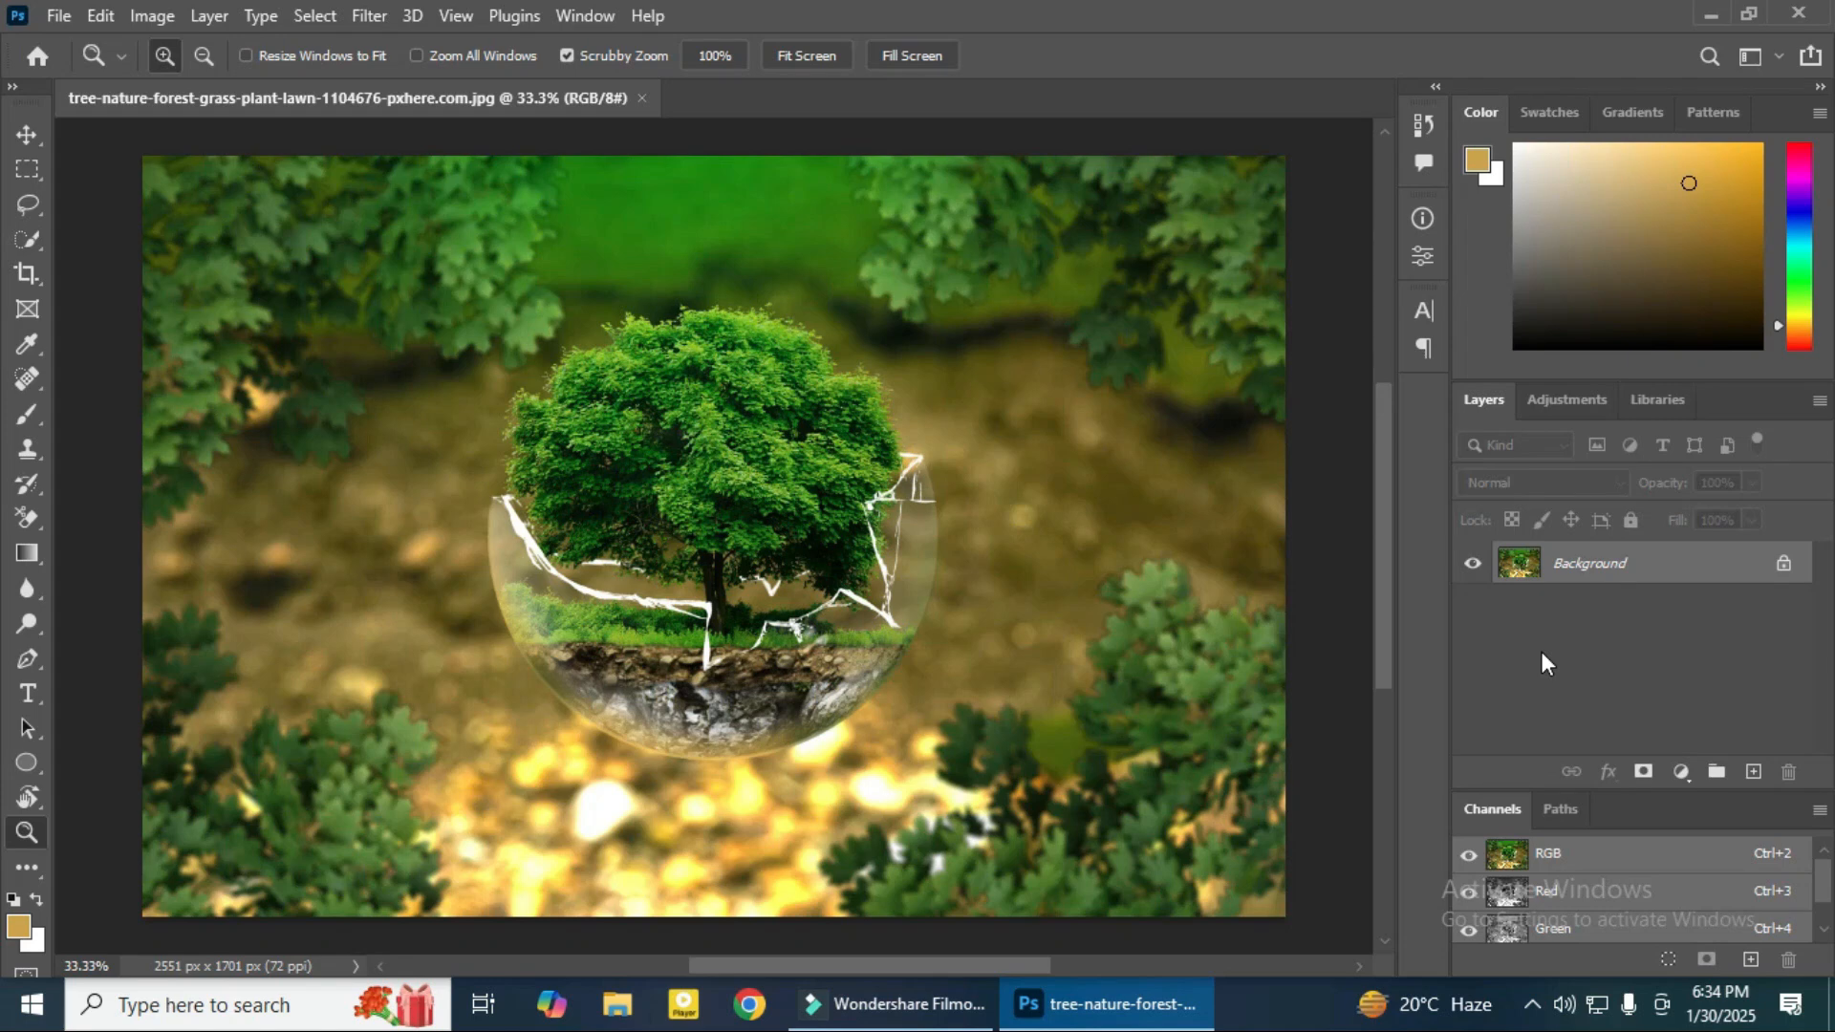
{"action": "left_click", "coordinate": [1682, 764]}
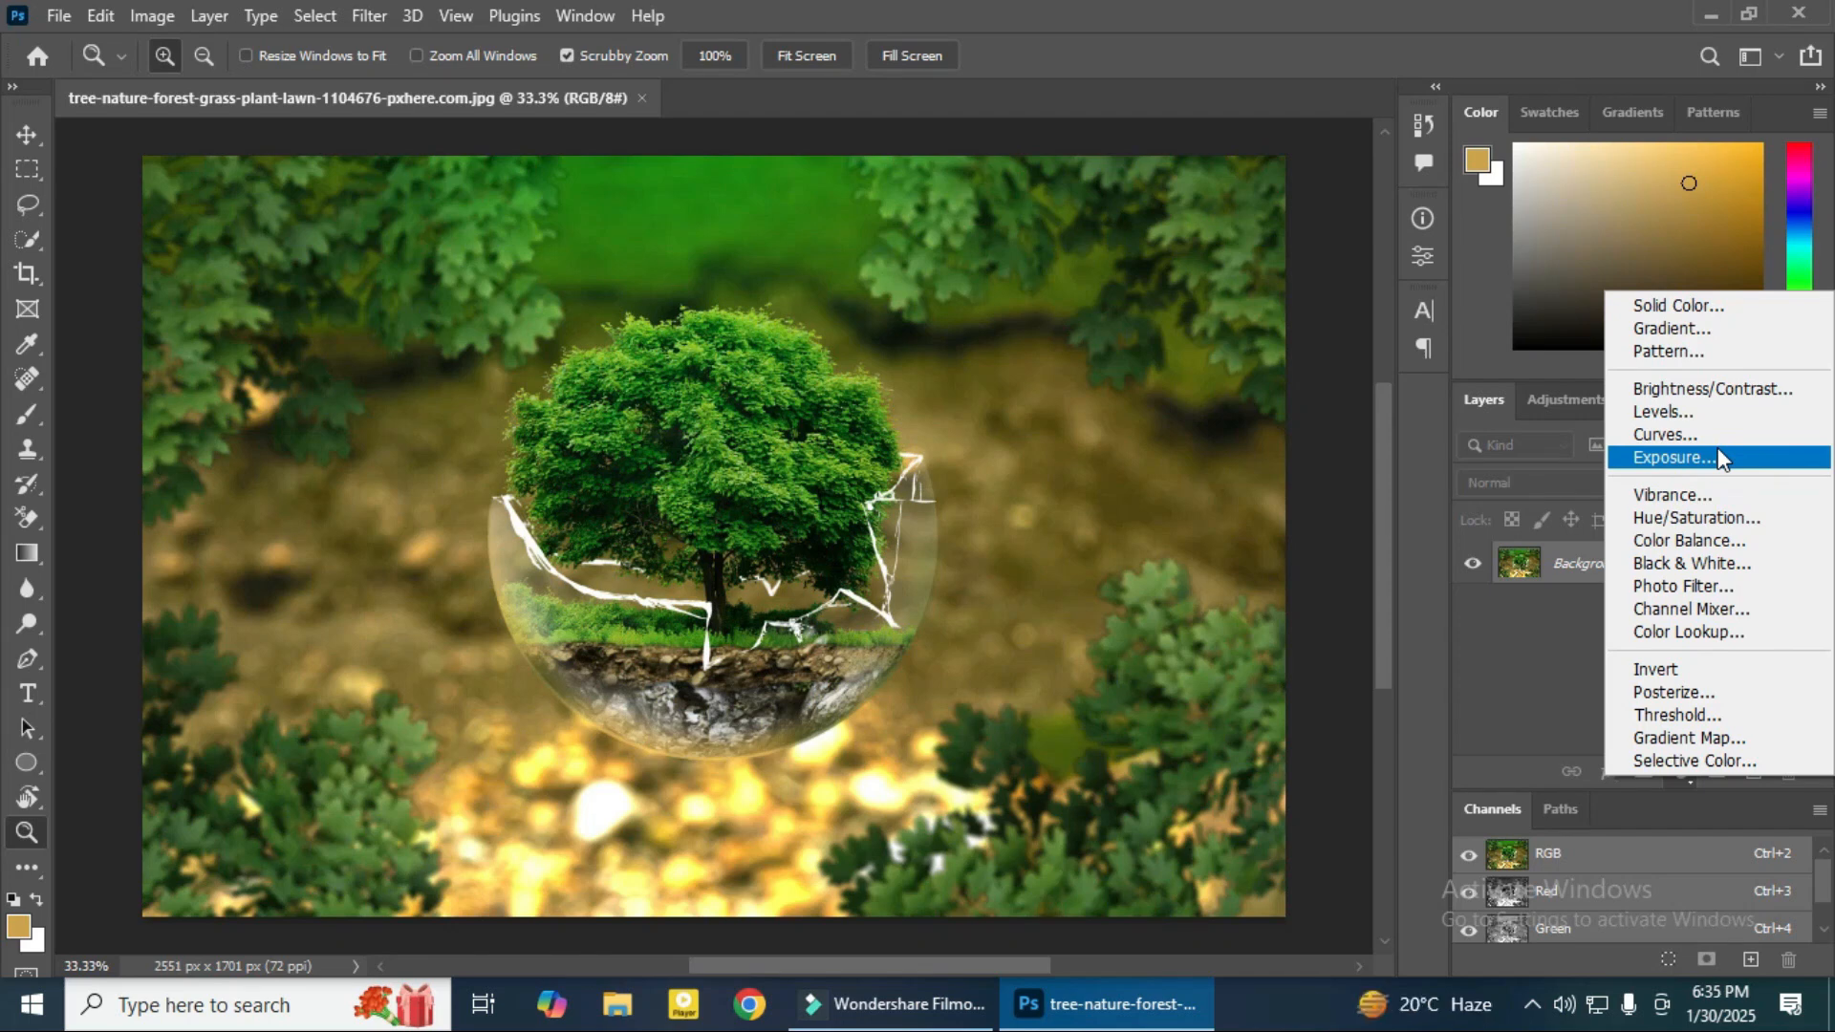
{"action": "left_click", "coordinate": [1510, 692]}
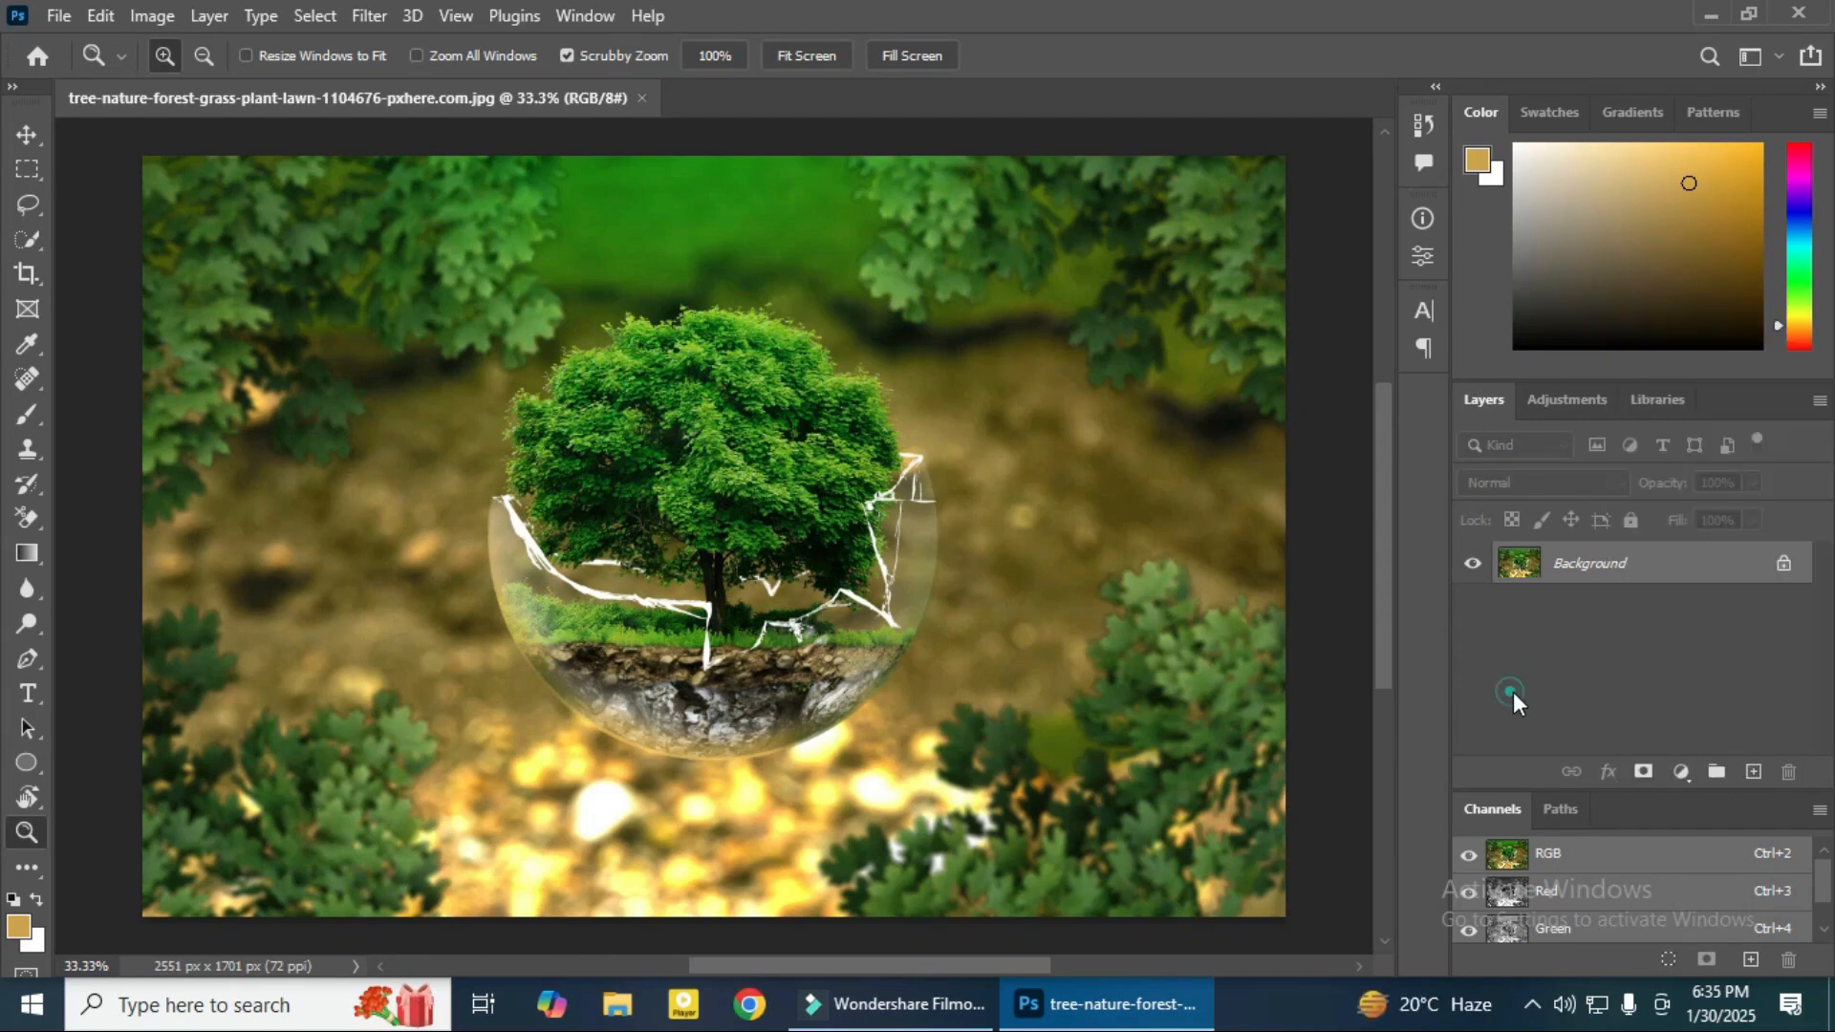
Step: Convert the Background into a regular layer and add a golden-orange Solid Color fill layer above it
{"action": "double_click", "coordinate": [1609, 575]}
{"action": "left_click", "coordinate": [1134, 283]}
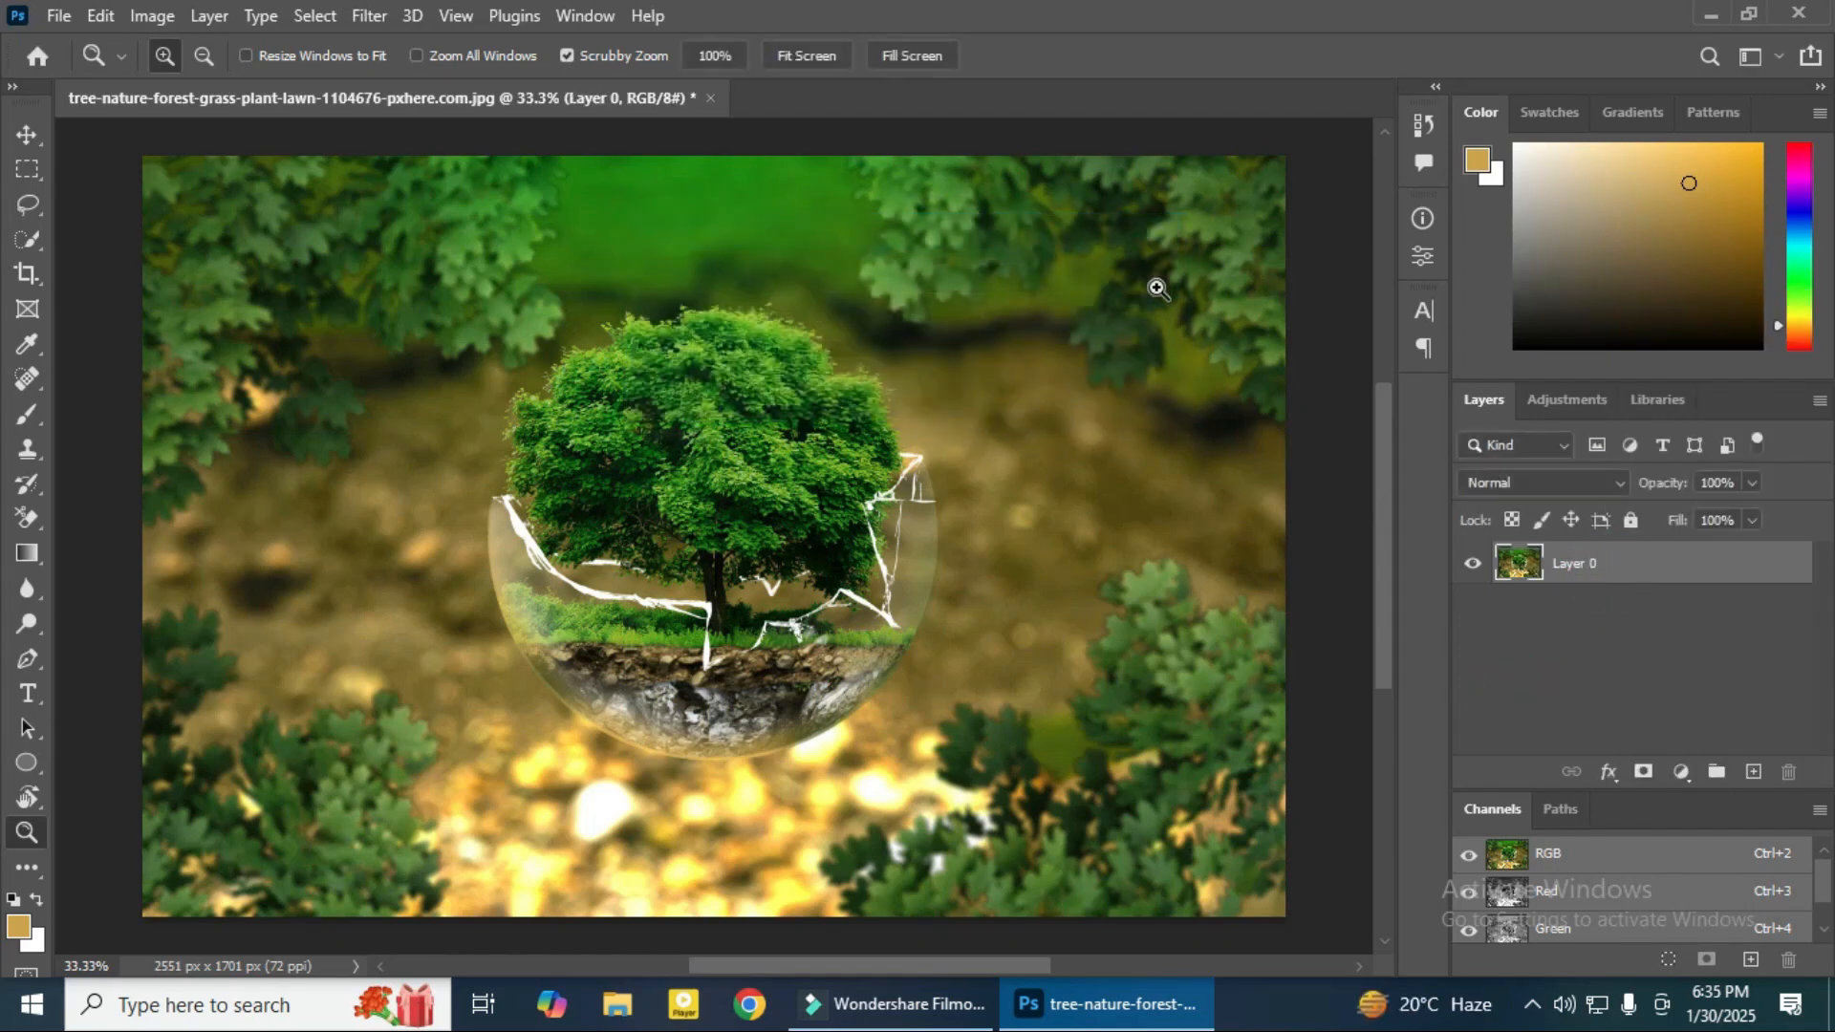
{"action": "left_click", "coordinate": [1681, 773]}
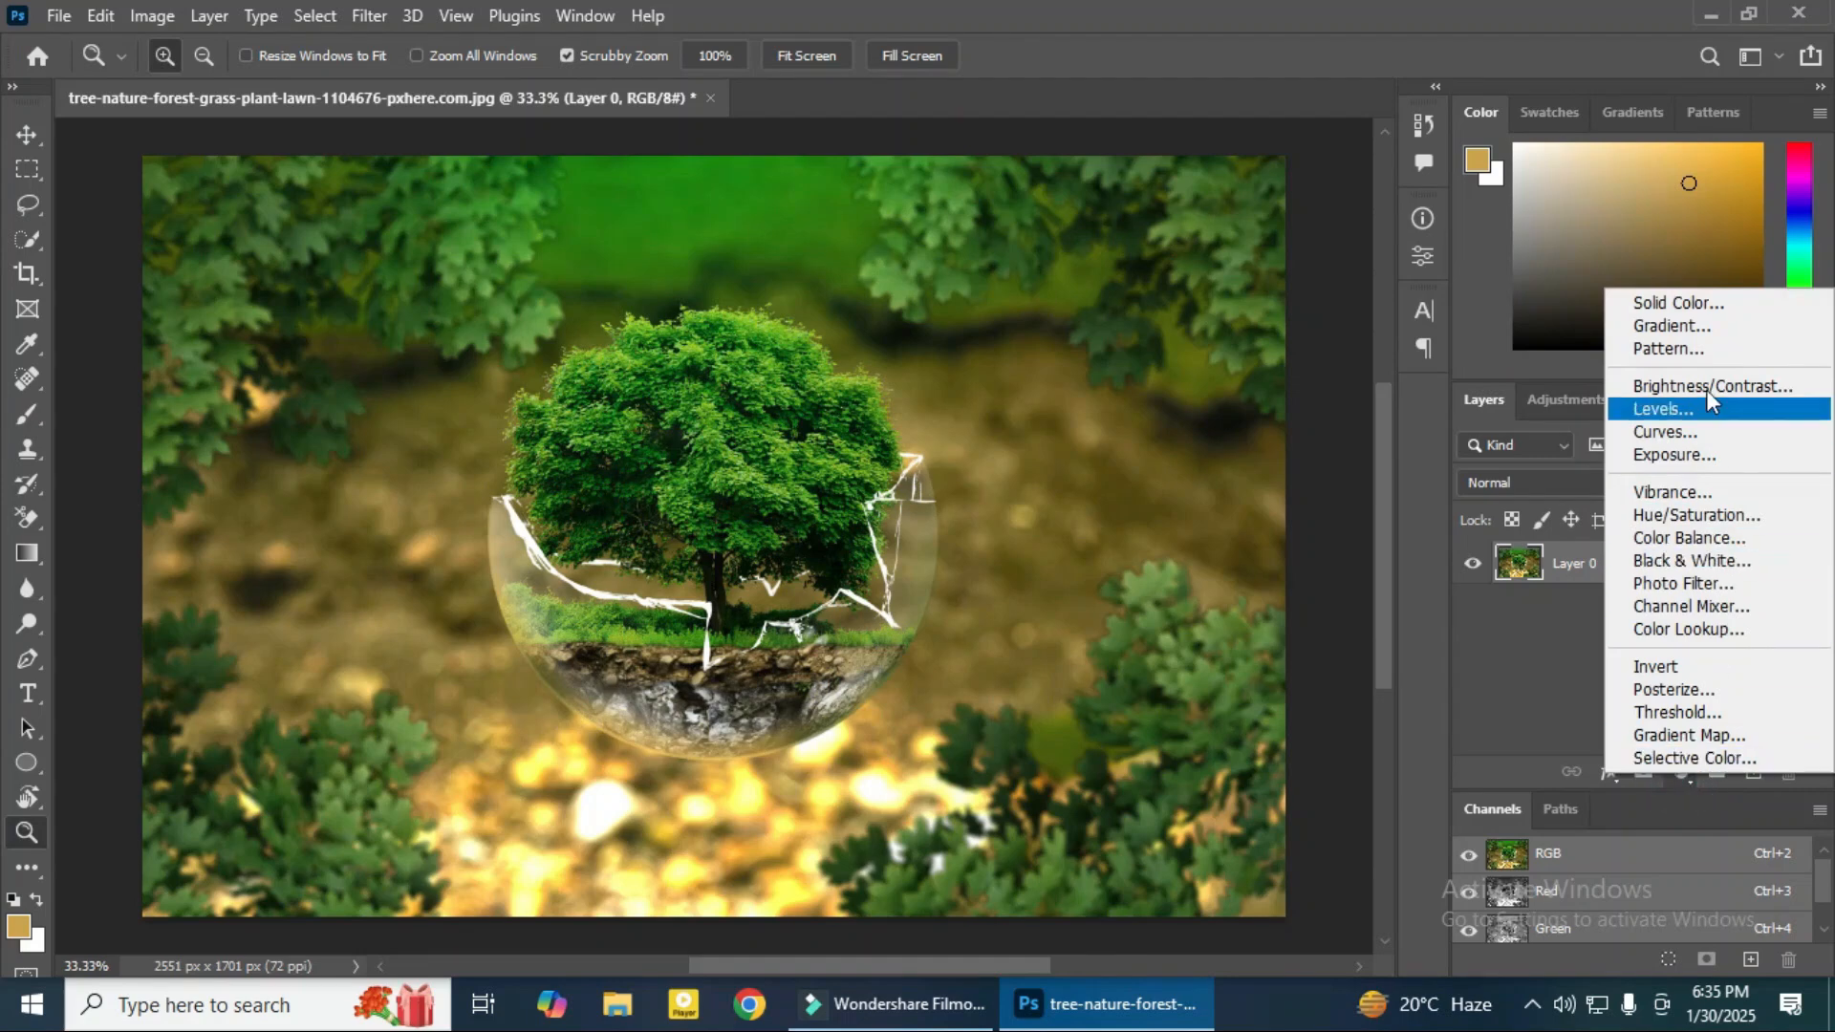
{"action": "left_click", "coordinate": [1700, 303]}
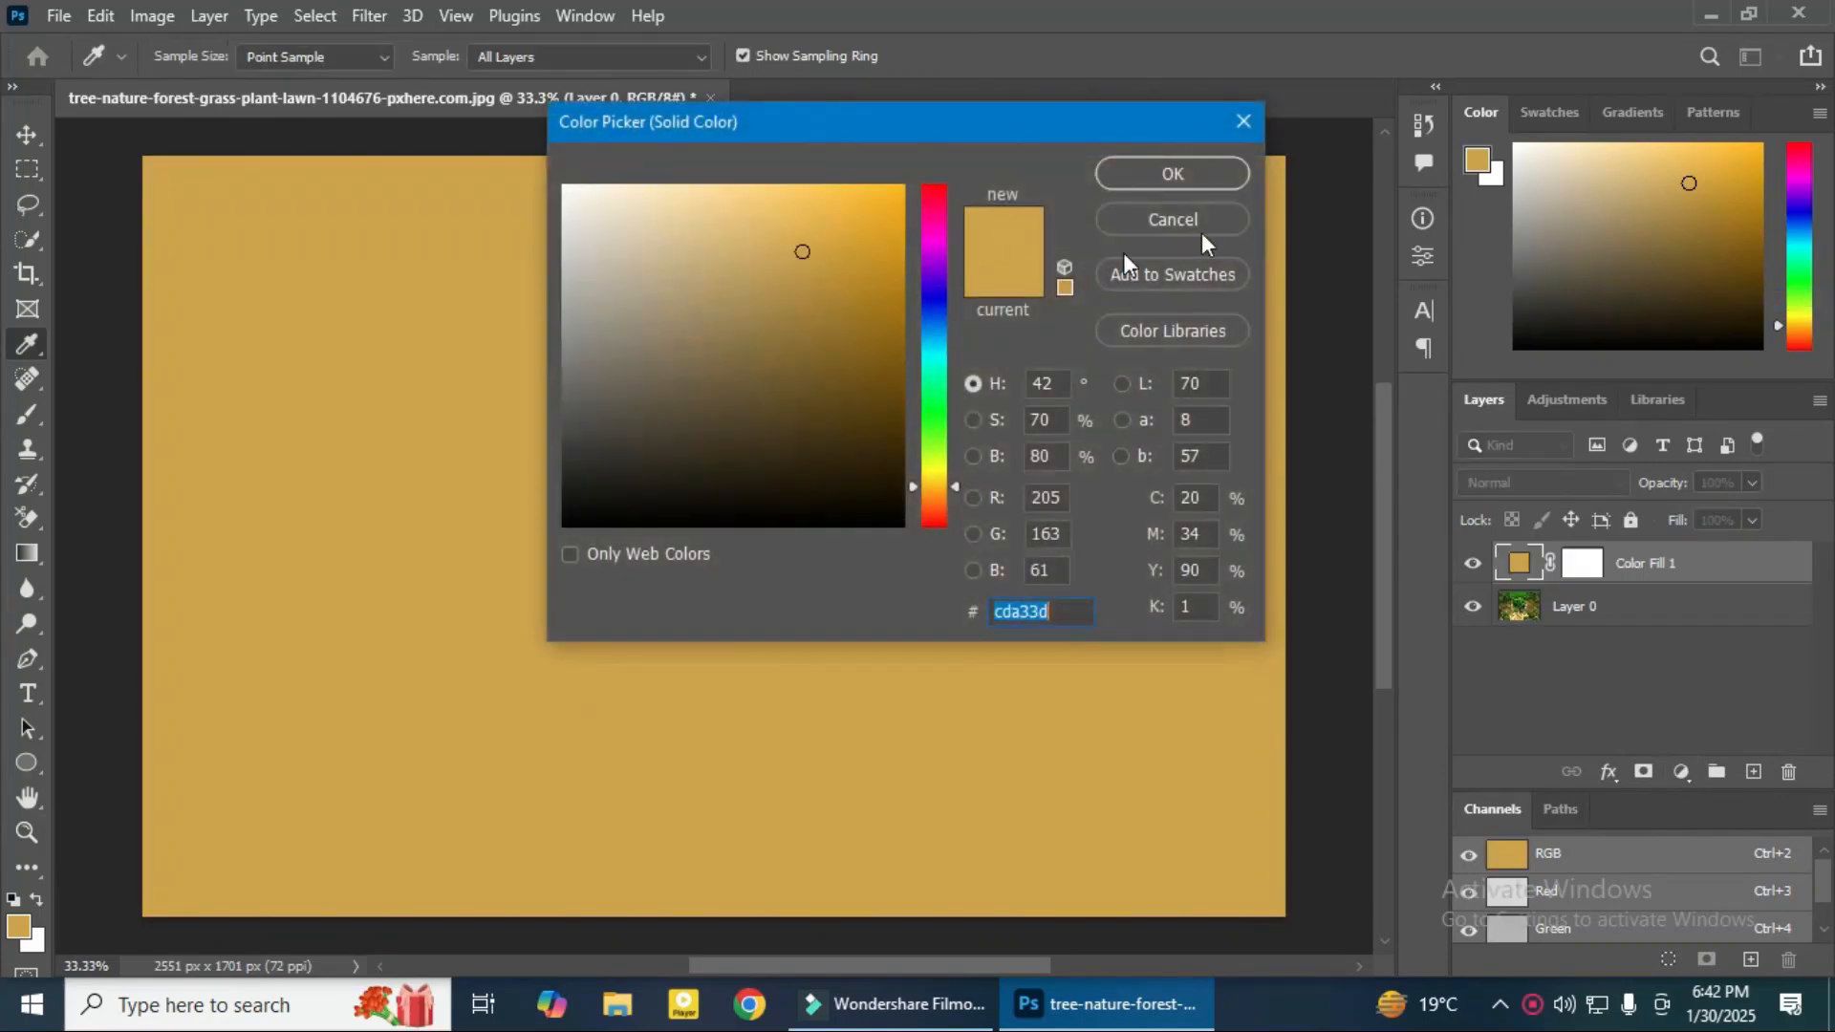
{"action": "left_click", "coordinate": [868, 221]}
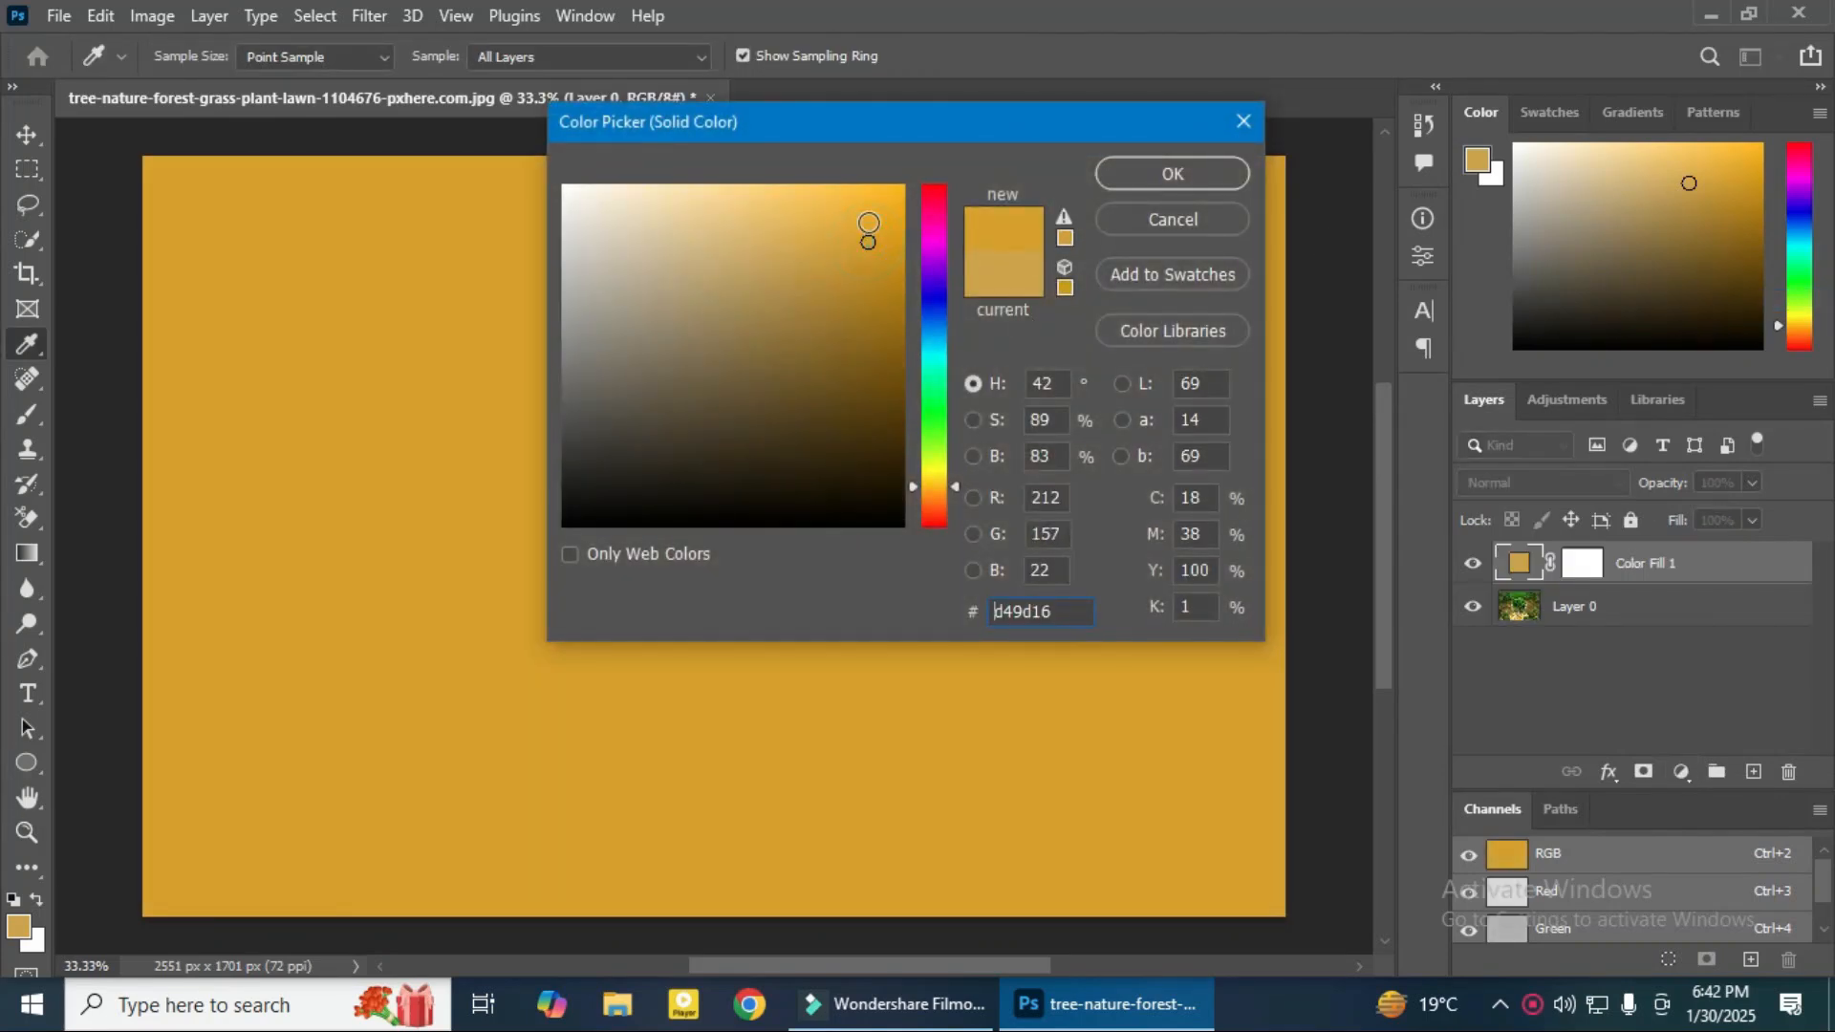
{"action": "left_click", "coordinate": [1145, 171]}
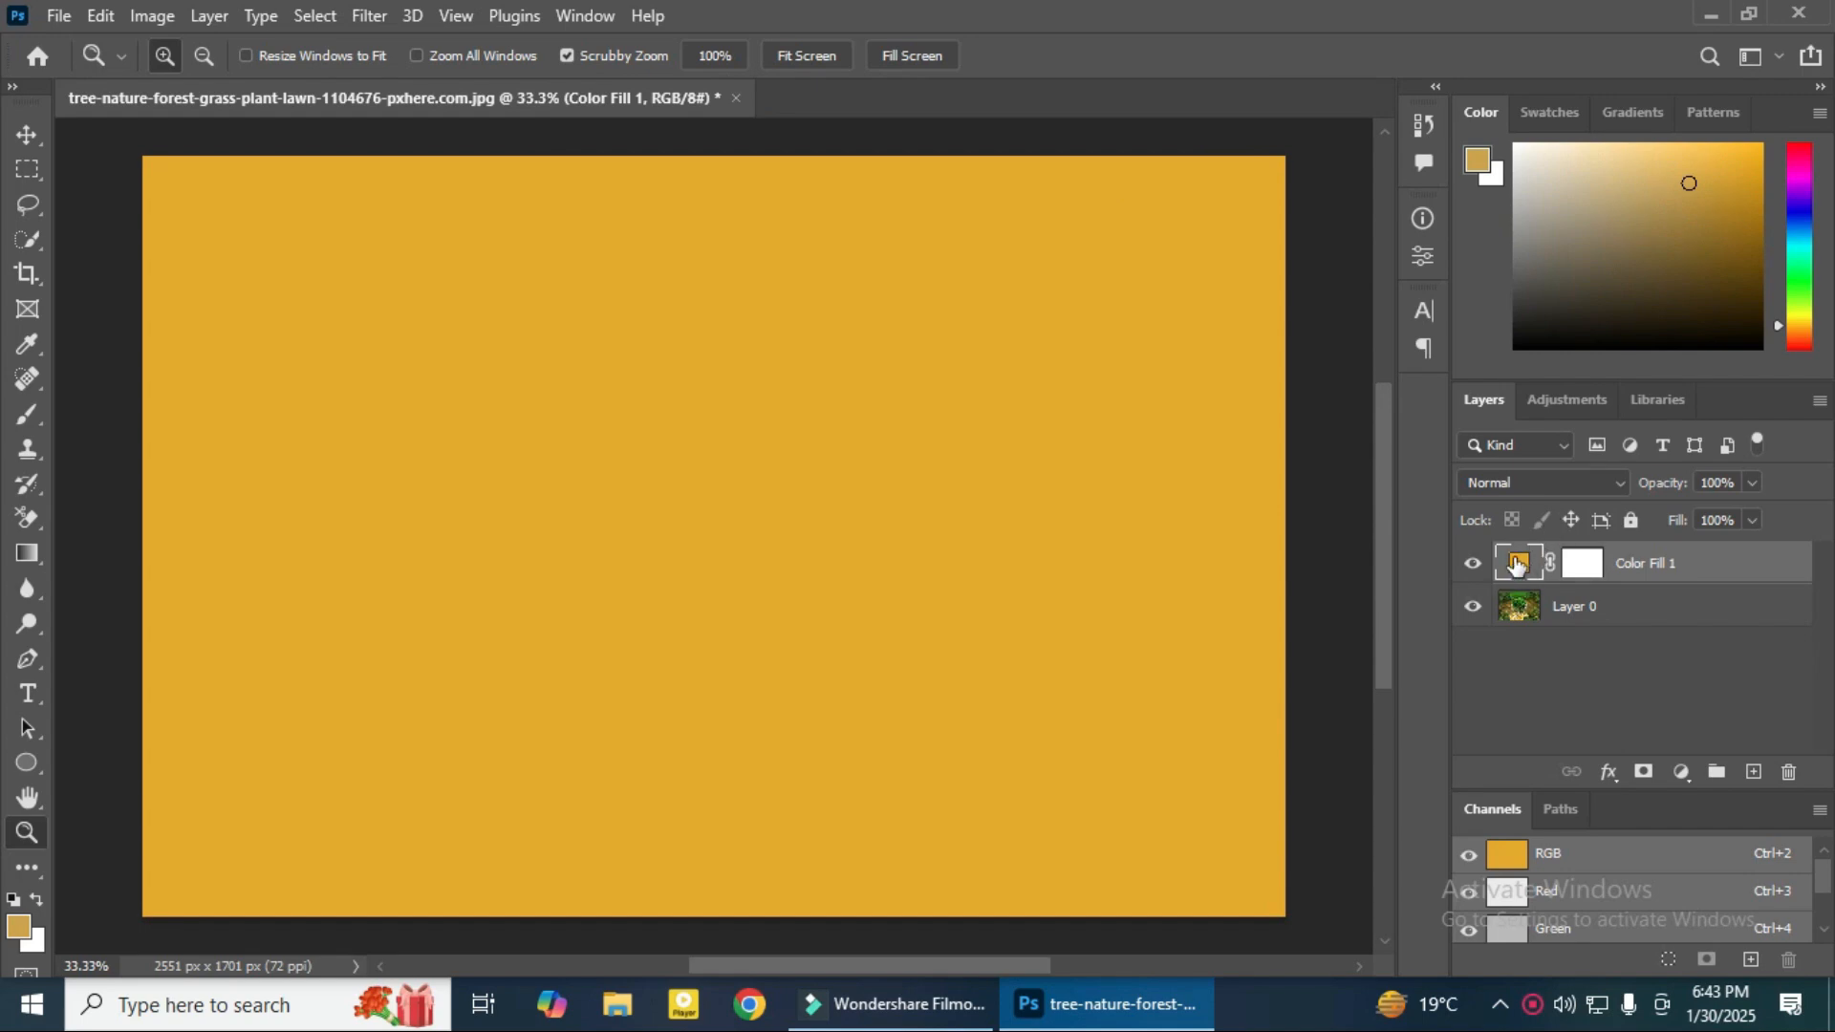
Step: Set the color fill layer's blend mode to Multiply, with 58% opacity and 84% fill
{"action": "left_click", "coordinate": [1534, 480]}
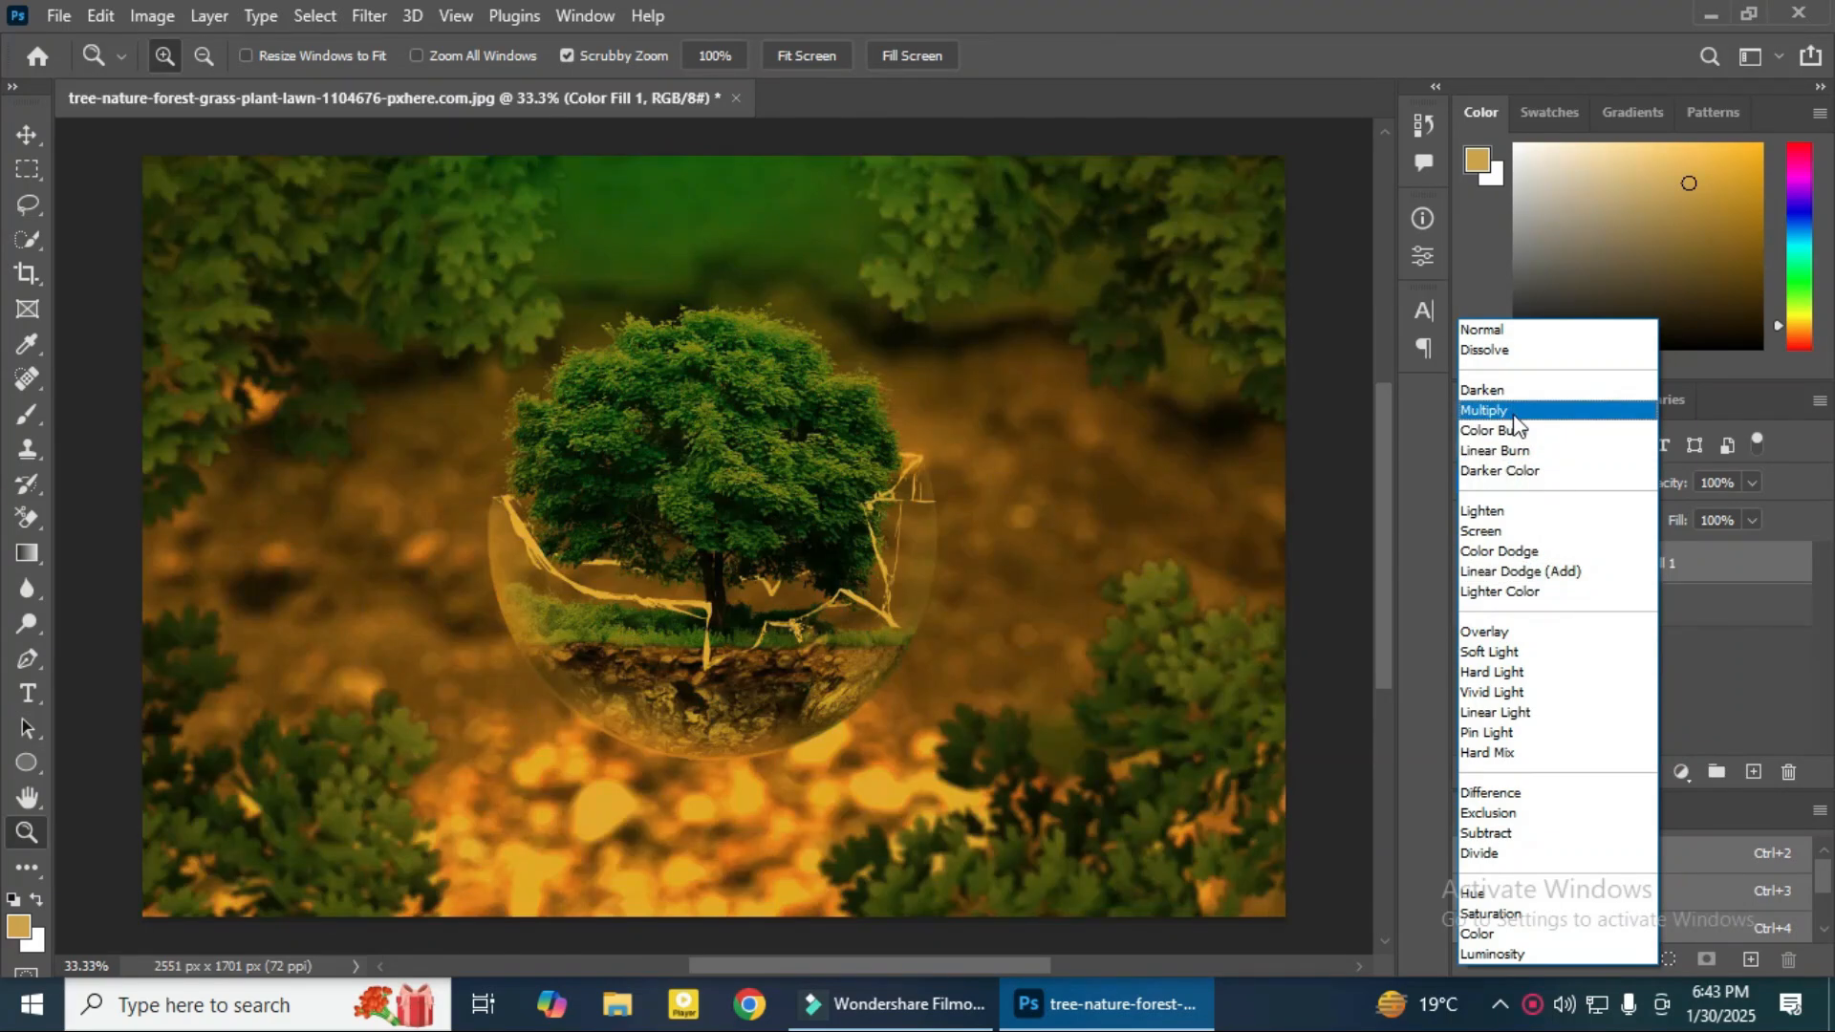
{"action": "left_click", "coordinate": [1517, 420]}
{"action": "mouse_move", "coordinate": [1679, 497]}
{"action": "left_mouse_down"}
{"action": "mouse_move", "coordinate": [1647, 493]}
{"action": "mouse_move", "coordinate": [1671, 522]}
{"action": "left_mouse_up"}
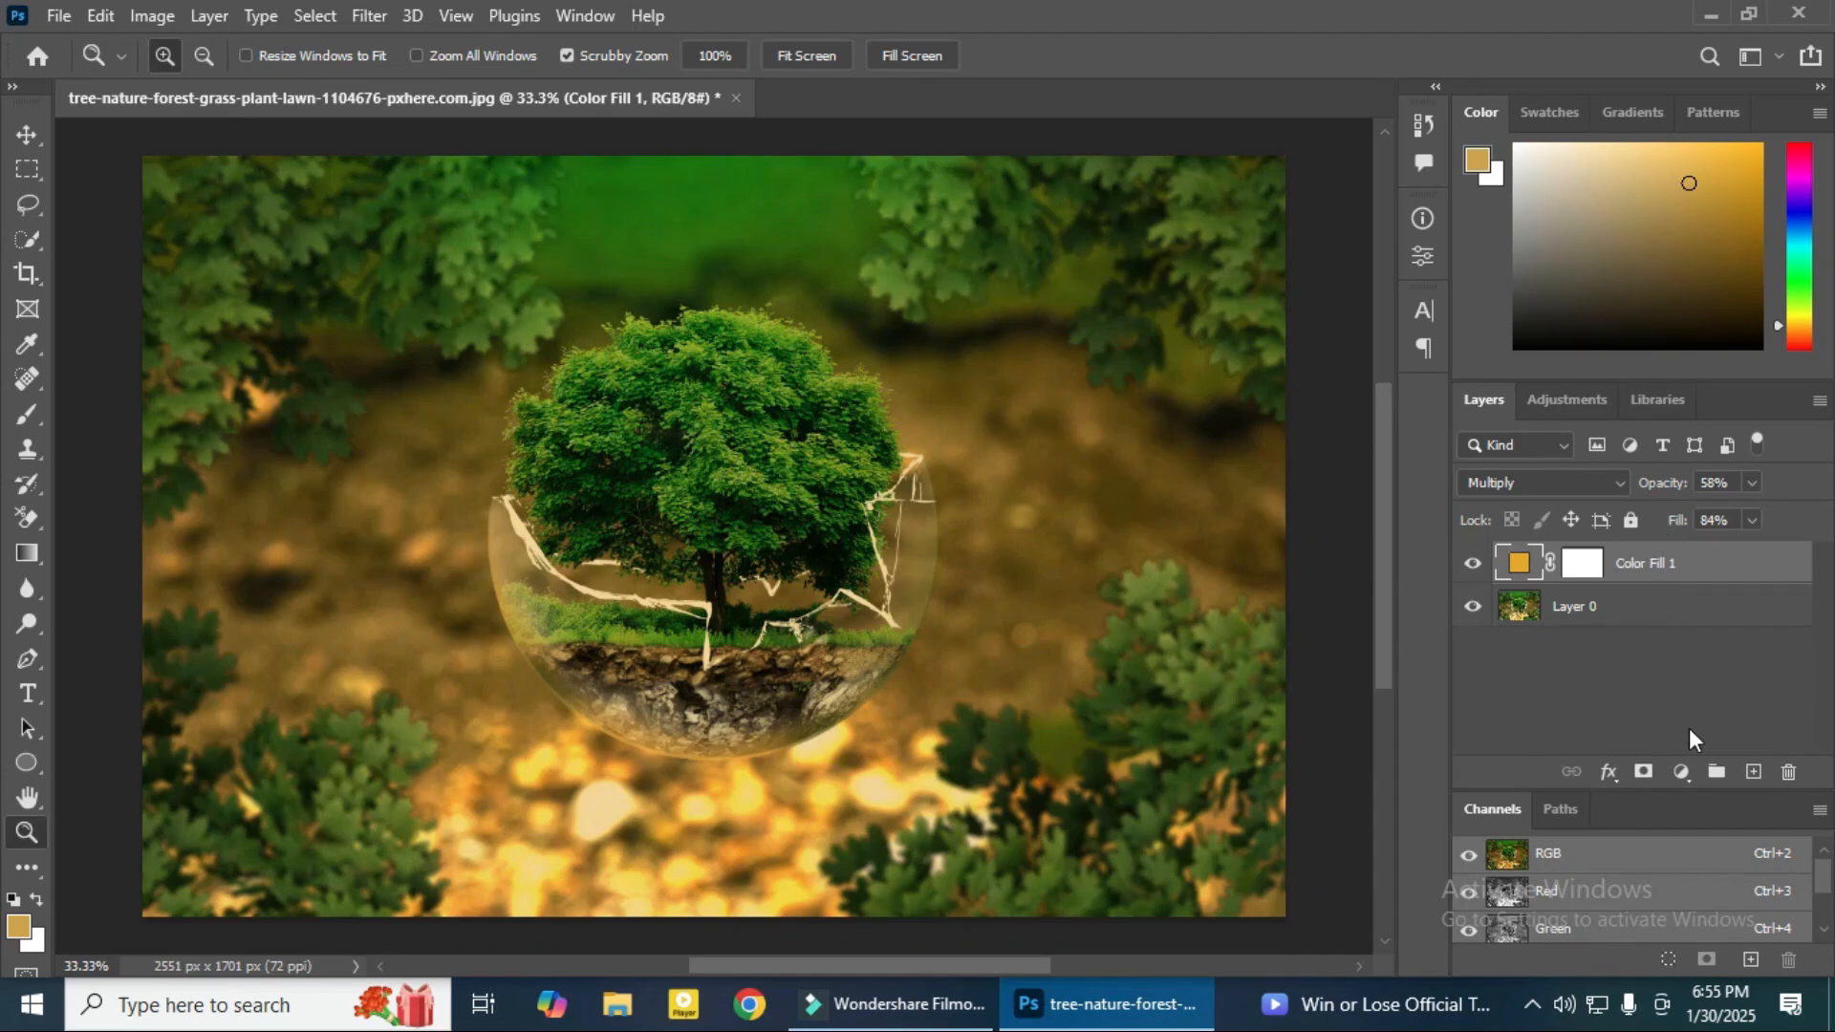
Step: Add a gold-to-transparent Gradient fill layer above the color fill, using the Linear style
{"action": "left_click", "coordinate": [1681, 771]}
{"action": "left_click", "coordinate": [1678, 328]}
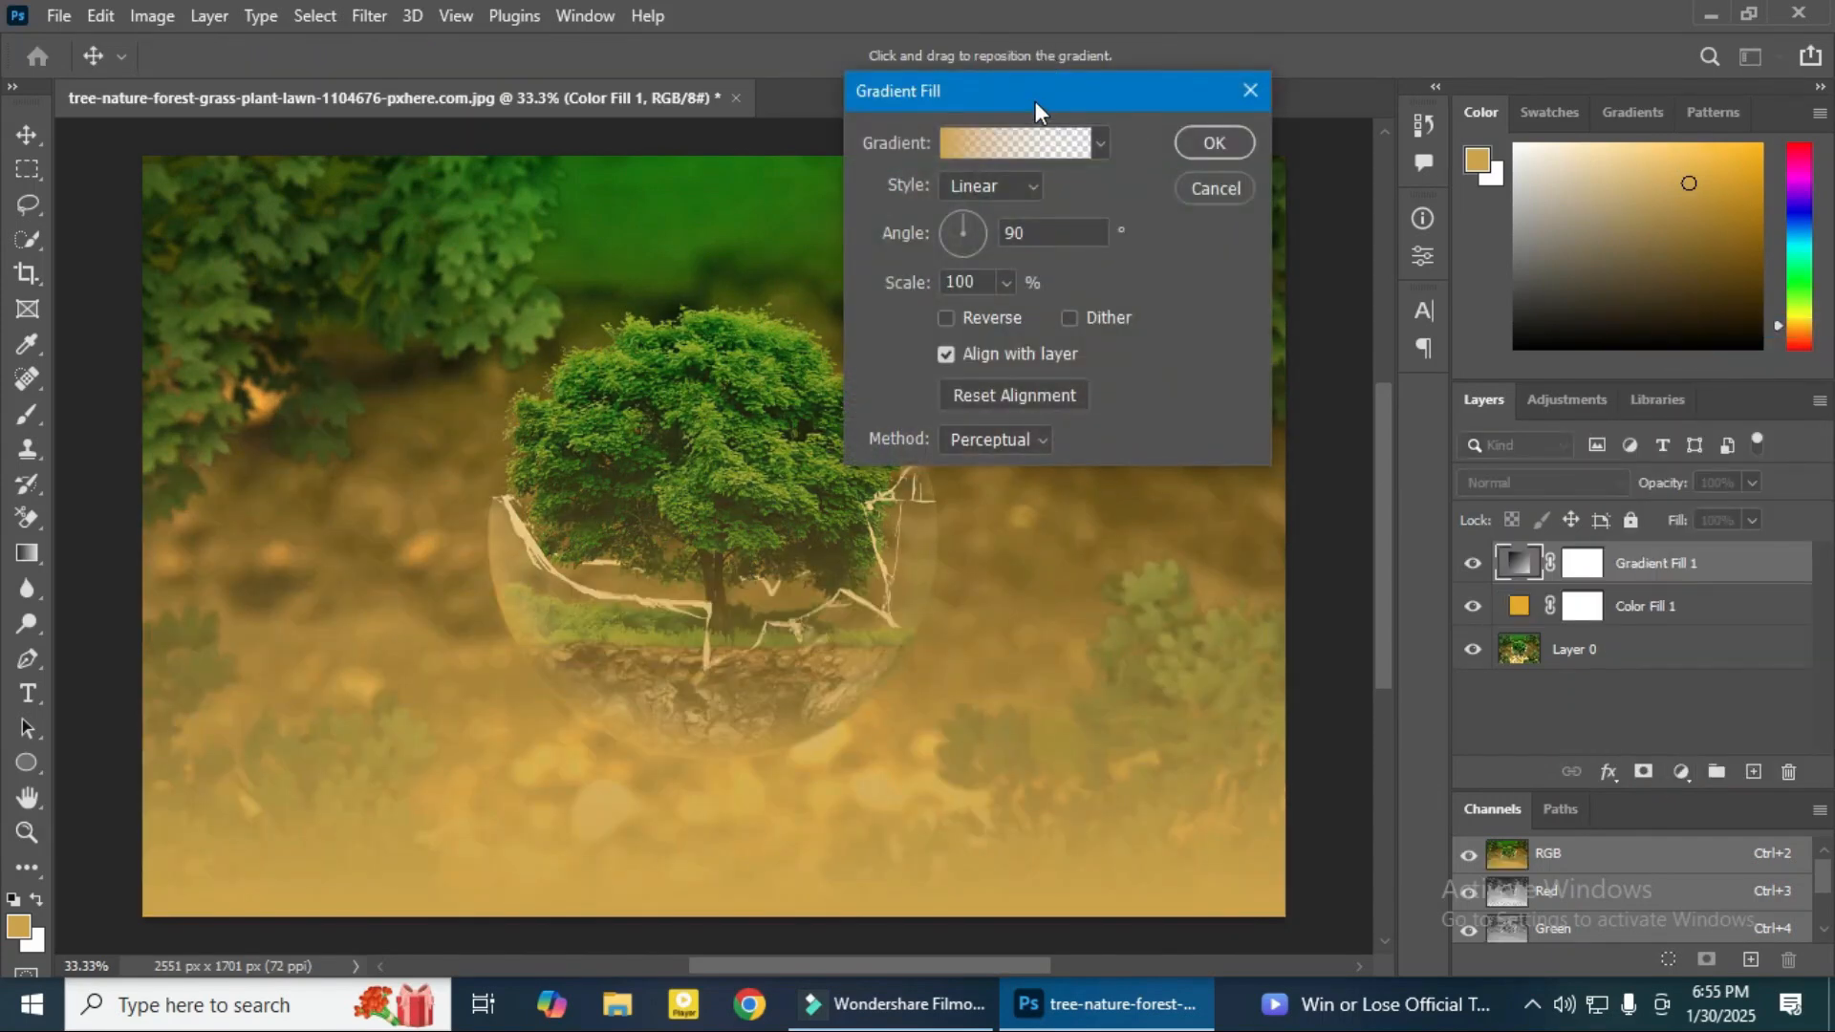
{"action": "left_click_drag", "start_coordinate": [1035, 101], "coordinate": [1135, 132]}
{"action": "left_click", "coordinate": [1195, 179]}
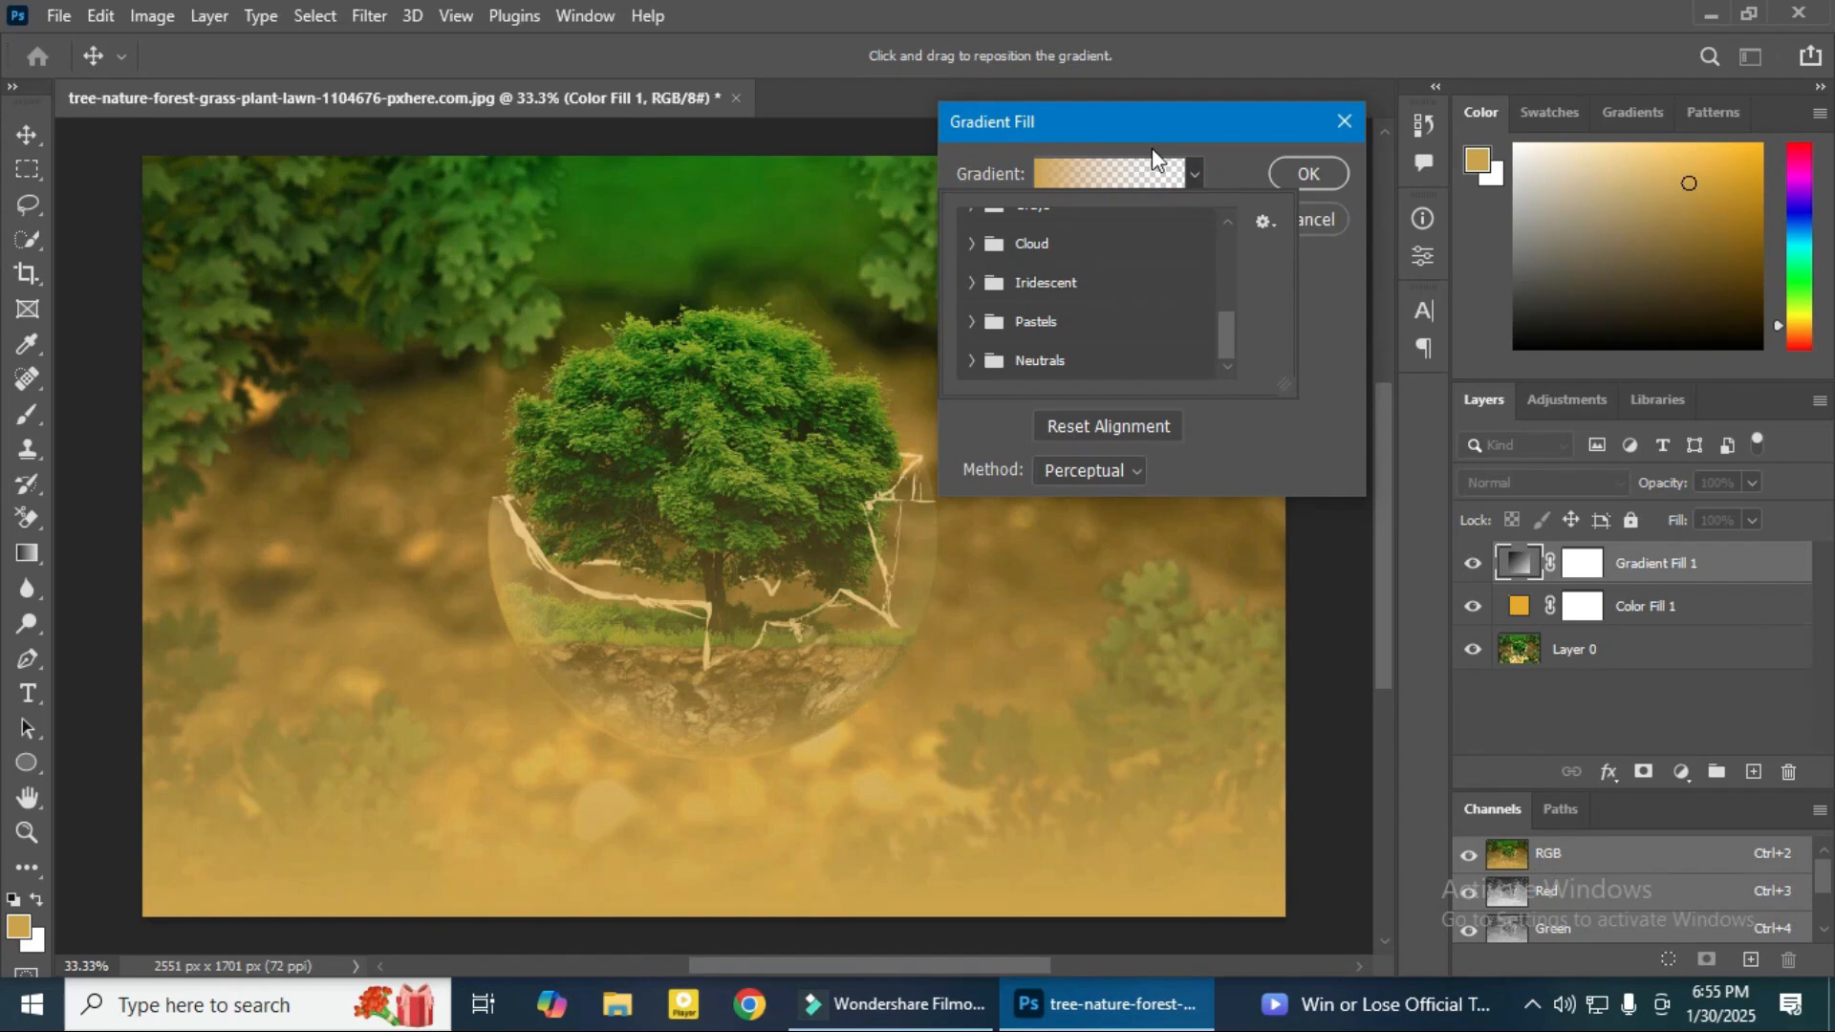
{"action": "left_click", "coordinate": [1241, 142]}
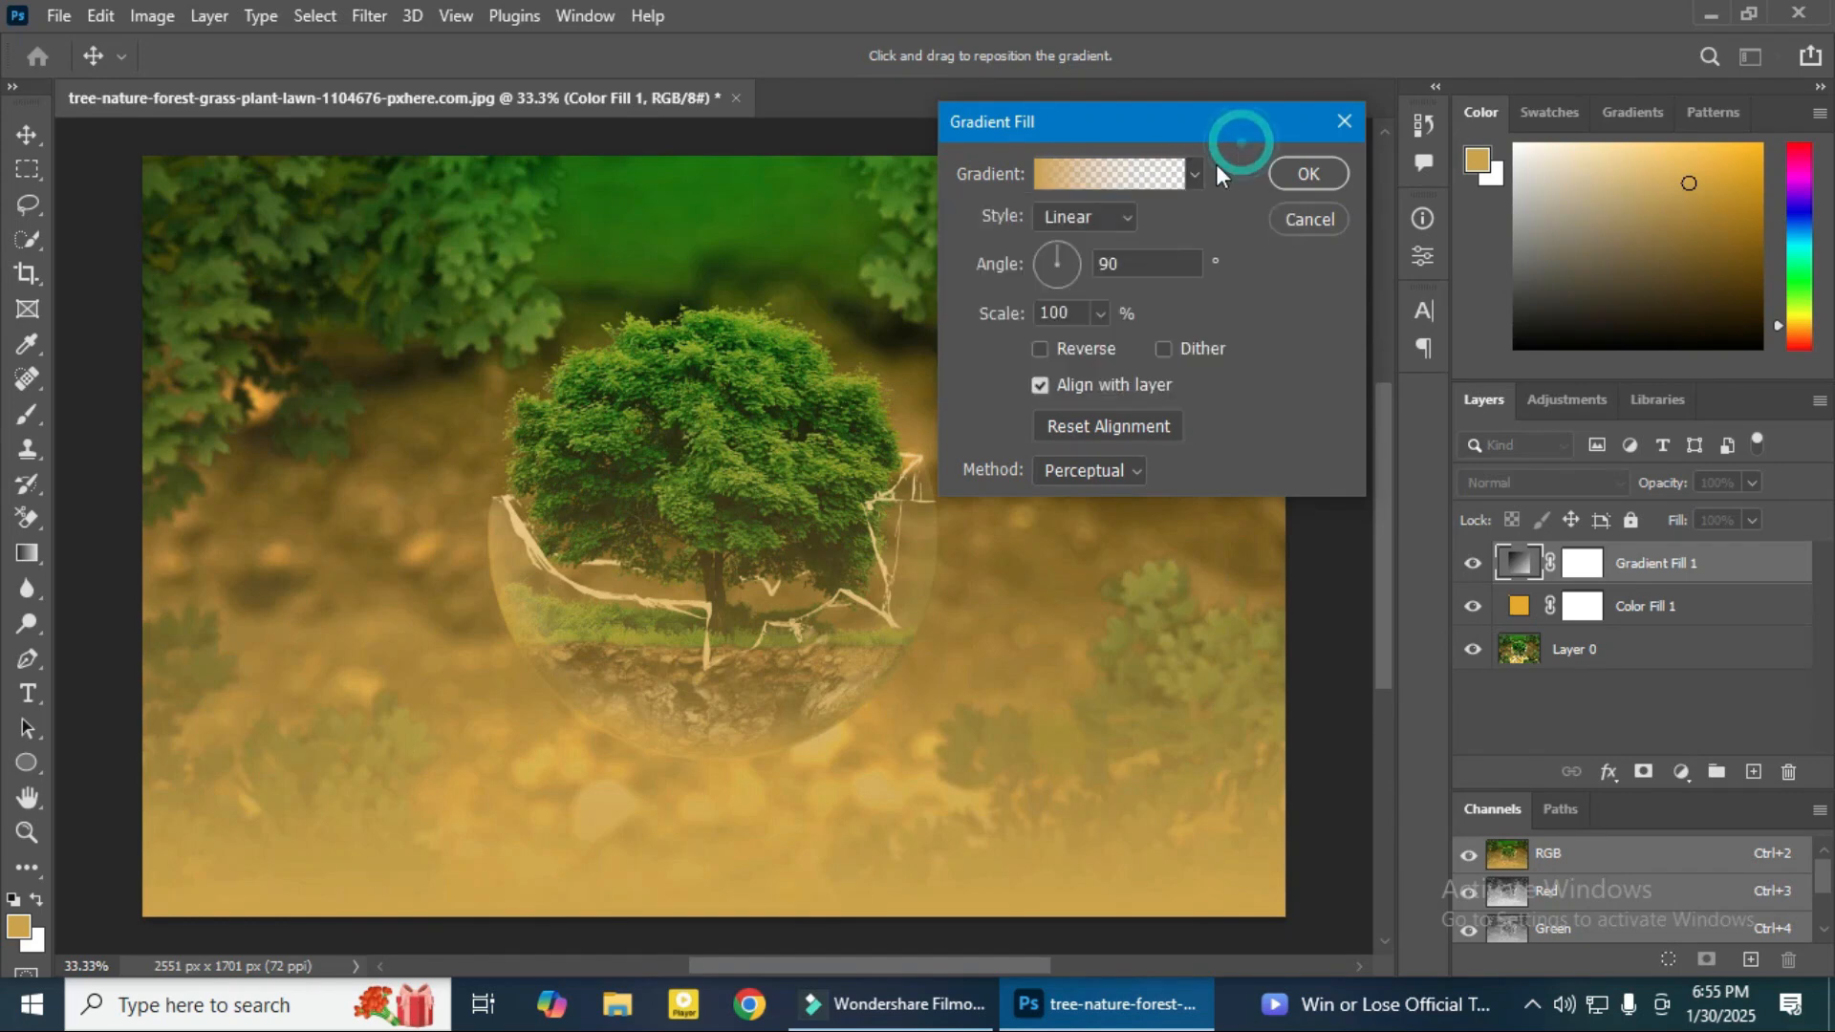
{"action": "left_click", "coordinate": [1121, 222]}
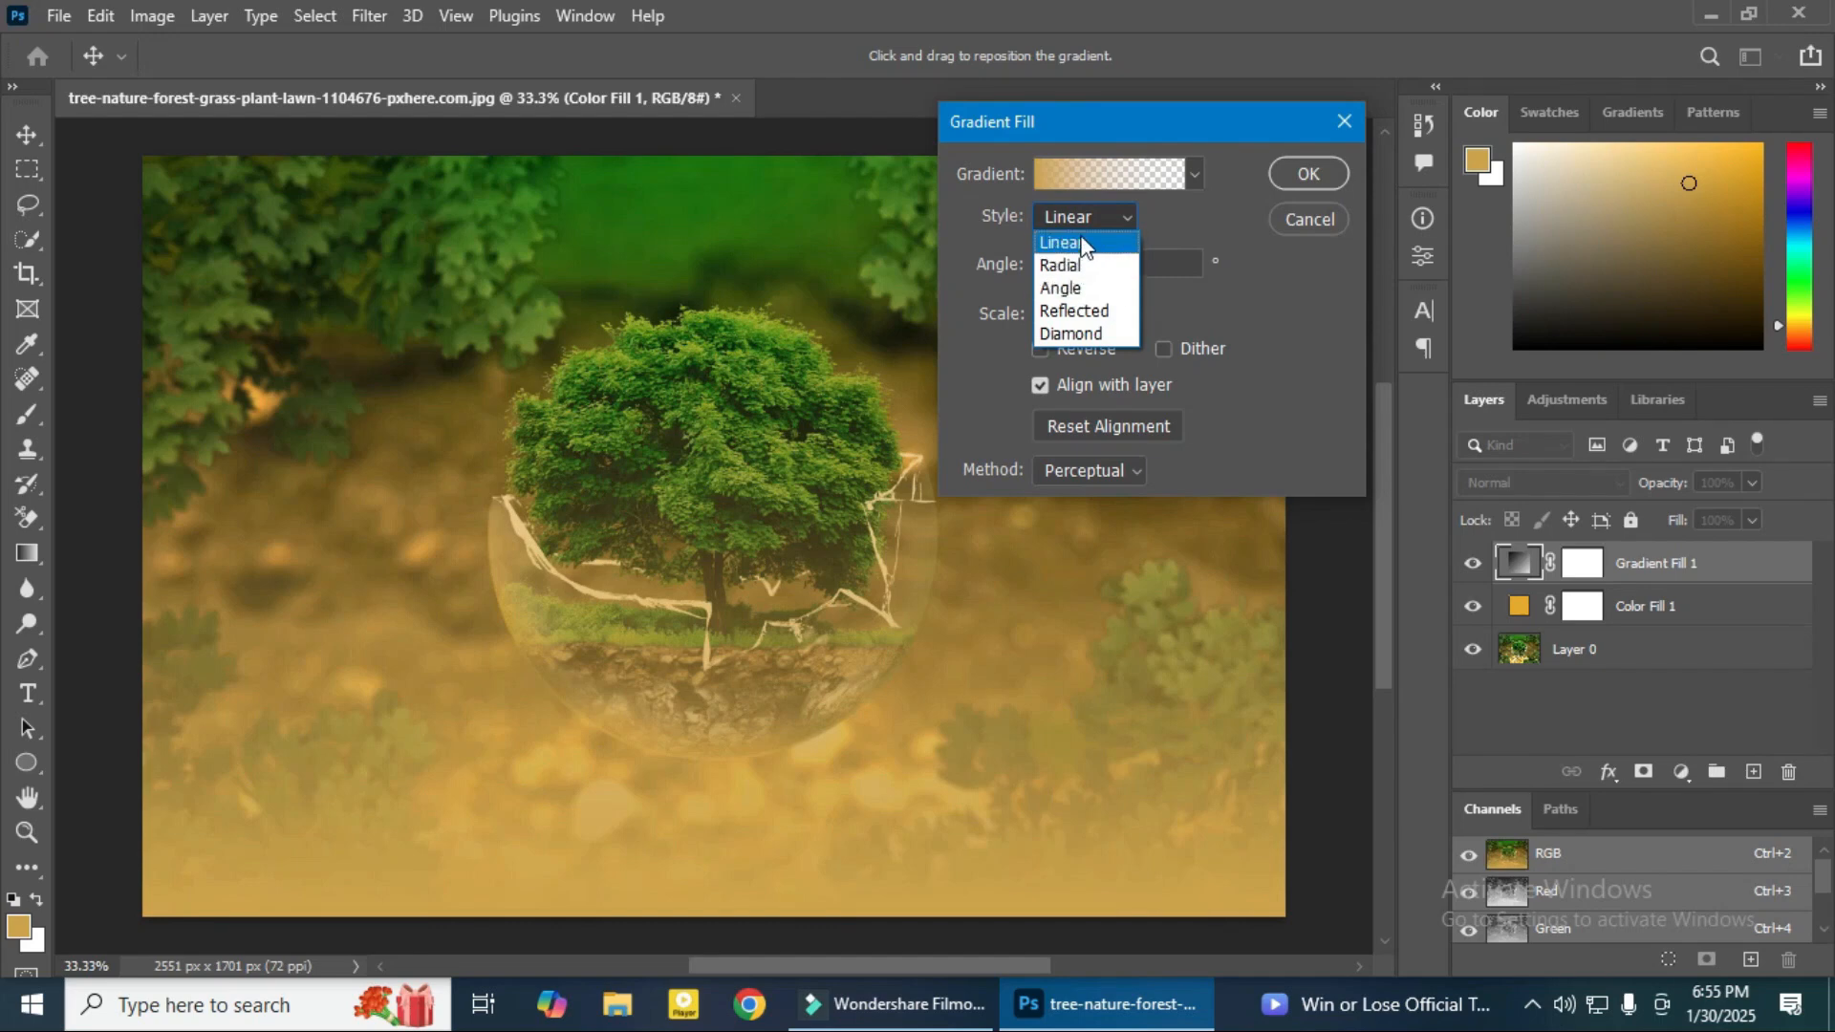
{"action": "left_click", "coordinate": [1084, 245]}
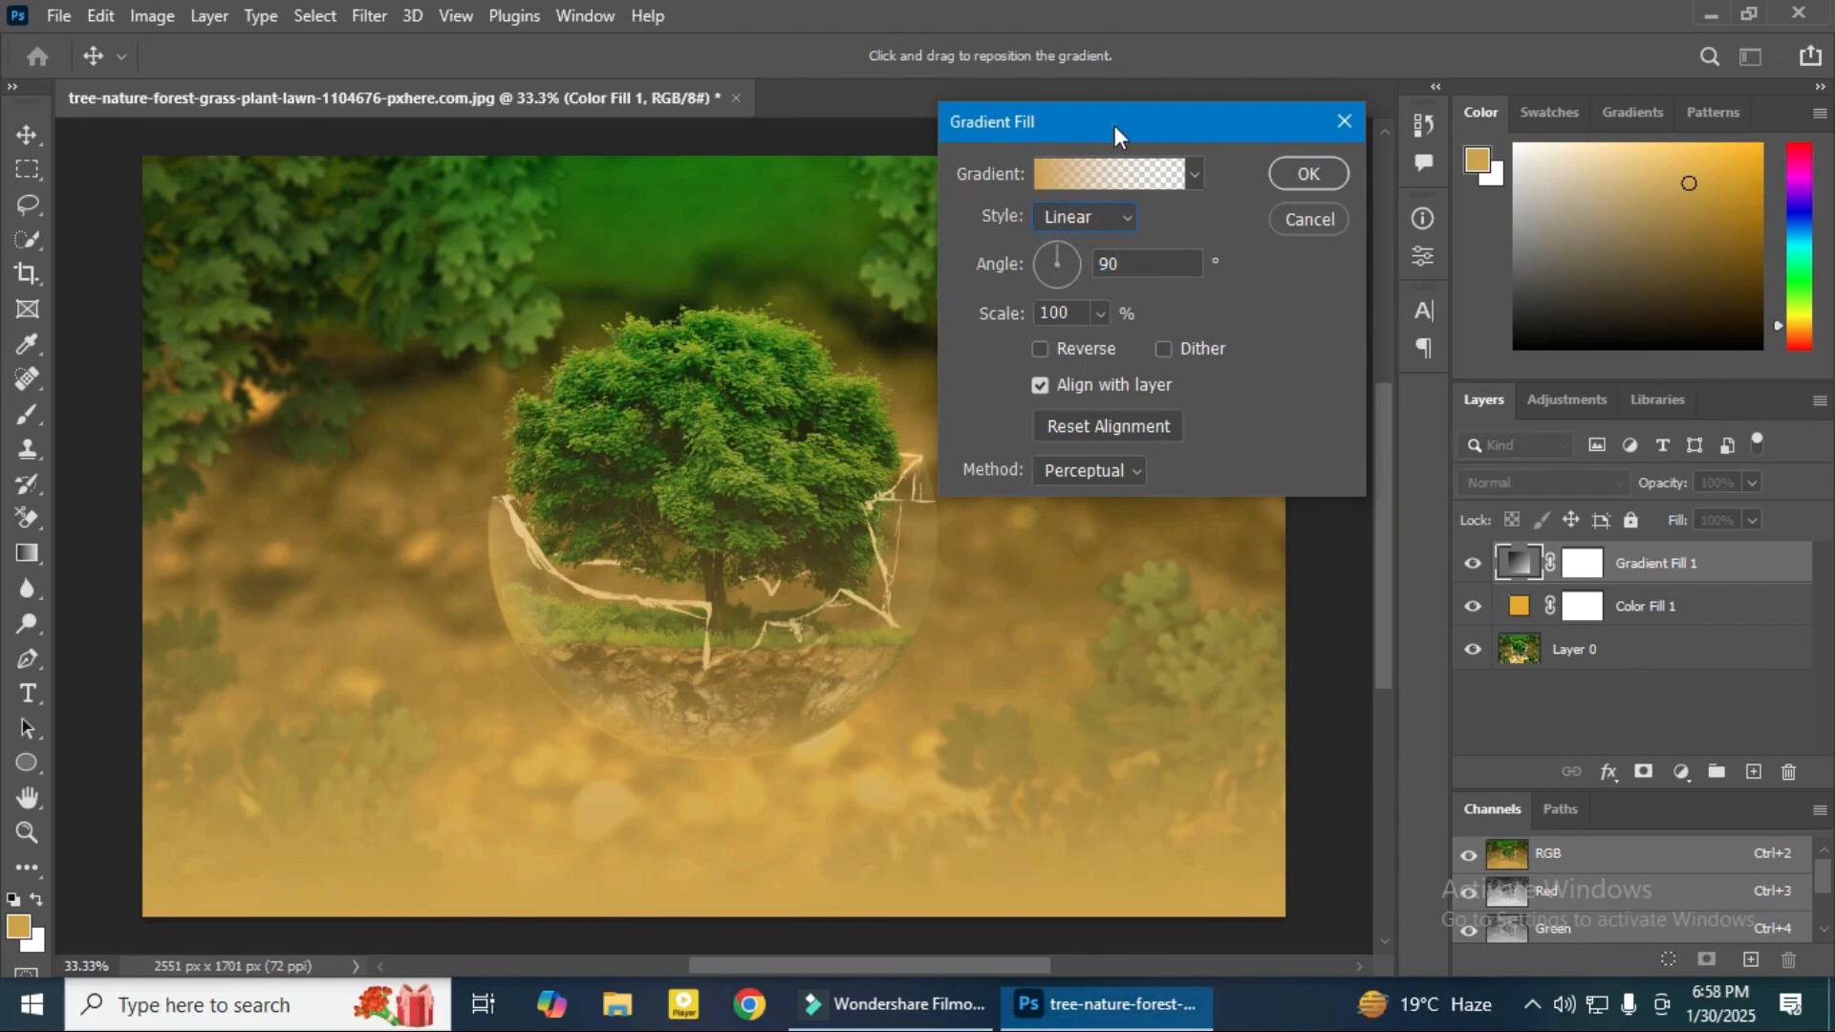
Step: Shift the linear gradient downward on the canvas, keeping its settings dialog clear of the image
{"action": "left_click_drag", "start_coordinate": [1114, 135], "coordinate": [1515, 151]}
{"action": "left_click", "coordinate": [778, 352]}
{"action": "left_click_drag", "start_coordinate": [786, 394], "coordinate": [771, 480]}
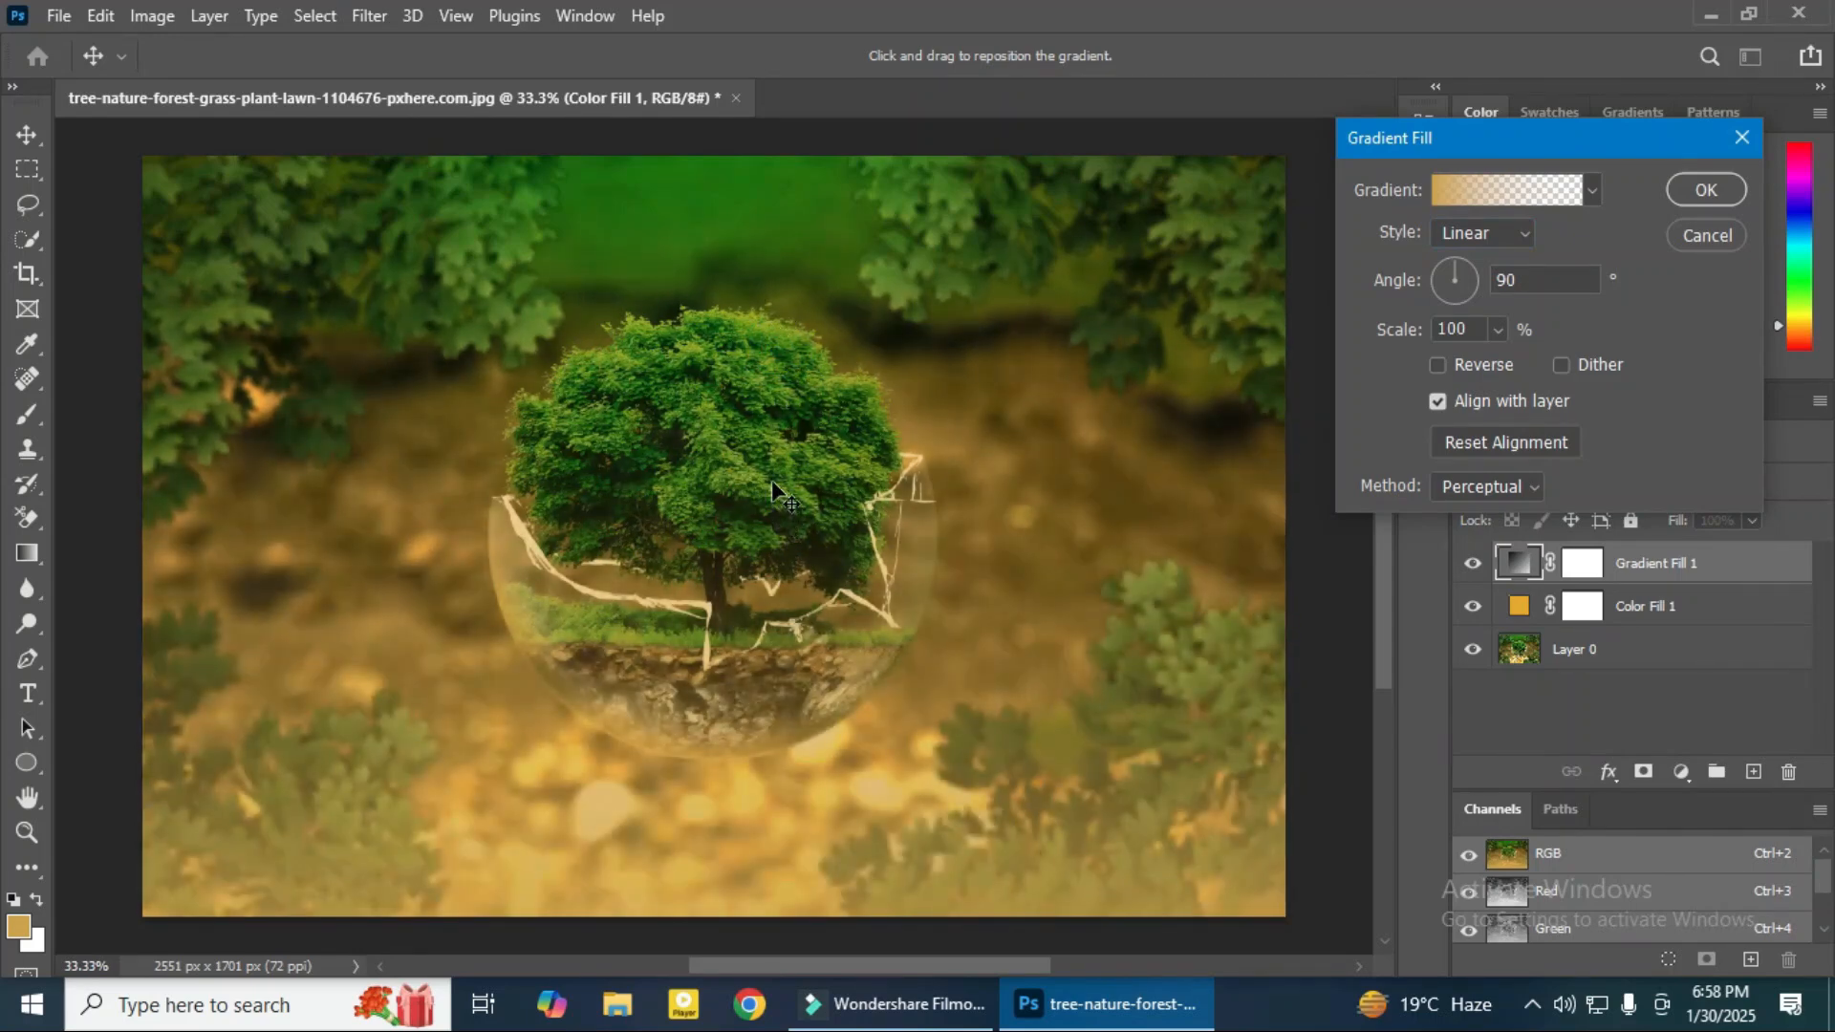
Step: Switch the gradient style to Radial and reposition its glow over the tree
{"action": "left_click", "coordinate": [1504, 239]}
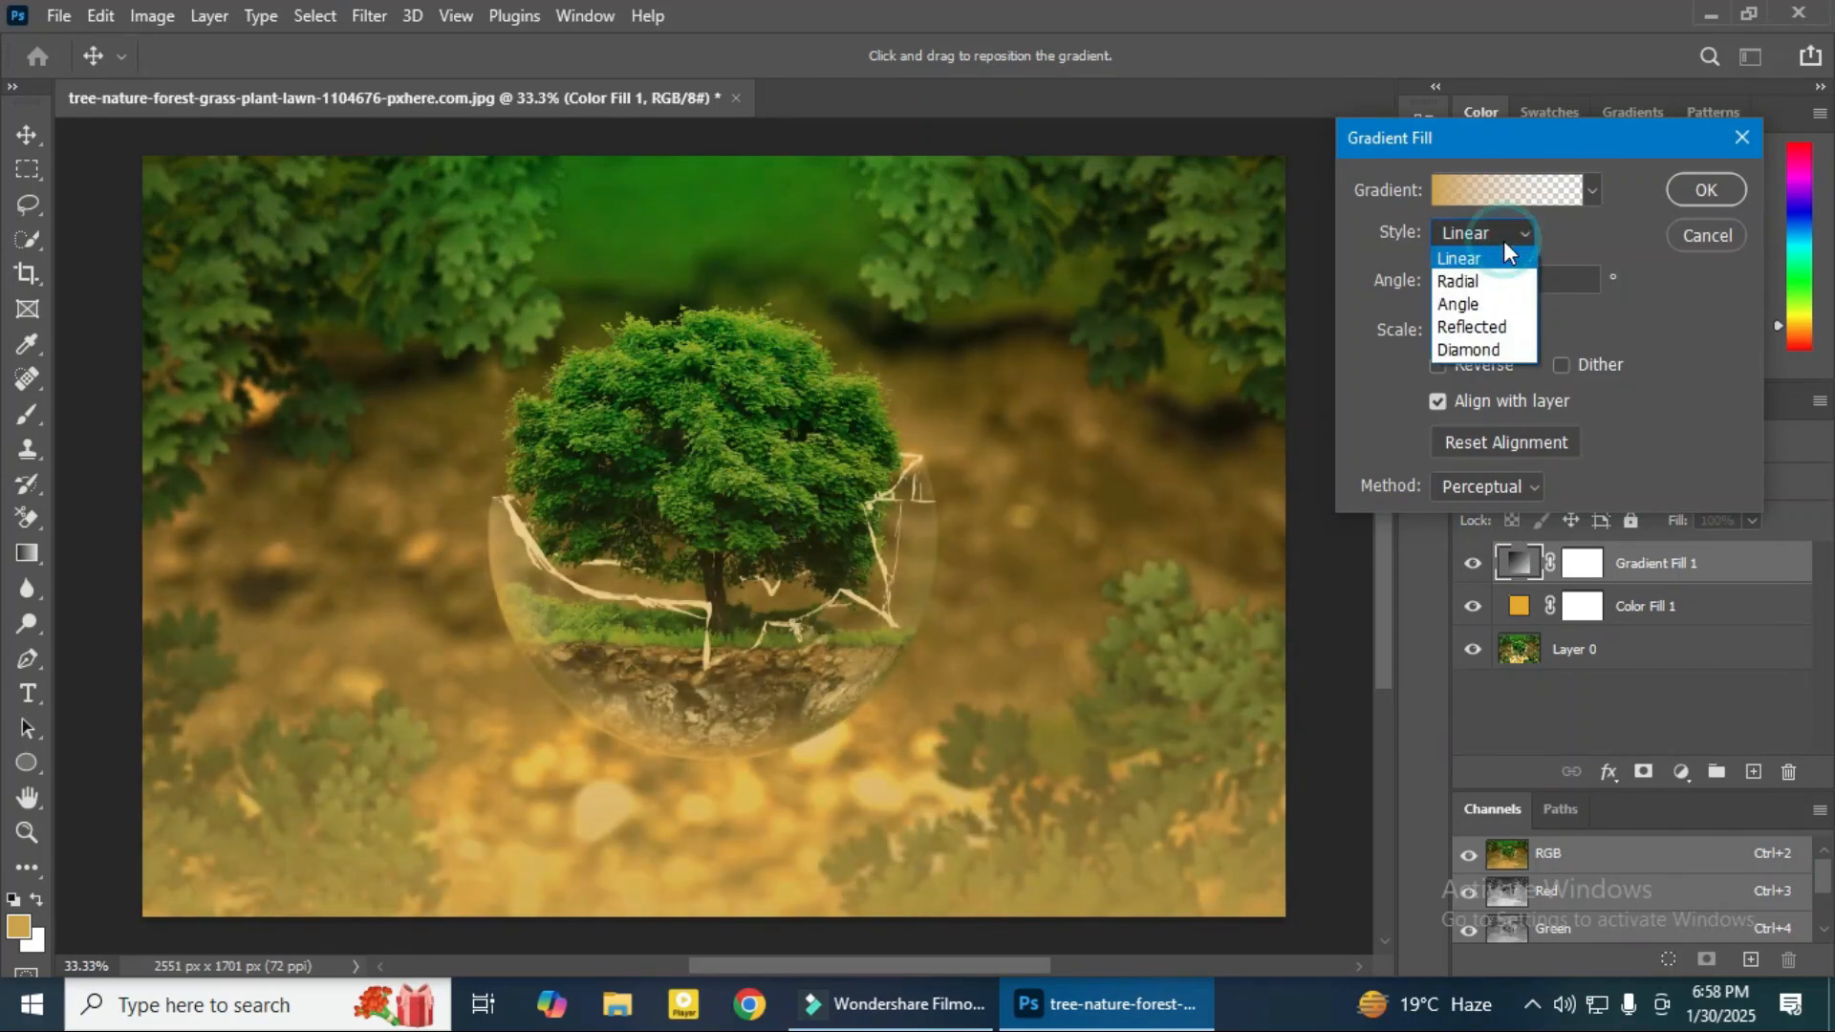
{"action": "left_click", "coordinate": [1472, 287]}
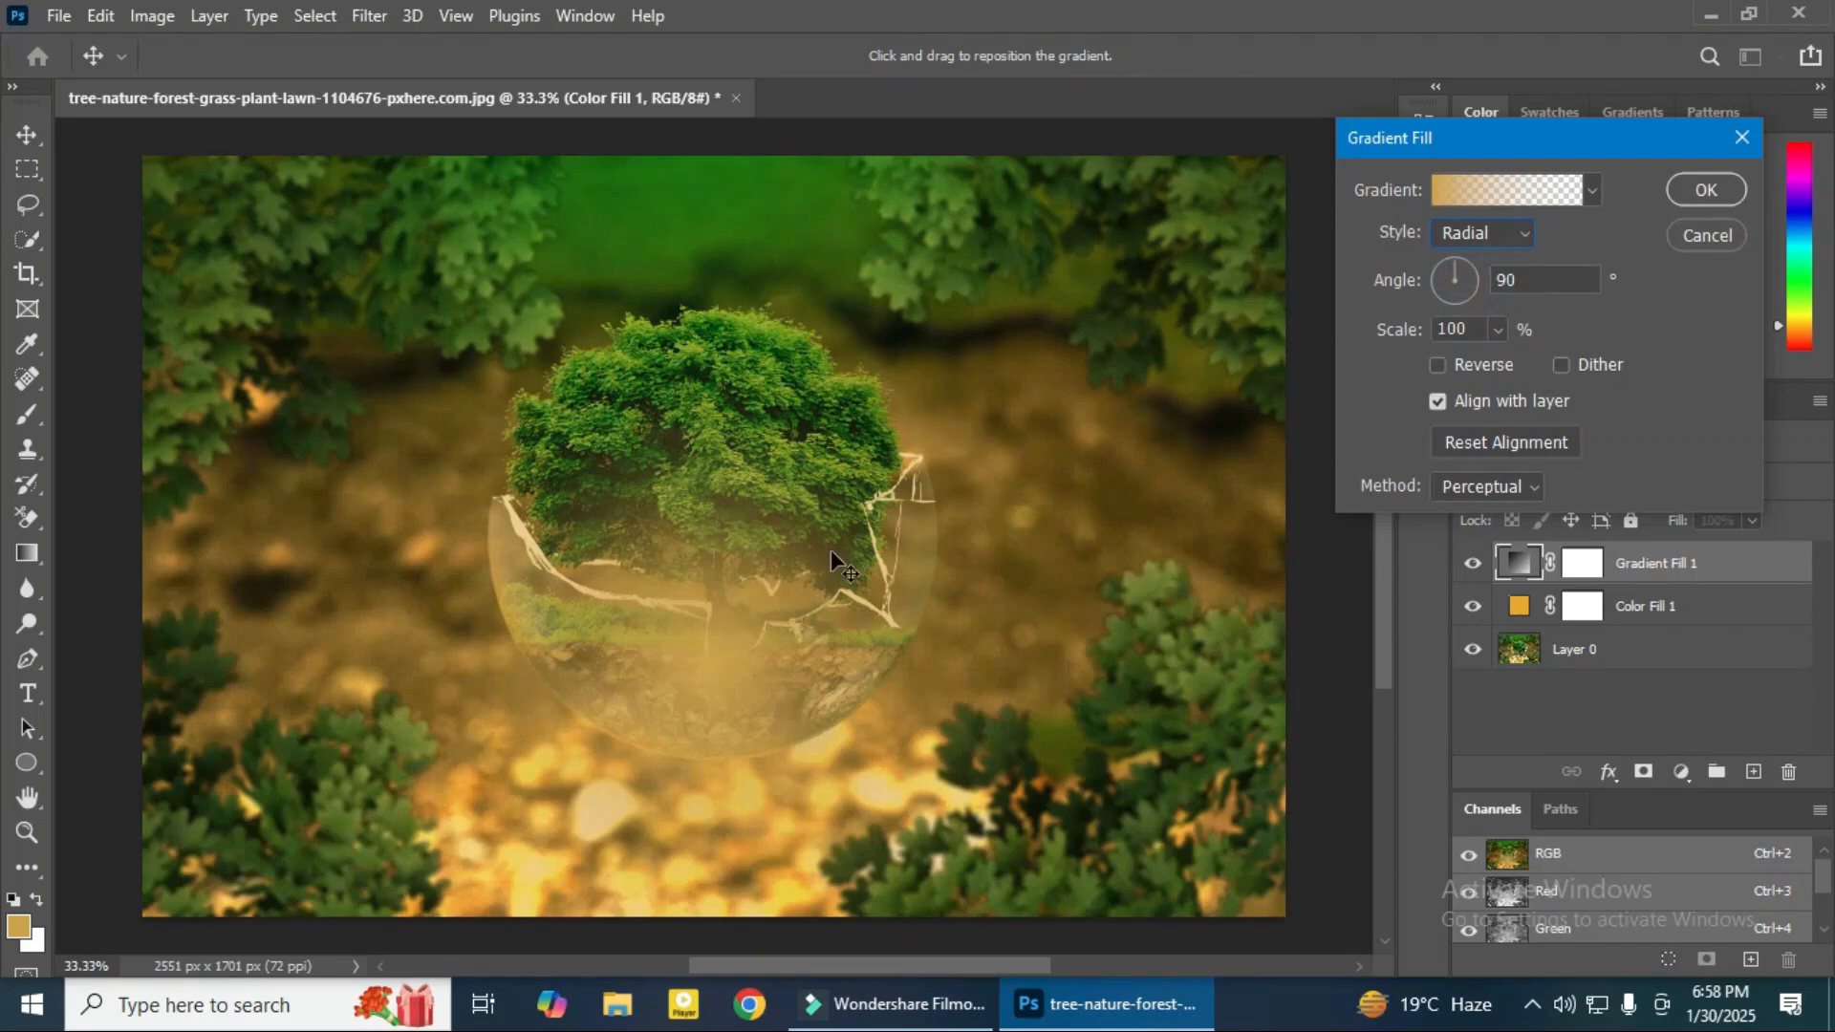
{"action": "left_click_drag", "start_coordinate": [754, 564], "coordinate": [702, 416]}
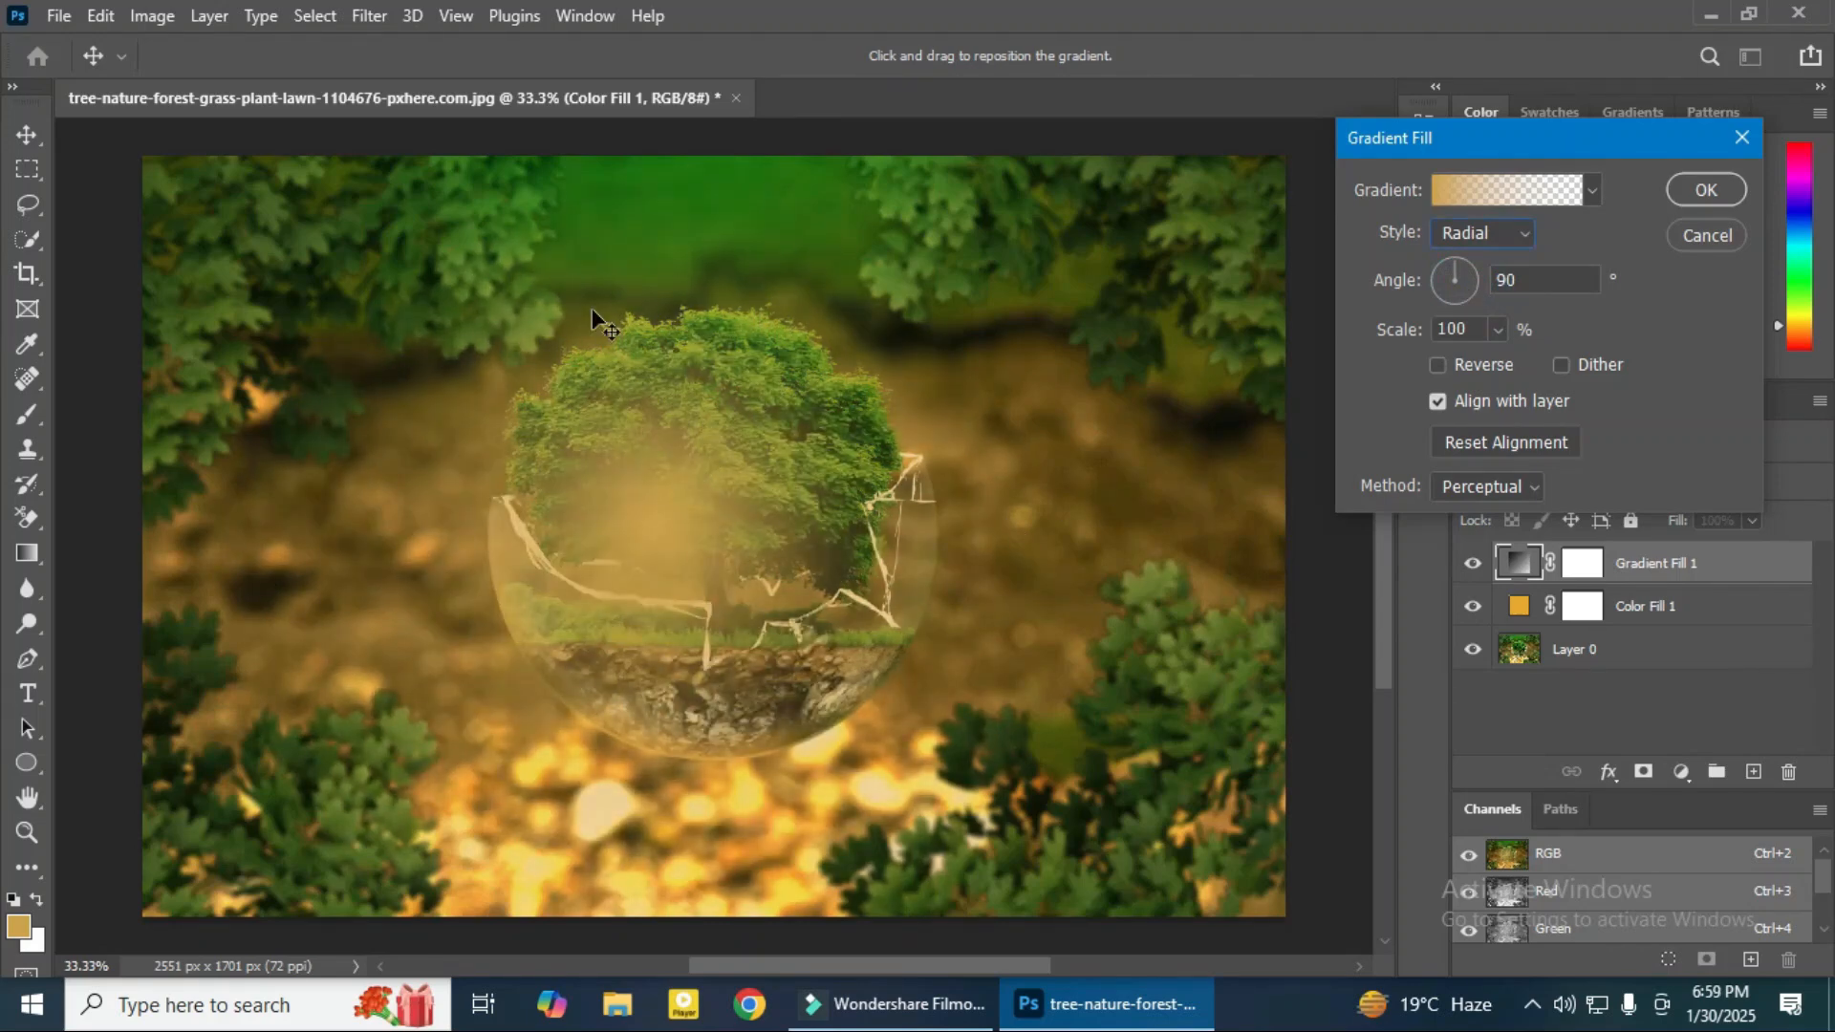
{"action": "left_click_drag", "start_coordinate": [996, 468], "coordinate": [760, 433]}
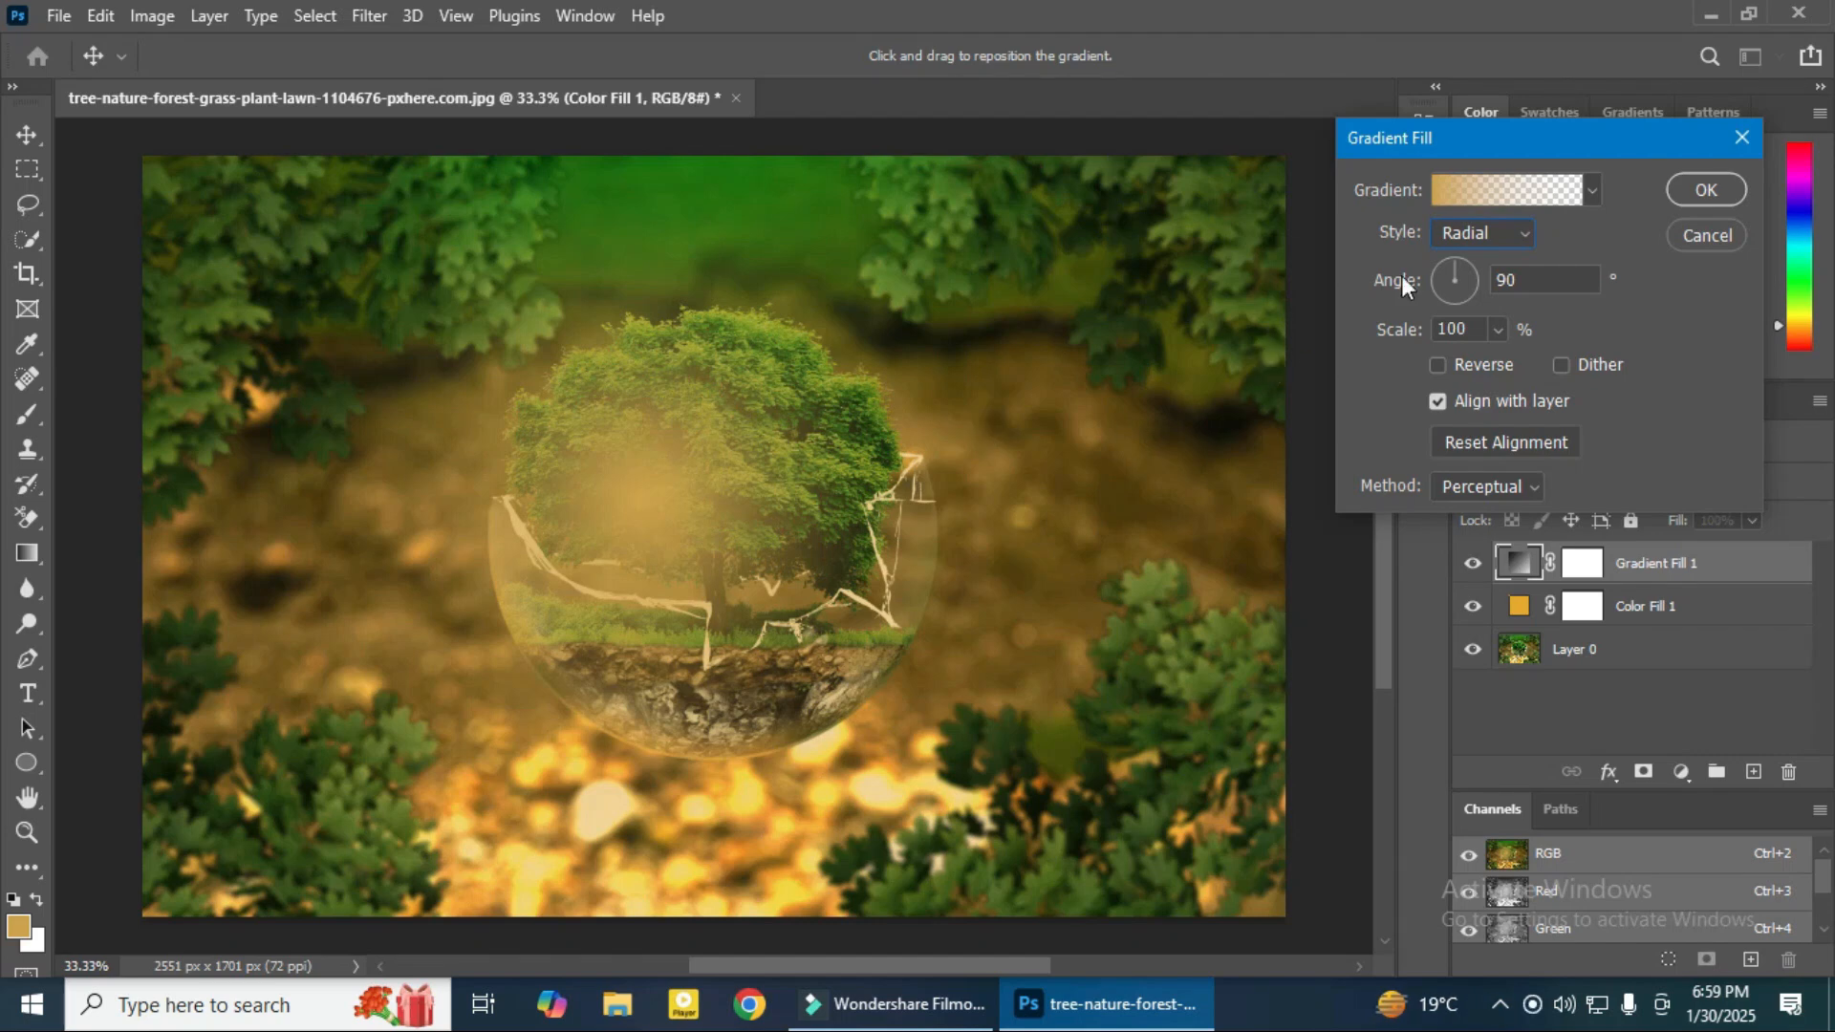
Step: Switch the gradient style to Angle and rotate it to 163.74°
{"action": "left_click", "coordinate": [1486, 233]}
{"action": "left_click", "coordinate": [1462, 304]}
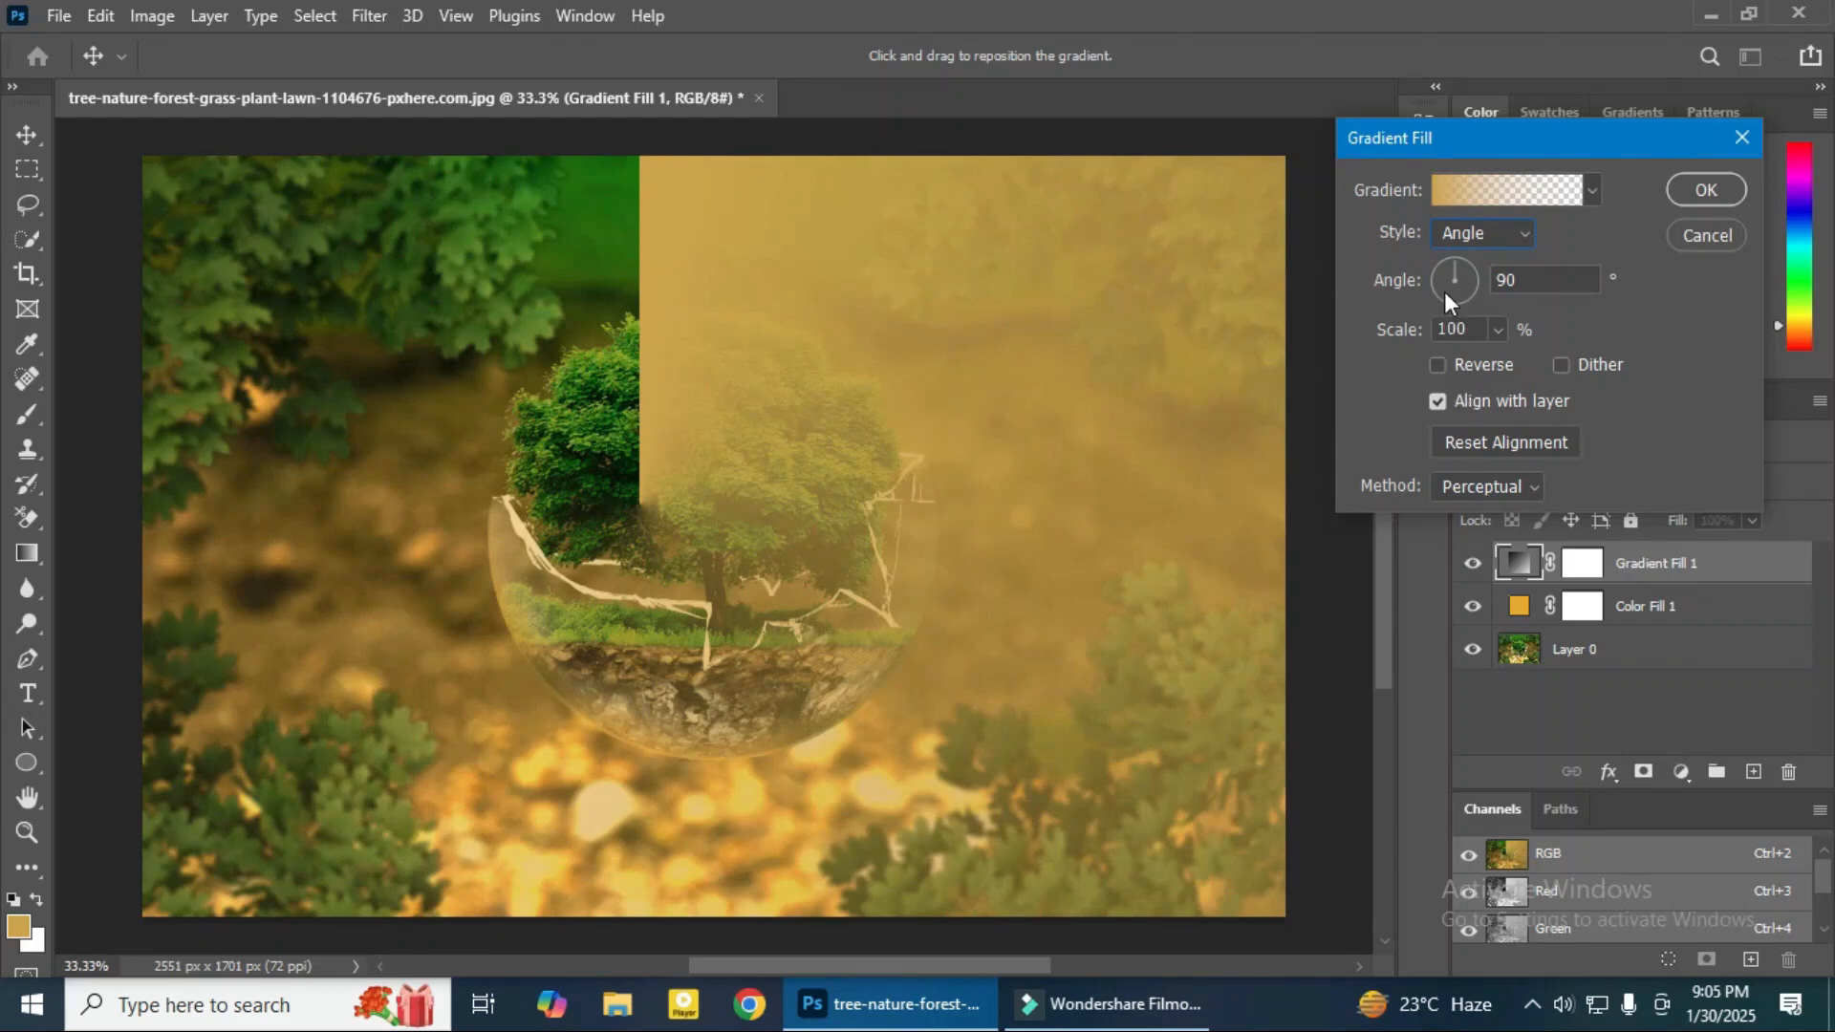
{"action": "mouse_move", "coordinate": [1446, 293]}
{"action": "left_mouse_down"}
{"action": "mouse_move", "coordinate": [1454, 265]}
{"action": "mouse_move", "coordinate": [1437, 268]}
{"action": "mouse_move", "coordinate": [1466, 277]}
{"action": "mouse_move", "coordinate": [1462, 296]}
{"action": "mouse_move", "coordinate": [1447, 278]}
{"action": "left_mouse_up"}
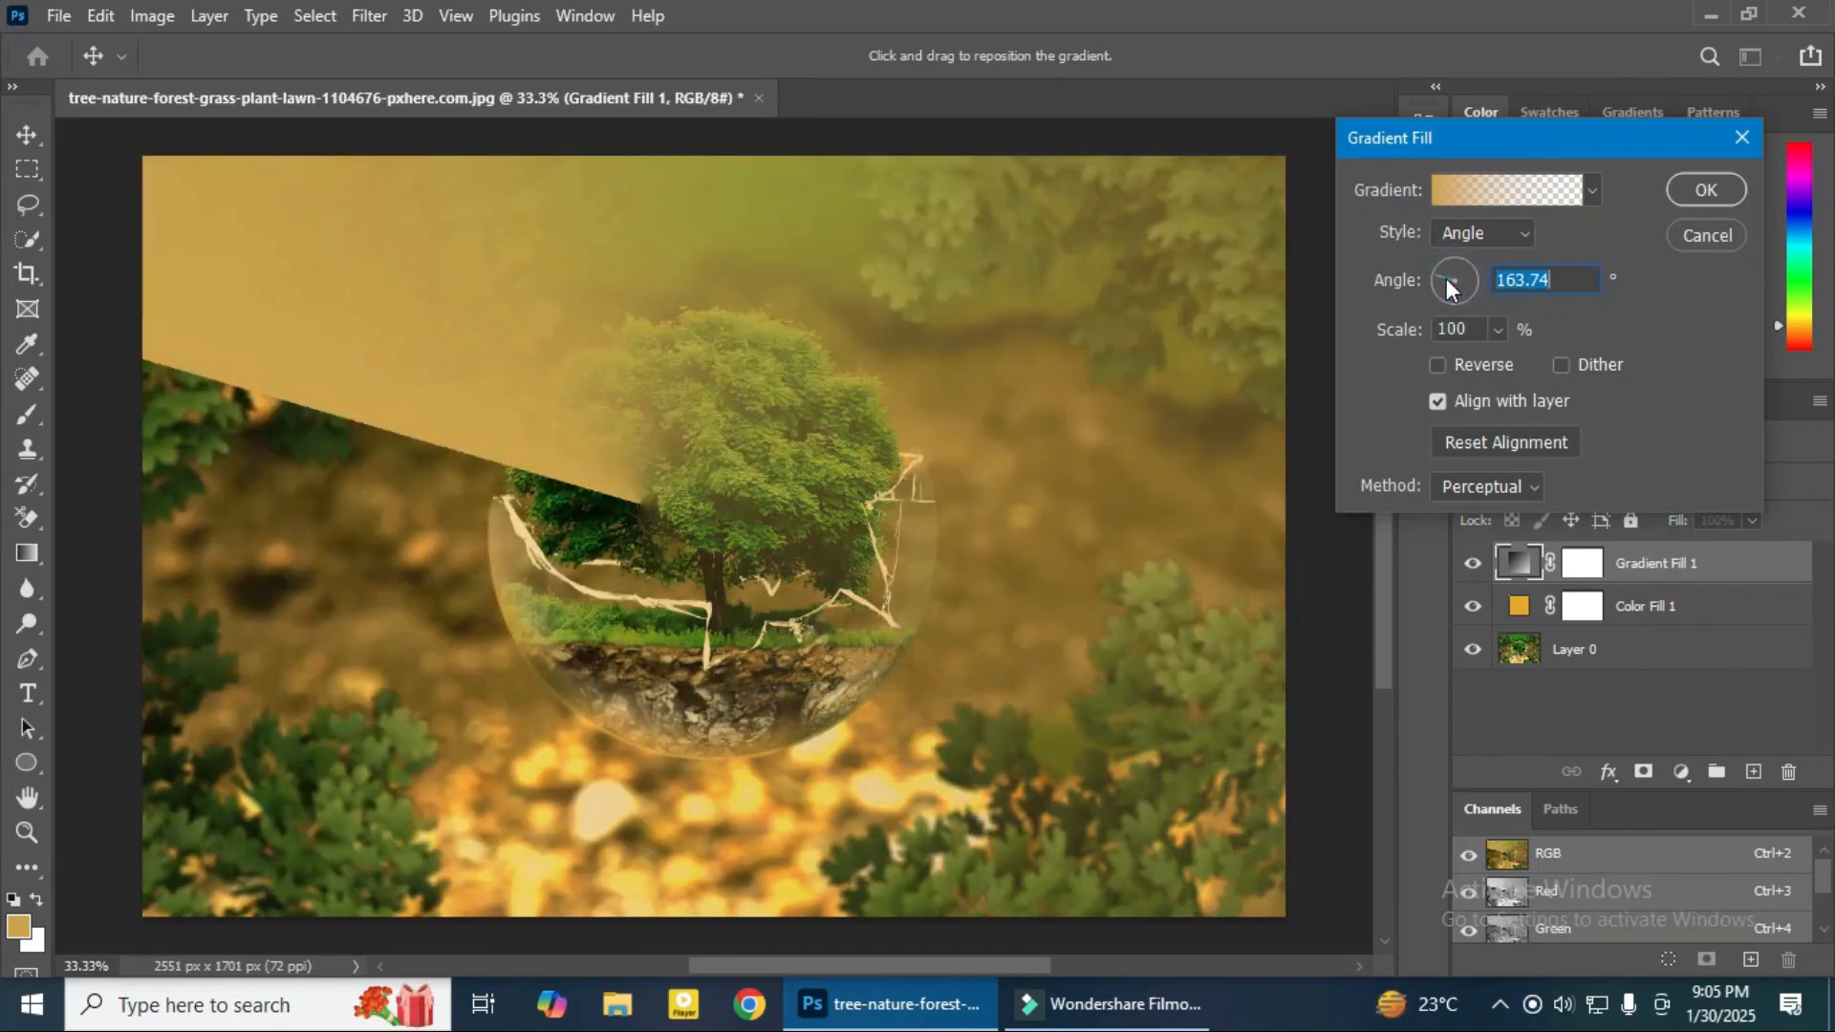
Step: Switch the gradient style to Reflected and shift its band across the tree
{"action": "left_click", "coordinate": [1525, 225]}
{"action": "left_click", "coordinate": [1473, 325]}
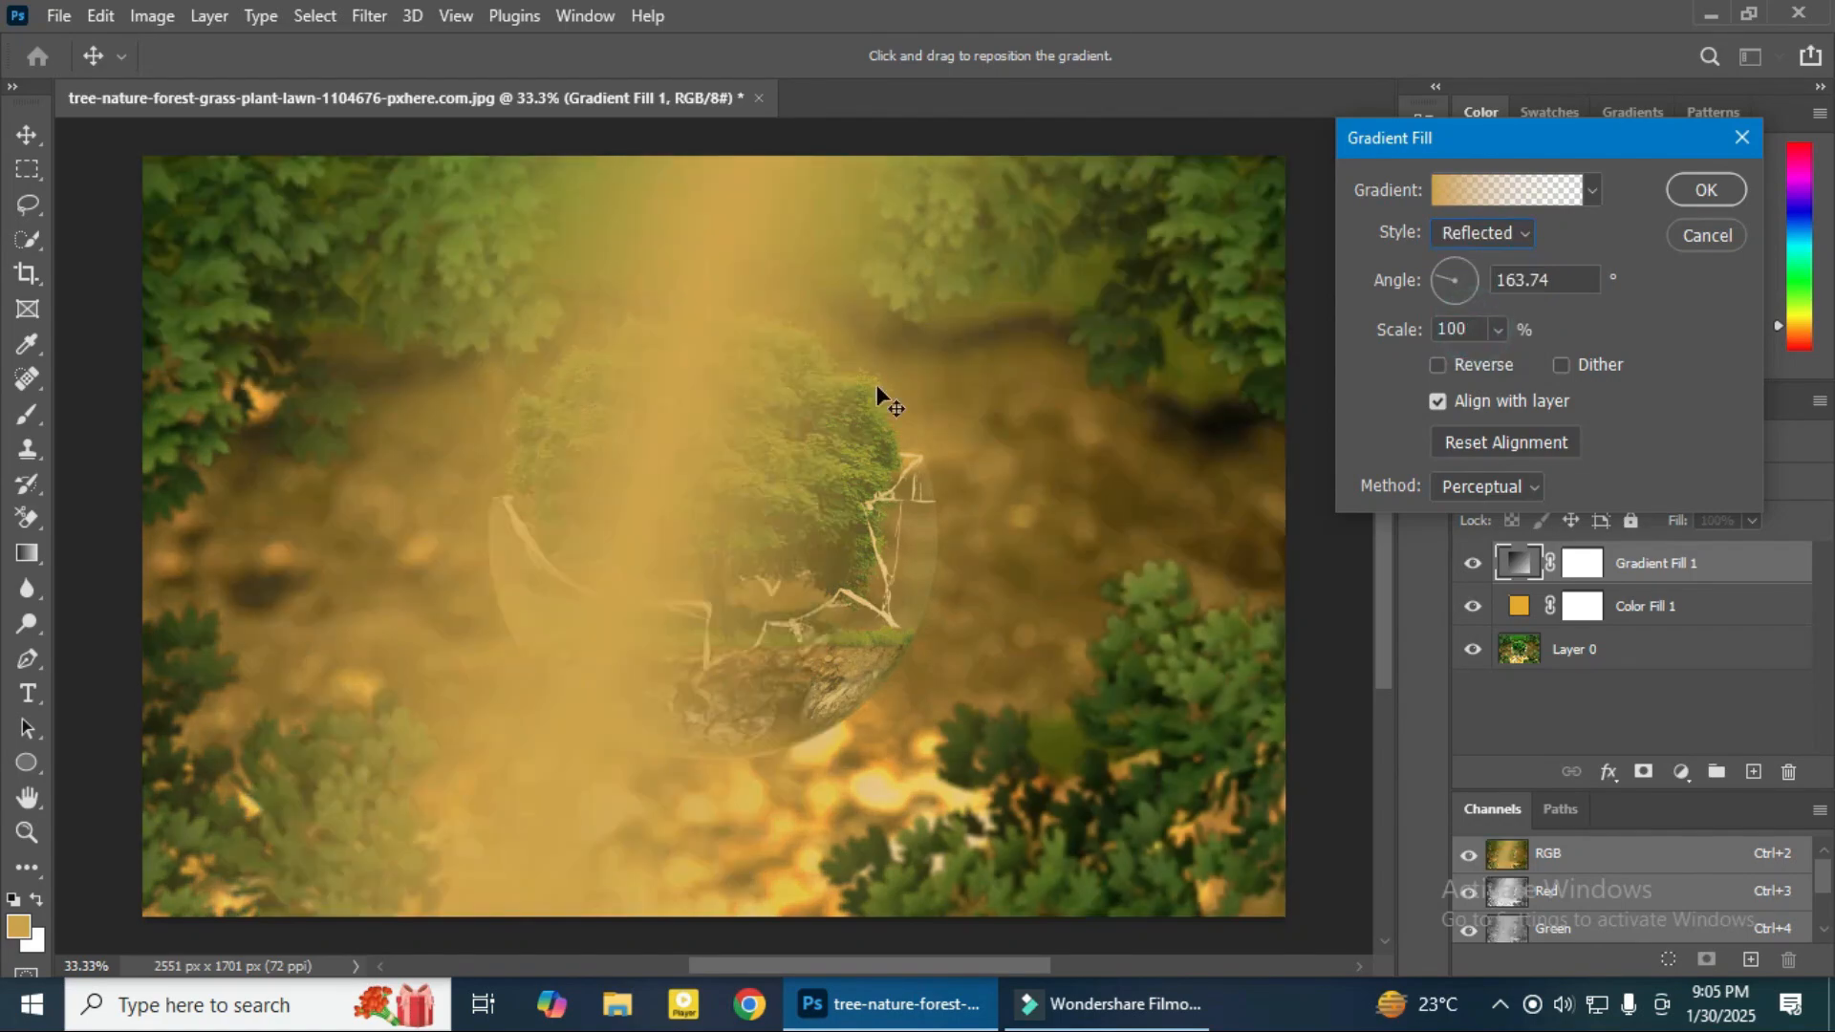
{"action": "left_click_drag", "start_coordinate": [708, 445], "coordinate": [828, 306]}
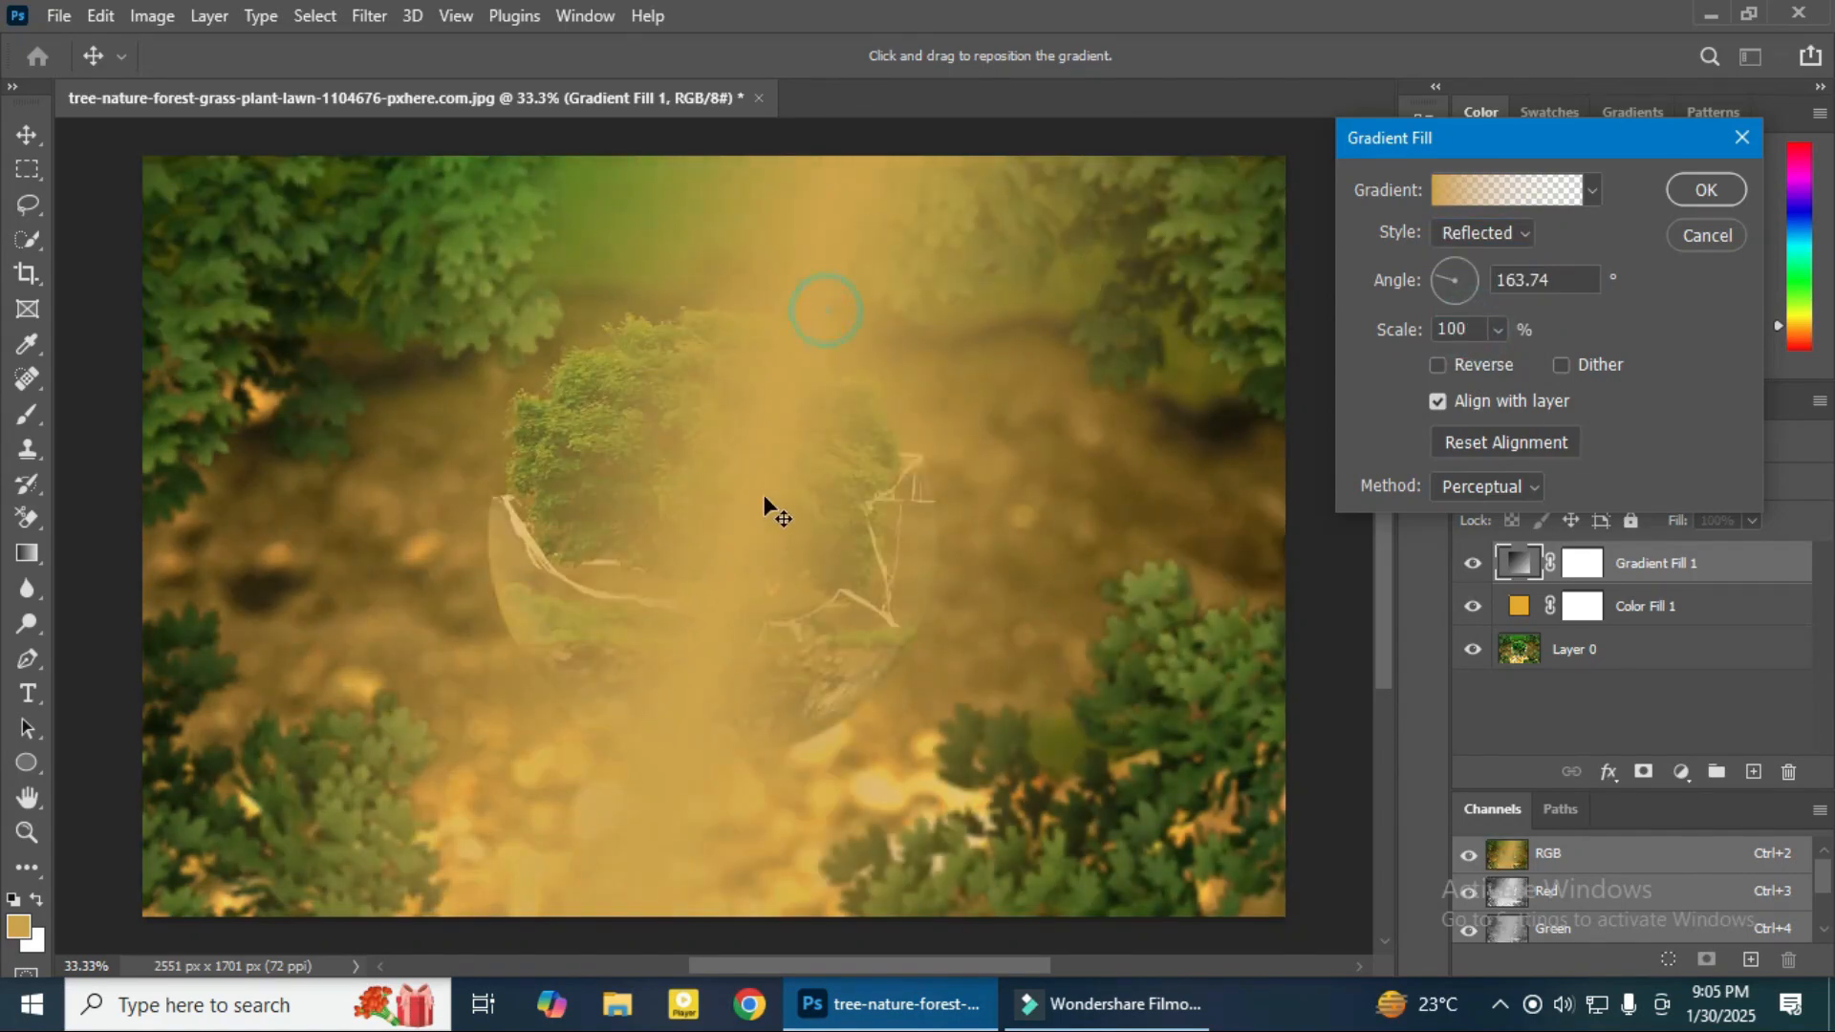
{"action": "left_click_drag", "start_coordinate": [764, 499], "coordinate": [703, 564]}
{"action": "left_click_drag", "start_coordinate": [744, 354], "coordinate": [803, 360]}
{"action": "left_click_drag", "start_coordinate": [764, 550], "coordinate": [764, 394]}
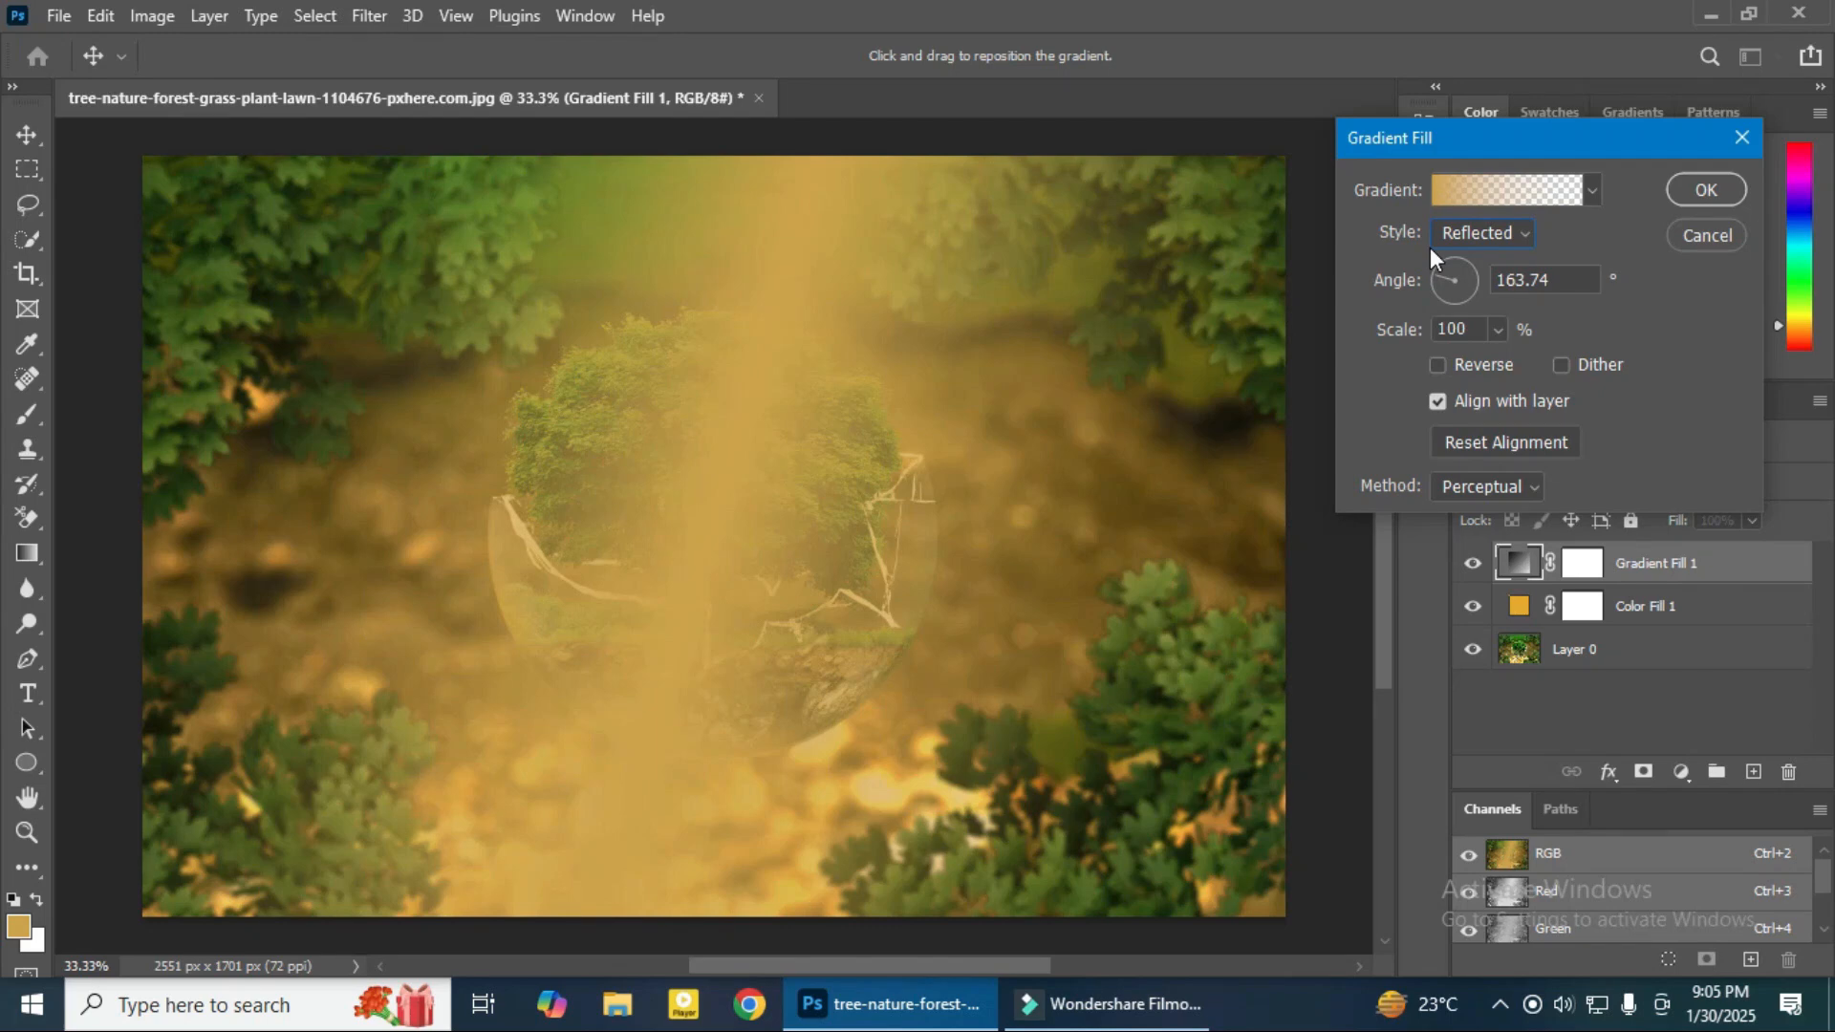
Step: Try the Diamond gradient style with its centre moved around the tree, and discard the open gradient changes
{"action": "left_click", "coordinate": [1454, 237]}
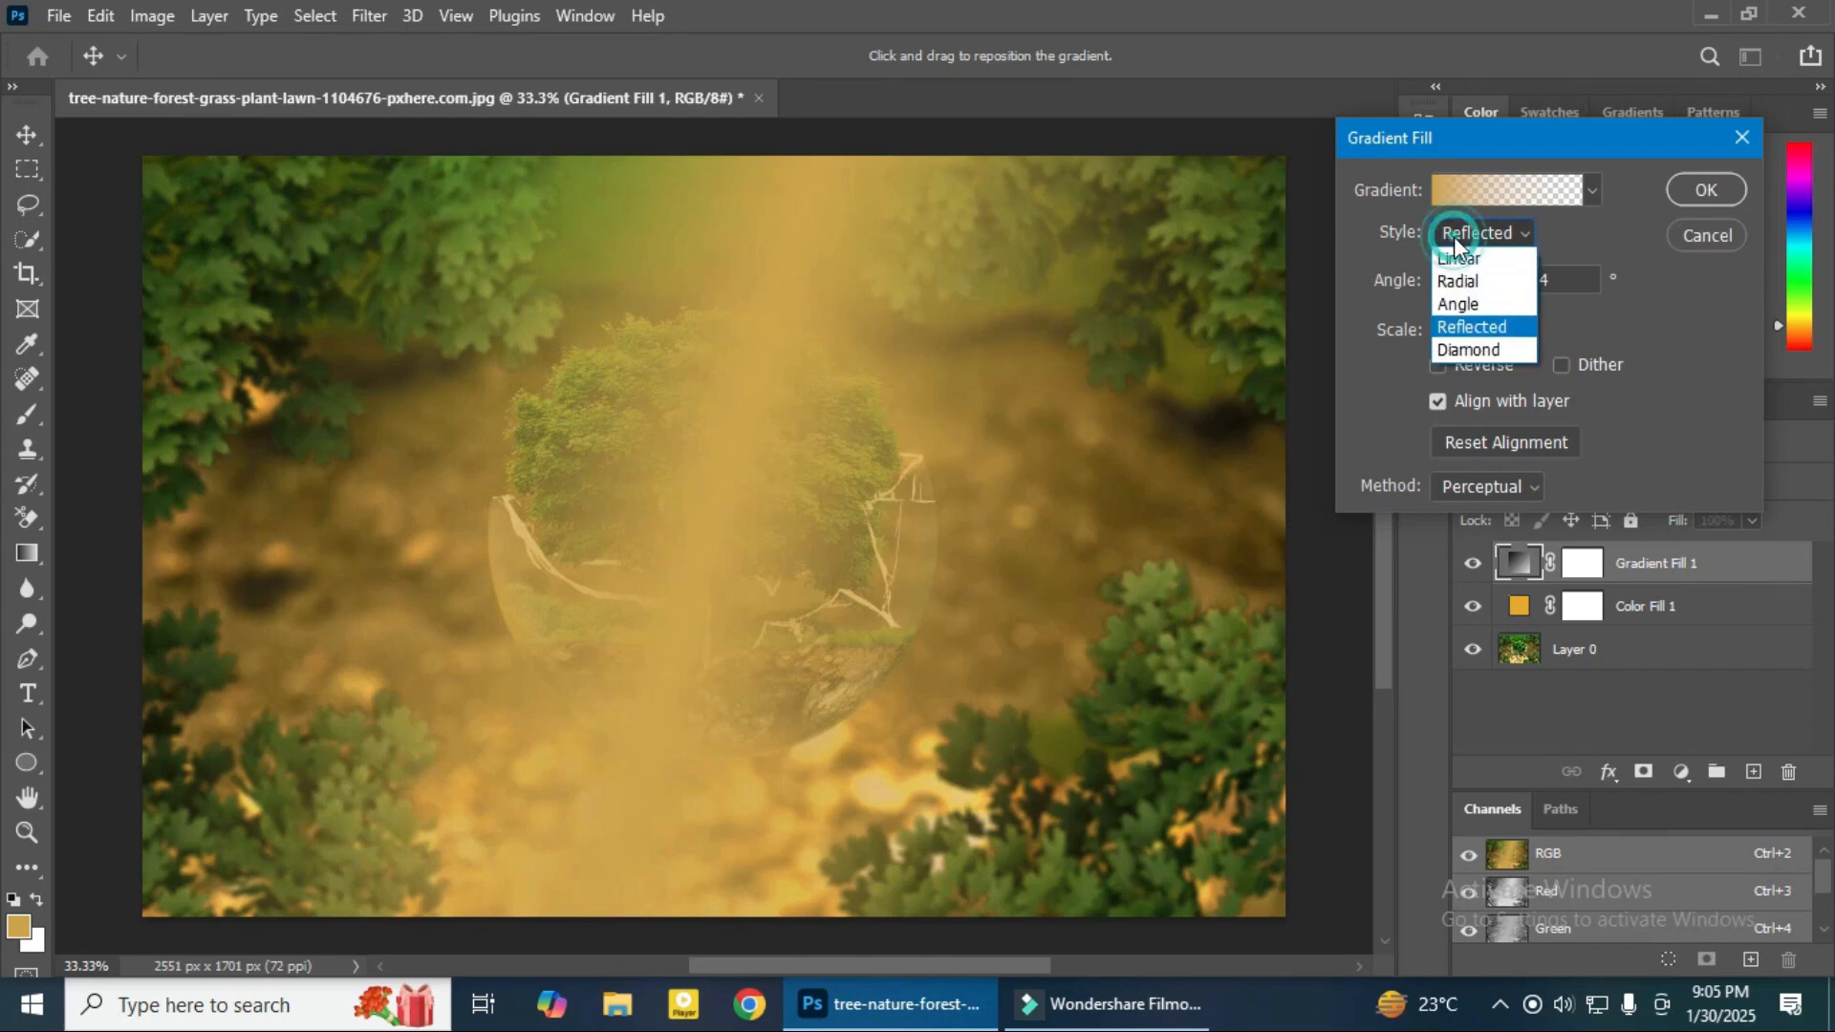
{"action": "left_click", "coordinate": [1467, 357]}
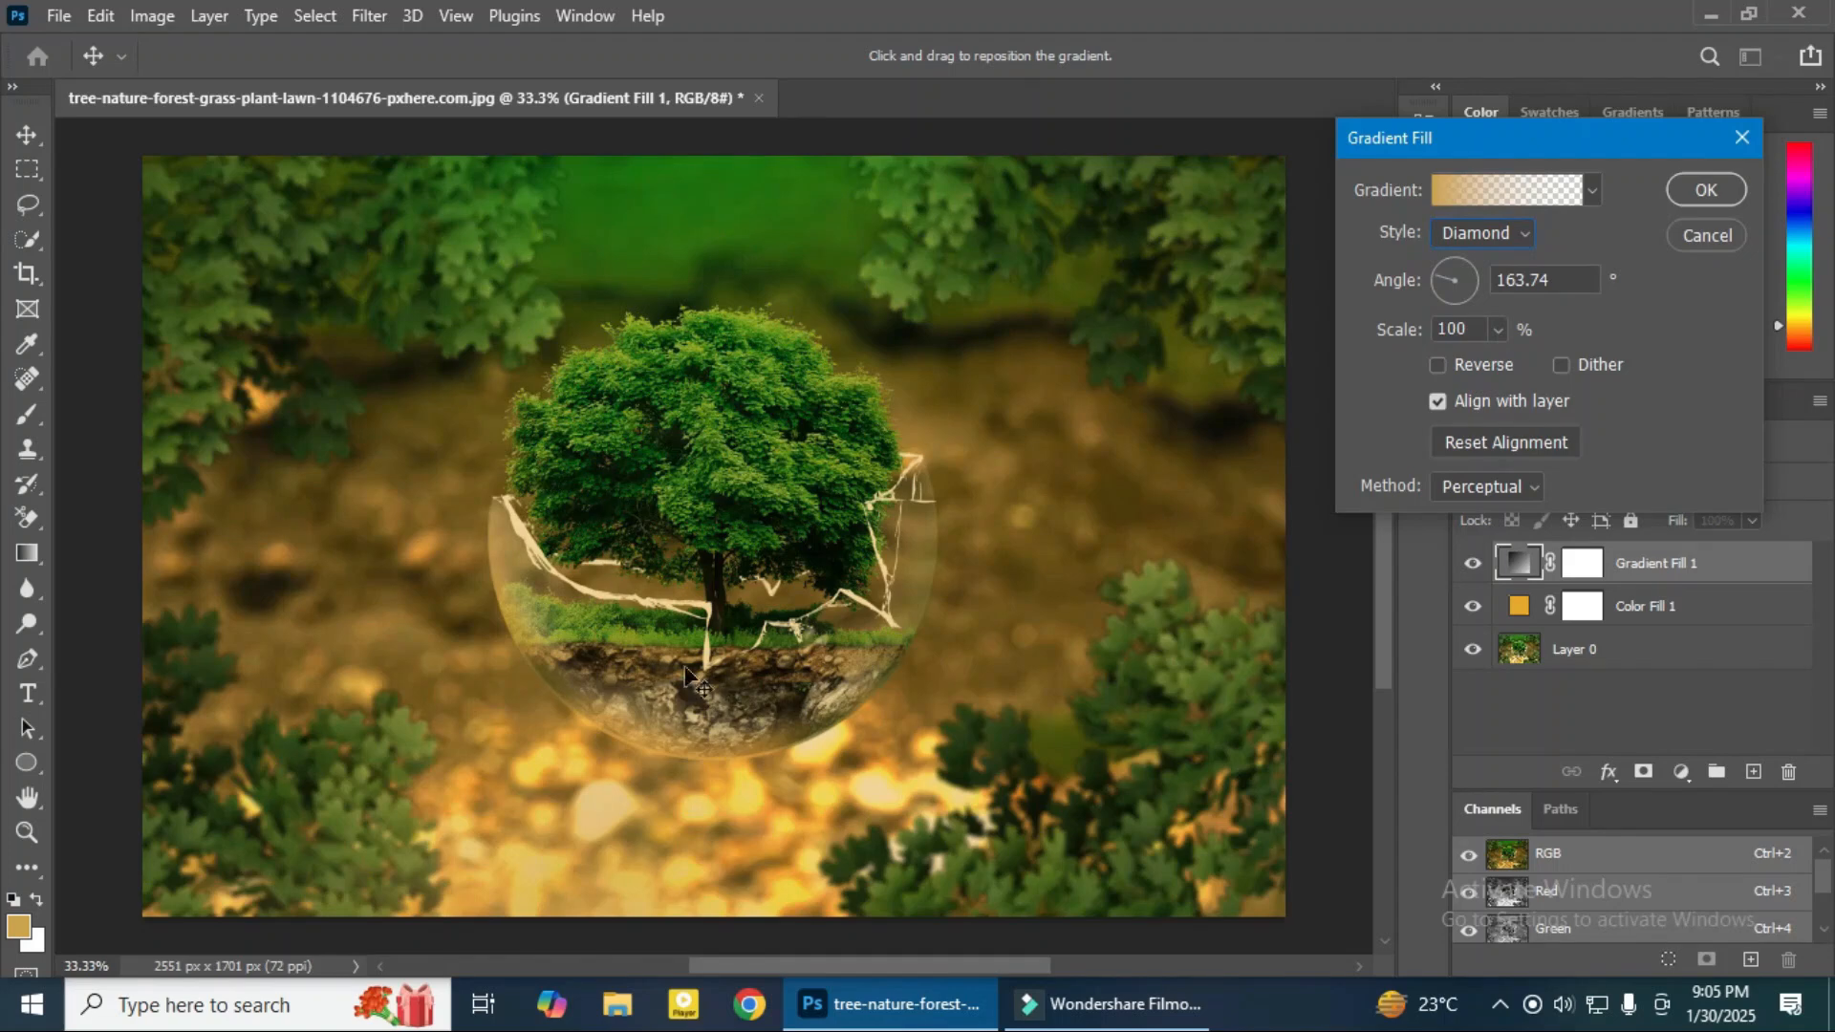
{"action": "left_click_drag", "start_coordinate": [702, 681], "coordinate": [789, 342]}
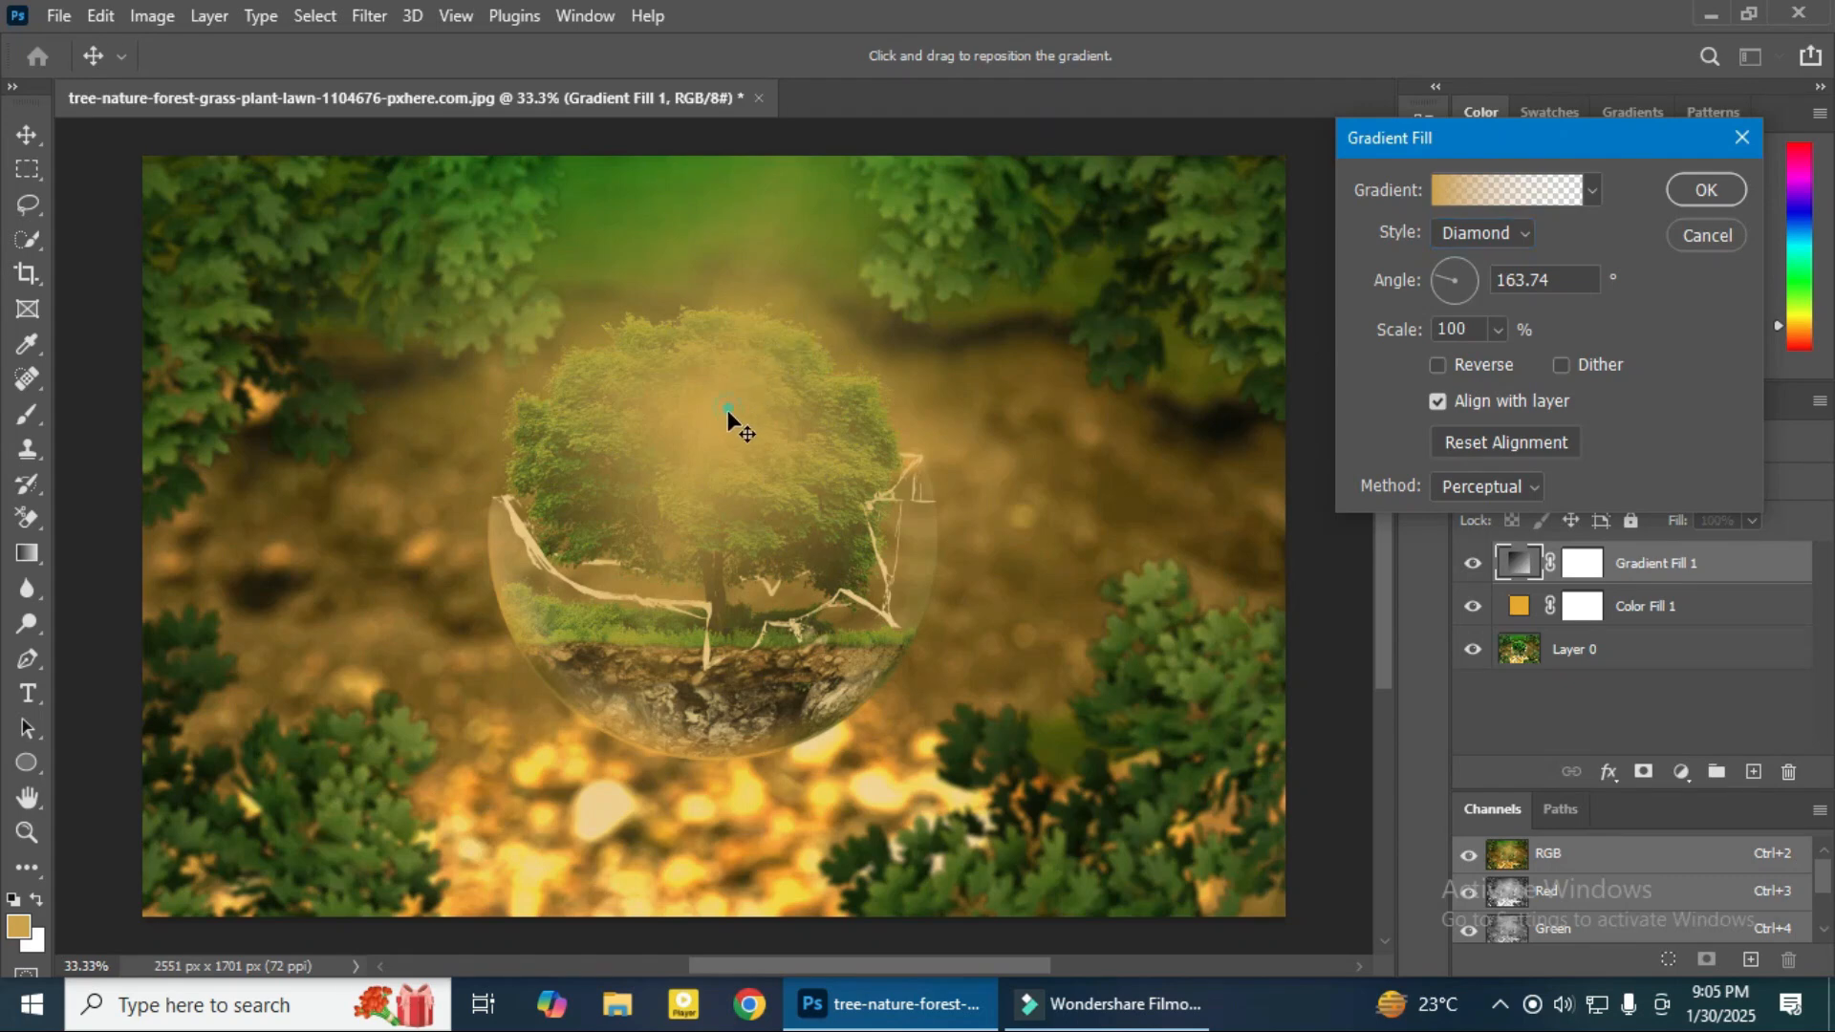
{"action": "left_click_drag", "start_coordinate": [727, 410], "coordinate": [641, 501]}
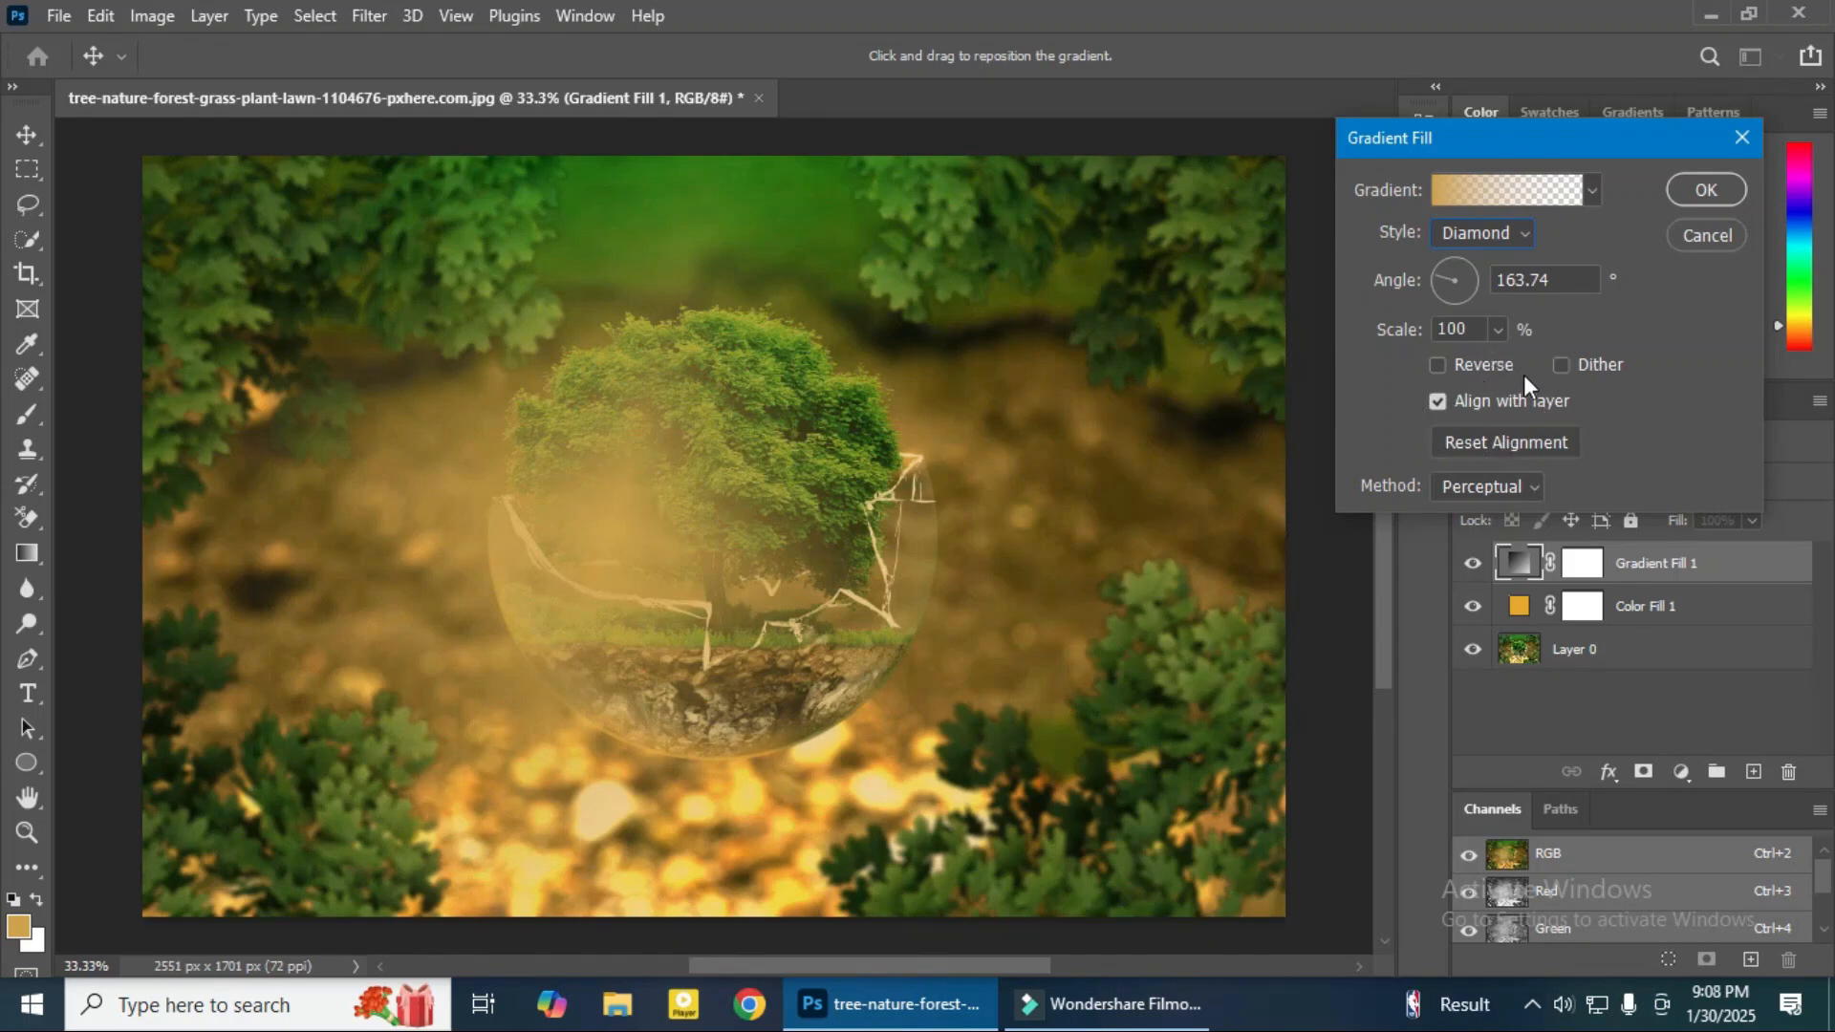
{"action": "left_click", "coordinate": [1708, 235]}
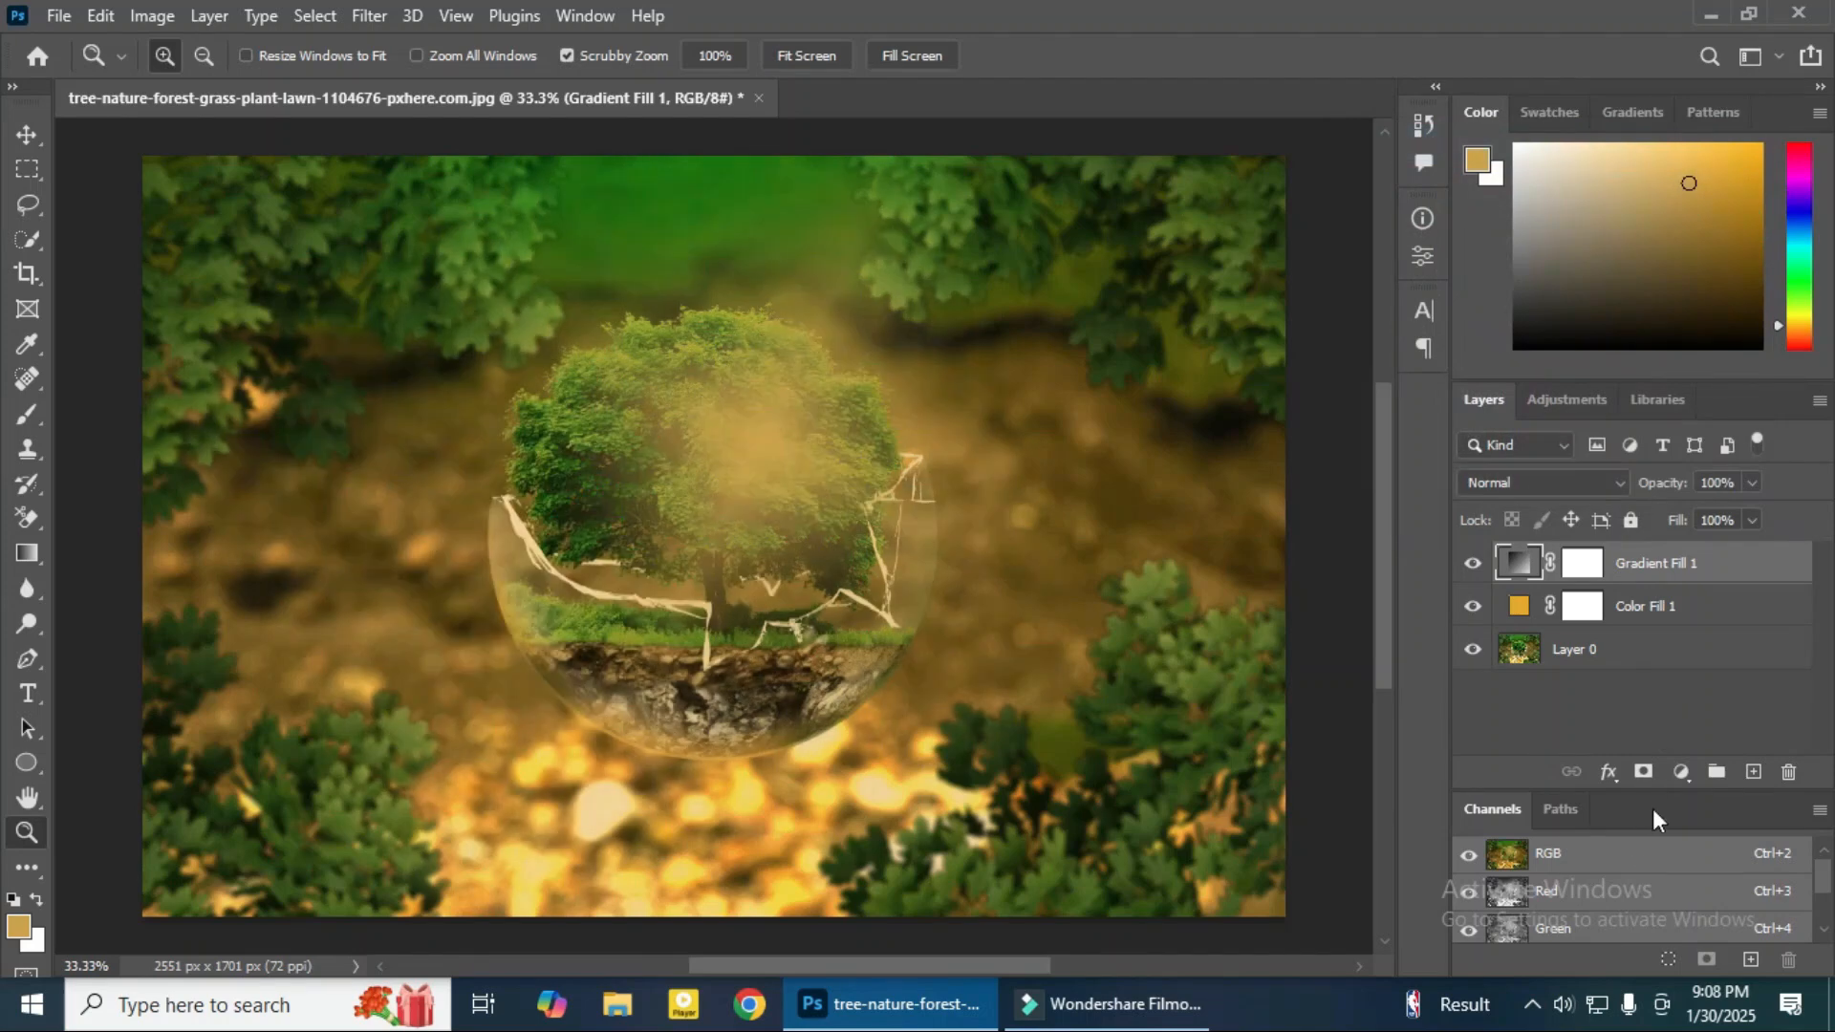
Step: Try a leaf Pattern fill layer scaled to 166%, and discard it
{"action": "left_click", "coordinate": [1682, 774]}
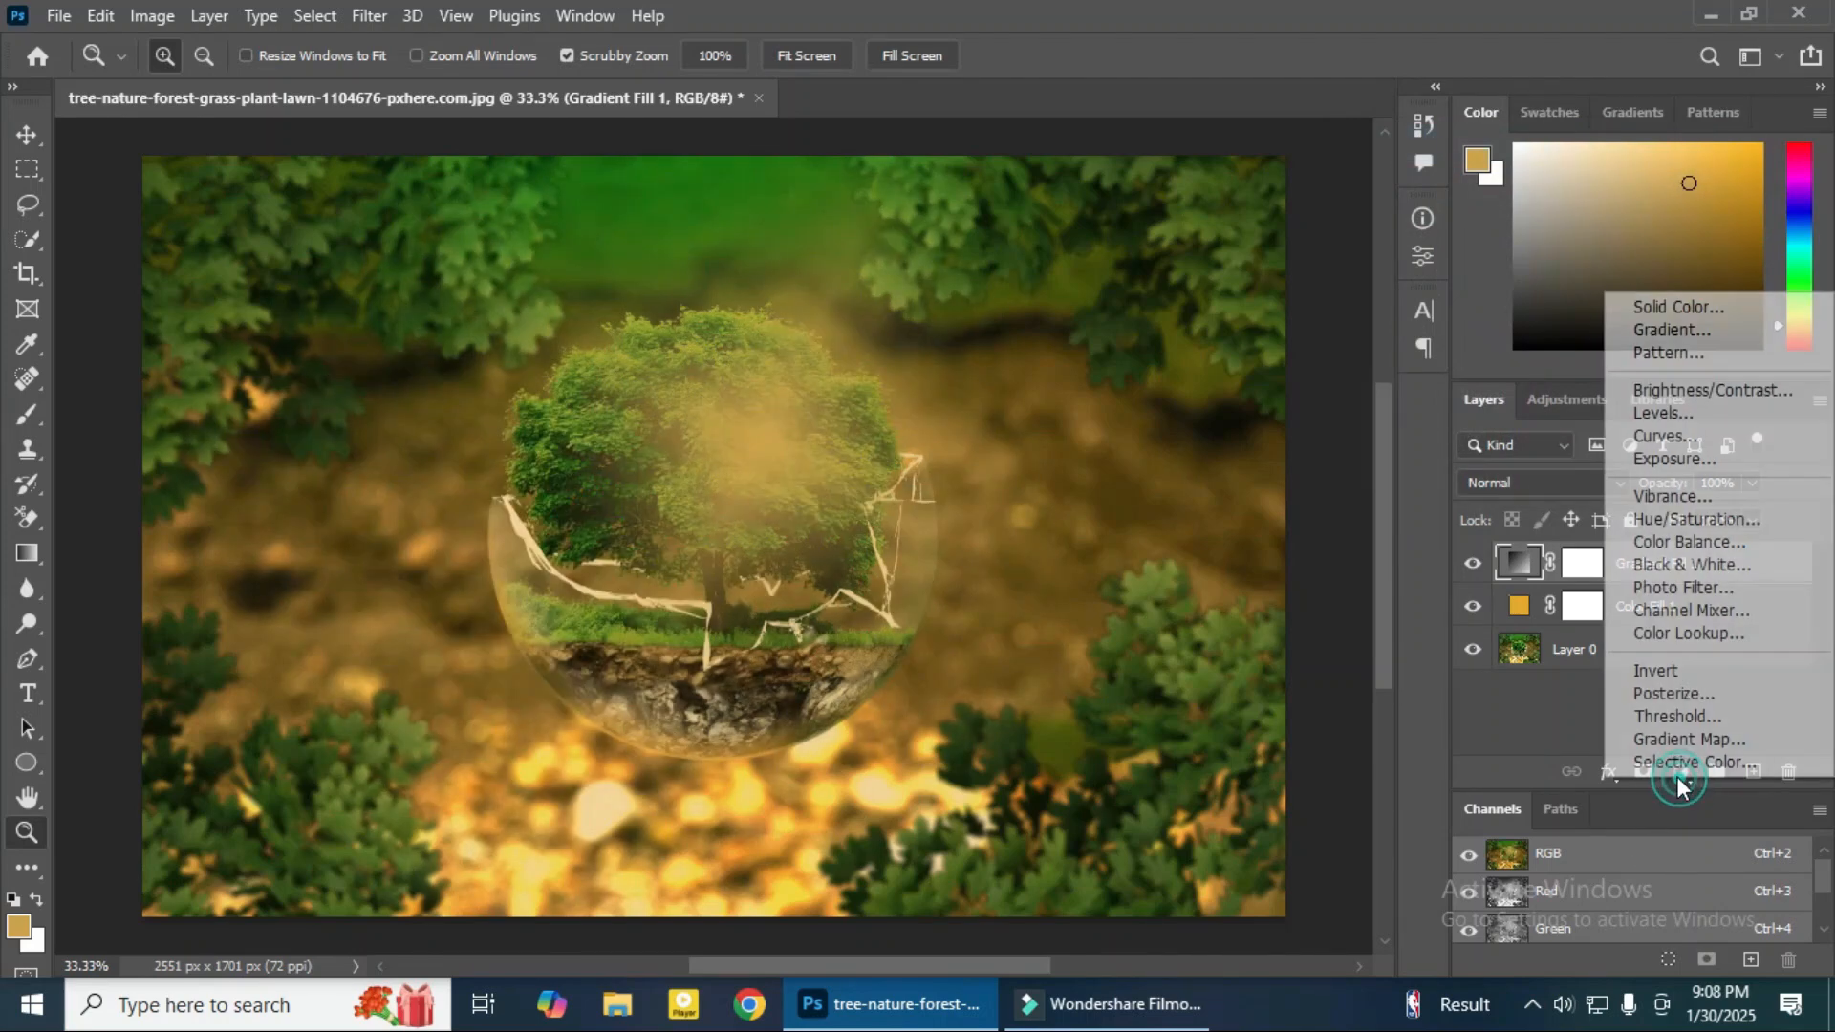
{"action": "left_click", "coordinate": [1651, 354]}
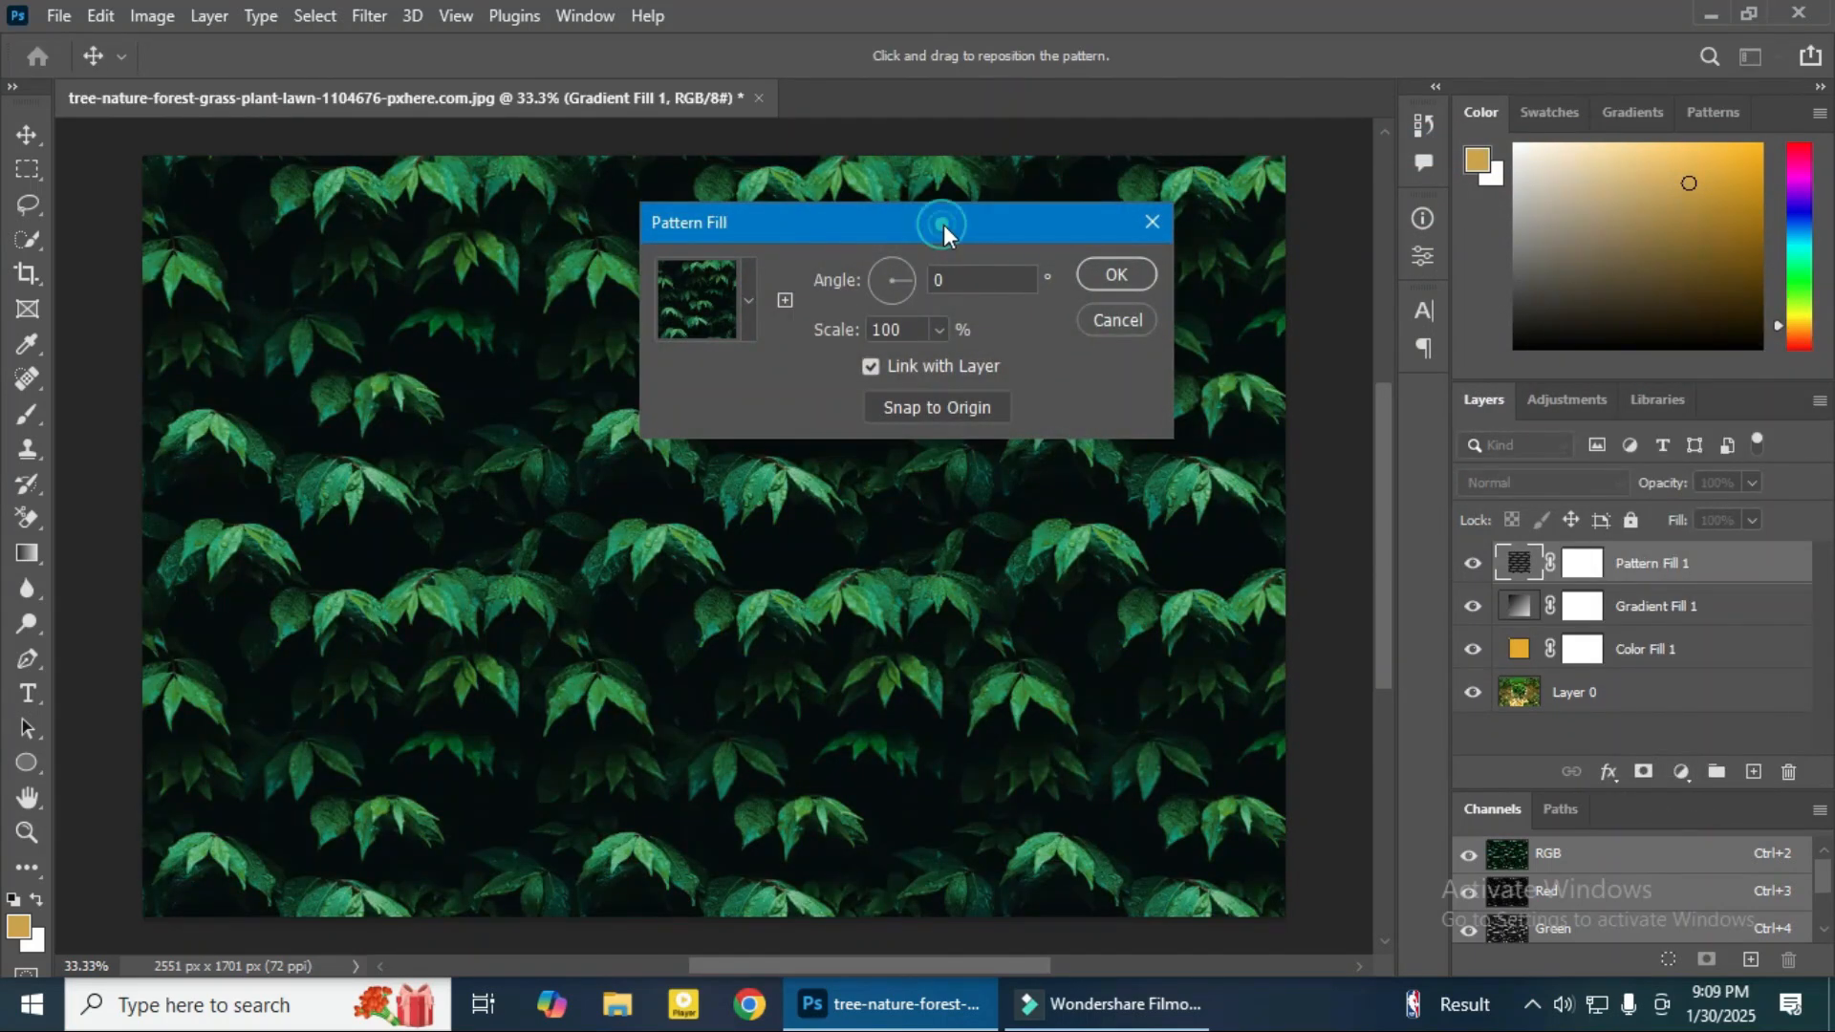
{"action": "left_click_drag", "start_coordinate": [942, 234], "coordinate": [1055, 222]}
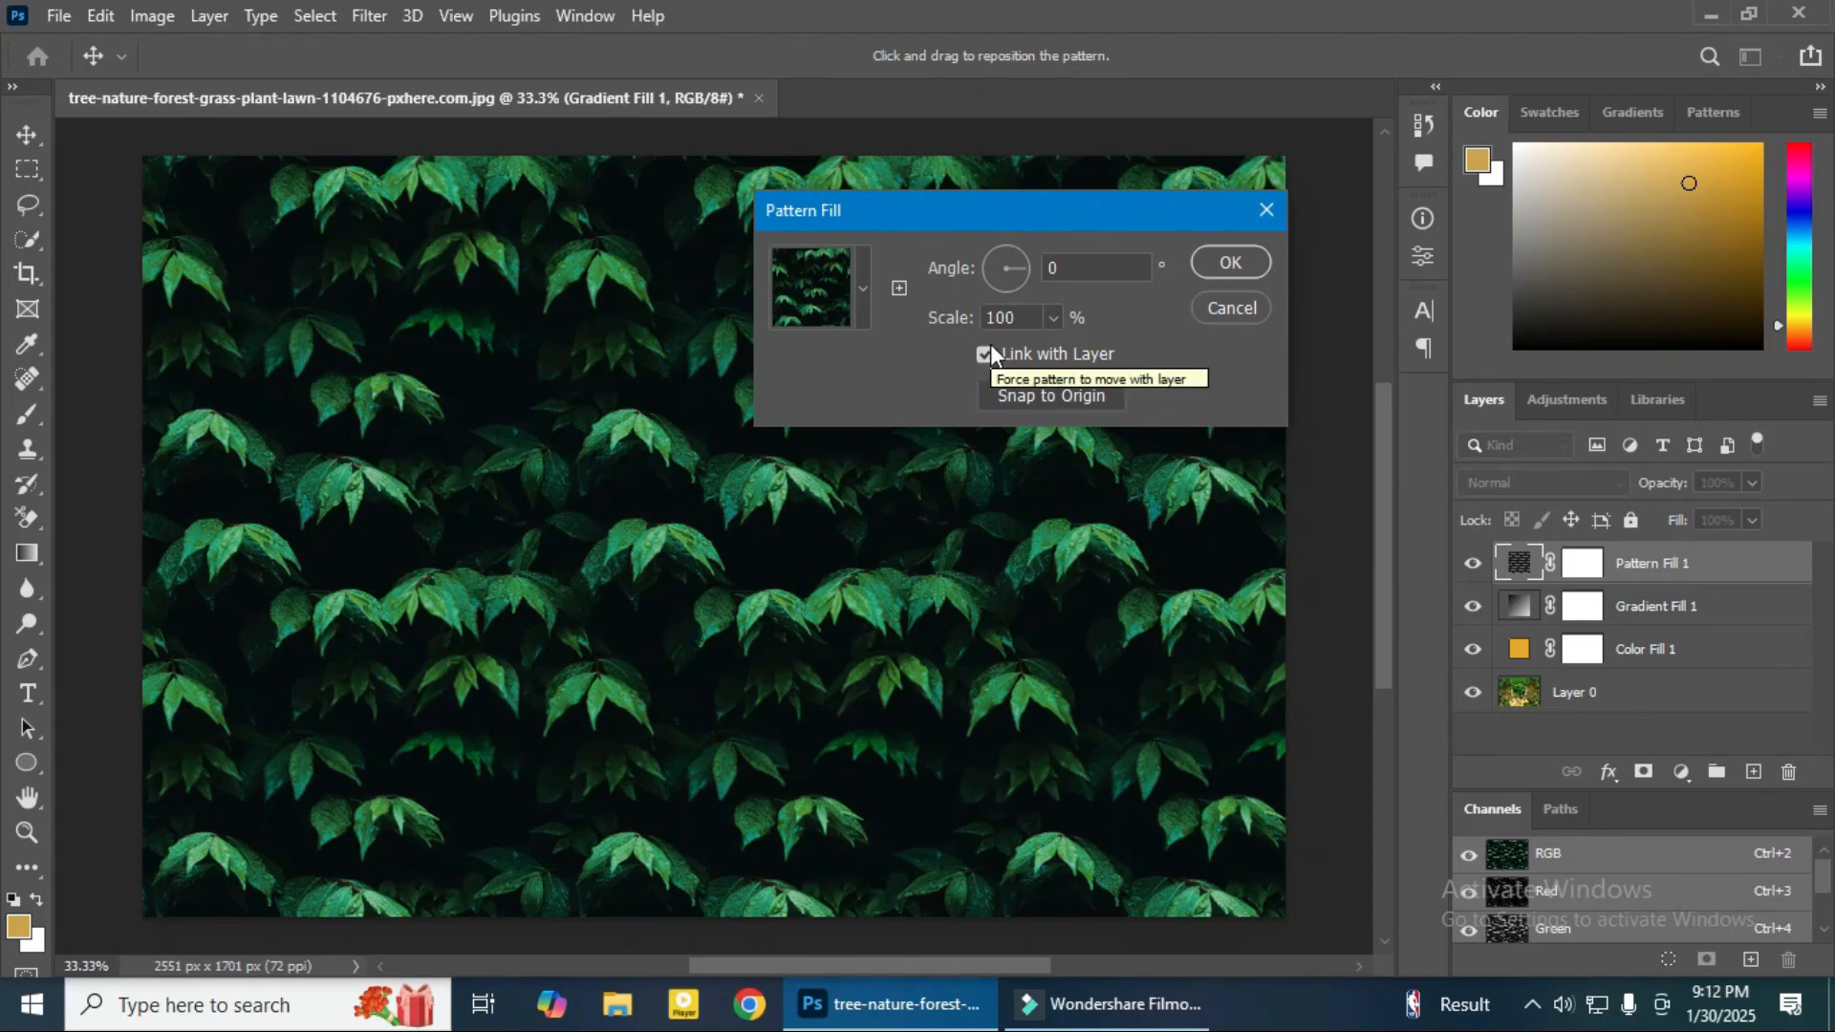
{"action": "left_click", "coordinate": [1057, 317]}
{"action": "mouse_move", "coordinate": [1043, 352]}
{"action": "left_mouse_down"}
{"action": "mouse_move", "coordinate": [1103, 353]}
{"action": "mouse_move", "coordinate": [1059, 352]}
{"action": "left_mouse_up"}
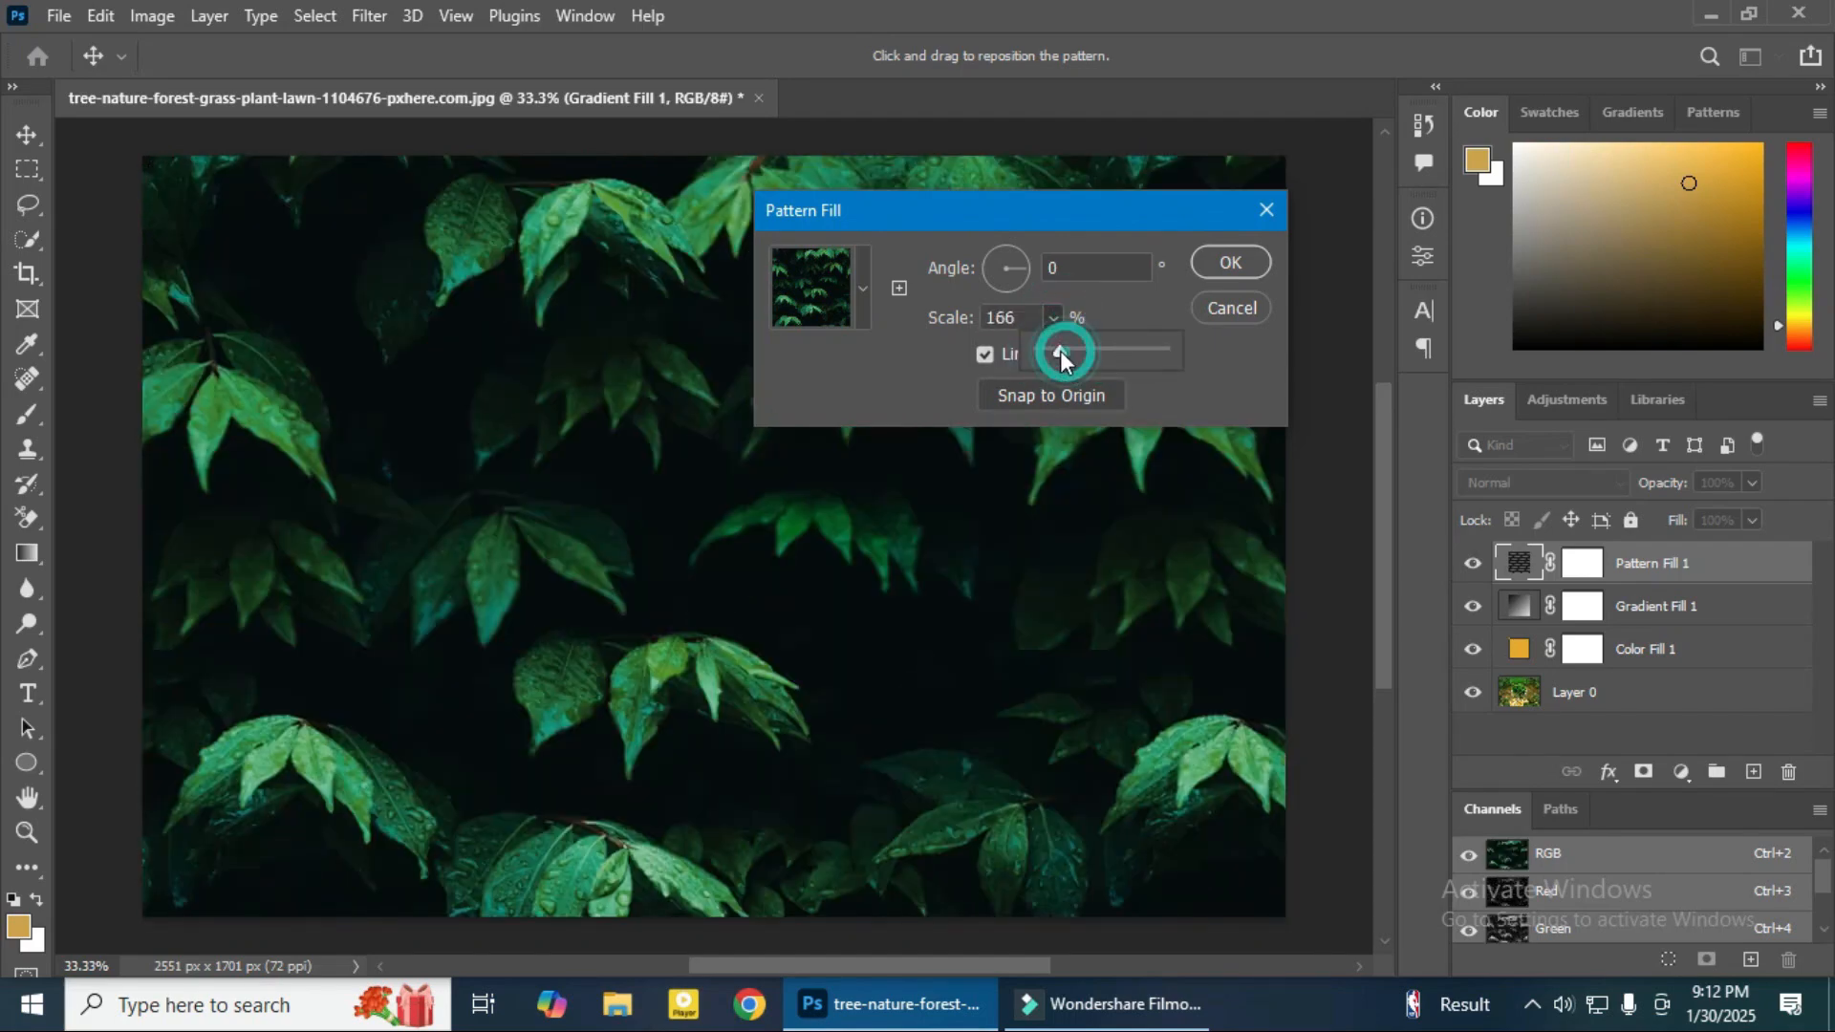
{"action": "left_click", "coordinate": [1228, 313]}
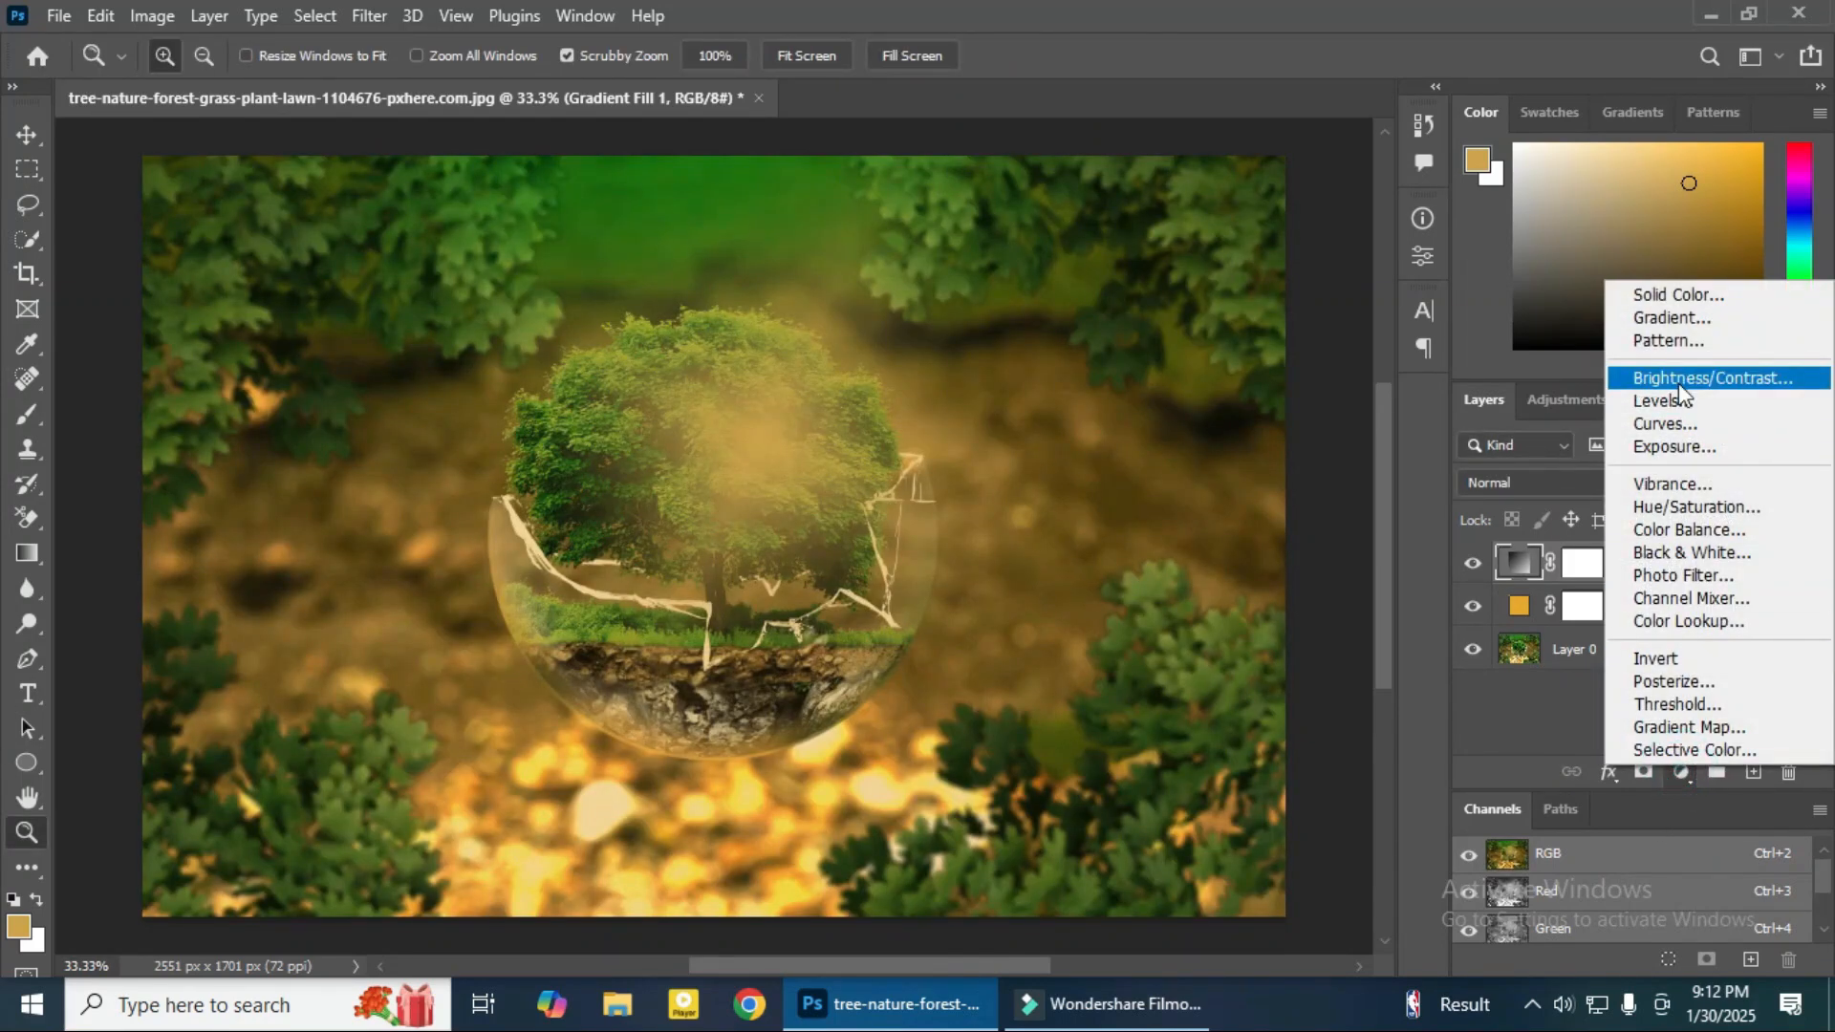
Step: Add a Brightness/Contrast adjustment layer with contrast raised to 88, and hide the gradient fill layer
{"action": "left_click", "coordinate": [1683, 378]}
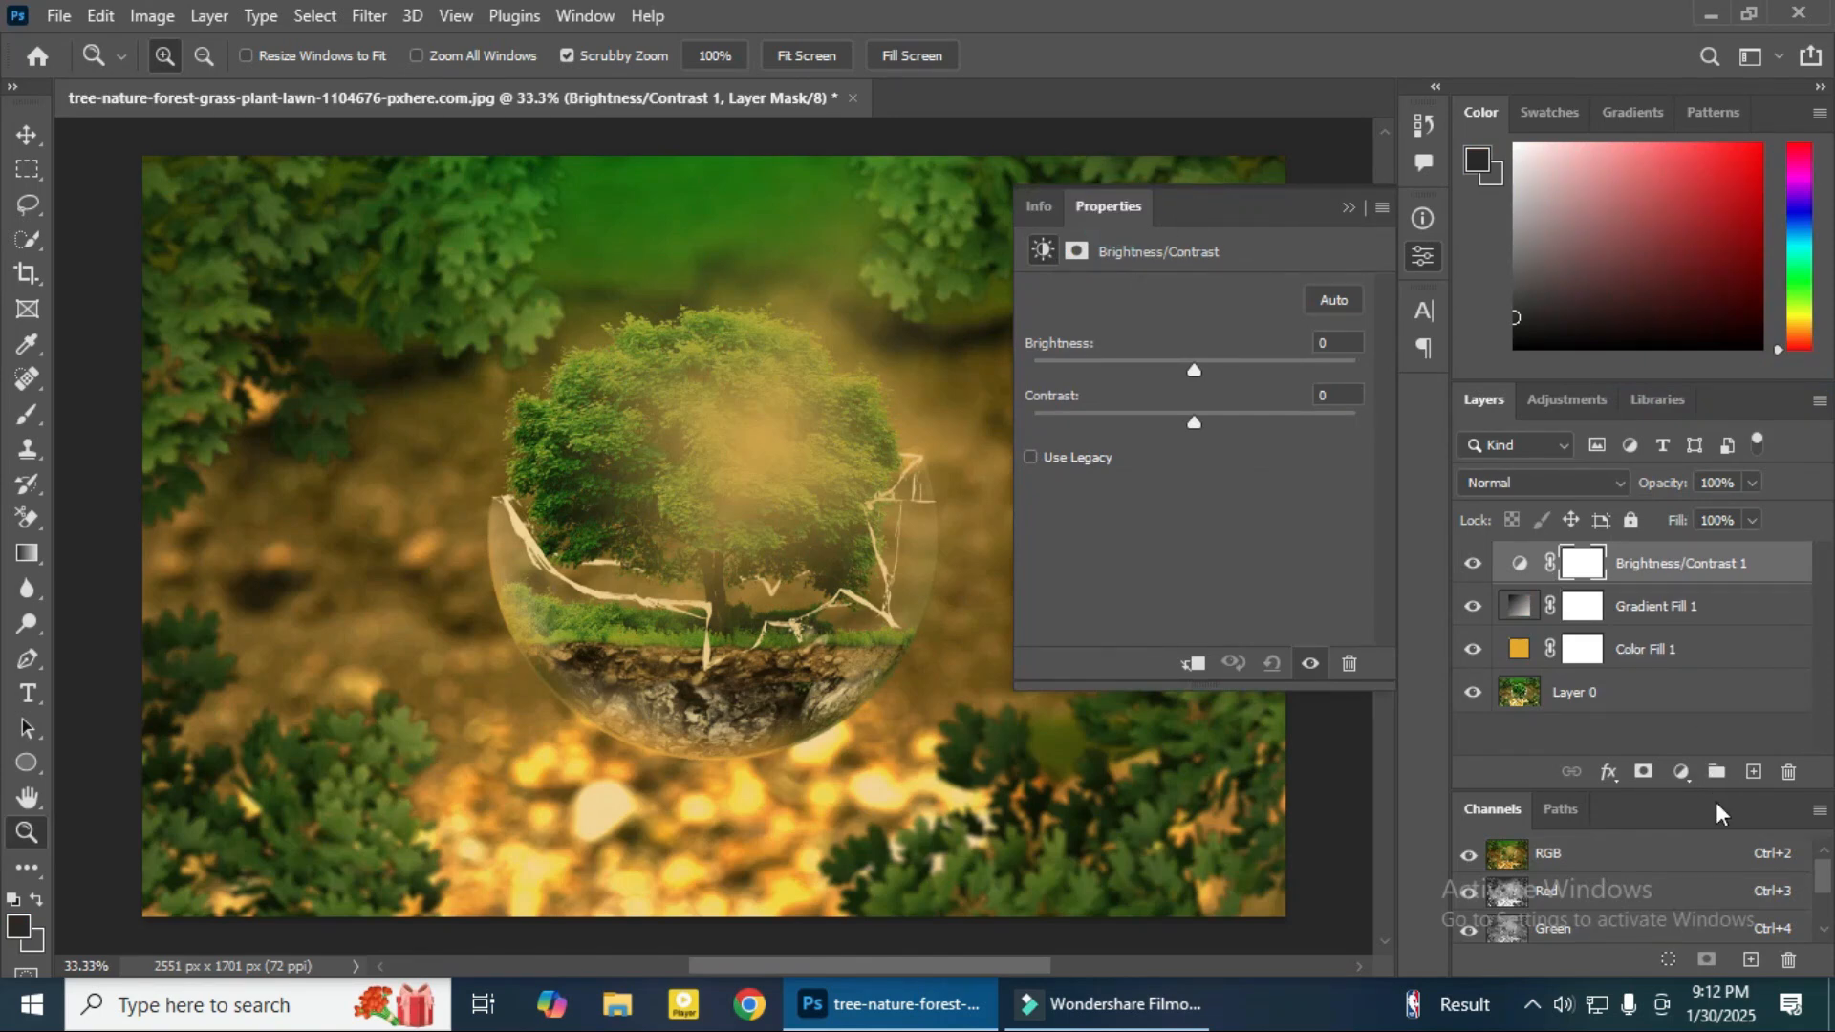
{"action": "left_click", "coordinate": [1681, 772]}
{"action": "left_click_drag", "start_coordinate": [1196, 427], "coordinate": [1336, 421]}
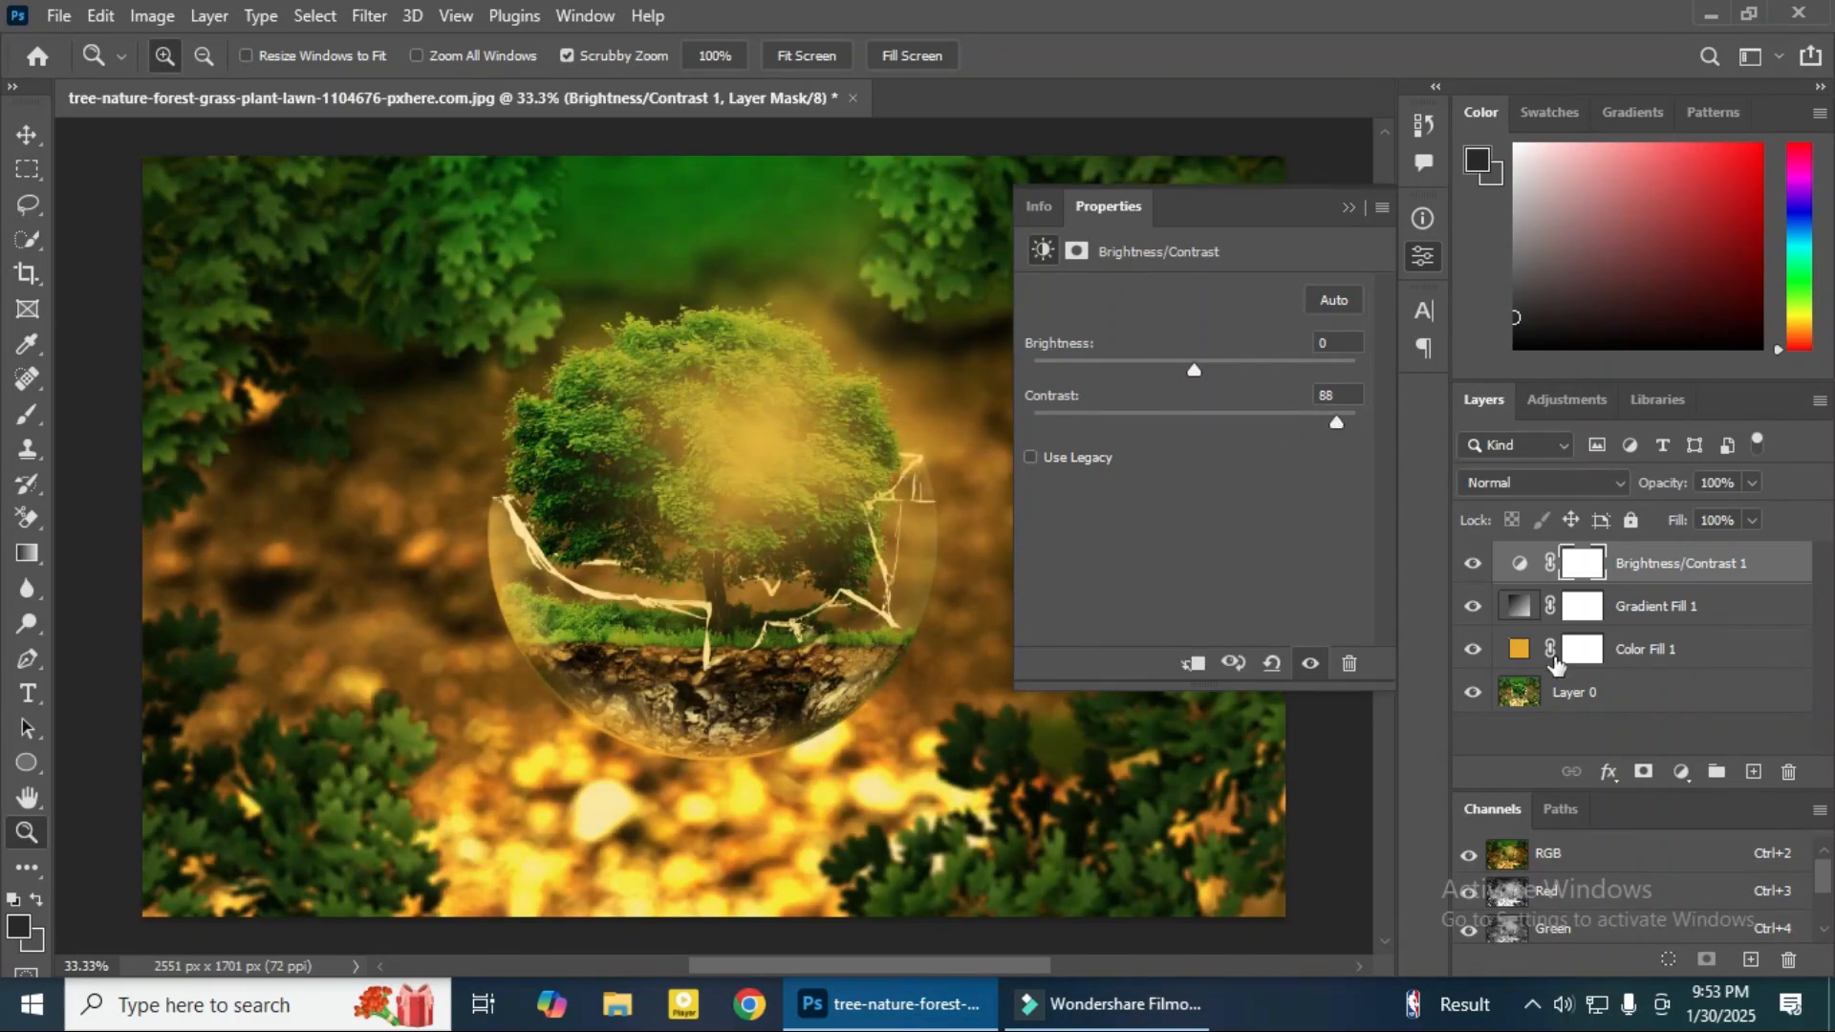
{"action": "left_click", "coordinate": [1473, 608]}
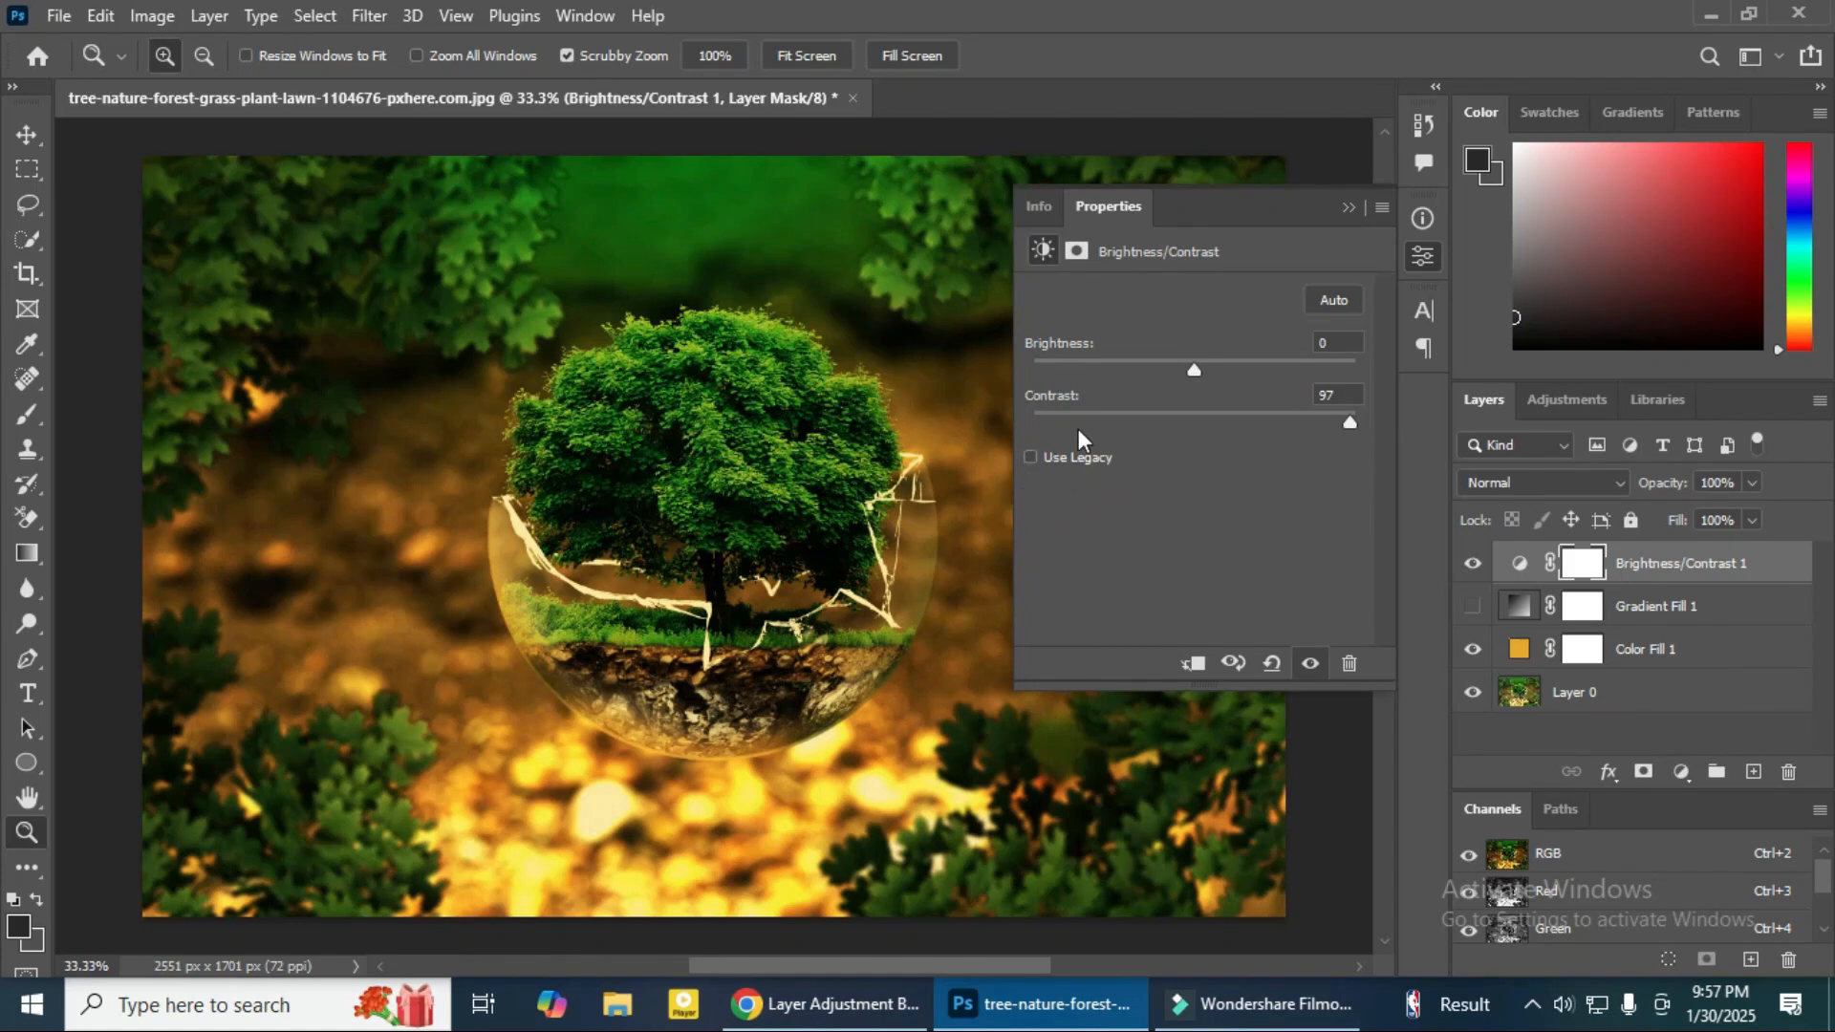
Step: Try the Brightness/Contrast layer in legacy mode with contrast at 98, and turn legacy mode off again
{"action": "left_click", "coordinate": [1030, 457]}
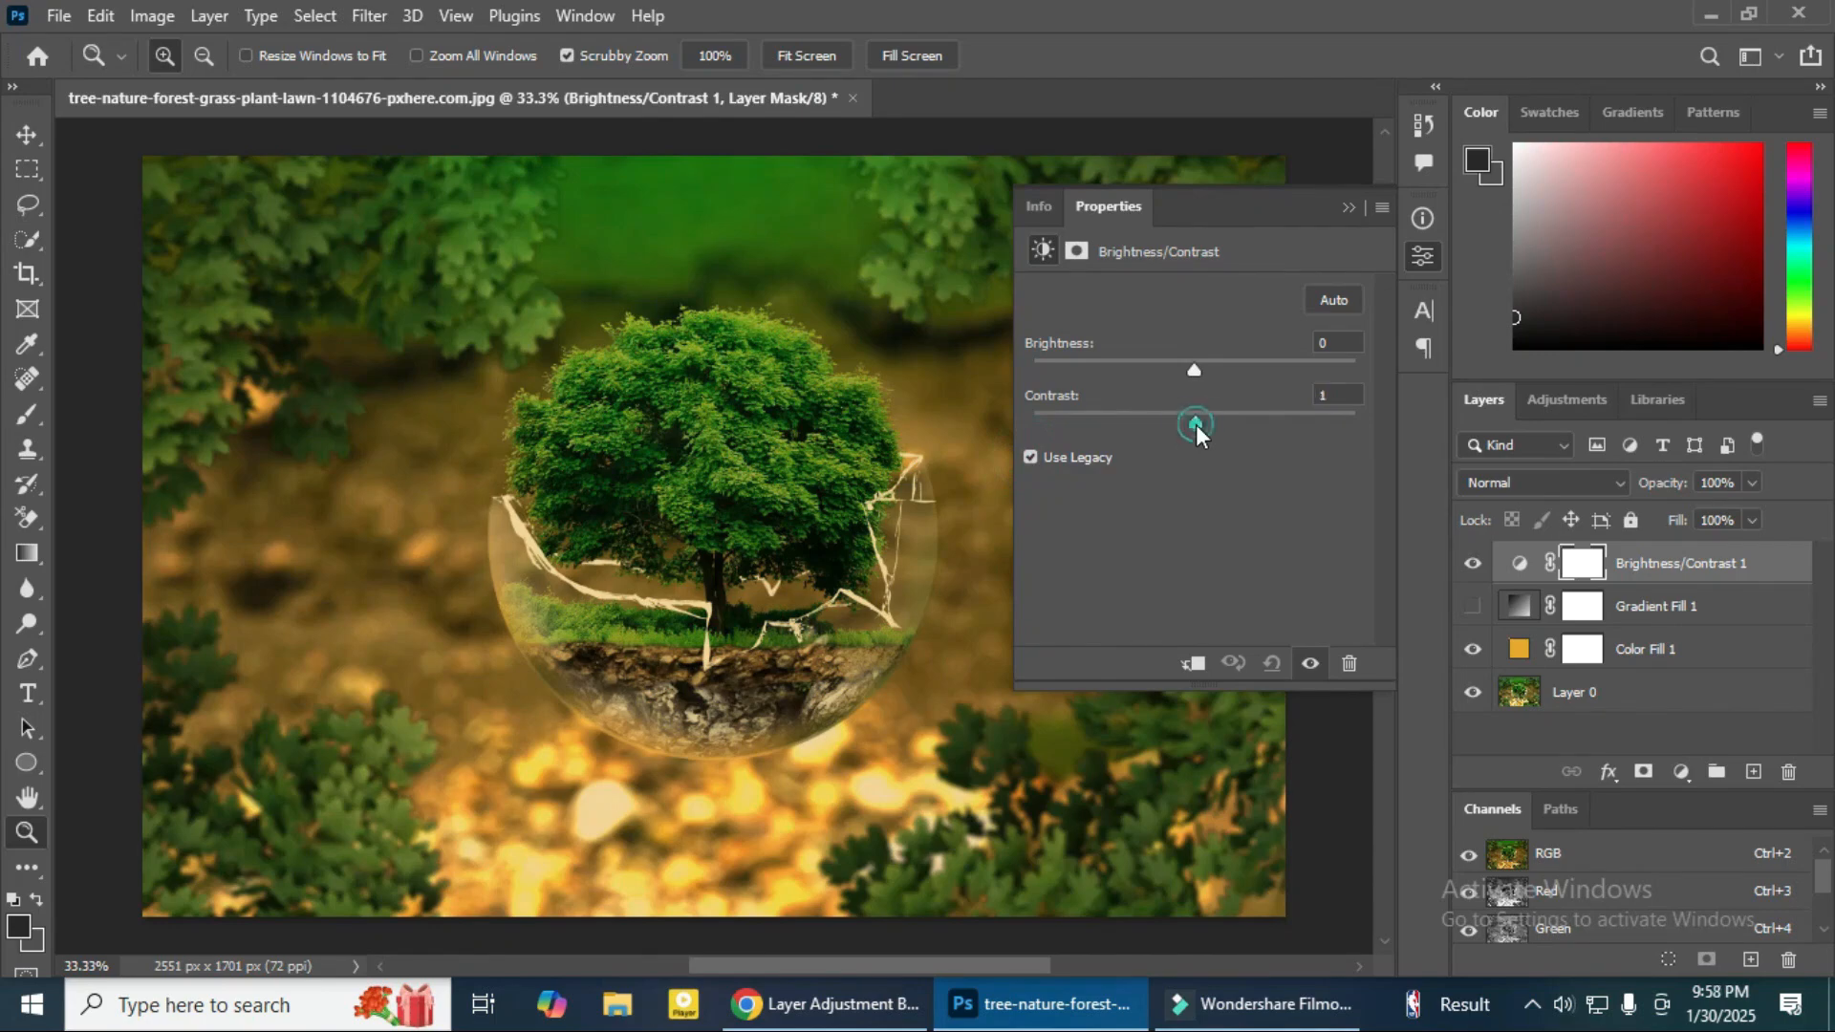
{"action": "left_click_drag", "start_coordinate": [1196, 424], "coordinate": [1353, 424]}
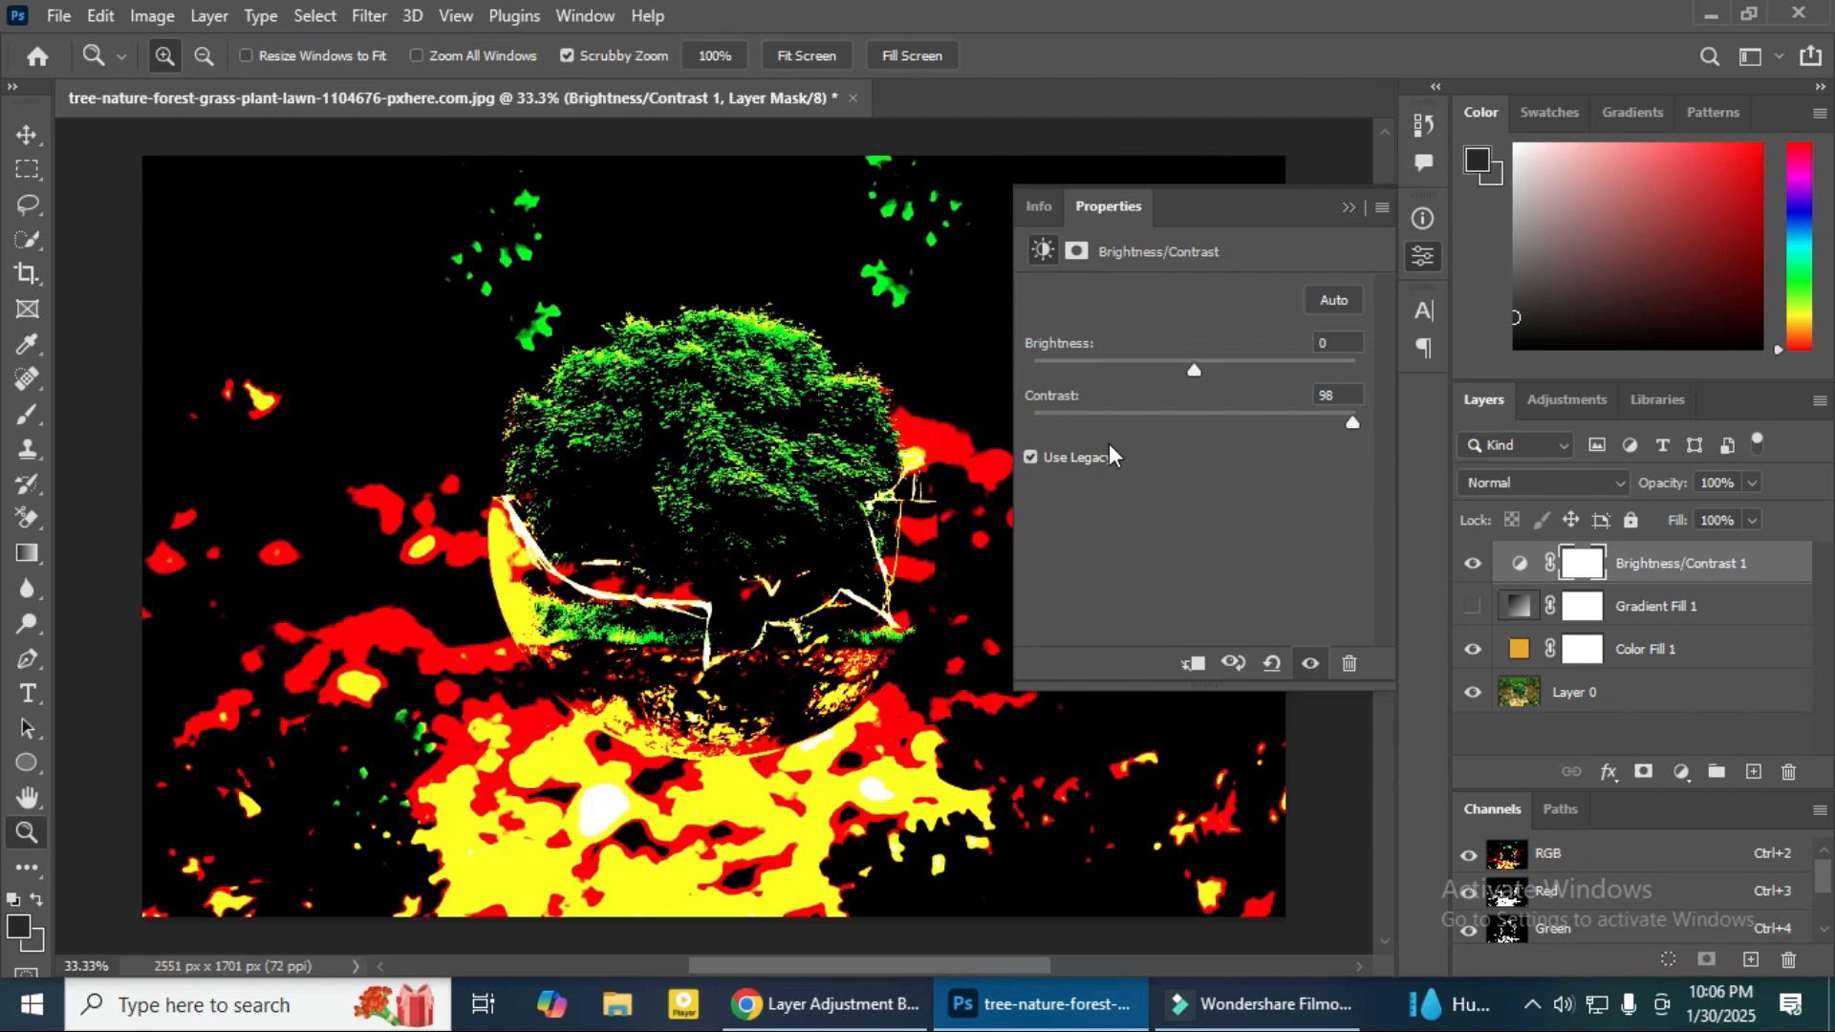
{"action": "left_click", "coordinate": [1030, 455]}
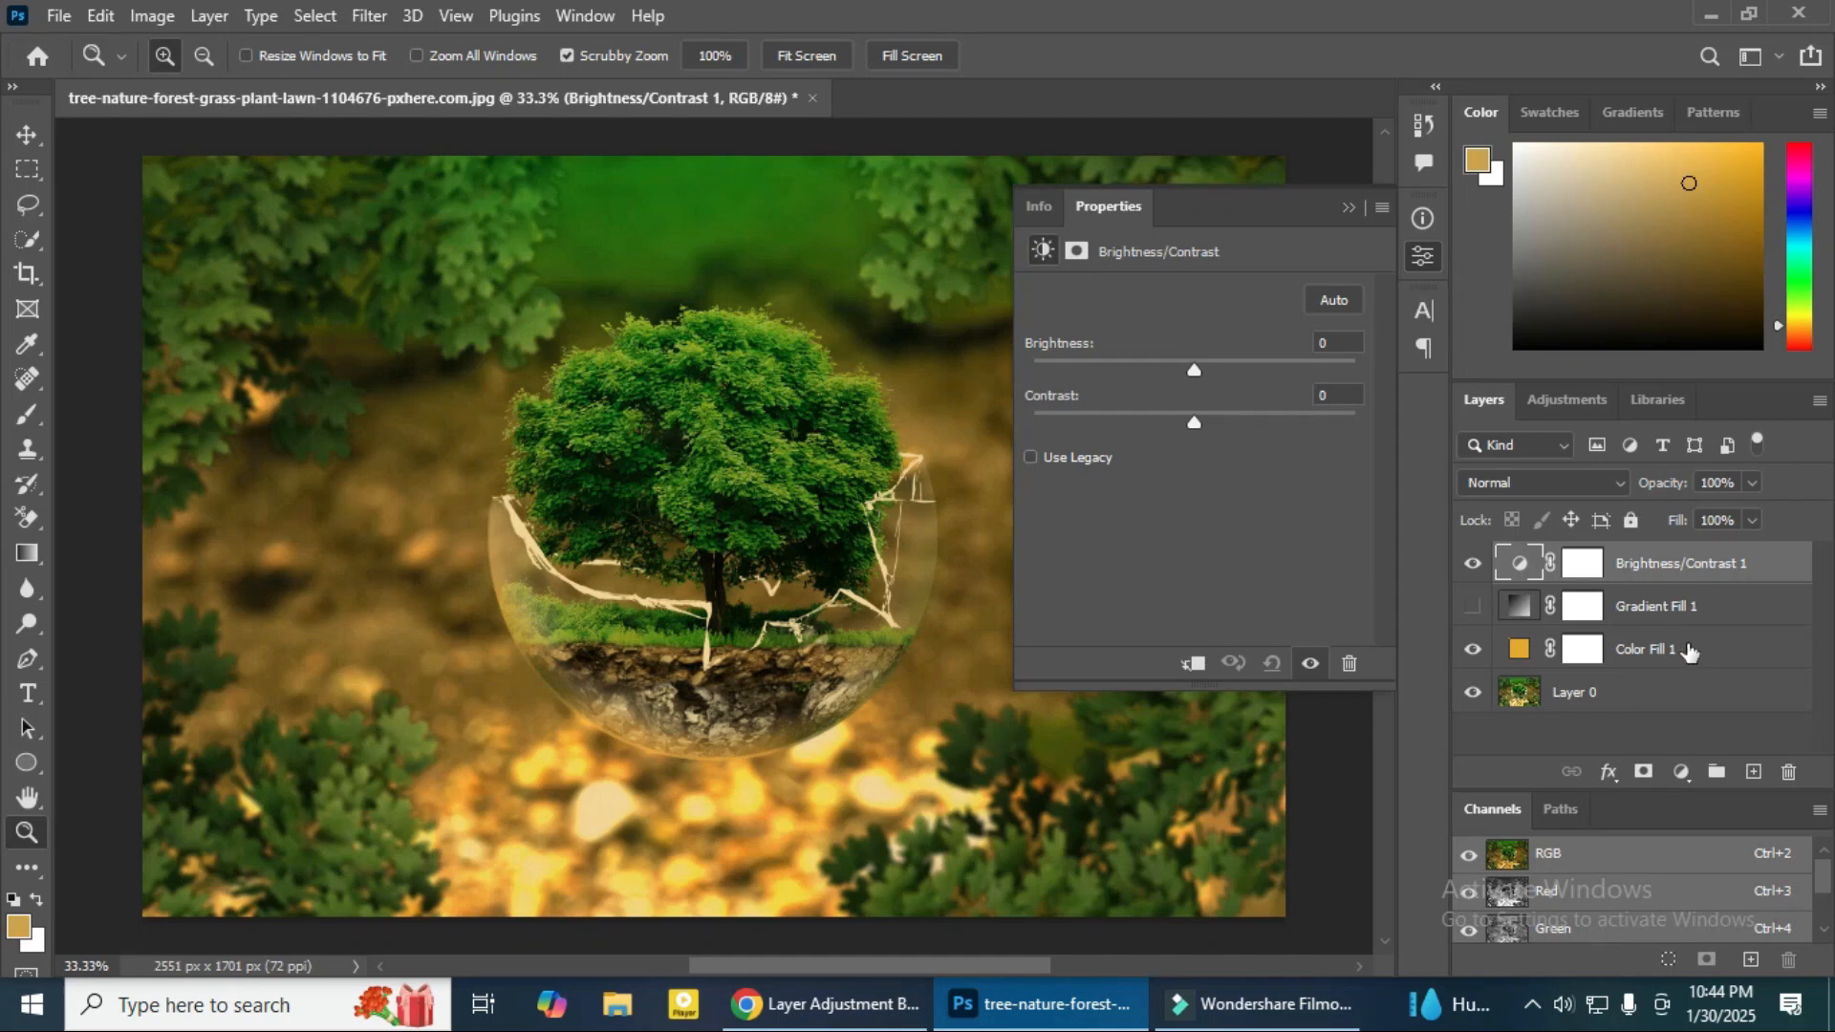
Step: Add a Levels adjustment layer and set its midtone input level to 0.95 on the RGB channel
{"action": "left_click", "coordinate": [1682, 771]}
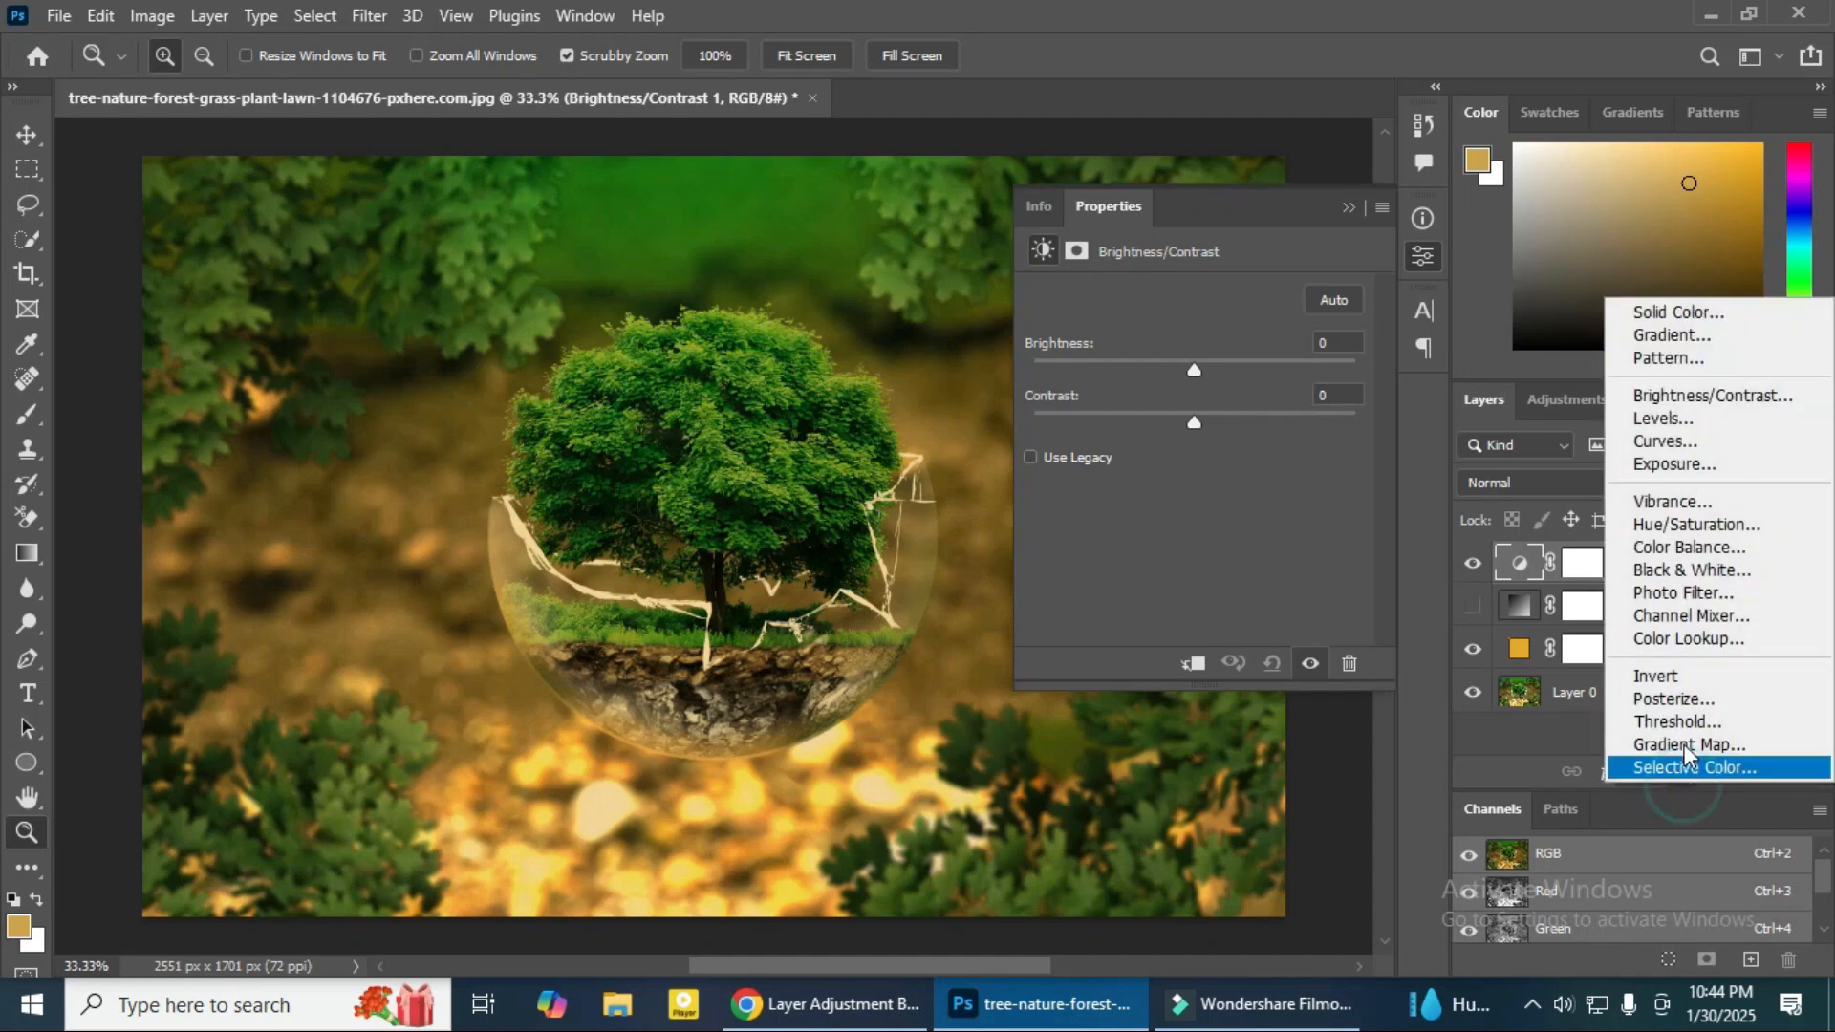
{"action": "left_click", "coordinate": [1641, 421]}
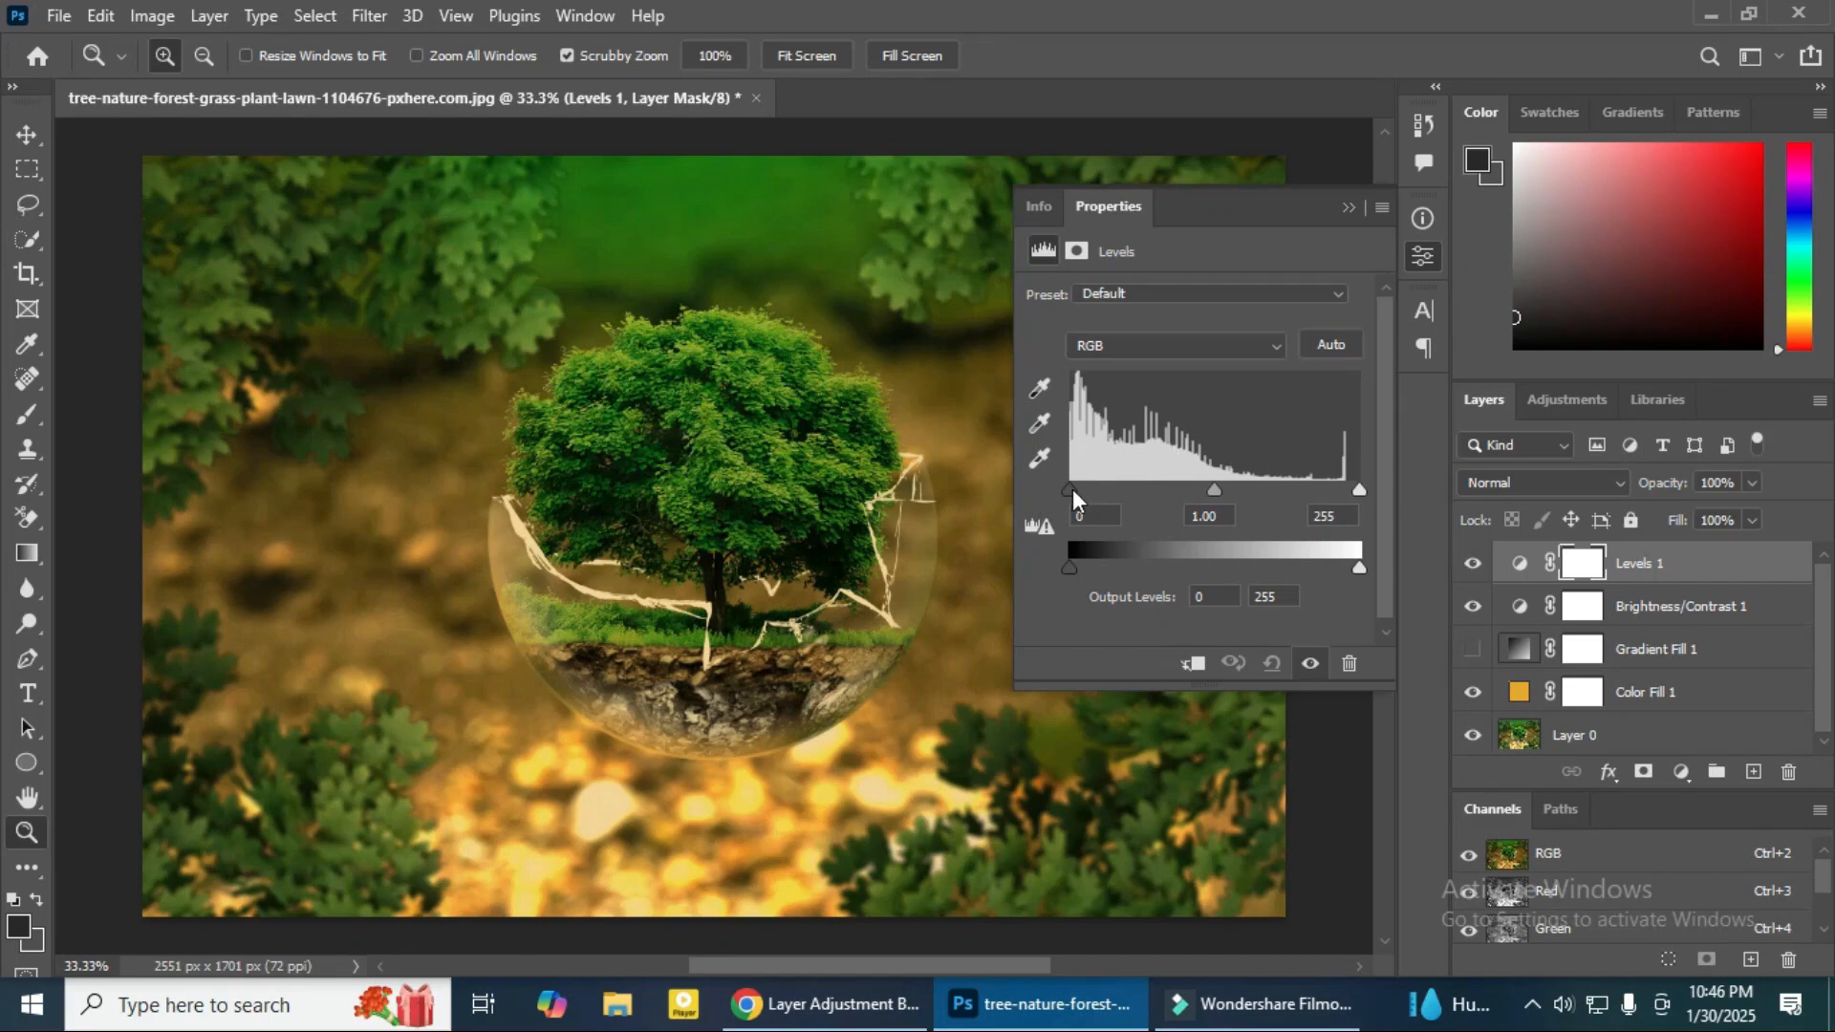
{"action": "mouse_move", "coordinate": [1072, 489]}
{"action": "left_mouse_down"}
{"action": "mouse_move", "coordinate": [1126, 484]}
{"action": "mouse_move", "coordinate": [1069, 489]}
{"action": "left_mouse_up"}
{"action": "mouse_move", "coordinate": [1361, 491]}
{"action": "left_mouse_down"}
{"action": "mouse_move", "coordinate": [1254, 495]}
{"action": "mouse_move", "coordinate": [1361, 491]}
{"action": "left_mouse_up"}
{"action": "mouse_move", "coordinate": [1217, 489]}
{"action": "left_mouse_down"}
{"action": "mouse_move", "coordinate": [1150, 489]}
{"action": "mouse_move", "coordinate": [1248, 488]}
{"action": "mouse_move", "coordinate": [1218, 493]}
{"action": "left_mouse_up"}
{"action": "left_click", "coordinate": [1166, 346]}
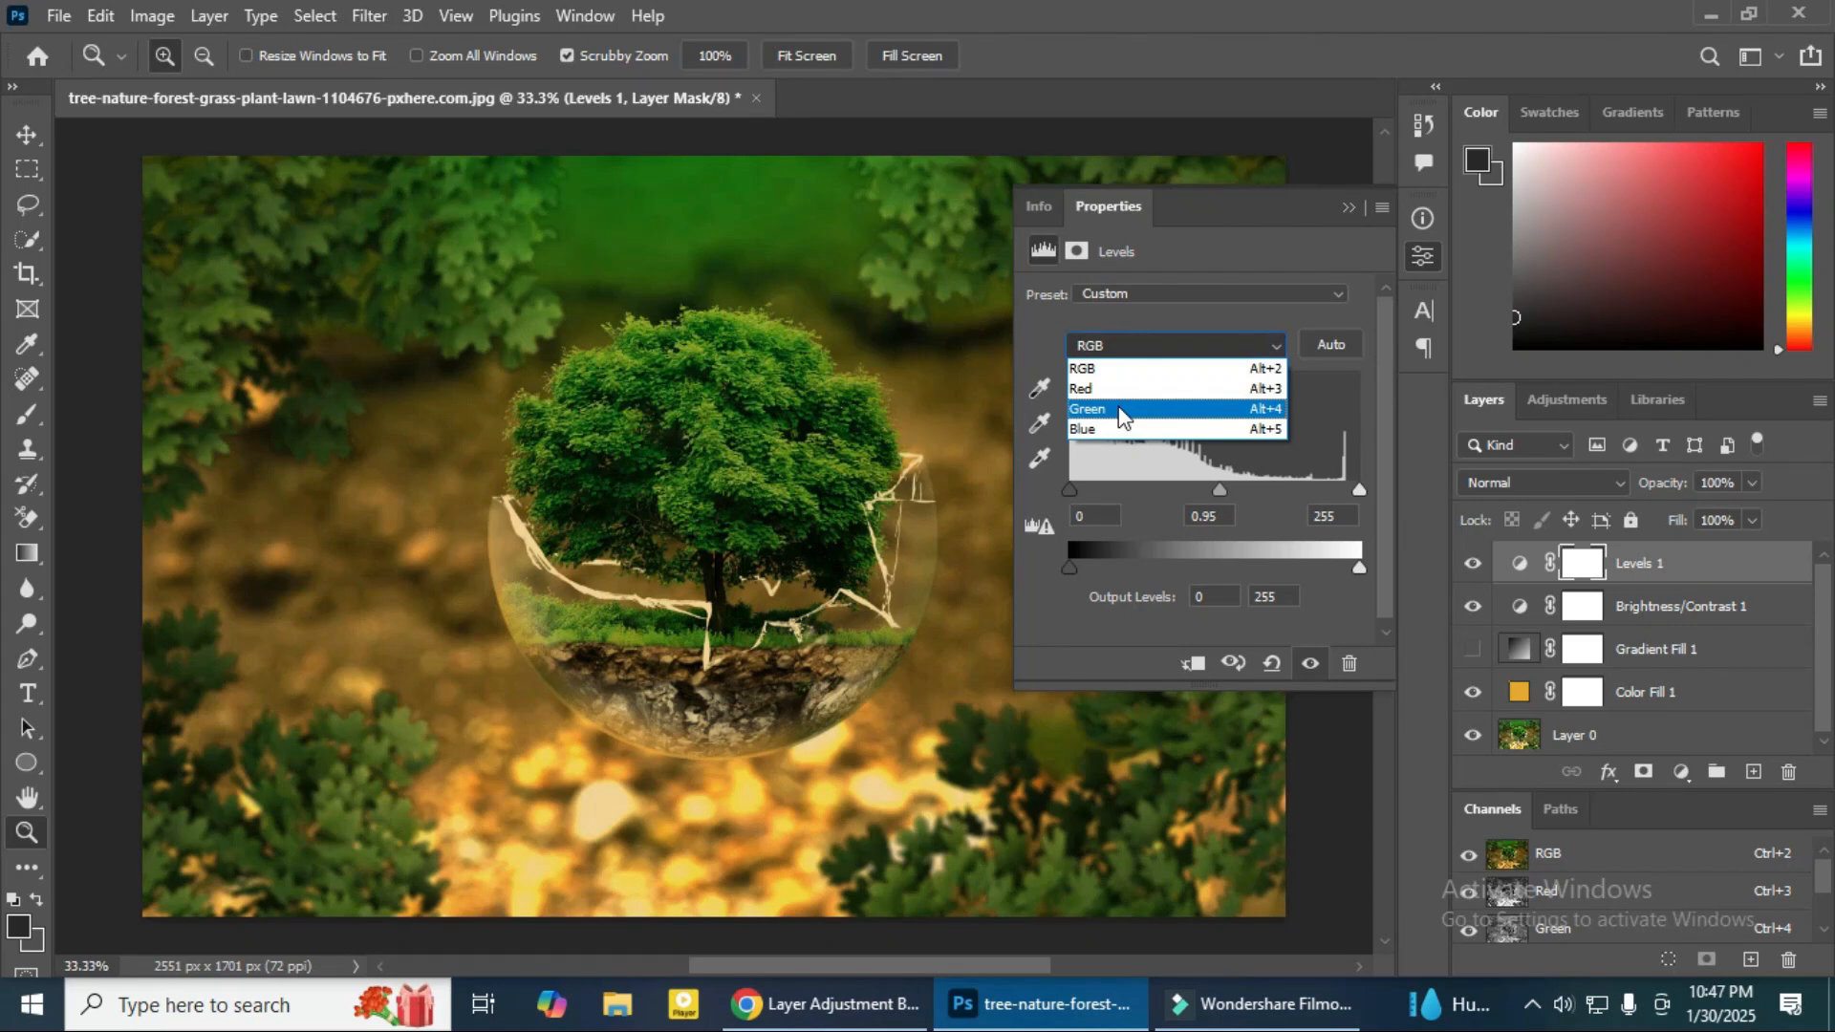
{"action": "left_click", "coordinate": [1367, 311]}
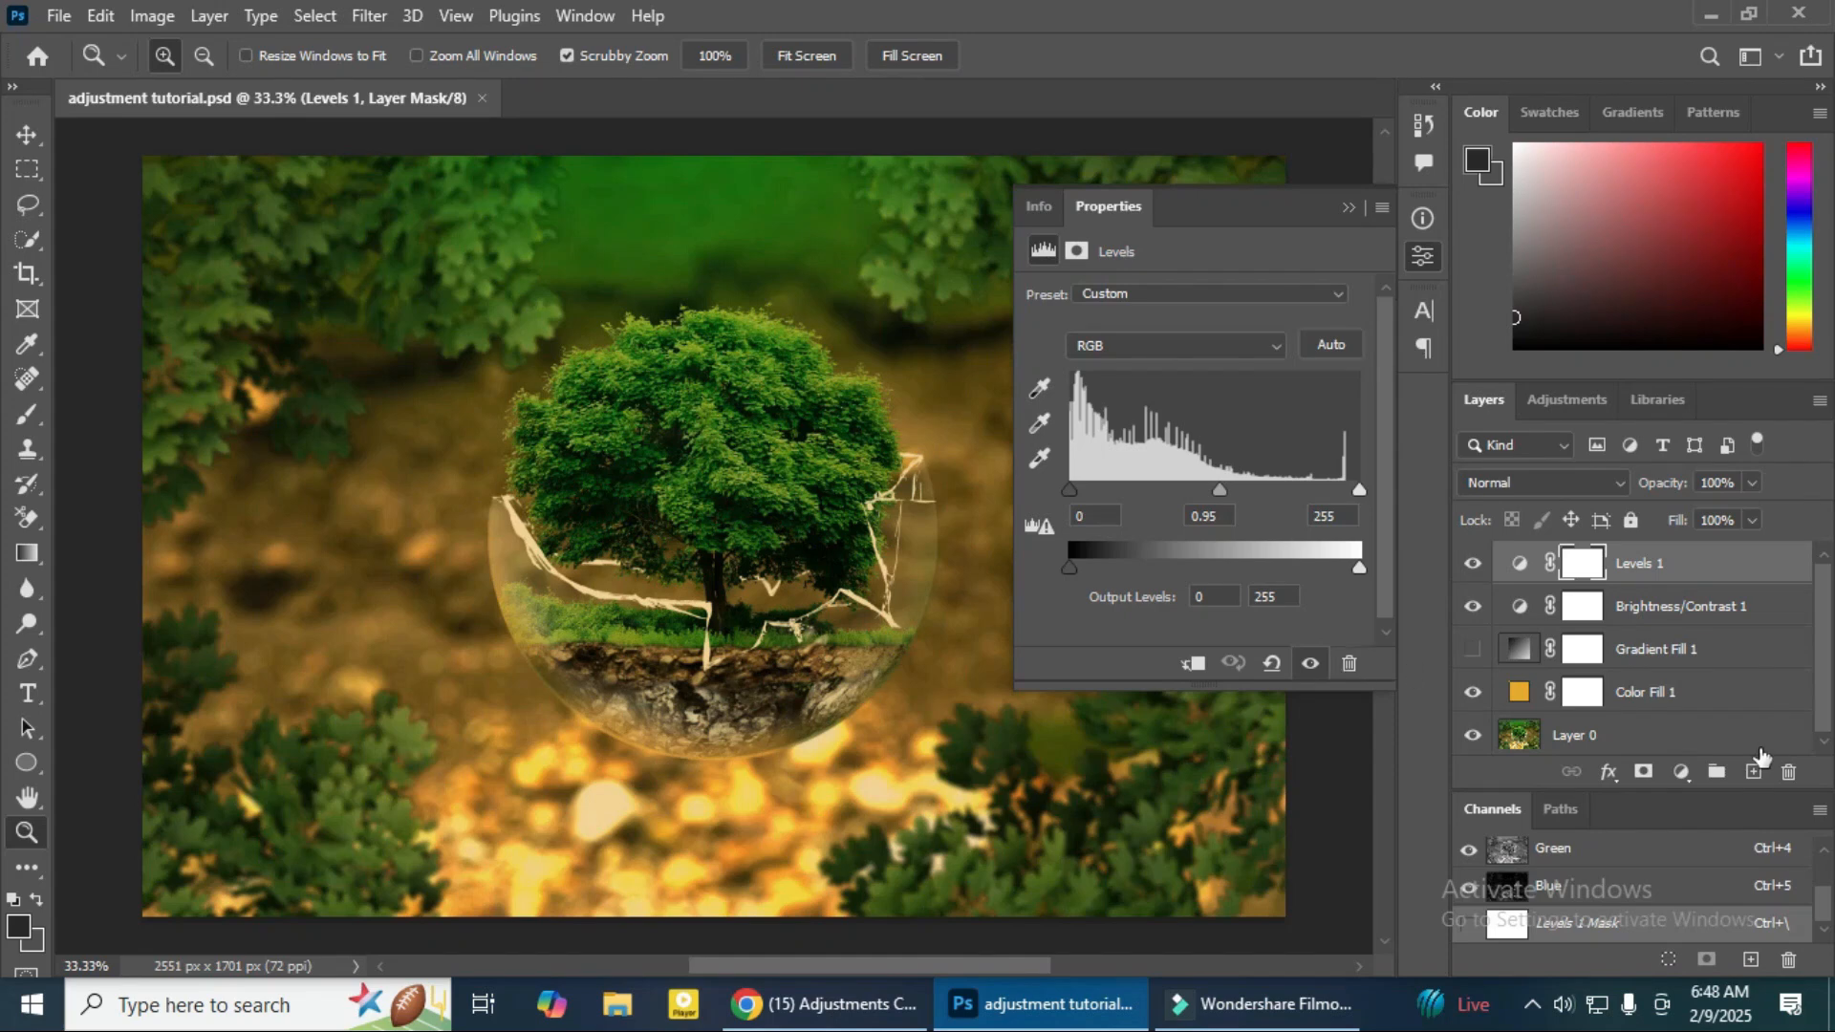
Step: Add a Curves adjustment layer above the Levels layer on the tree photo
{"action": "left_click", "coordinate": [1681, 771]}
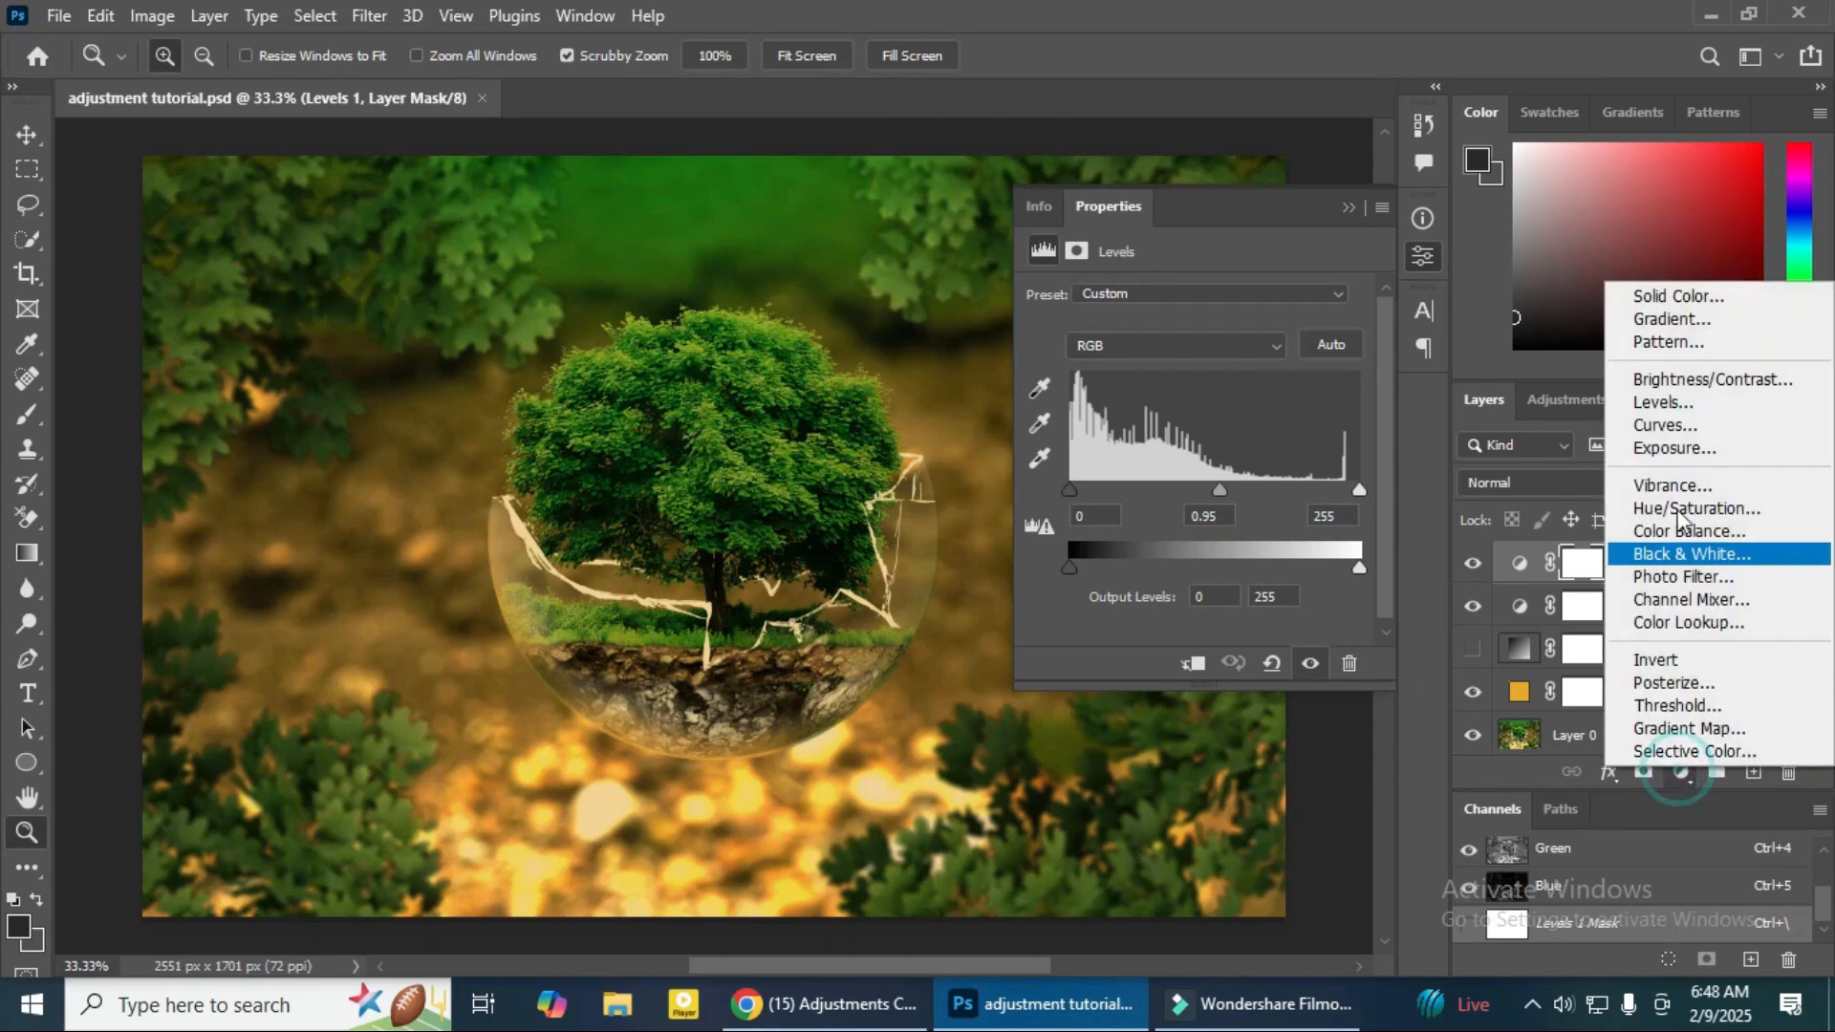
{"action": "left_click", "coordinate": [1672, 421]}
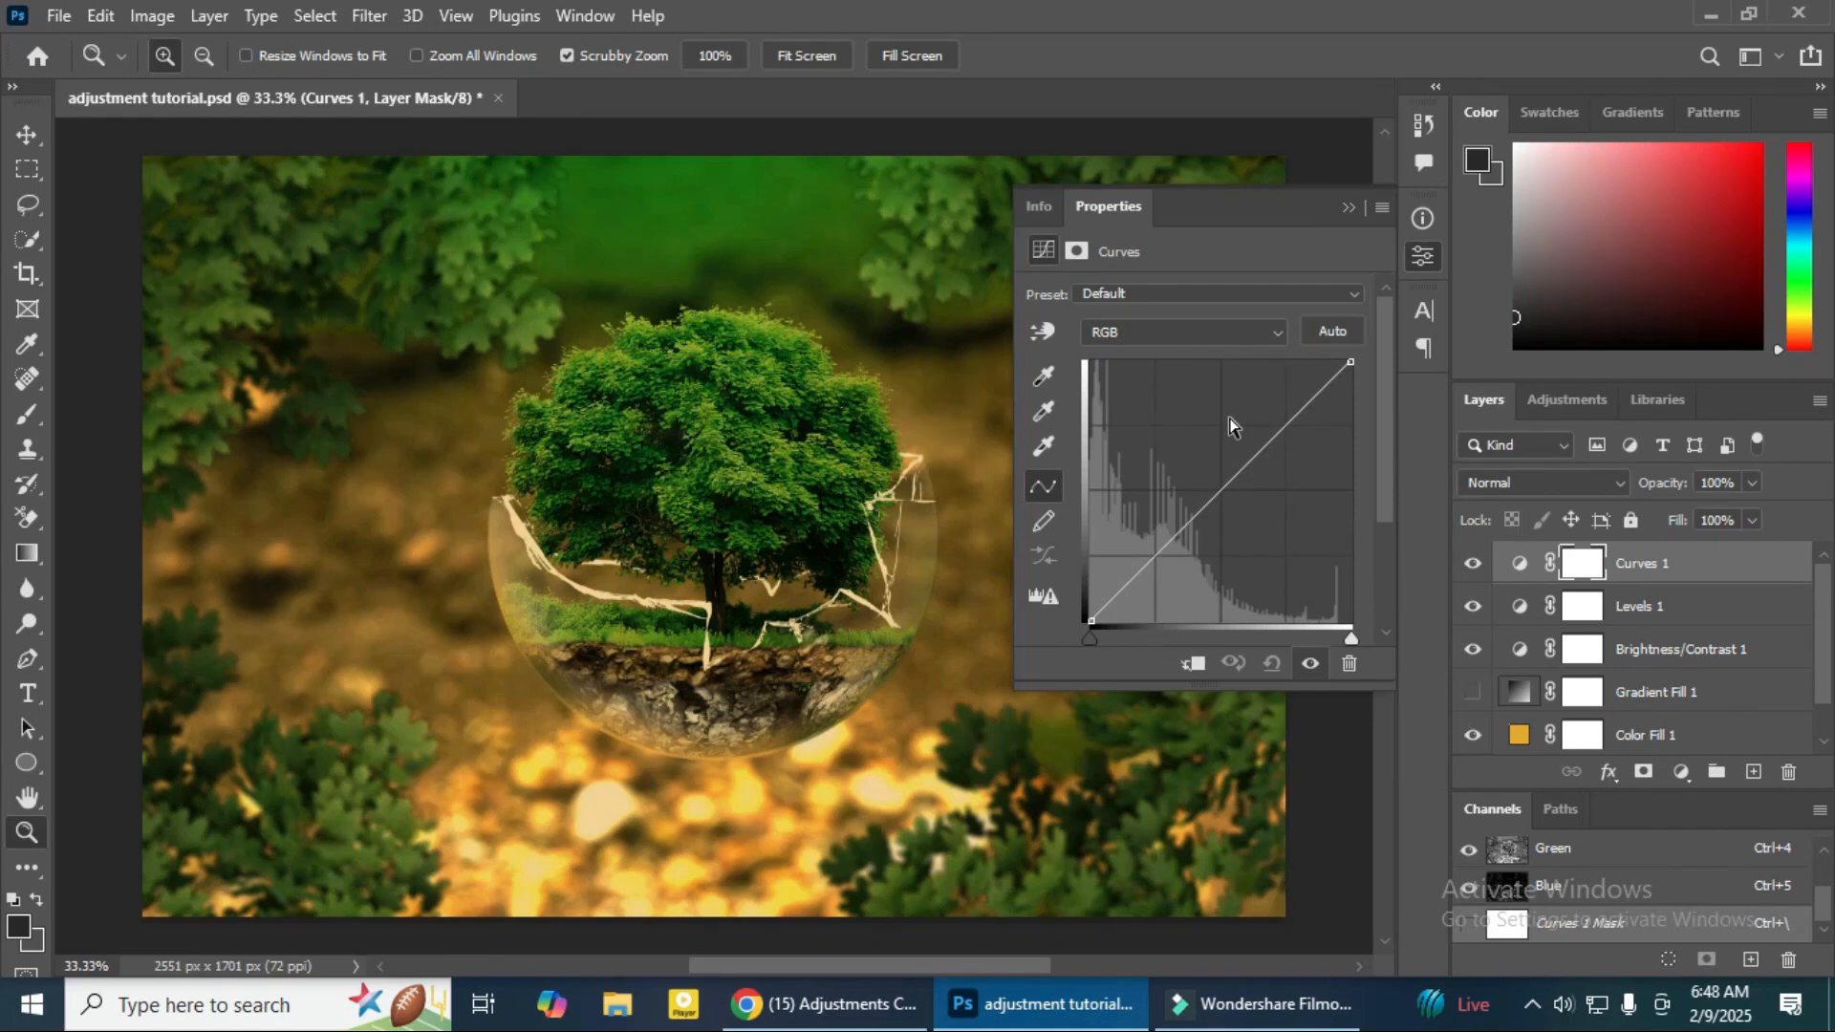
Step: Open the standalone Curves dialog for the adjustment layer's mask and close it without applying changes
{"action": "key", "text": "ctrl+m"}
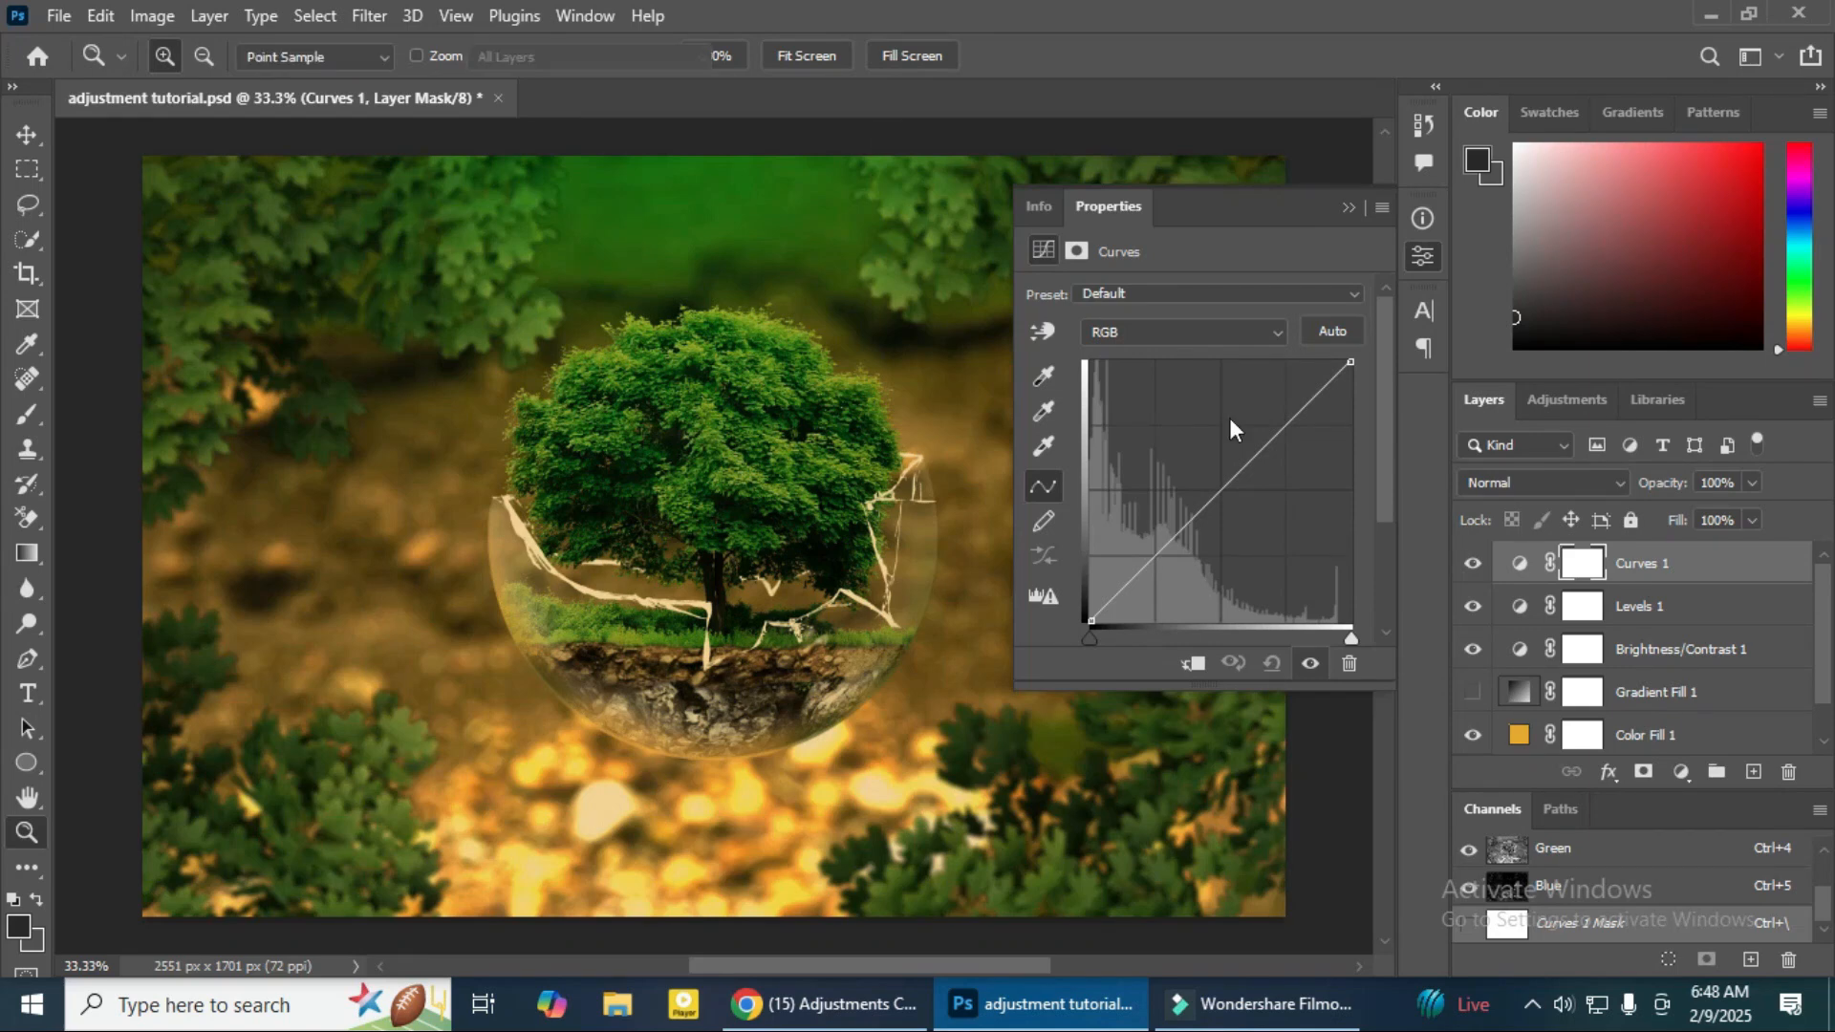
{"action": "mouse_move", "coordinate": [1394, 112]}
{"action": "left_mouse_down"}
{"action": "mouse_move", "coordinate": [1281, 143]}
{"action": "mouse_move", "coordinate": [1331, 180]}
{"action": "mouse_move", "coordinate": [1416, 117]}
{"action": "left_mouse_up"}
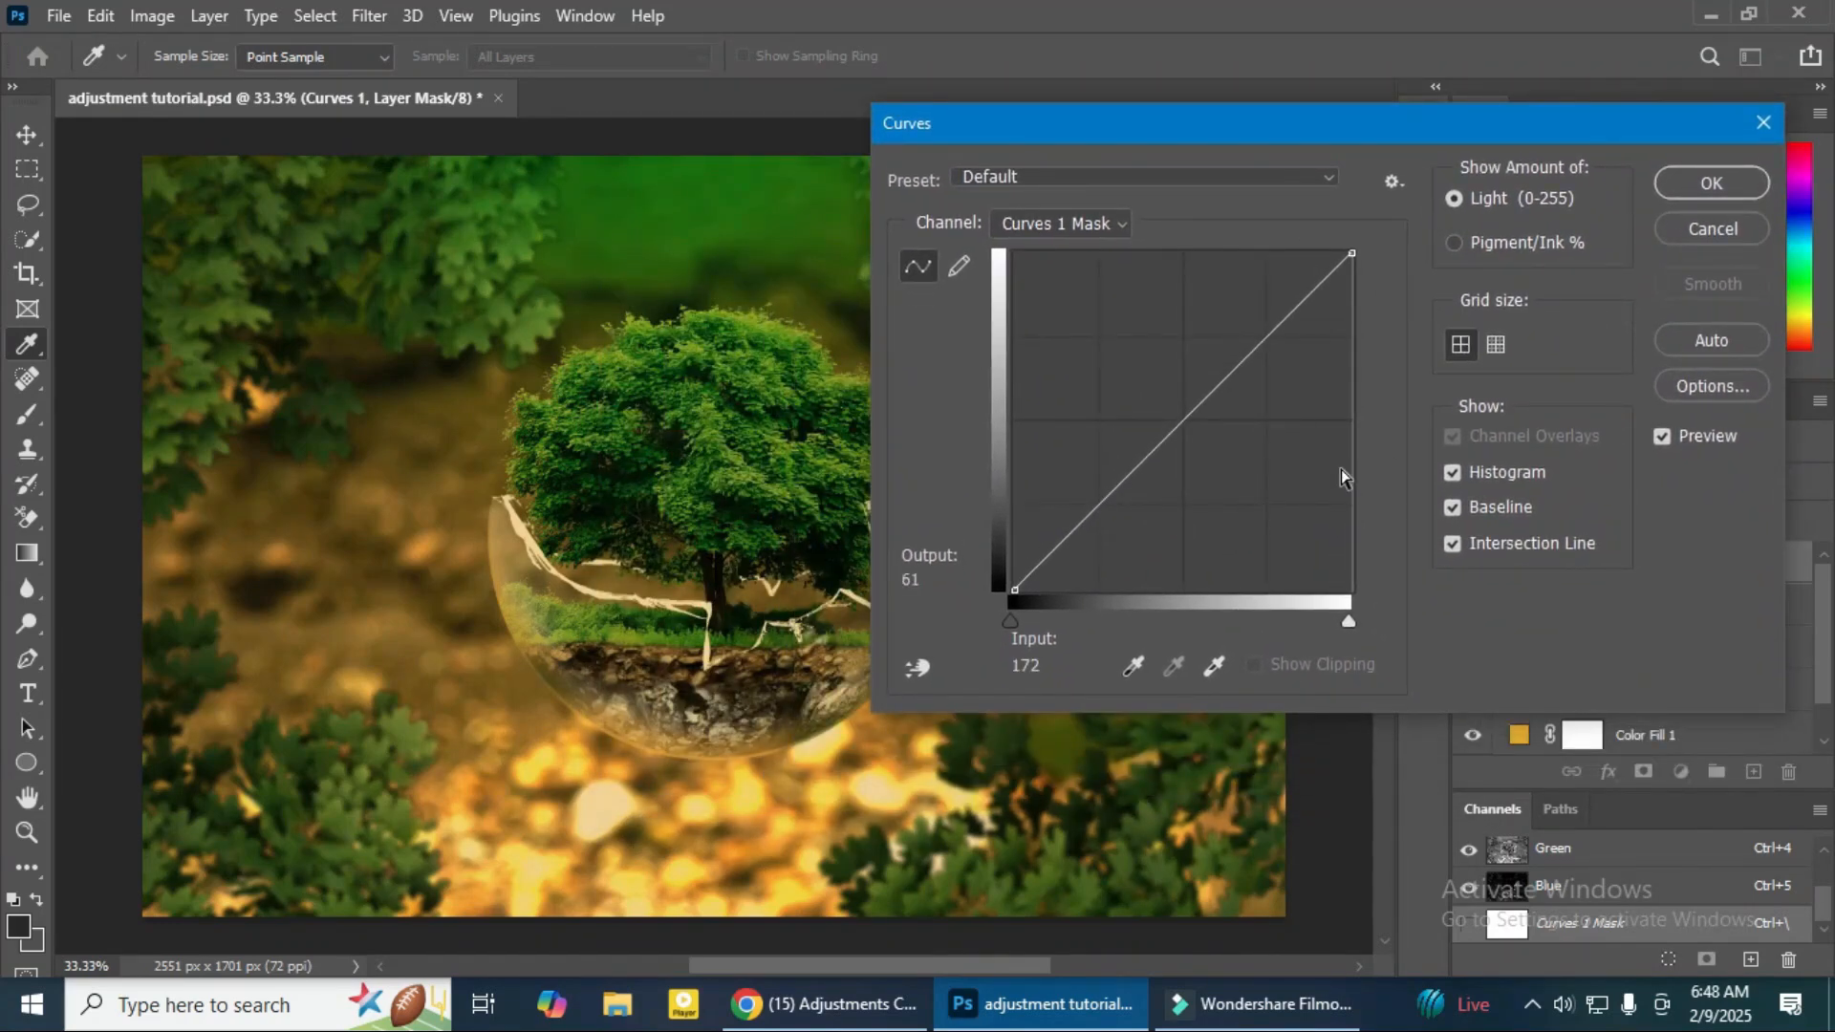
{"action": "left_click_drag", "start_coordinate": [1420, 126], "coordinate": [1447, 179]}
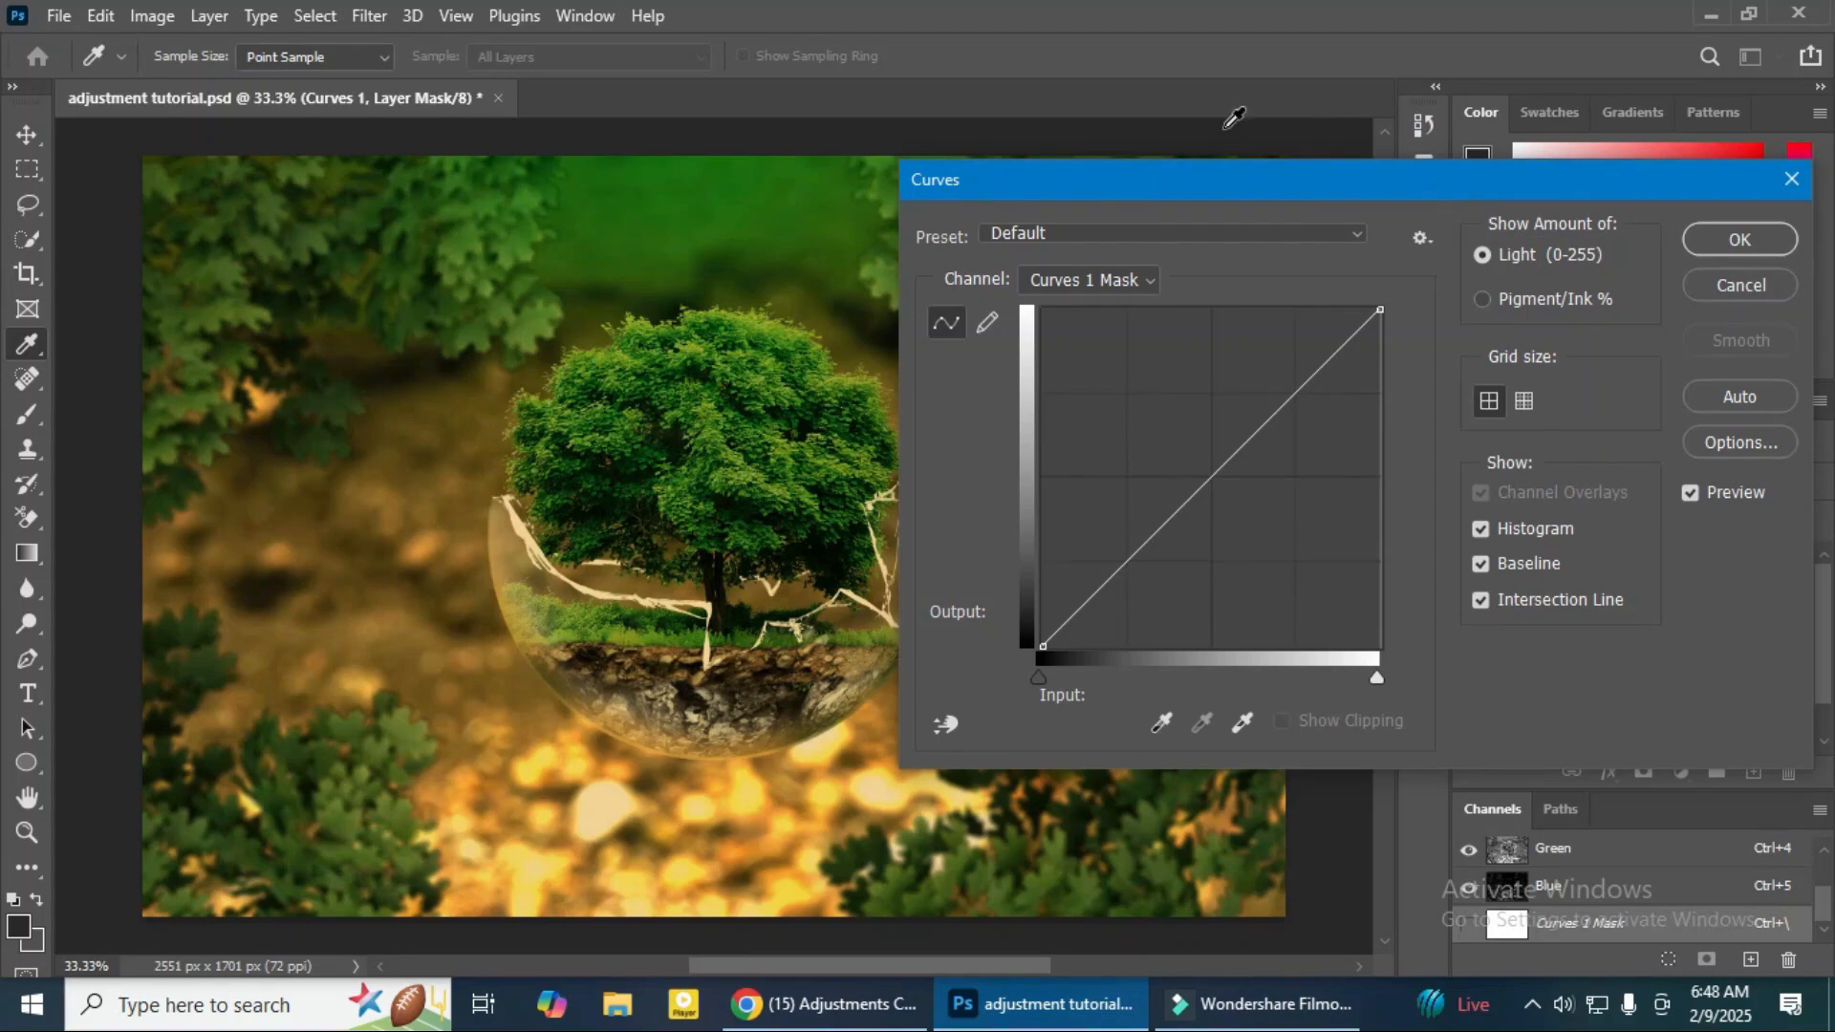
{"action": "left_click_drag", "start_coordinate": [1241, 190], "coordinate": [1099, 197]}
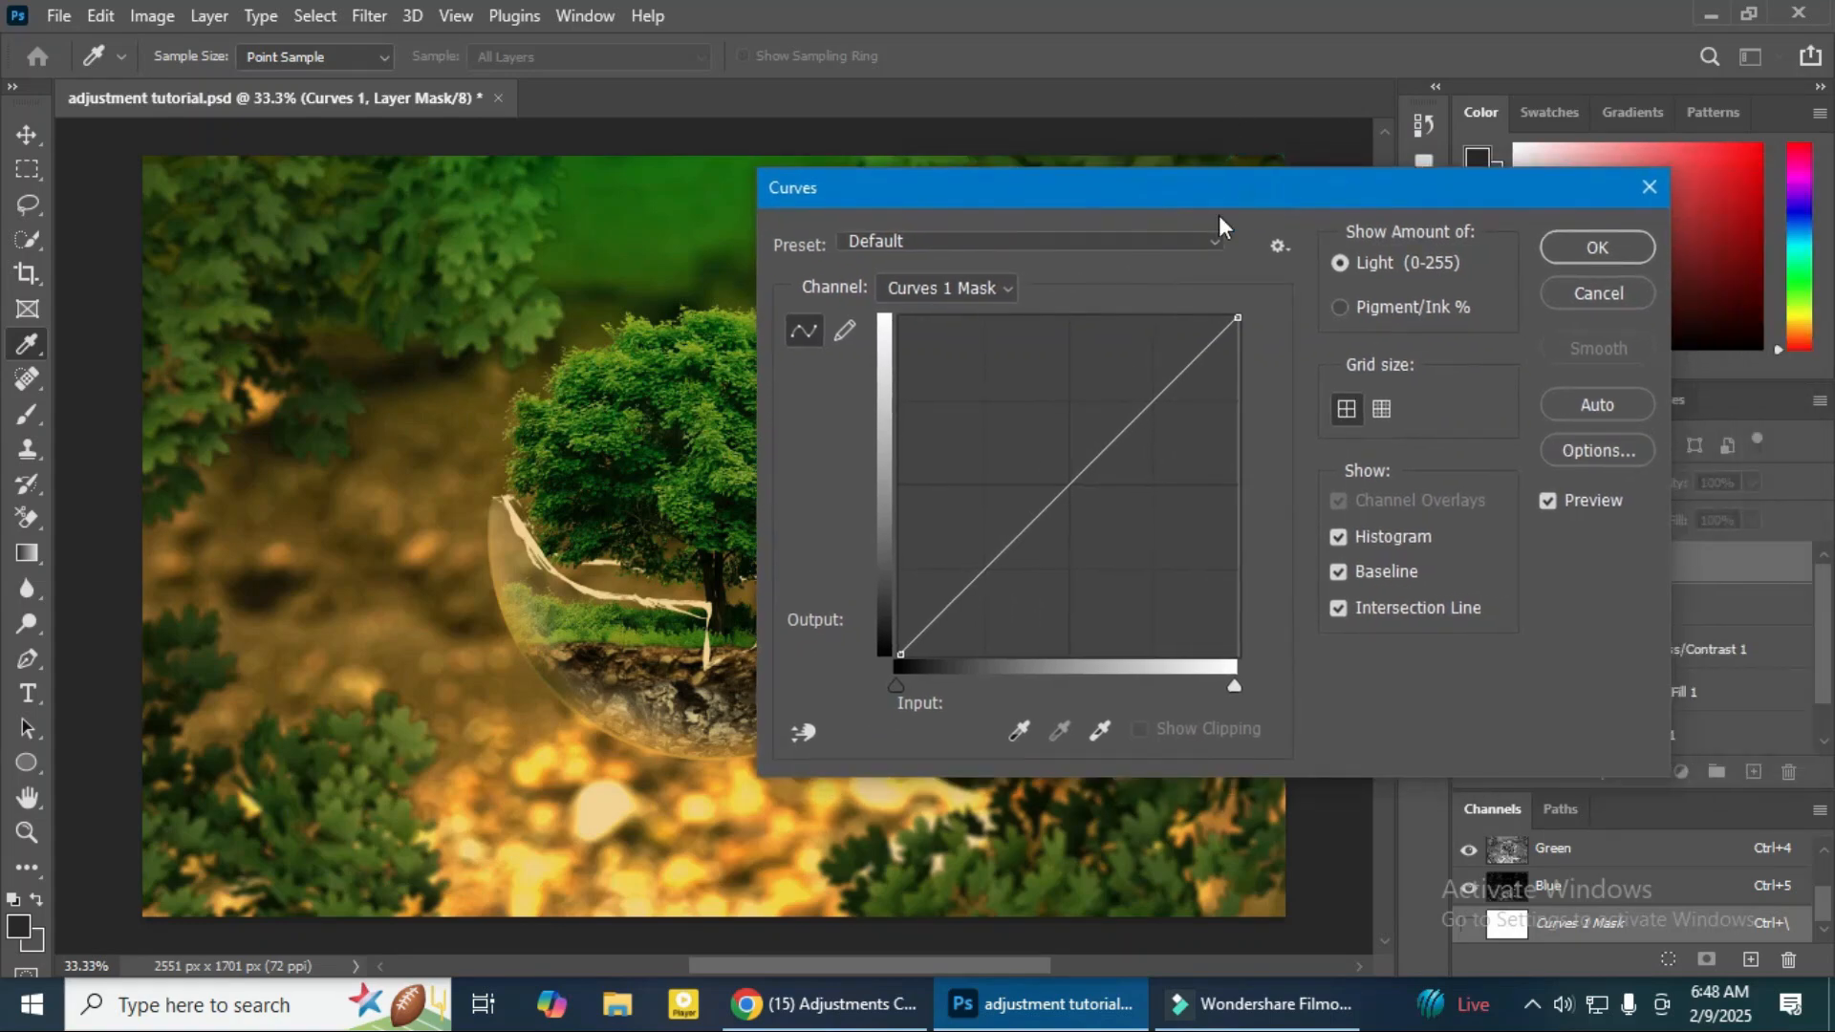
{"action": "left_click", "coordinate": [1646, 190]}
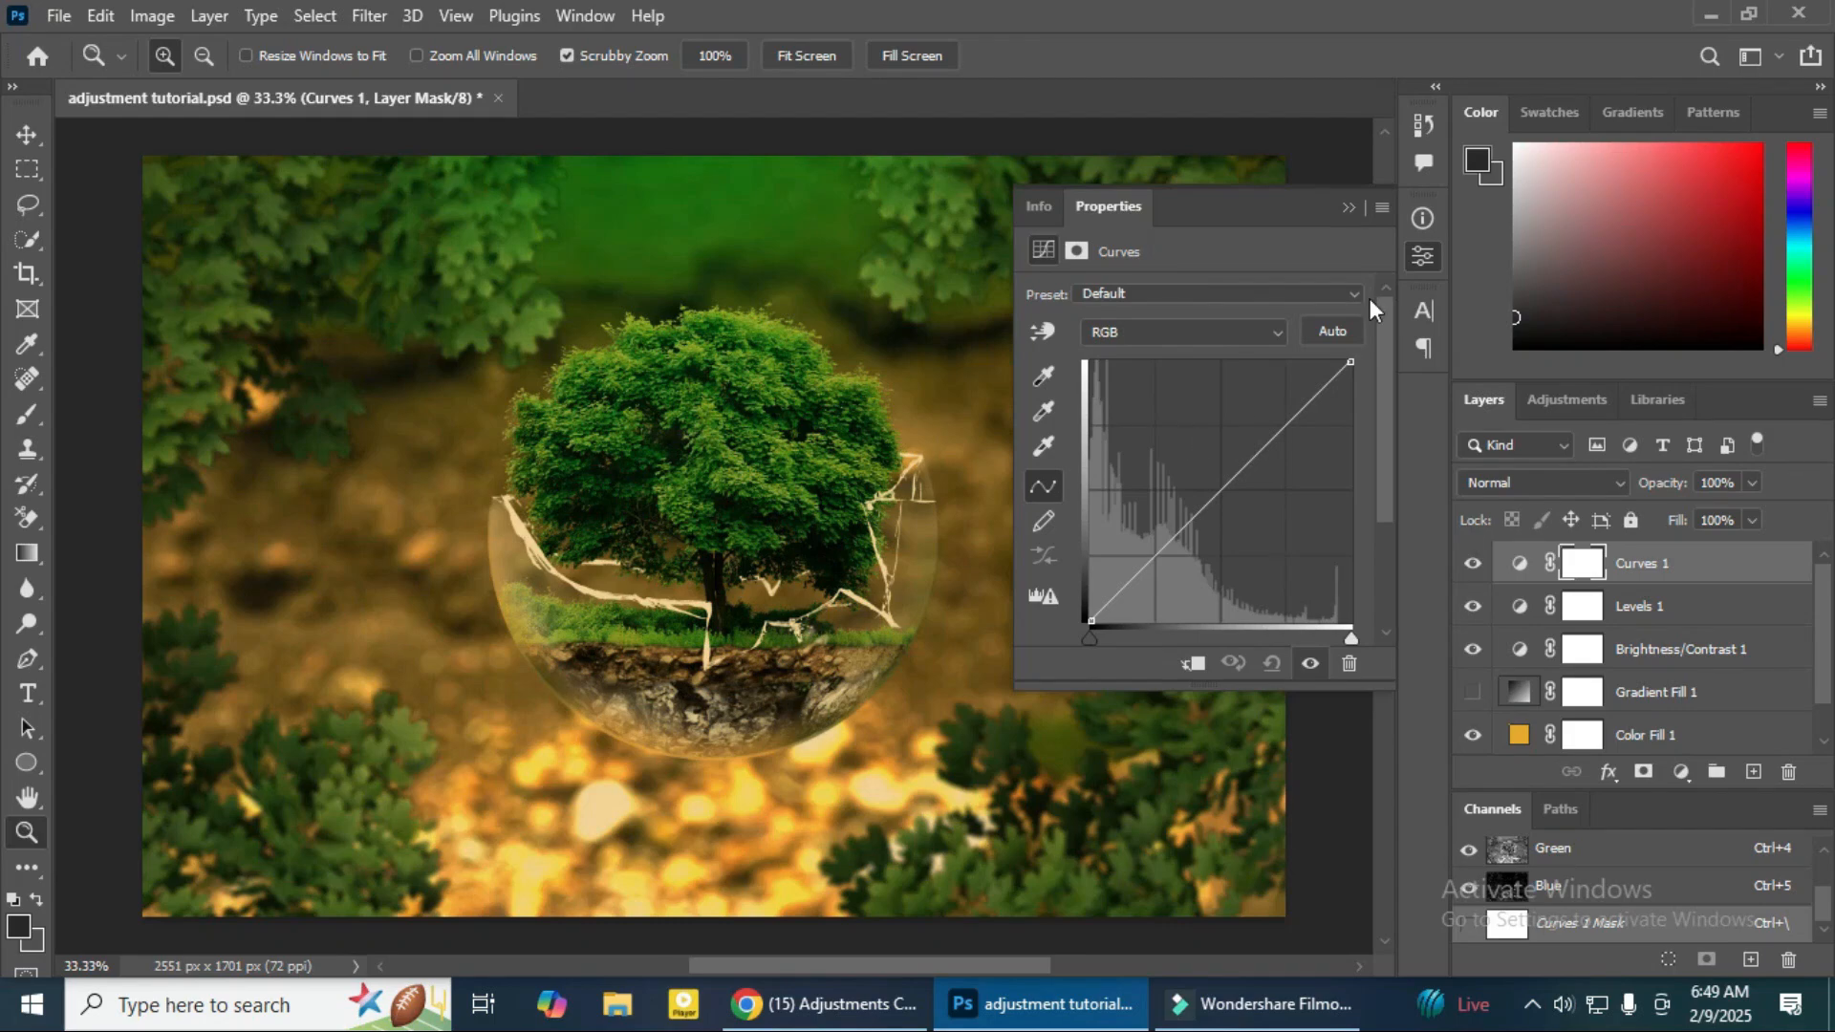
Step: Open the image youtube logo pics.jpg from the Desktop and collapse the document properties
{"action": "left_click", "coordinate": [59, 15]}
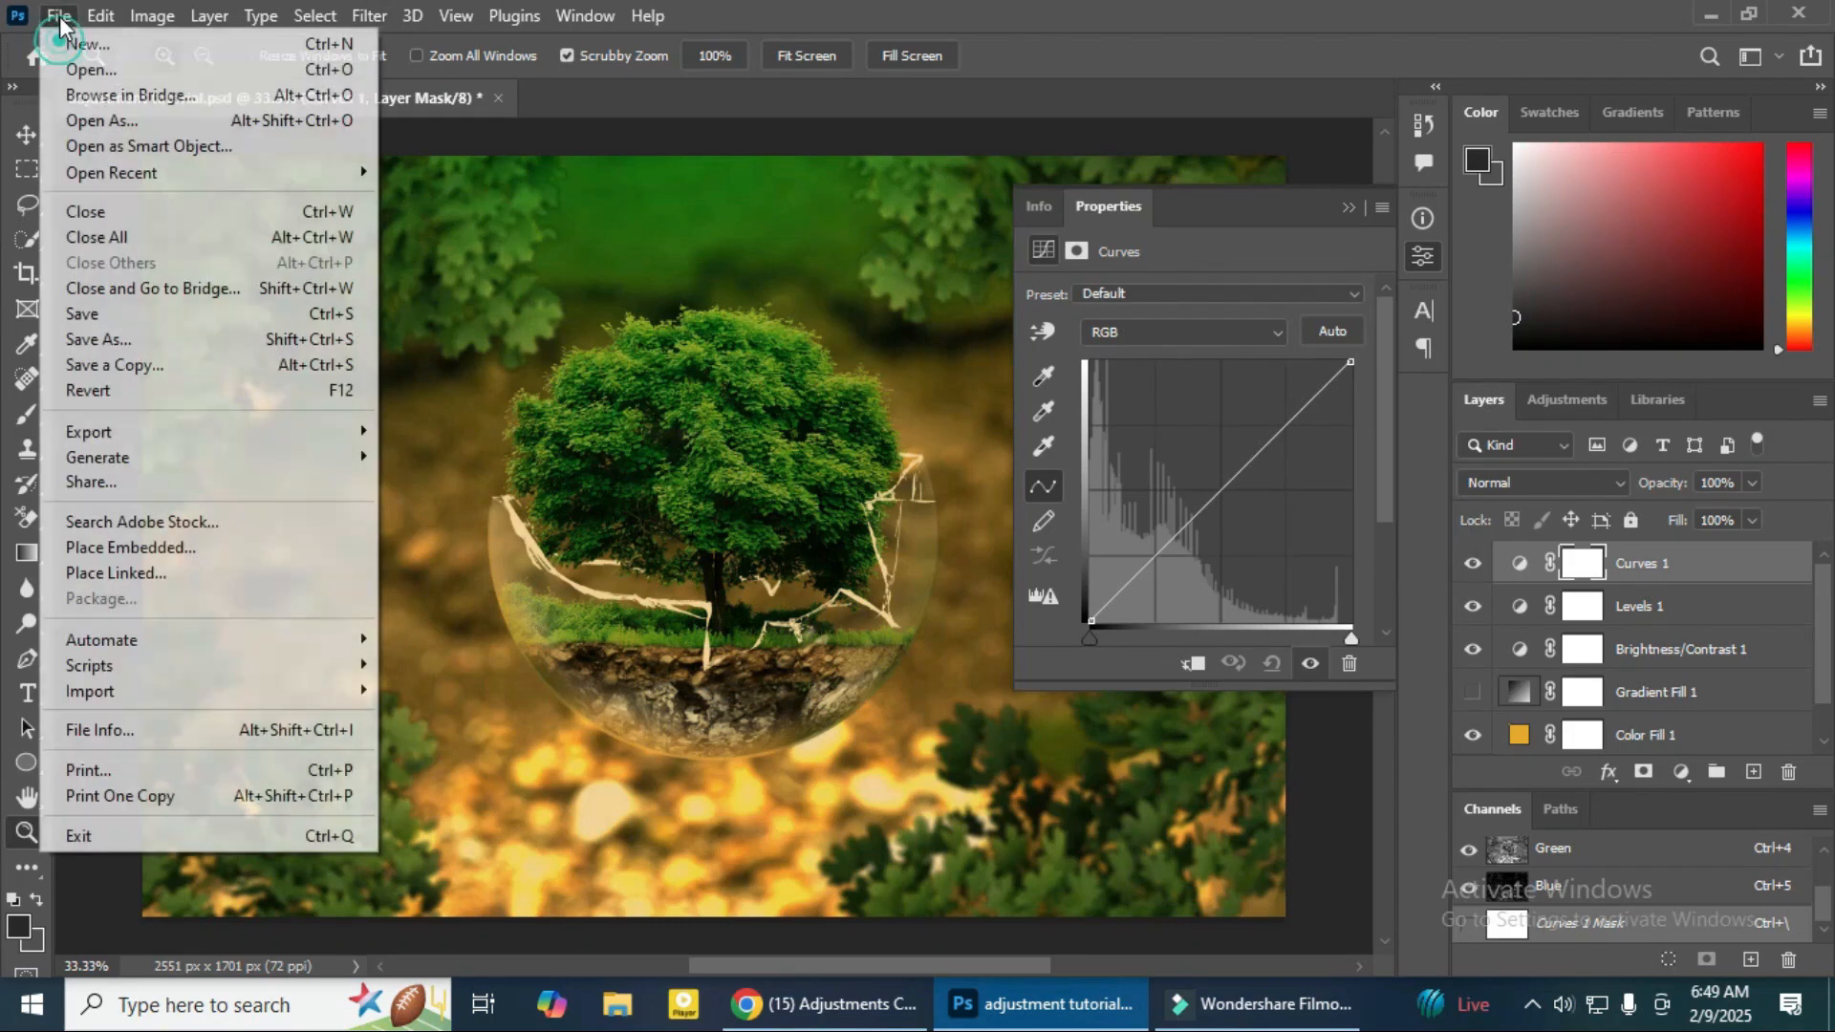
{"action": "left_click", "coordinate": [84, 69]}
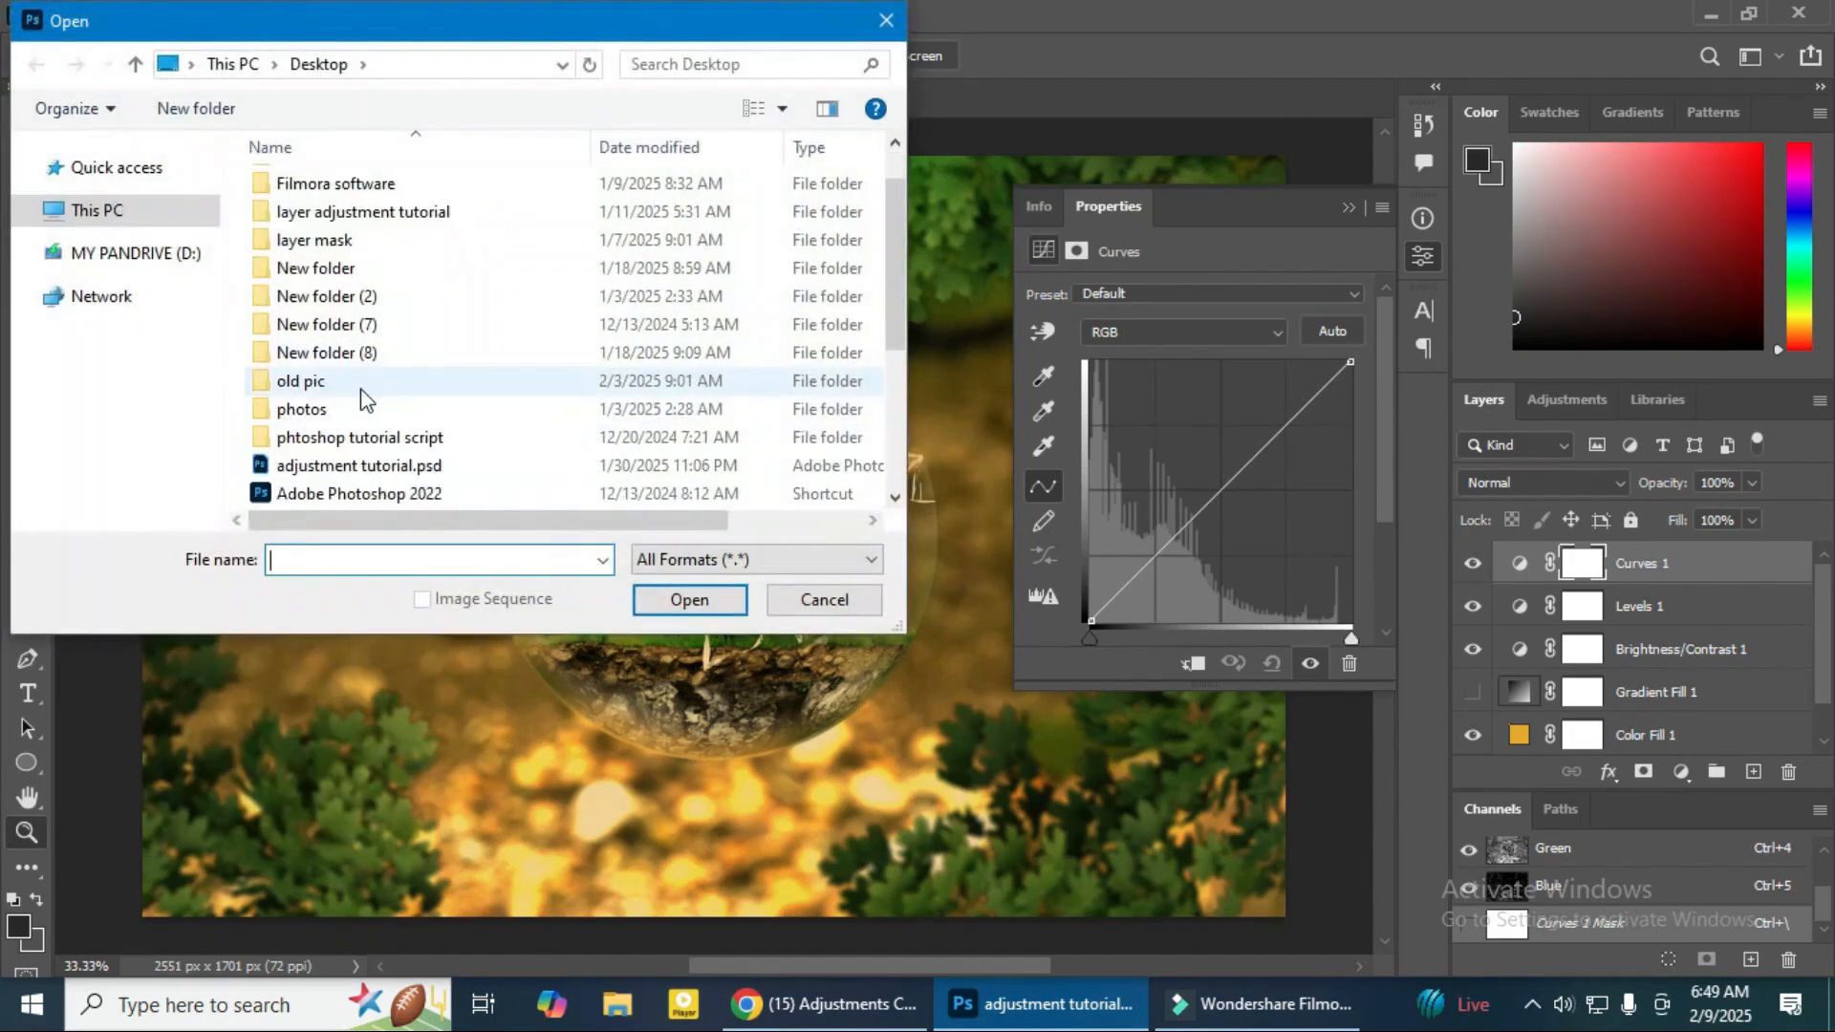
{"action": "left_click", "coordinate": [341, 495]}
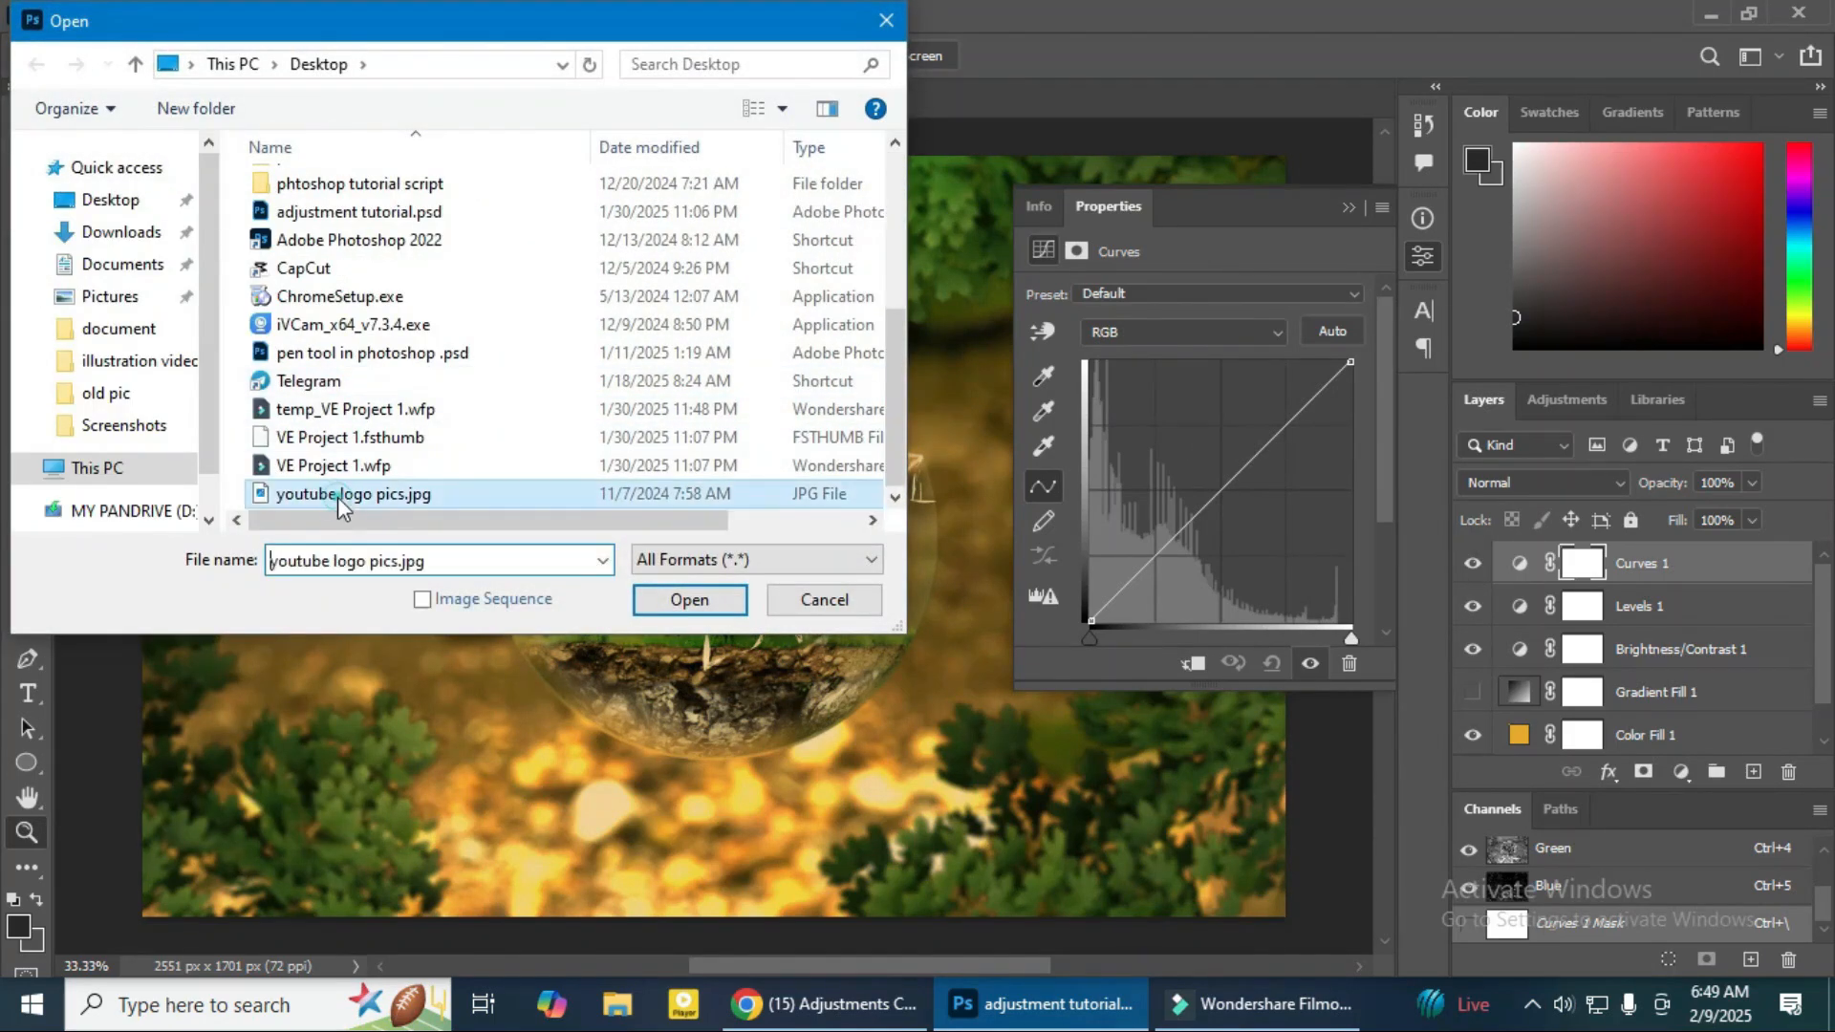
{"action": "left_click", "coordinate": [685, 596]}
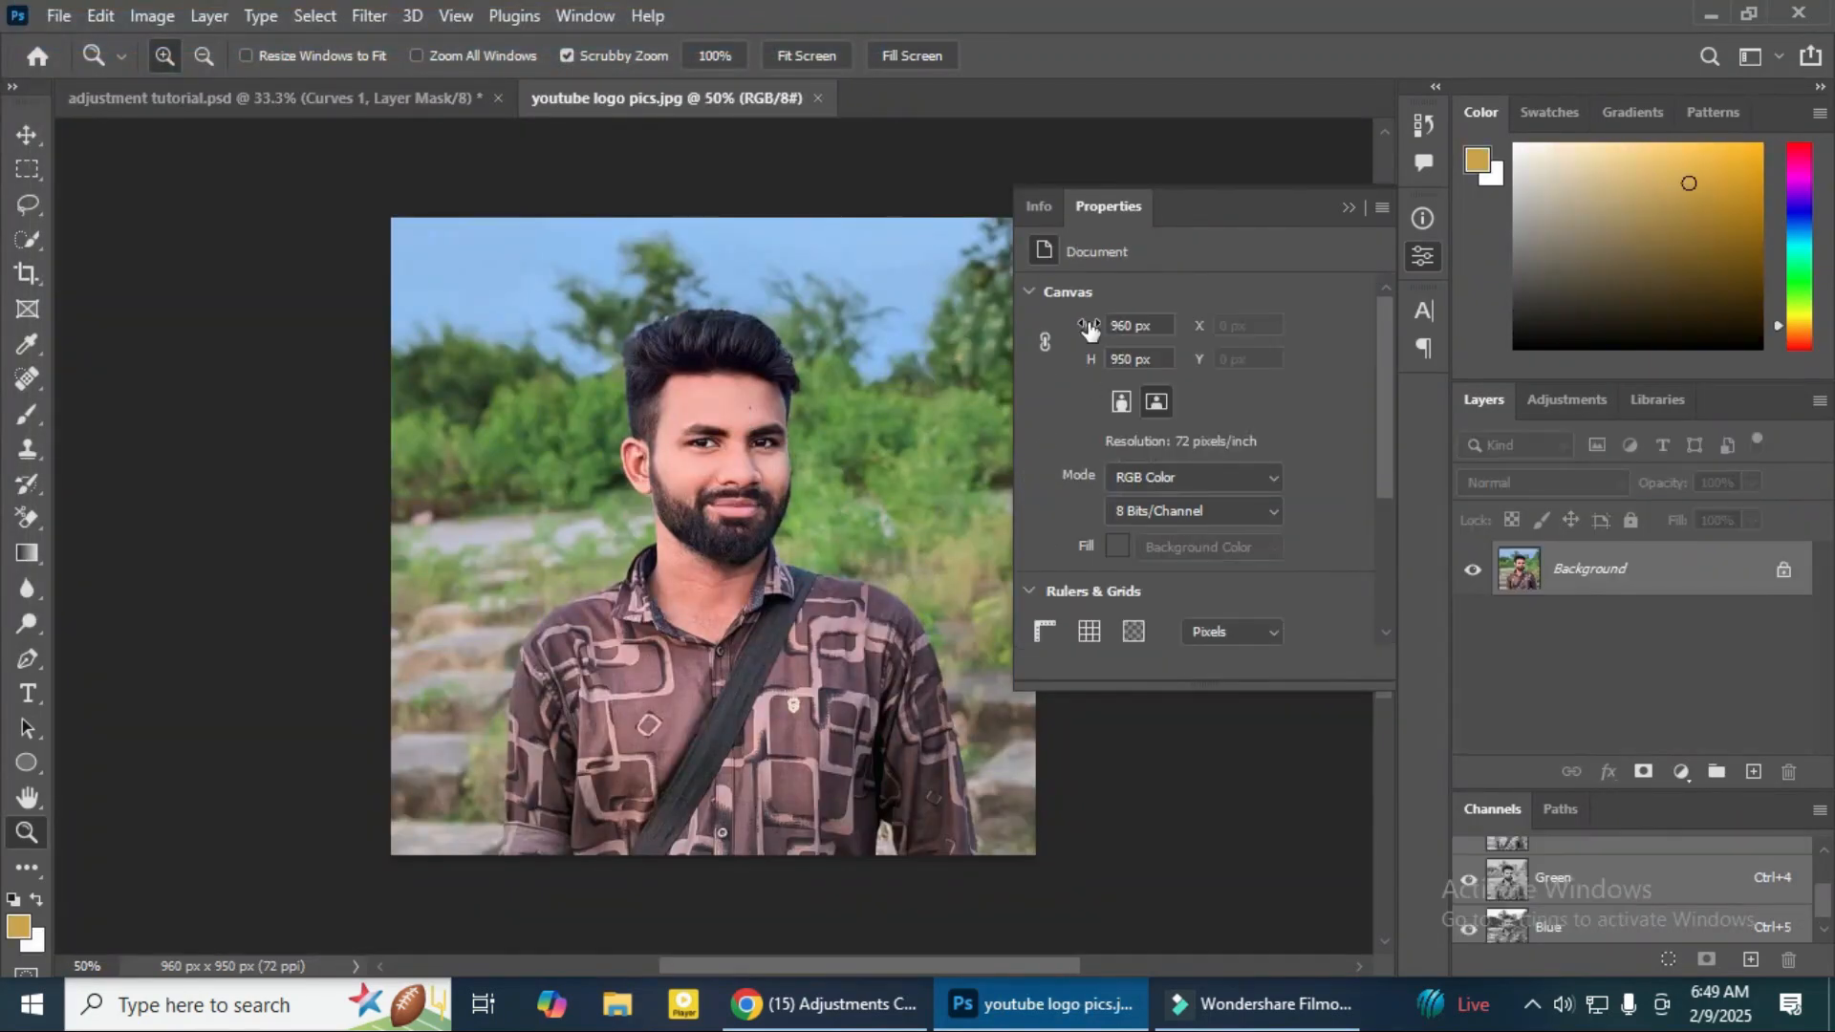
{"action": "left_click", "coordinate": [1347, 208]}
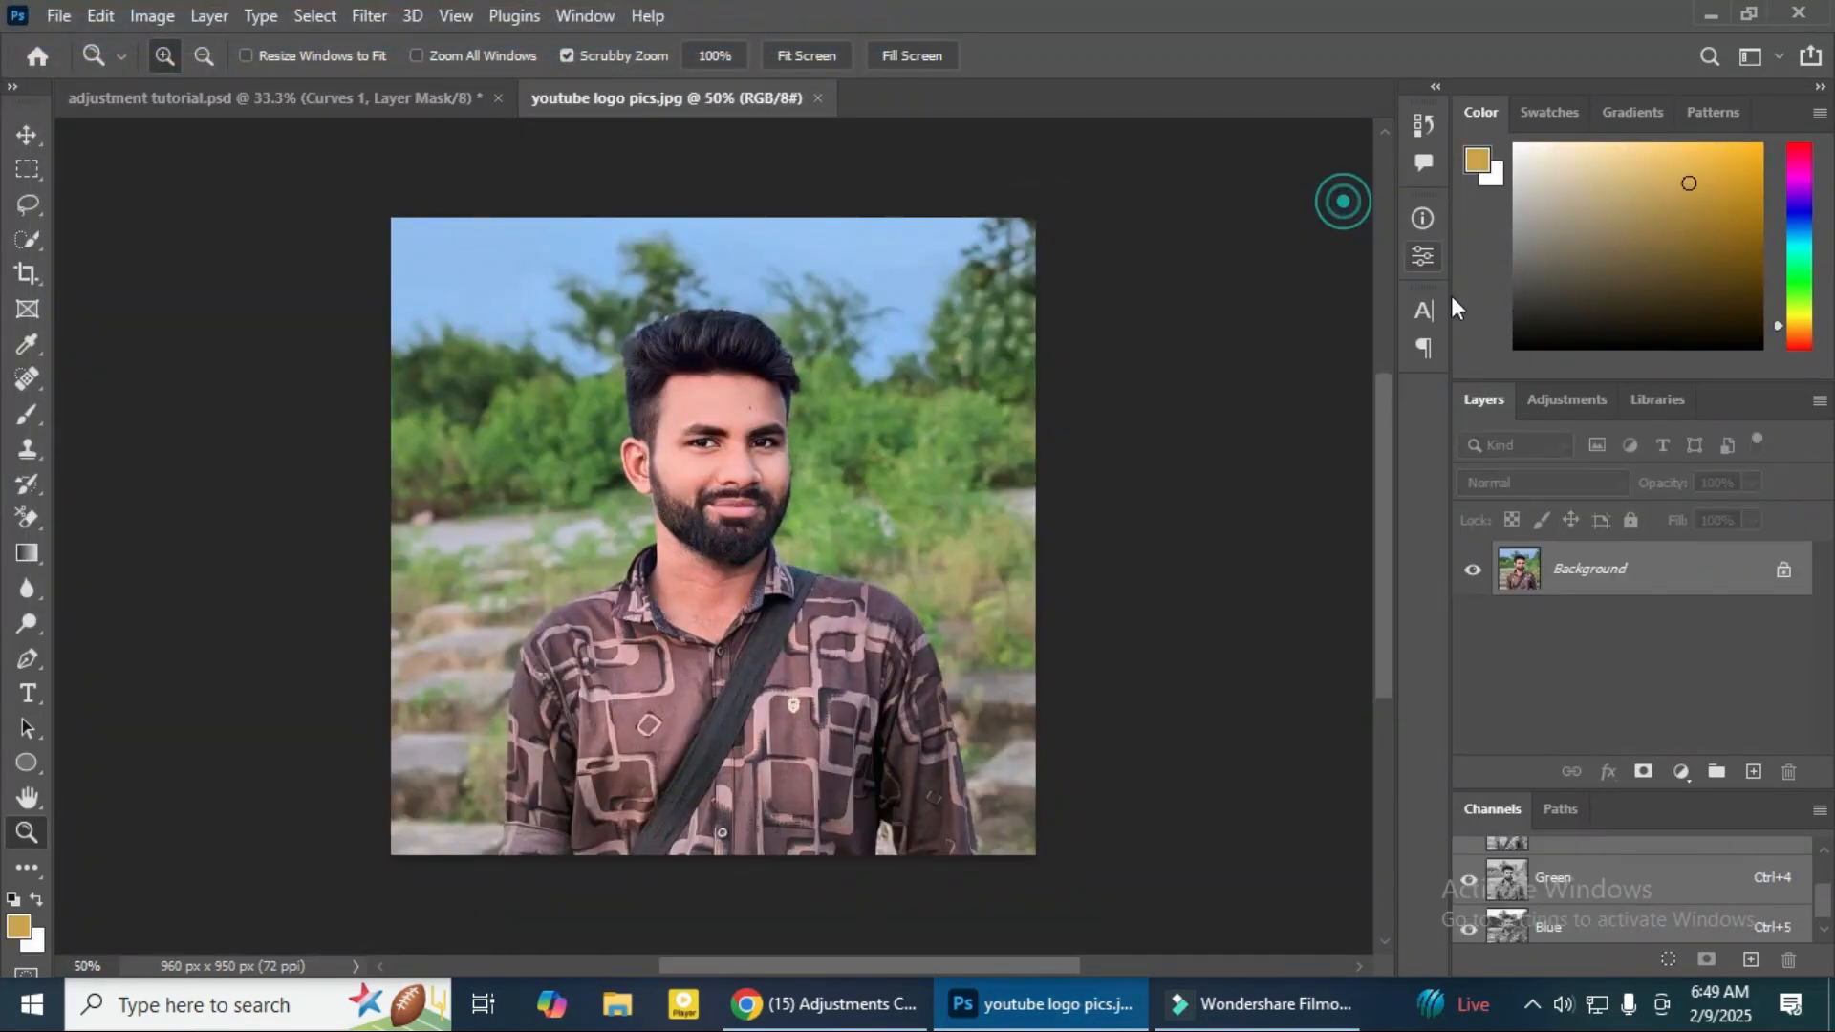
Step: Unlock the portrait's background layer and add a Curves adjustment layer above it
{"action": "left_click", "coordinate": [1783, 570]}
{"action": "left_click", "coordinate": [1679, 770]}
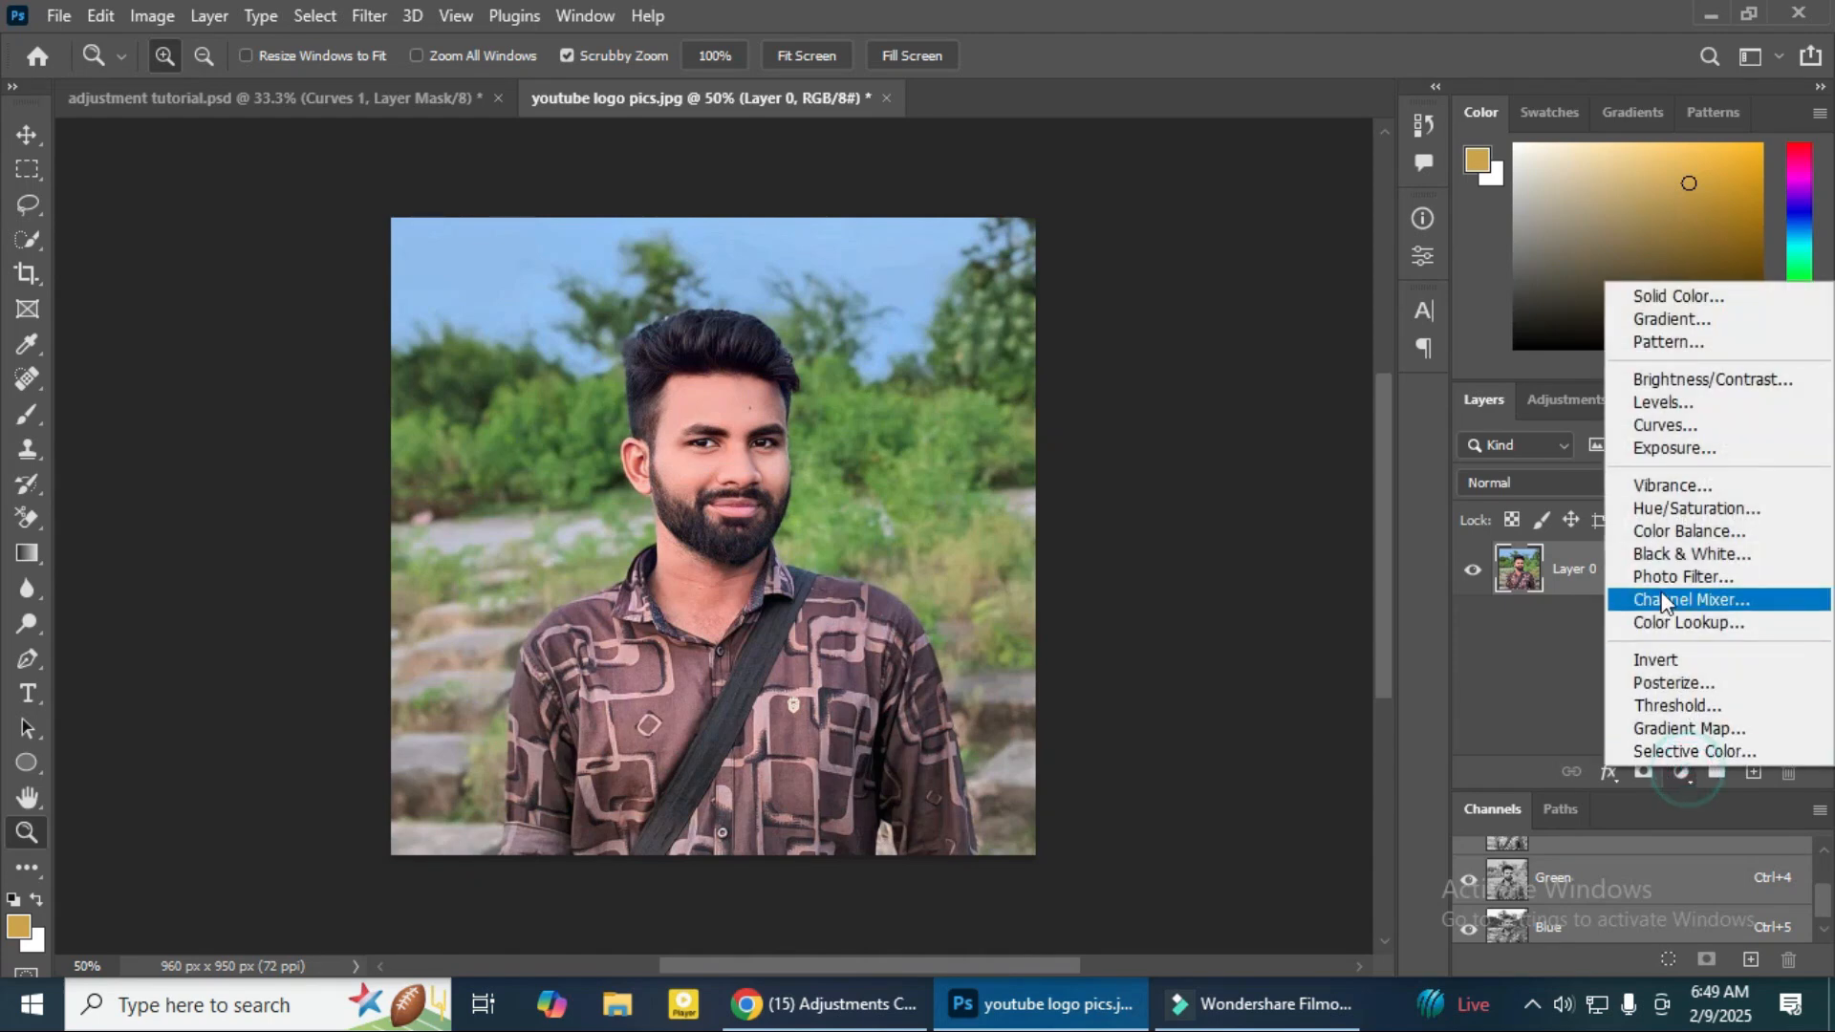
{"action": "left_click", "coordinate": [1664, 427]}
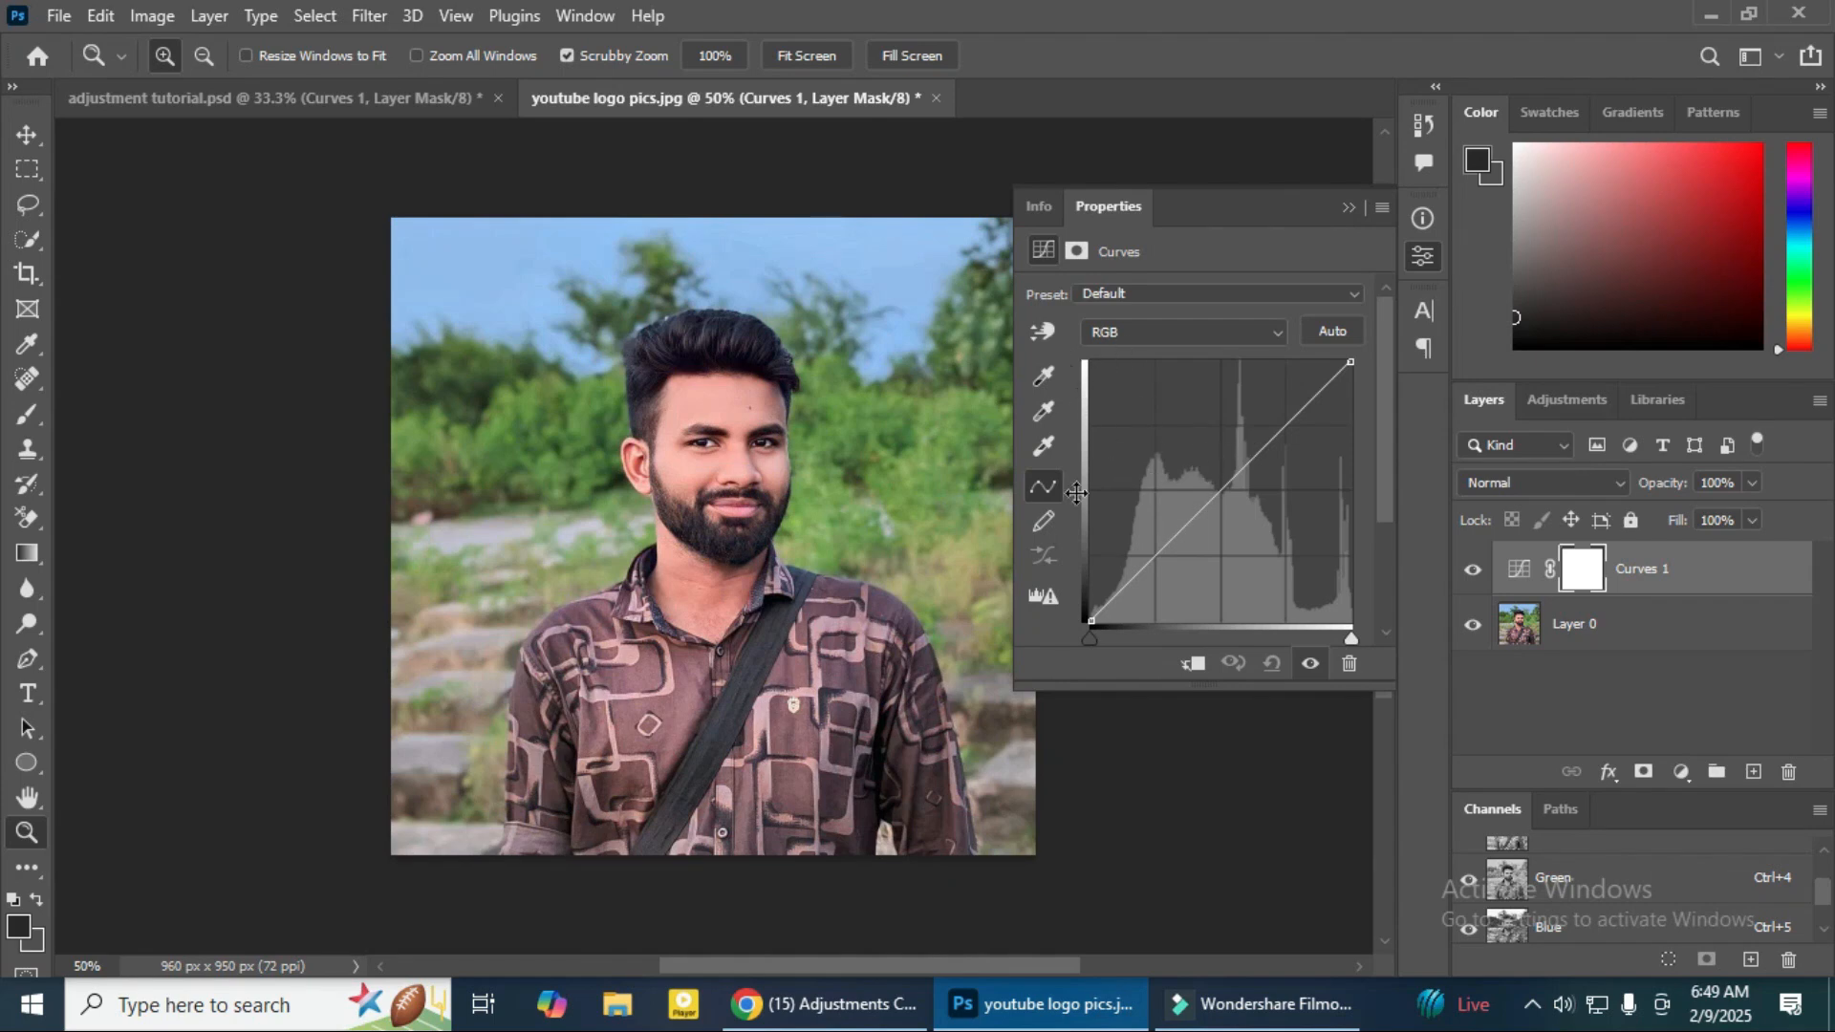
Step: Try the on-image Curves adjustment on the greenery beside the face, undo it, and try it on the hair
{"action": "left_click", "coordinate": [1043, 332]}
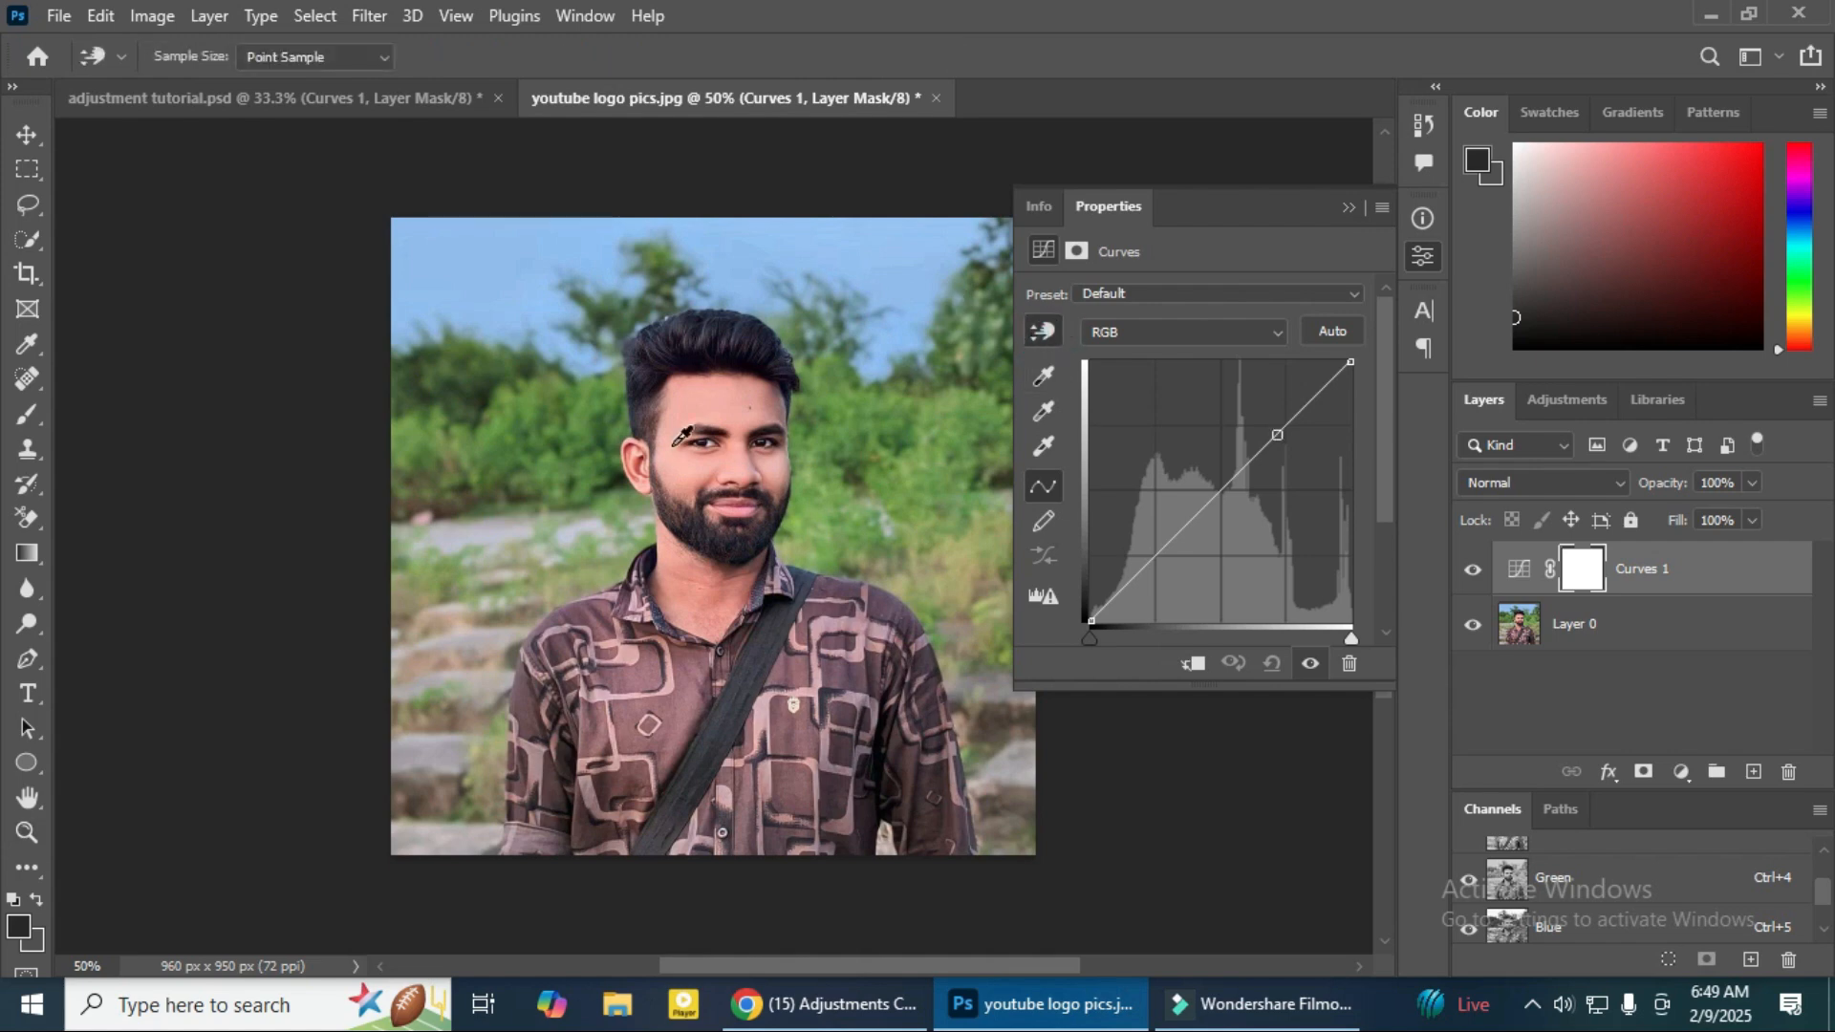
{"action": "left_click_drag", "start_coordinate": [801, 428], "coordinate": [868, 537]}
{"action": "key", "text": "ctrl+z"}
{"action": "left_click", "coordinate": [775, 326]}
{"action": "left_click_drag", "start_coordinate": [779, 326], "coordinate": [776, 239]}
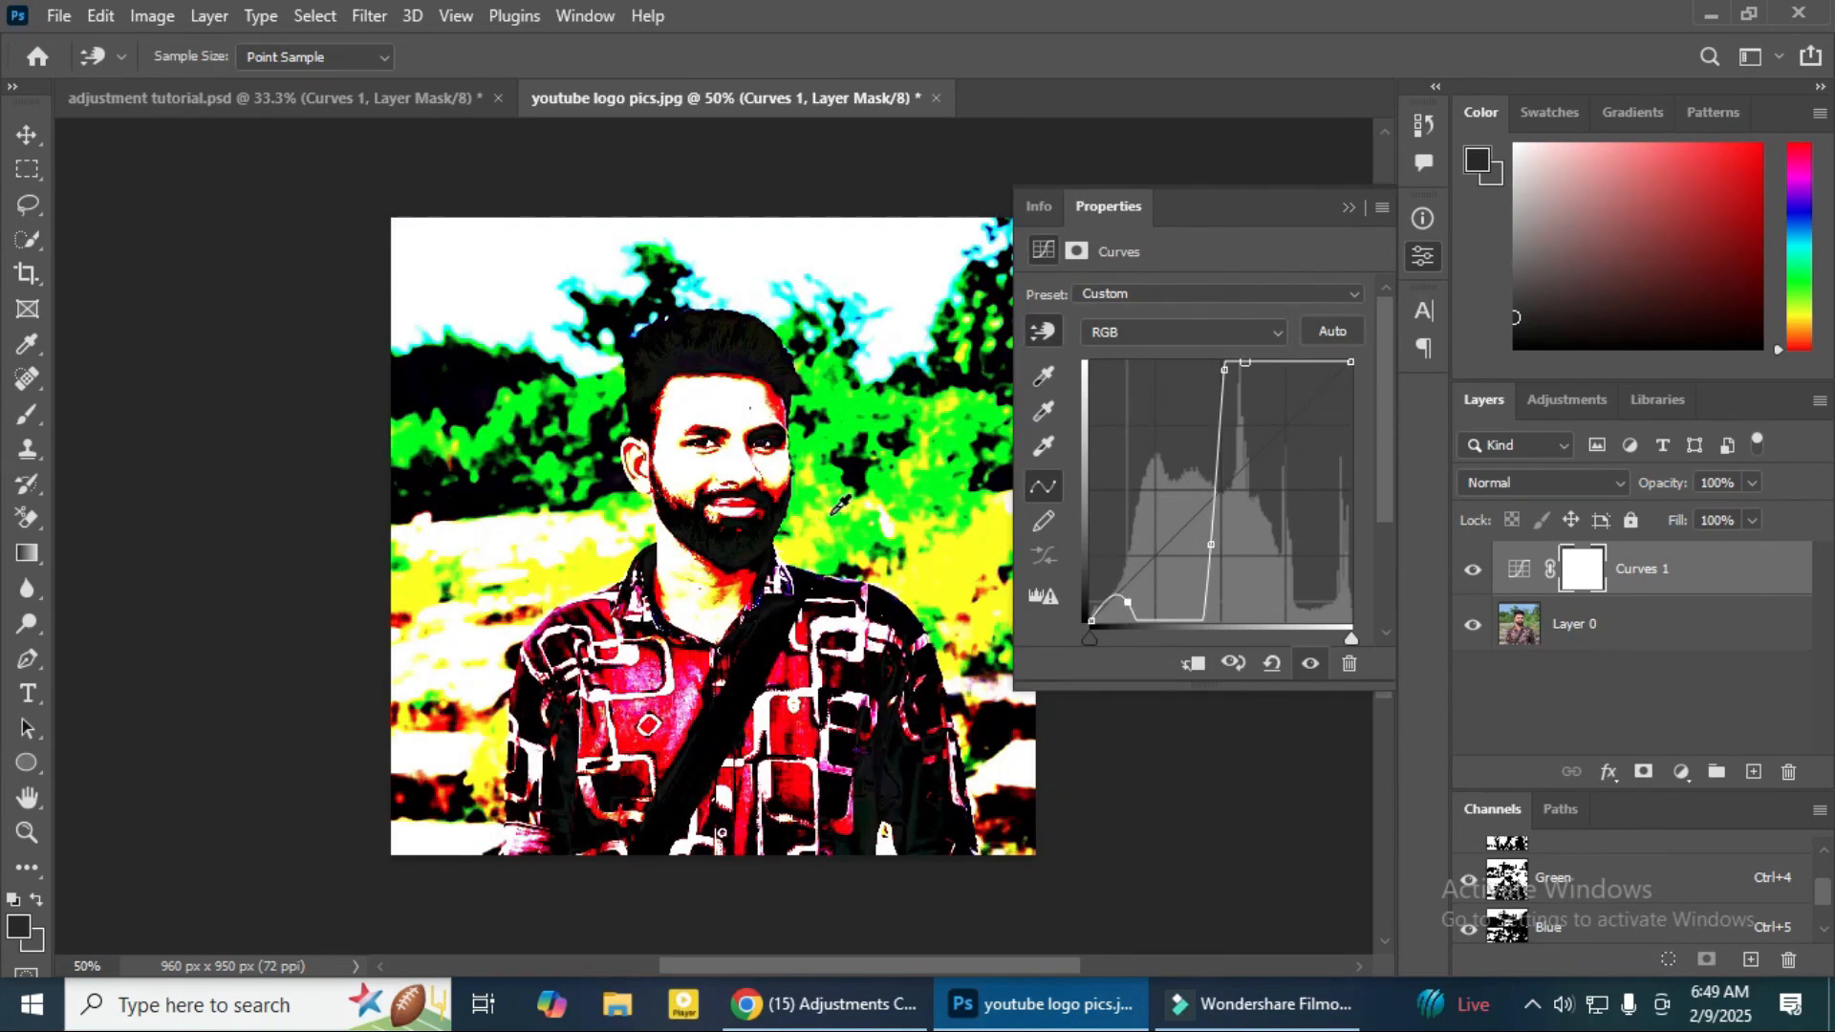
{"action": "left_click", "coordinate": [1589, 577], "text": "ctrl"}
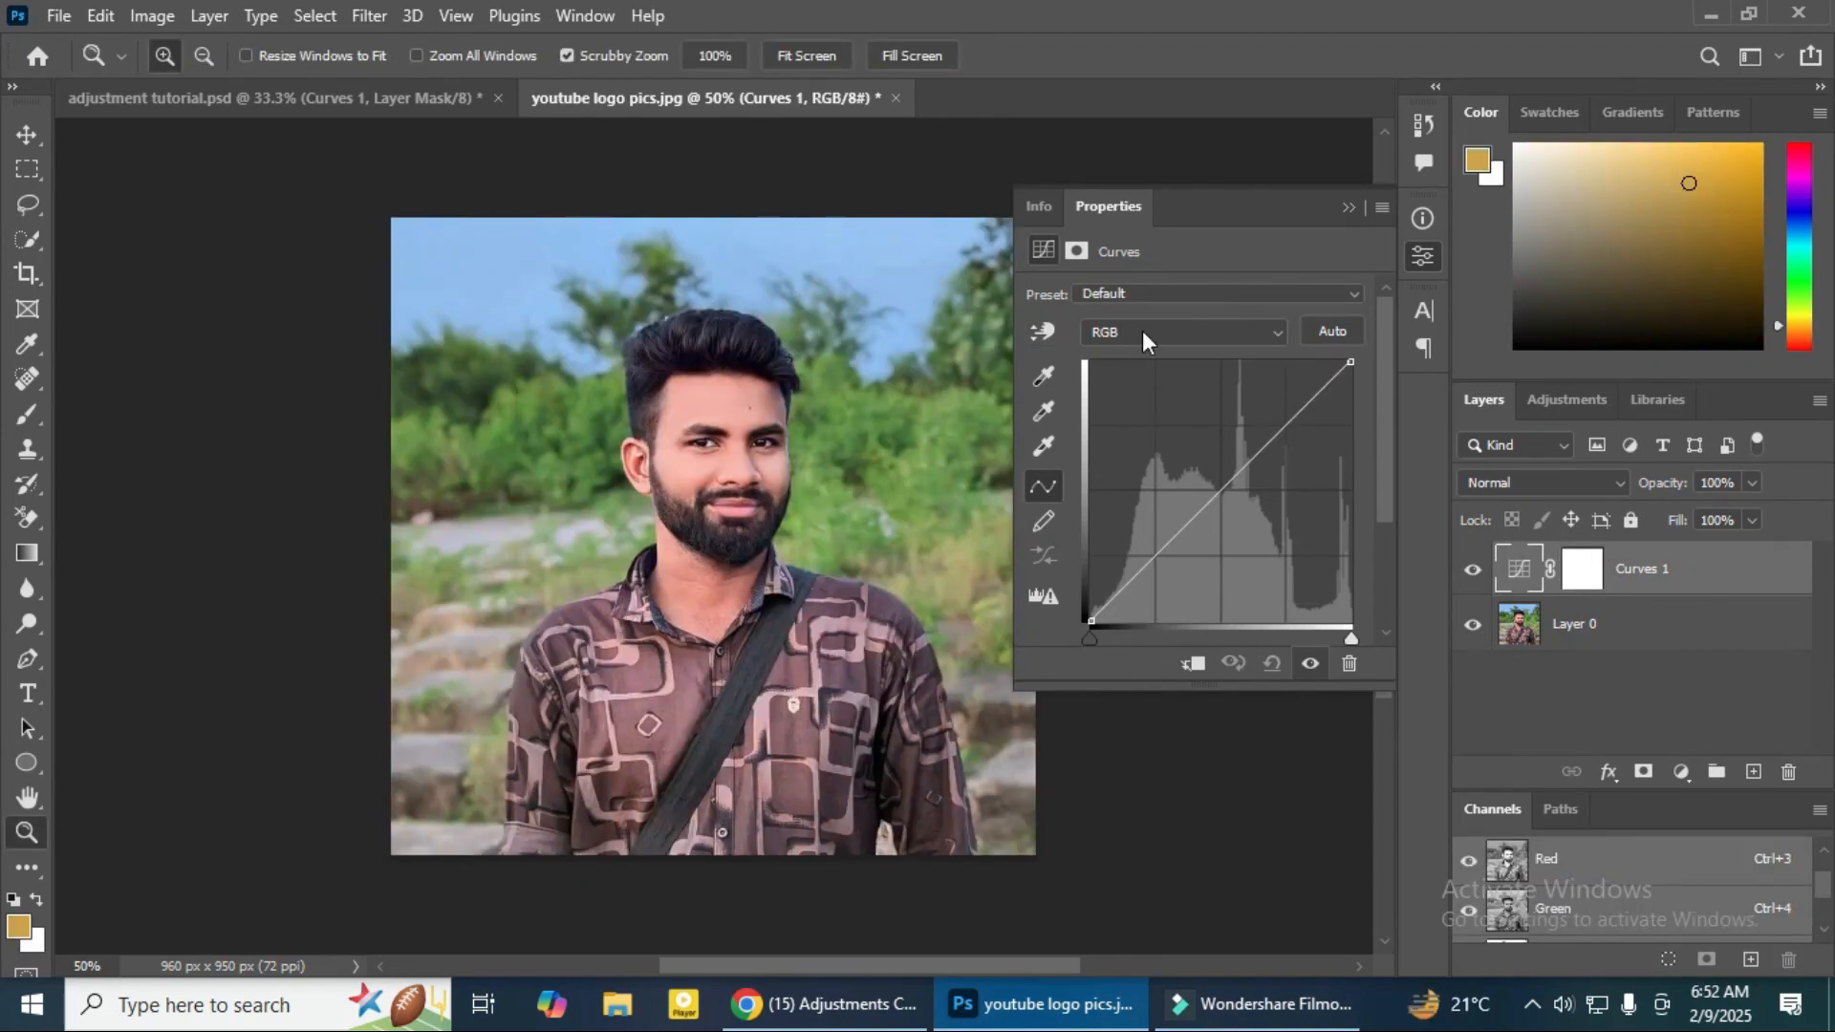
Step: Try the Color Negative (RGB) preset on the portrait's Curves layer and switch it to Darker (RGB)
{"action": "left_click", "coordinate": [1112, 296]}
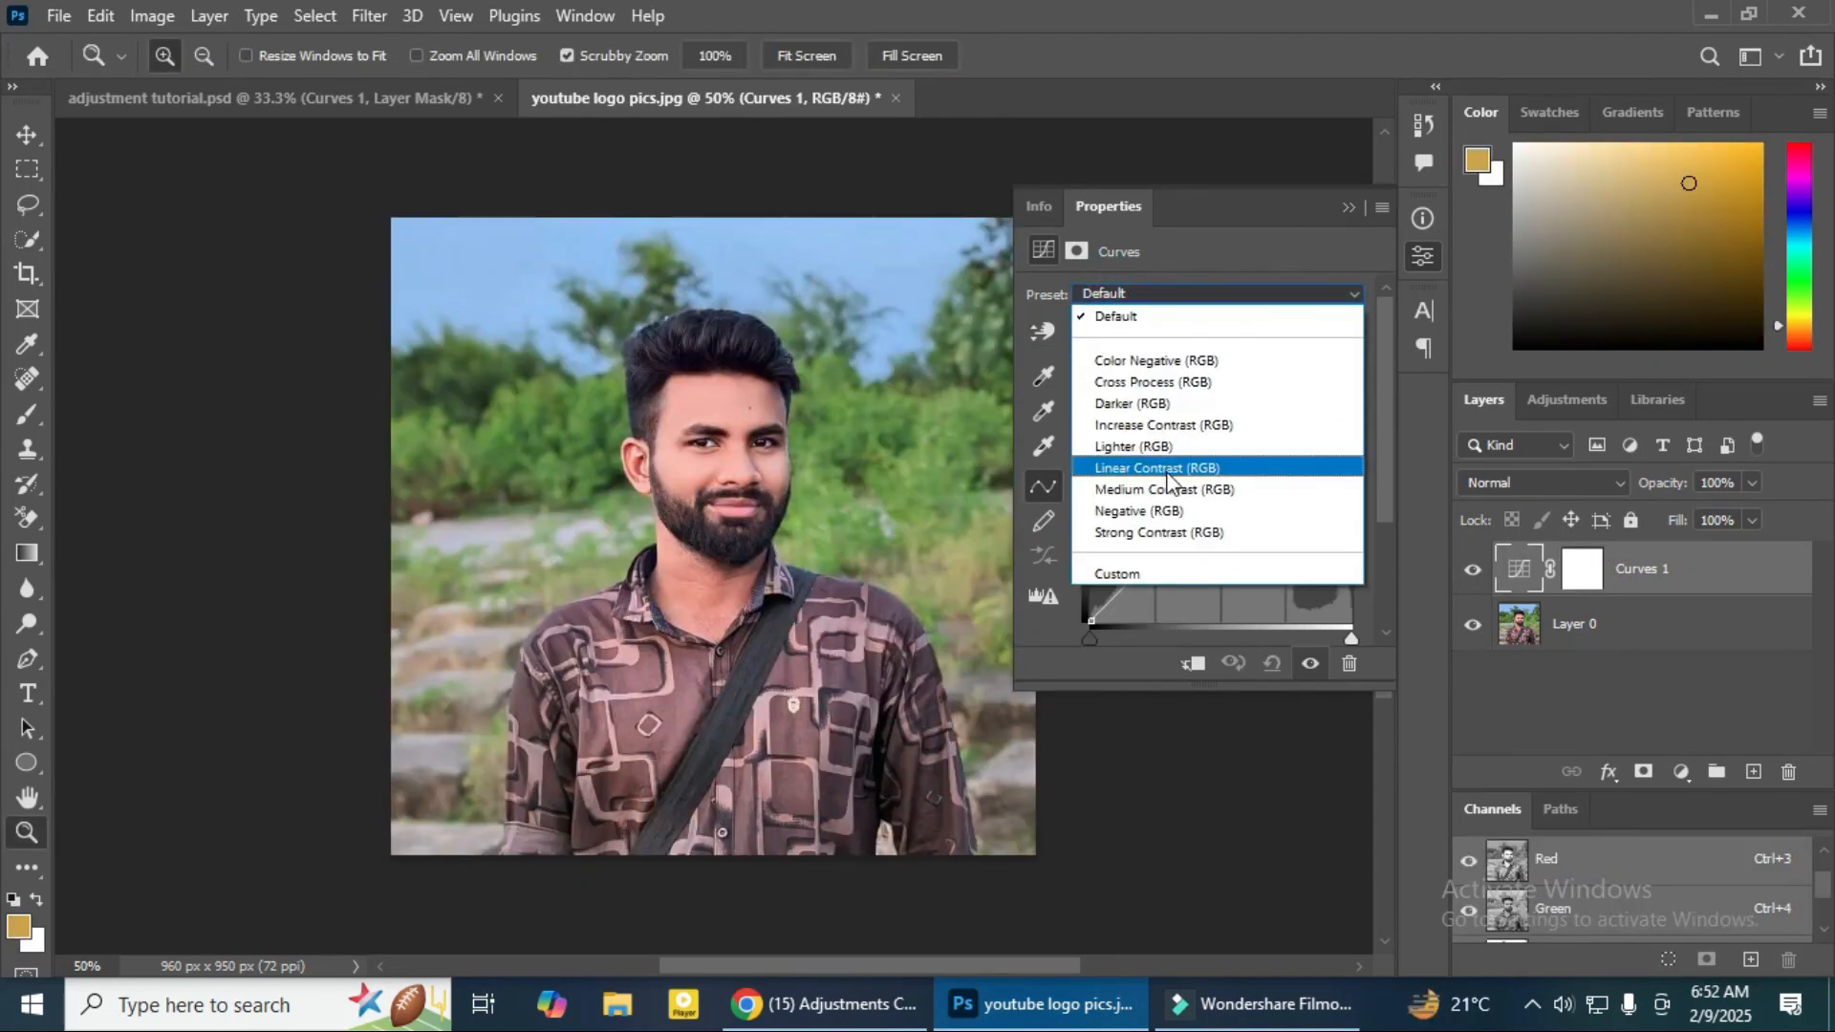
{"action": "left_click", "coordinate": [1180, 361]}
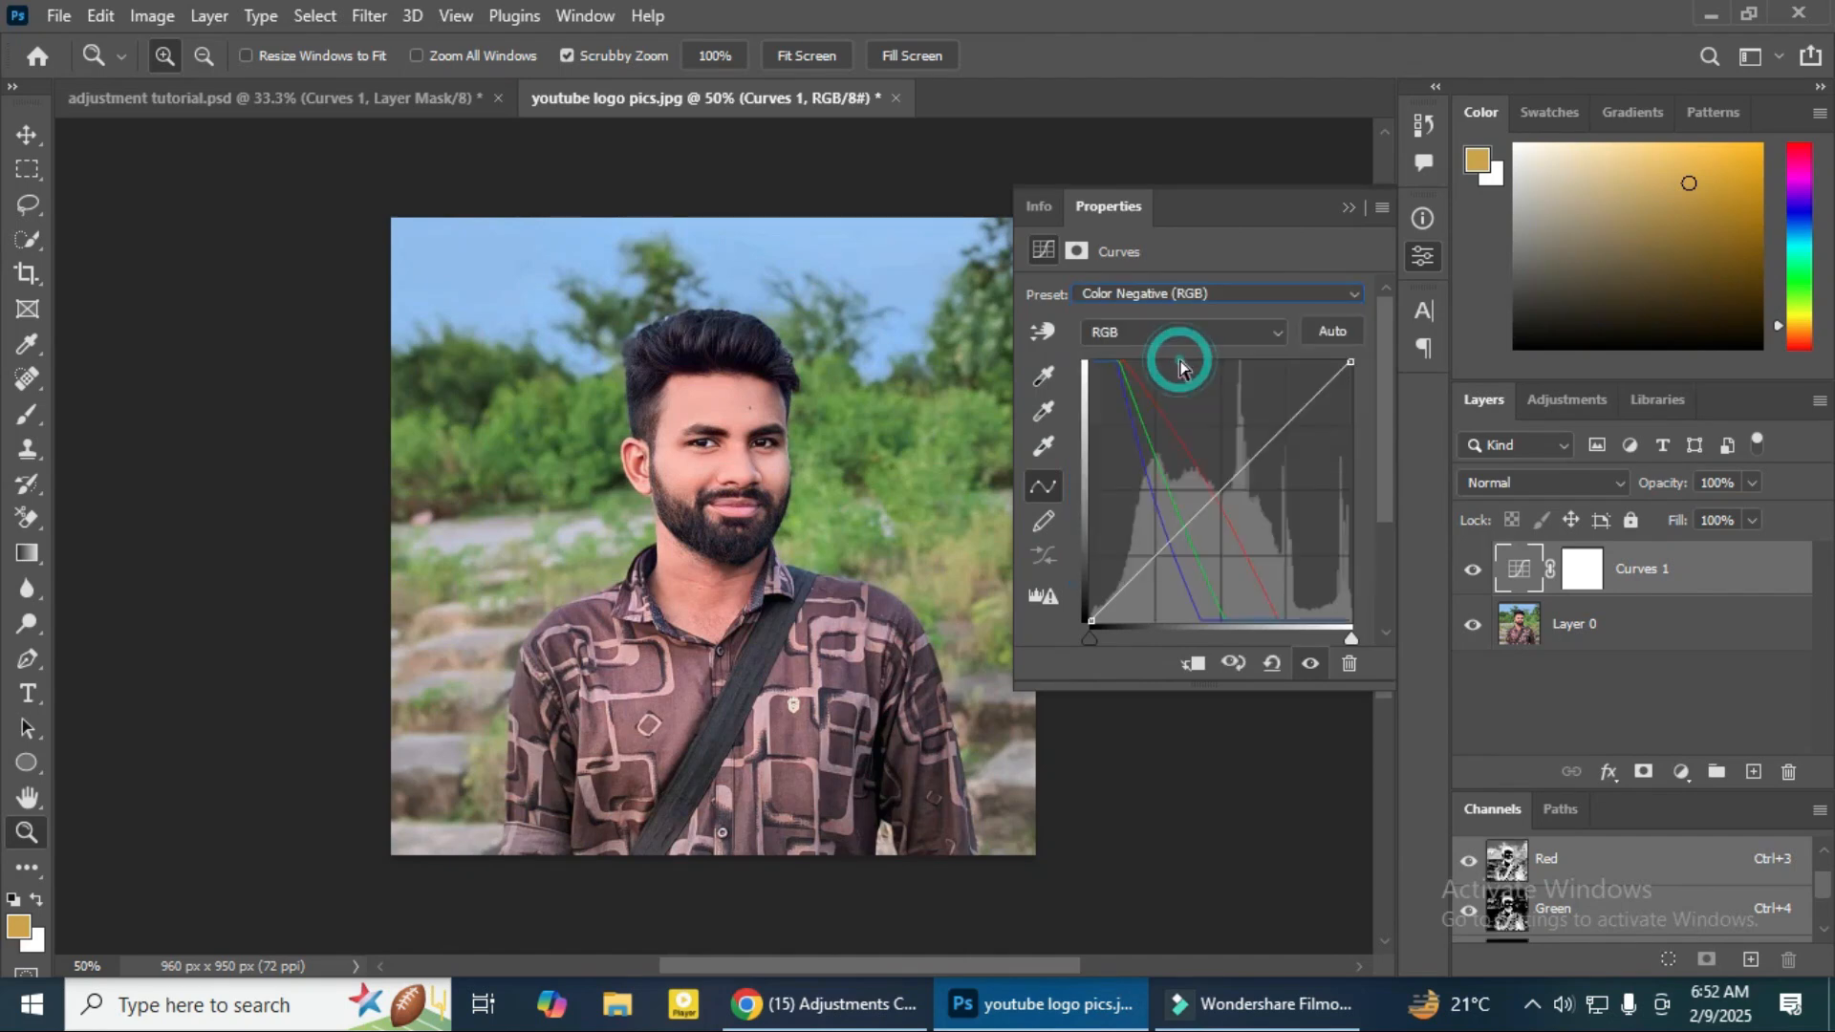
{"action": "left_click", "coordinate": [1181, 289]}
{"action": "left_click", "coordinate": [1185, 404]}
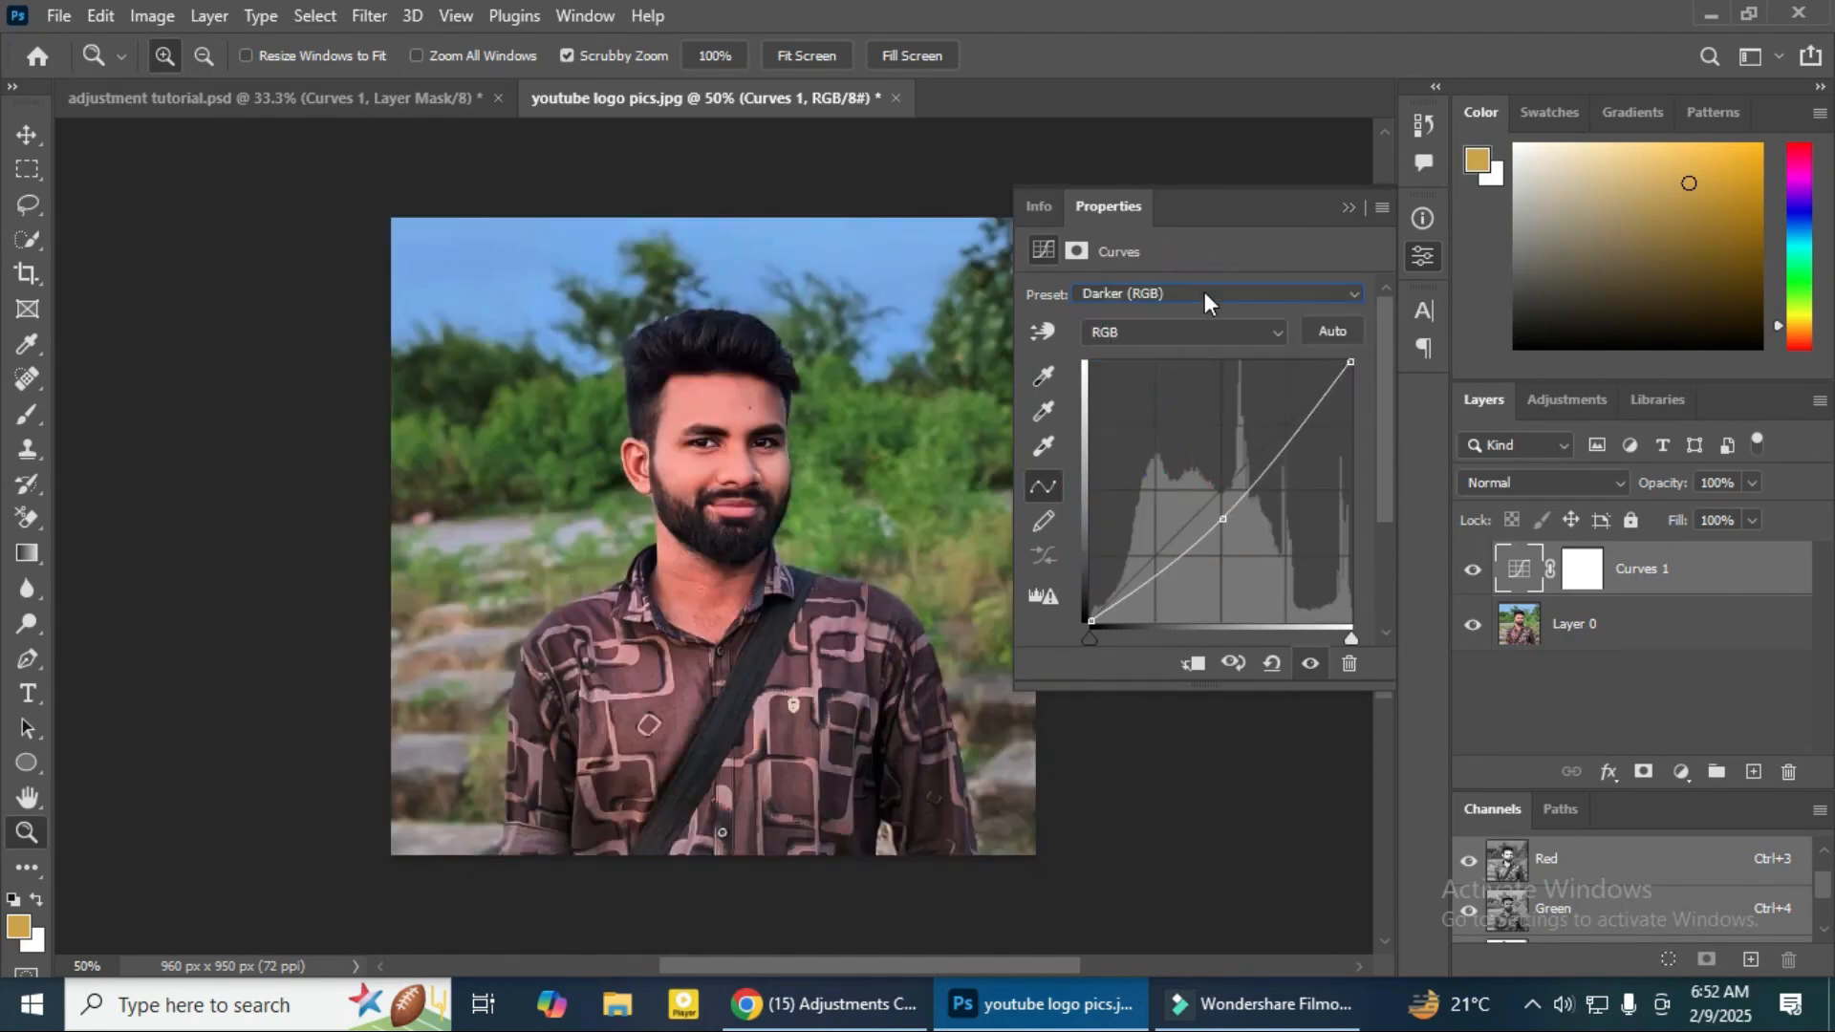
Step: Try the Medium Contrast (RGB) and Negative (RGB) presets on the portrait's Curves layer, and return it to Default
{"action": "left_click", "coordinate": [1181, 292]}
{"action": "left_click", "coordinate": [1183, 493]}
{"action": "left_click", "coordinate": [1224, 294]}
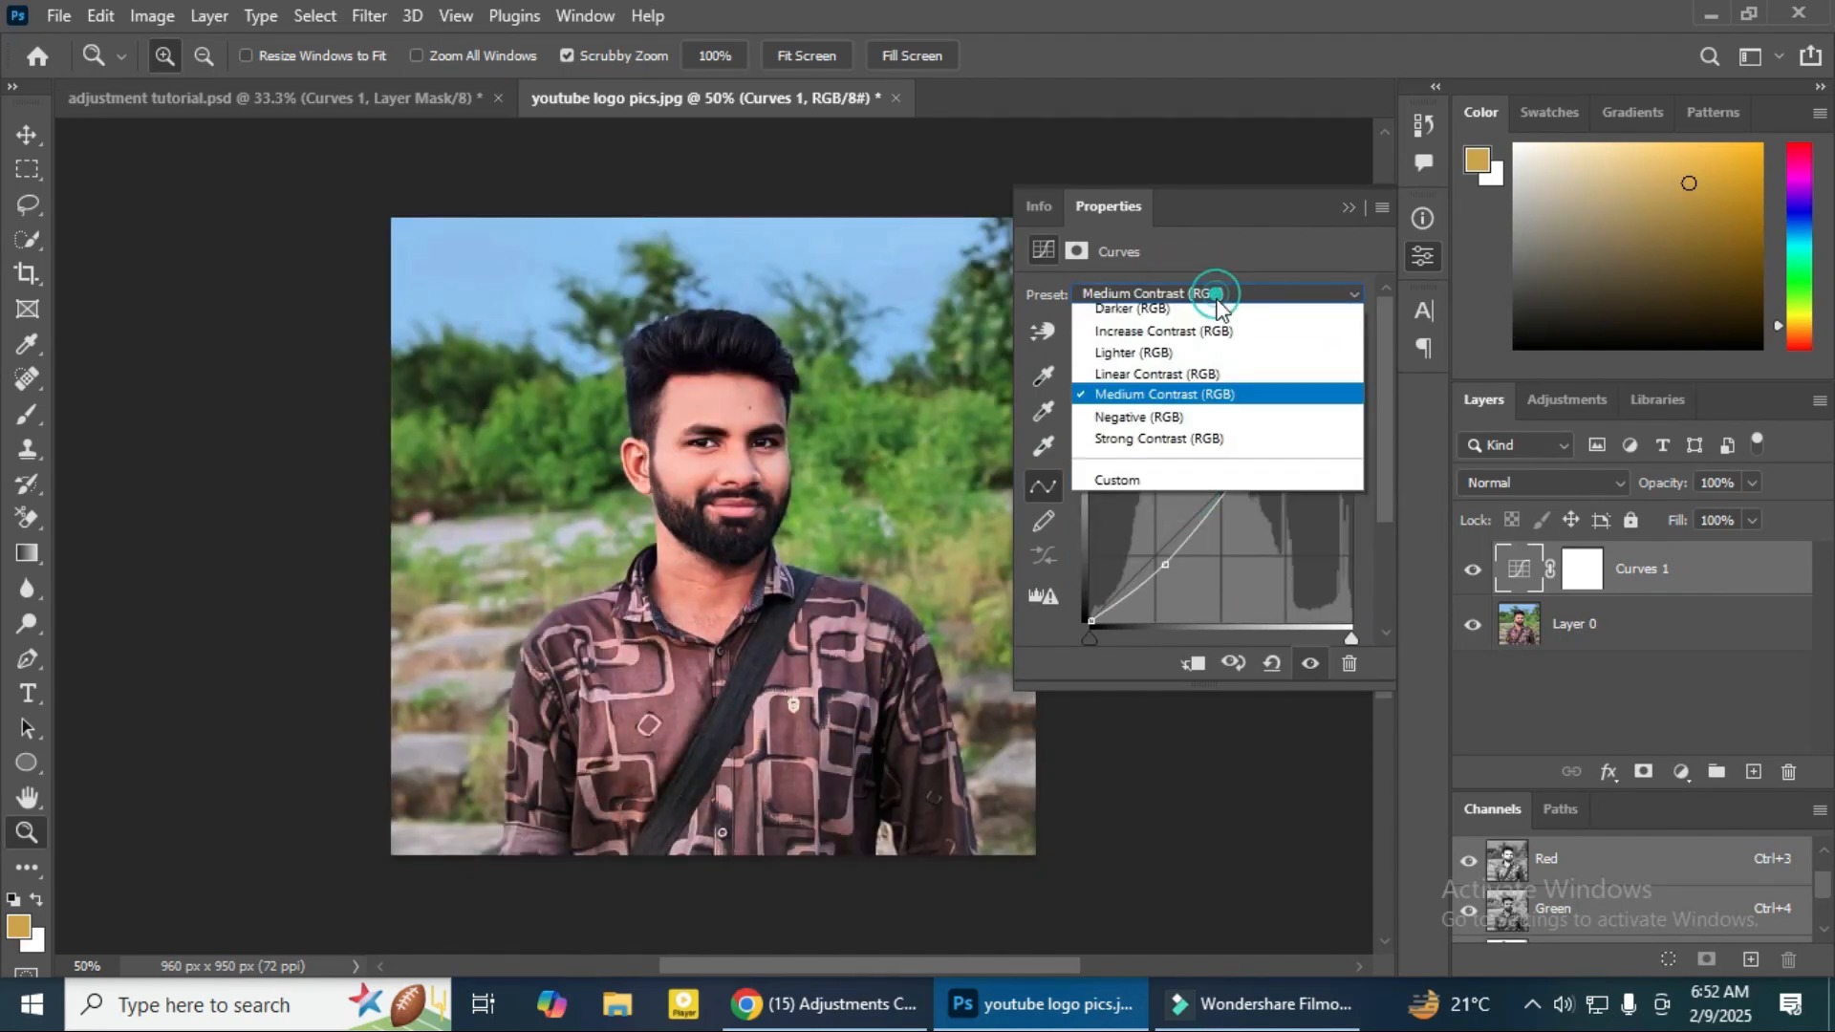
{"action": "left_click", "coordinate": [1193, 513]}
{"action": "left_click", "coordinate": [1205, 296]}
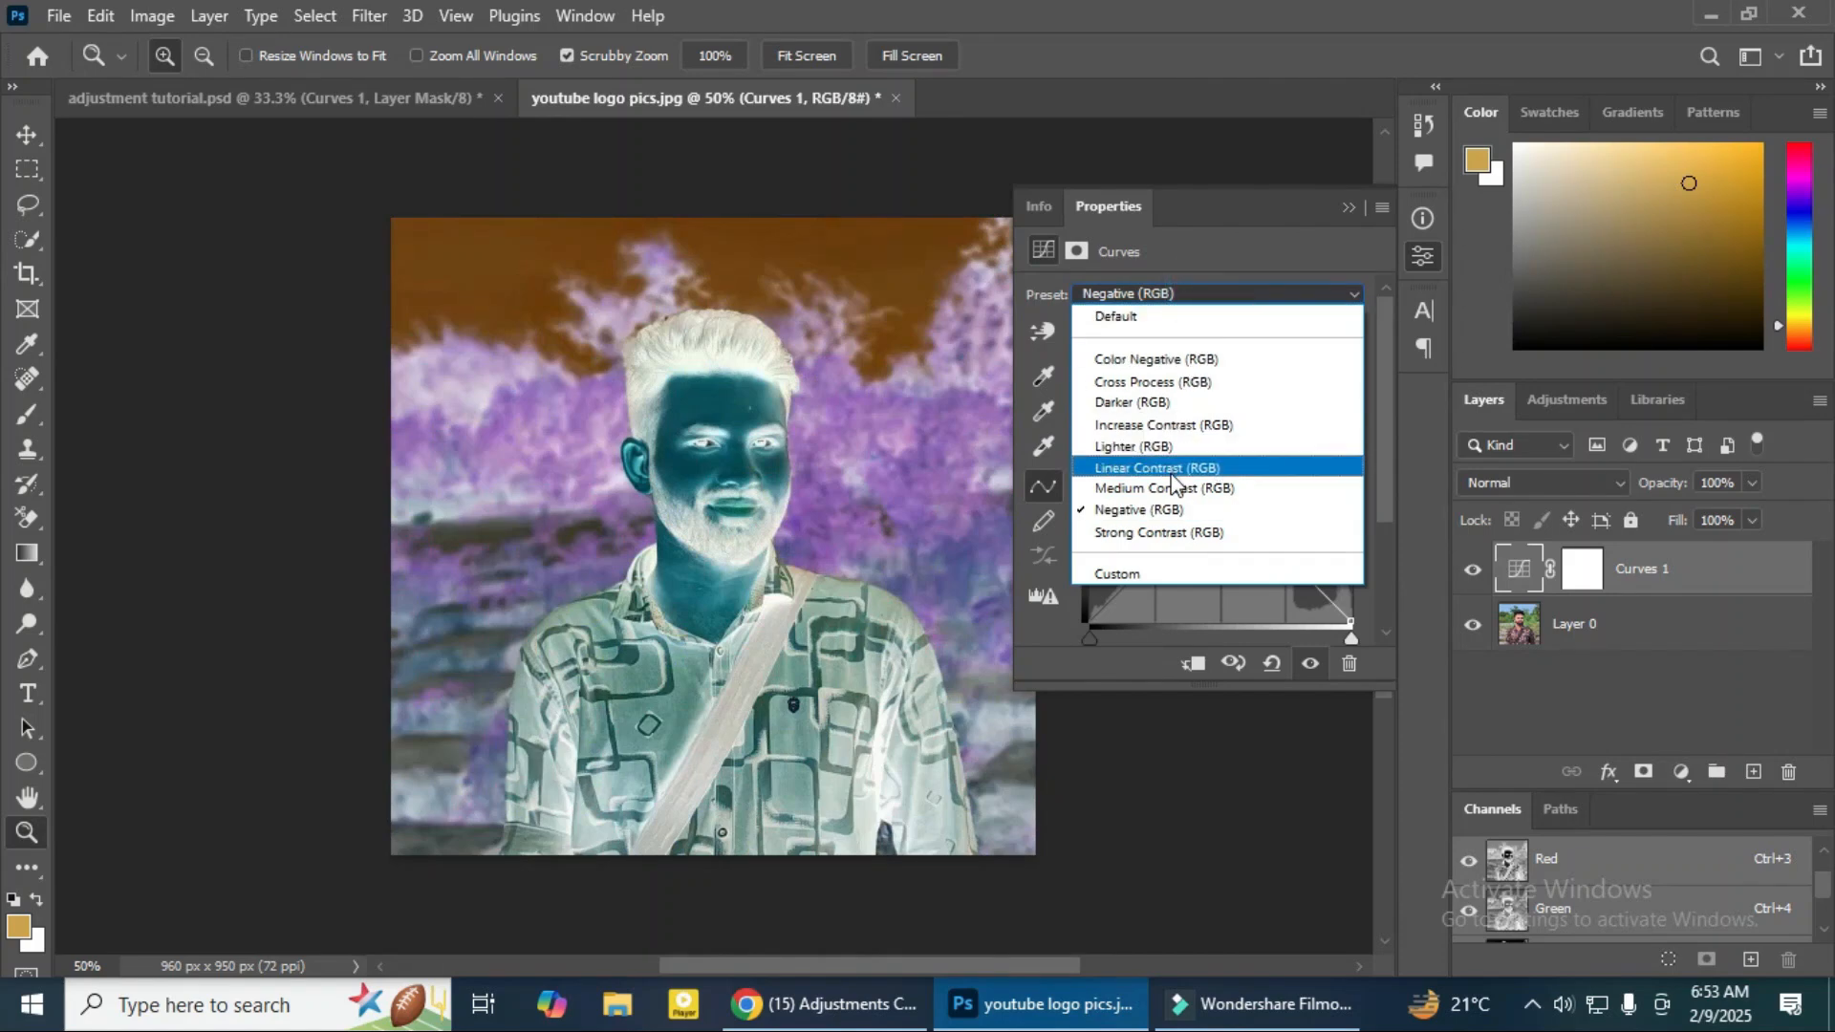
{"action": "left_click", "coordinate": [1130, 319]}
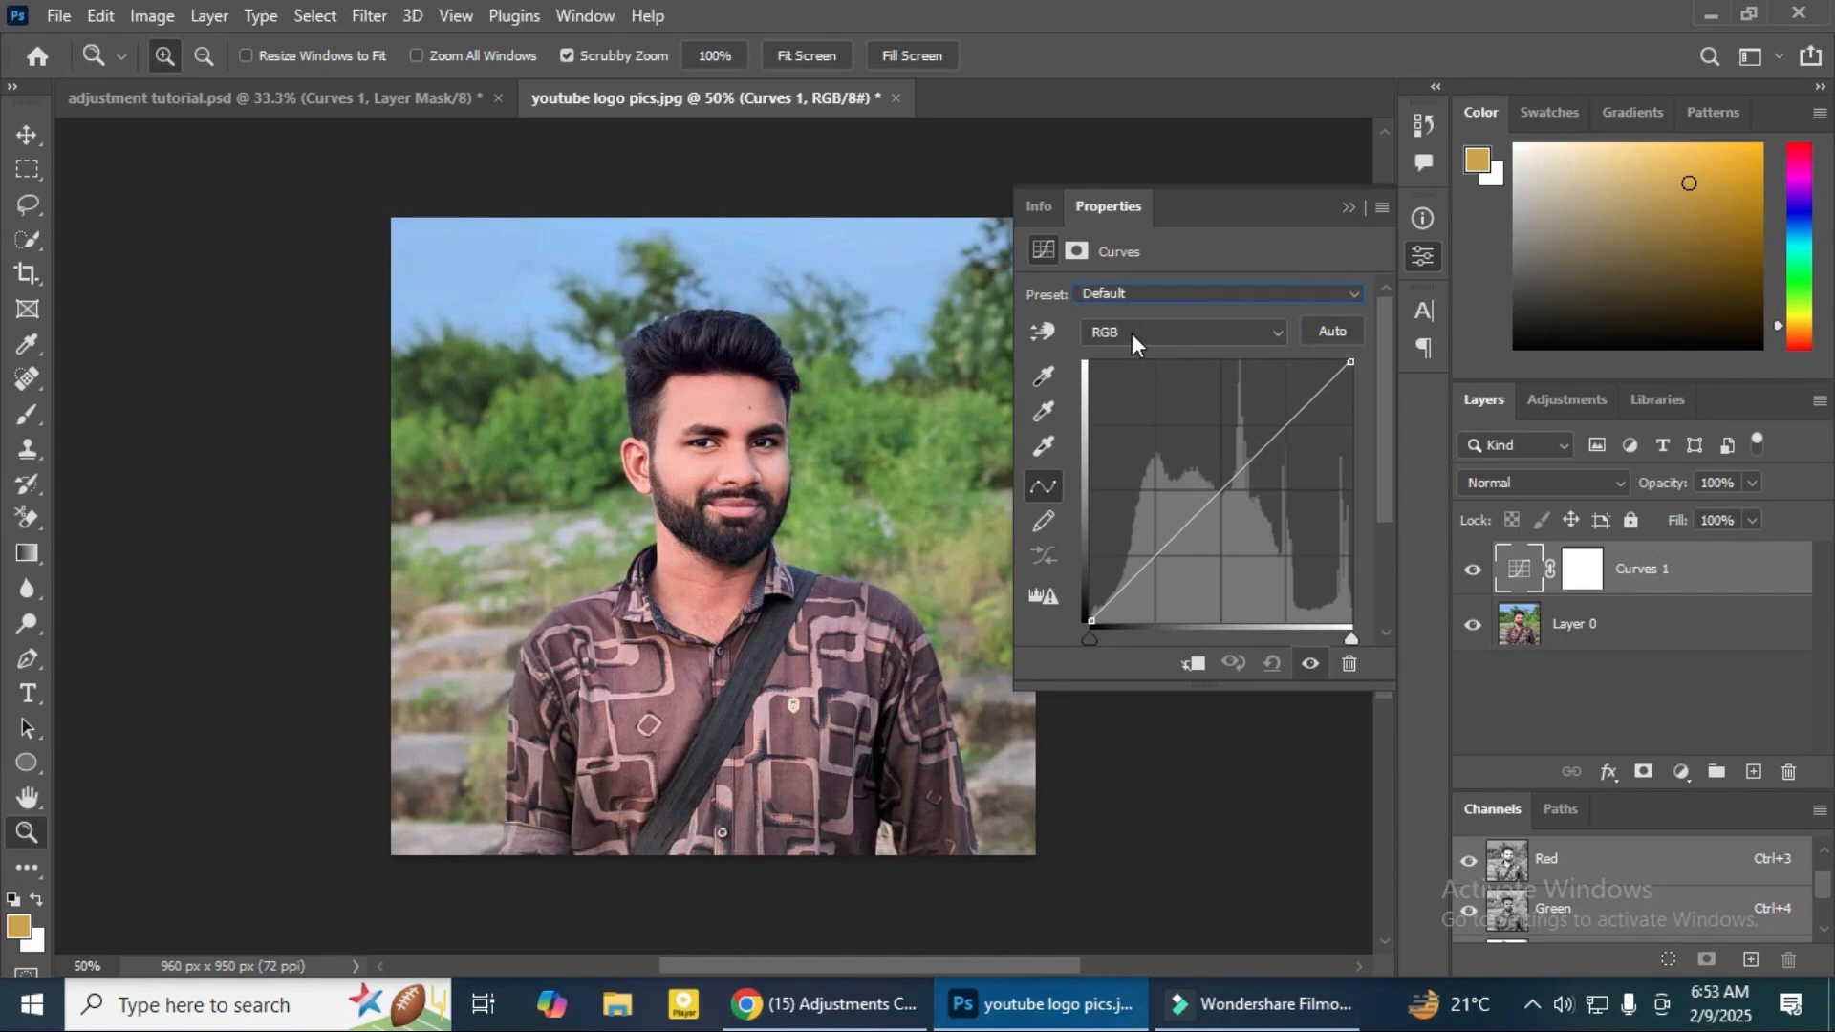
Step: Bend the Red channel's curve well below the diagonal at the midtones and bring its point back near the diagonal
{"action": "left_click", "coordinate": [1148, 331]}
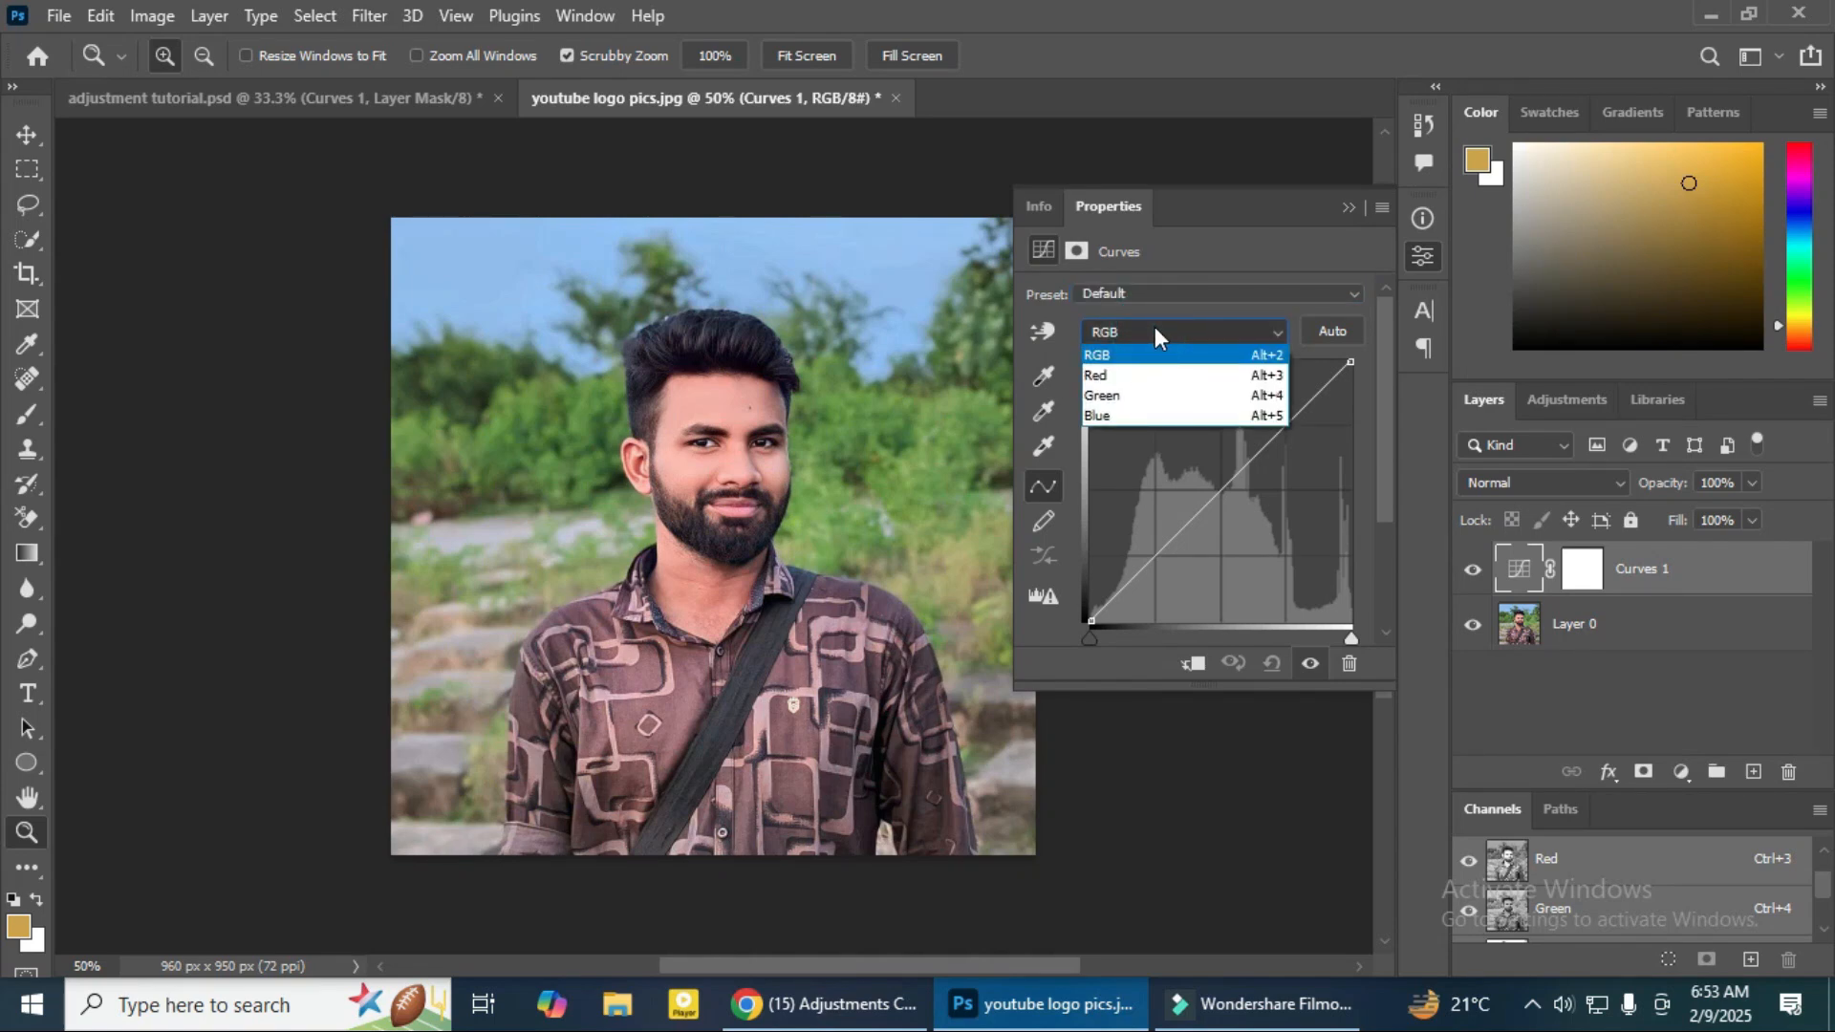
{"action": "left_click", "coordinate": [1140, 378]}
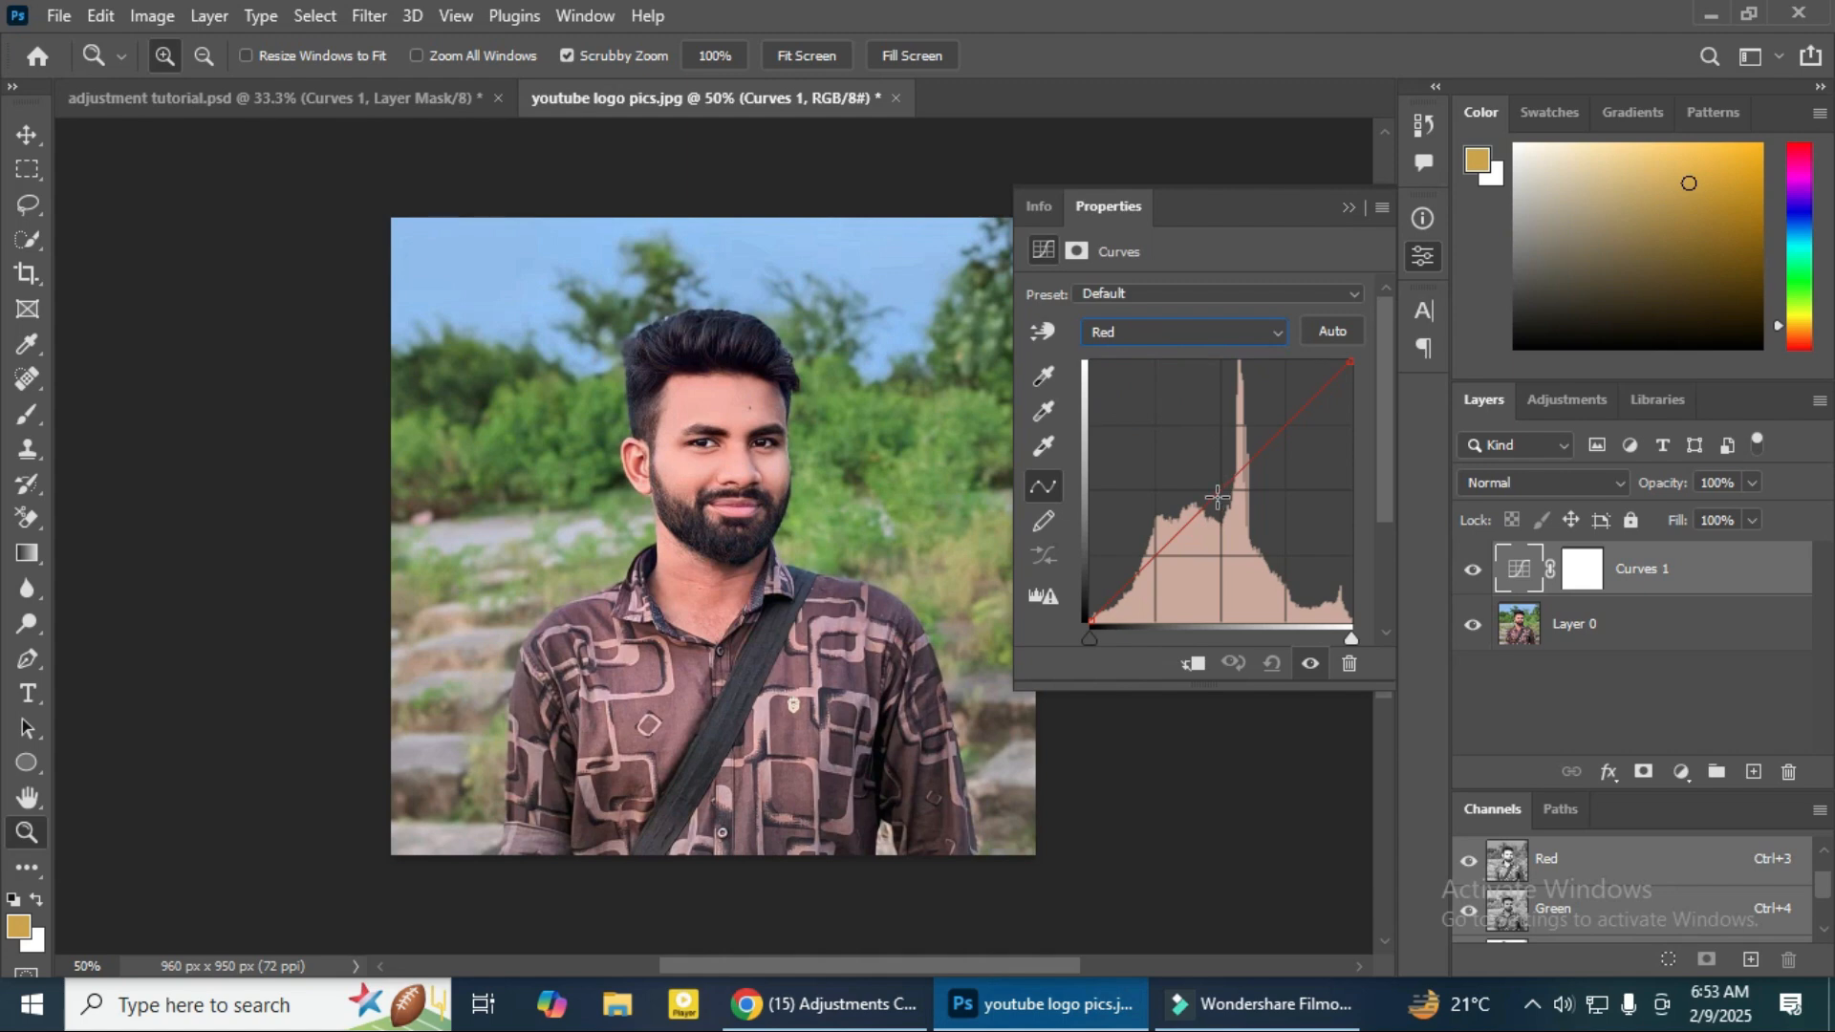
{"action": "mouse_move", "coordinate": [1217, 496]}
{"action": "left_mouse_down"}
{"action": "mouse_move", "coordinate": [1181, 449]}
{"action": "mouse_move", "coordinate": [1222, 498]}
{"action": "left_mouse_up"}
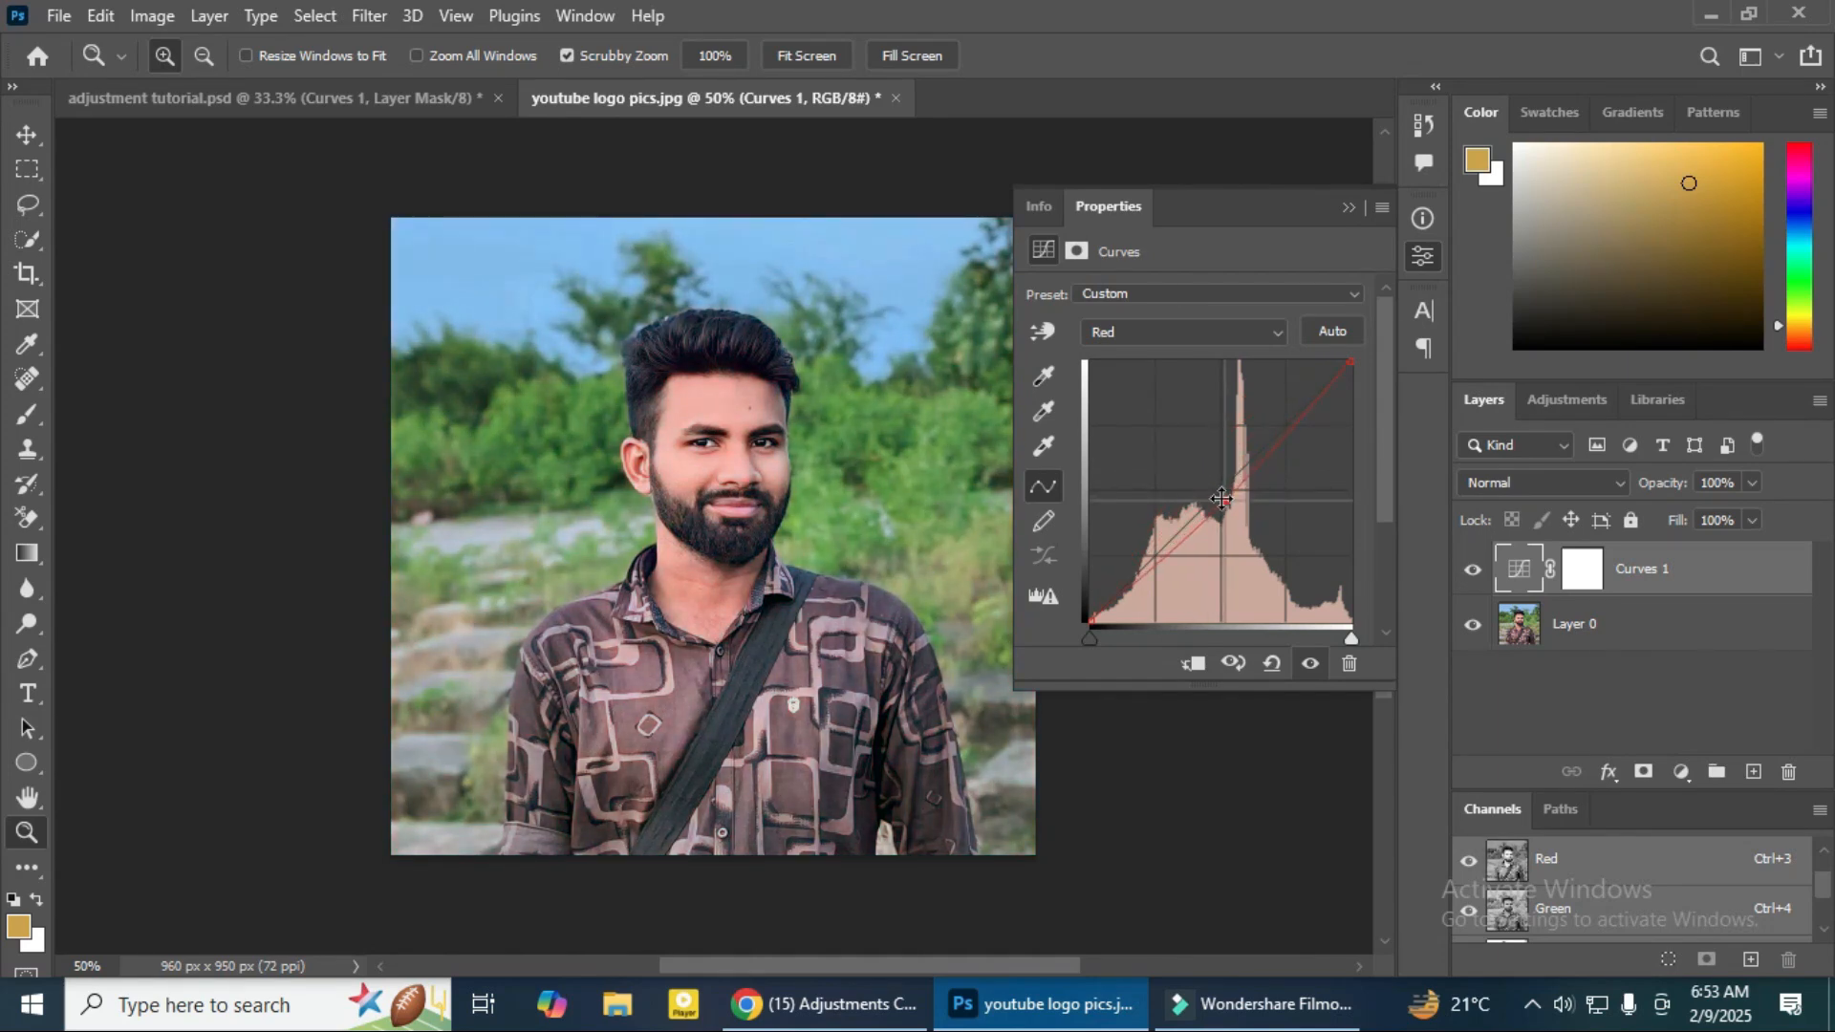
{"action": "left_click_drag", "start_coordinate": [1222, 498], "coordinate": [1262, 541]}
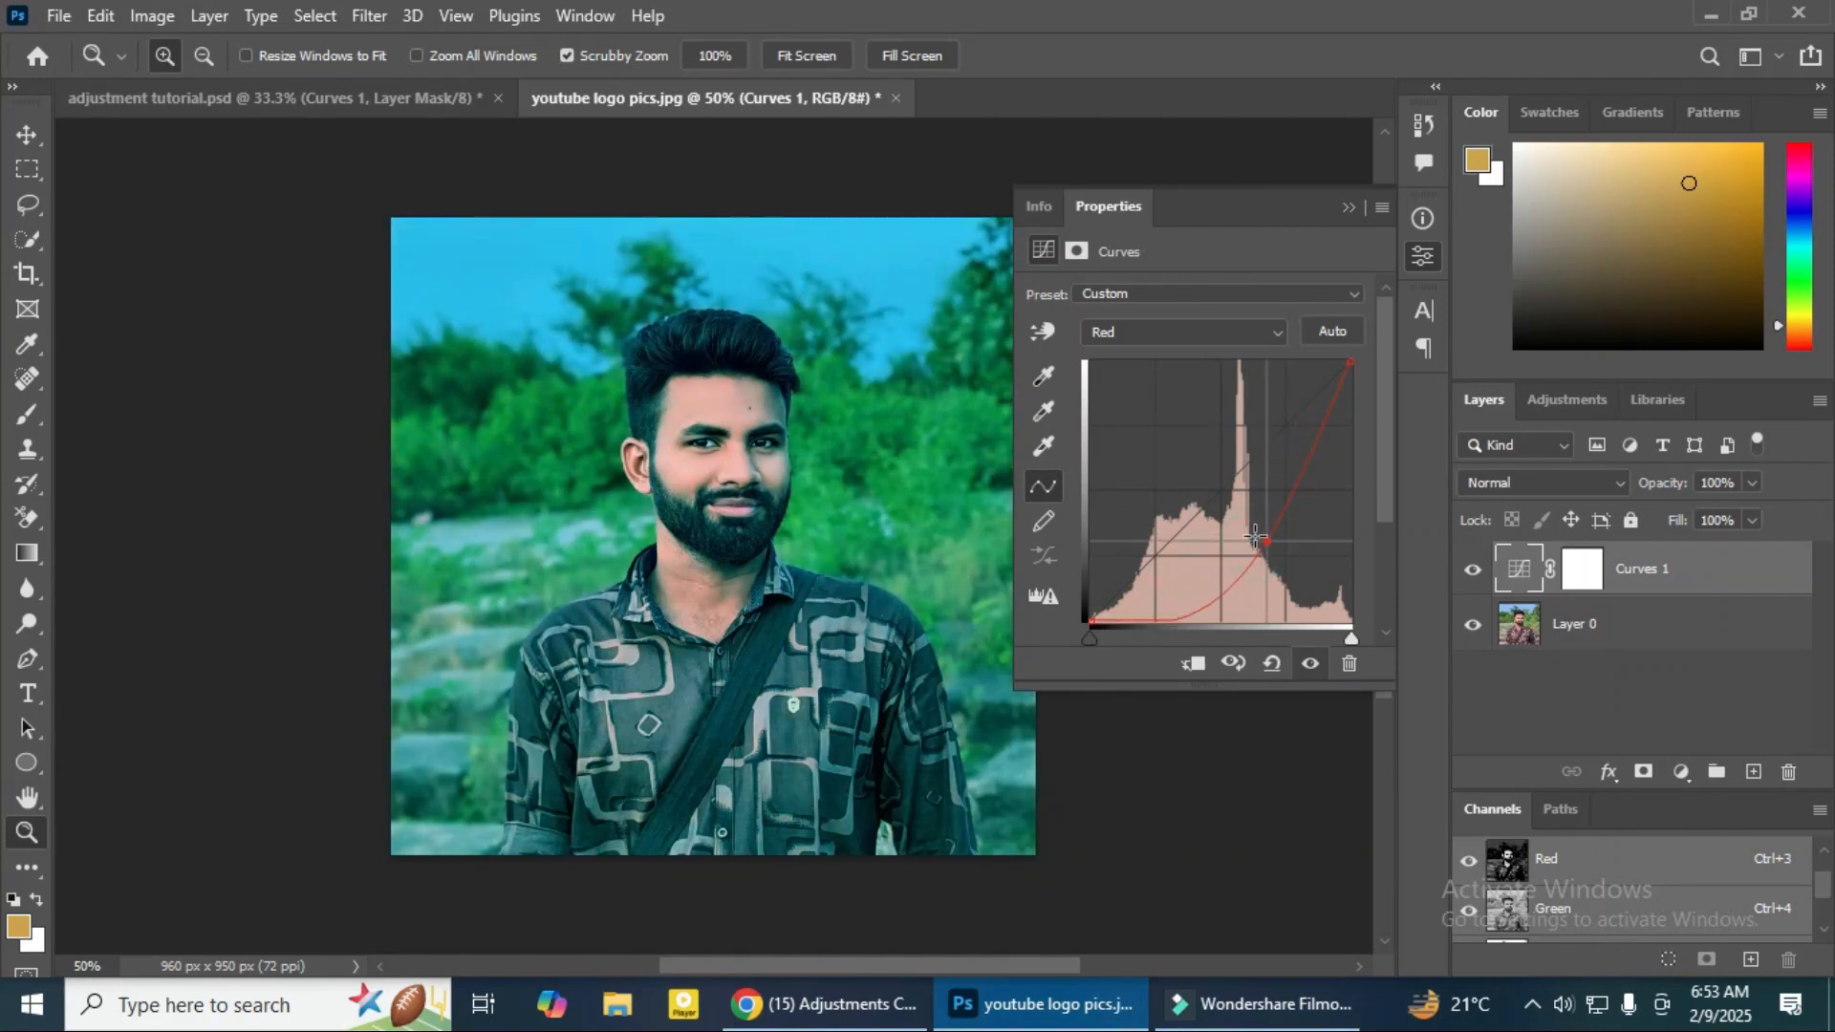
{"action": "left_click_drag", "start_coordinate": [1261, 540], "coordinate": [1229, 510]}
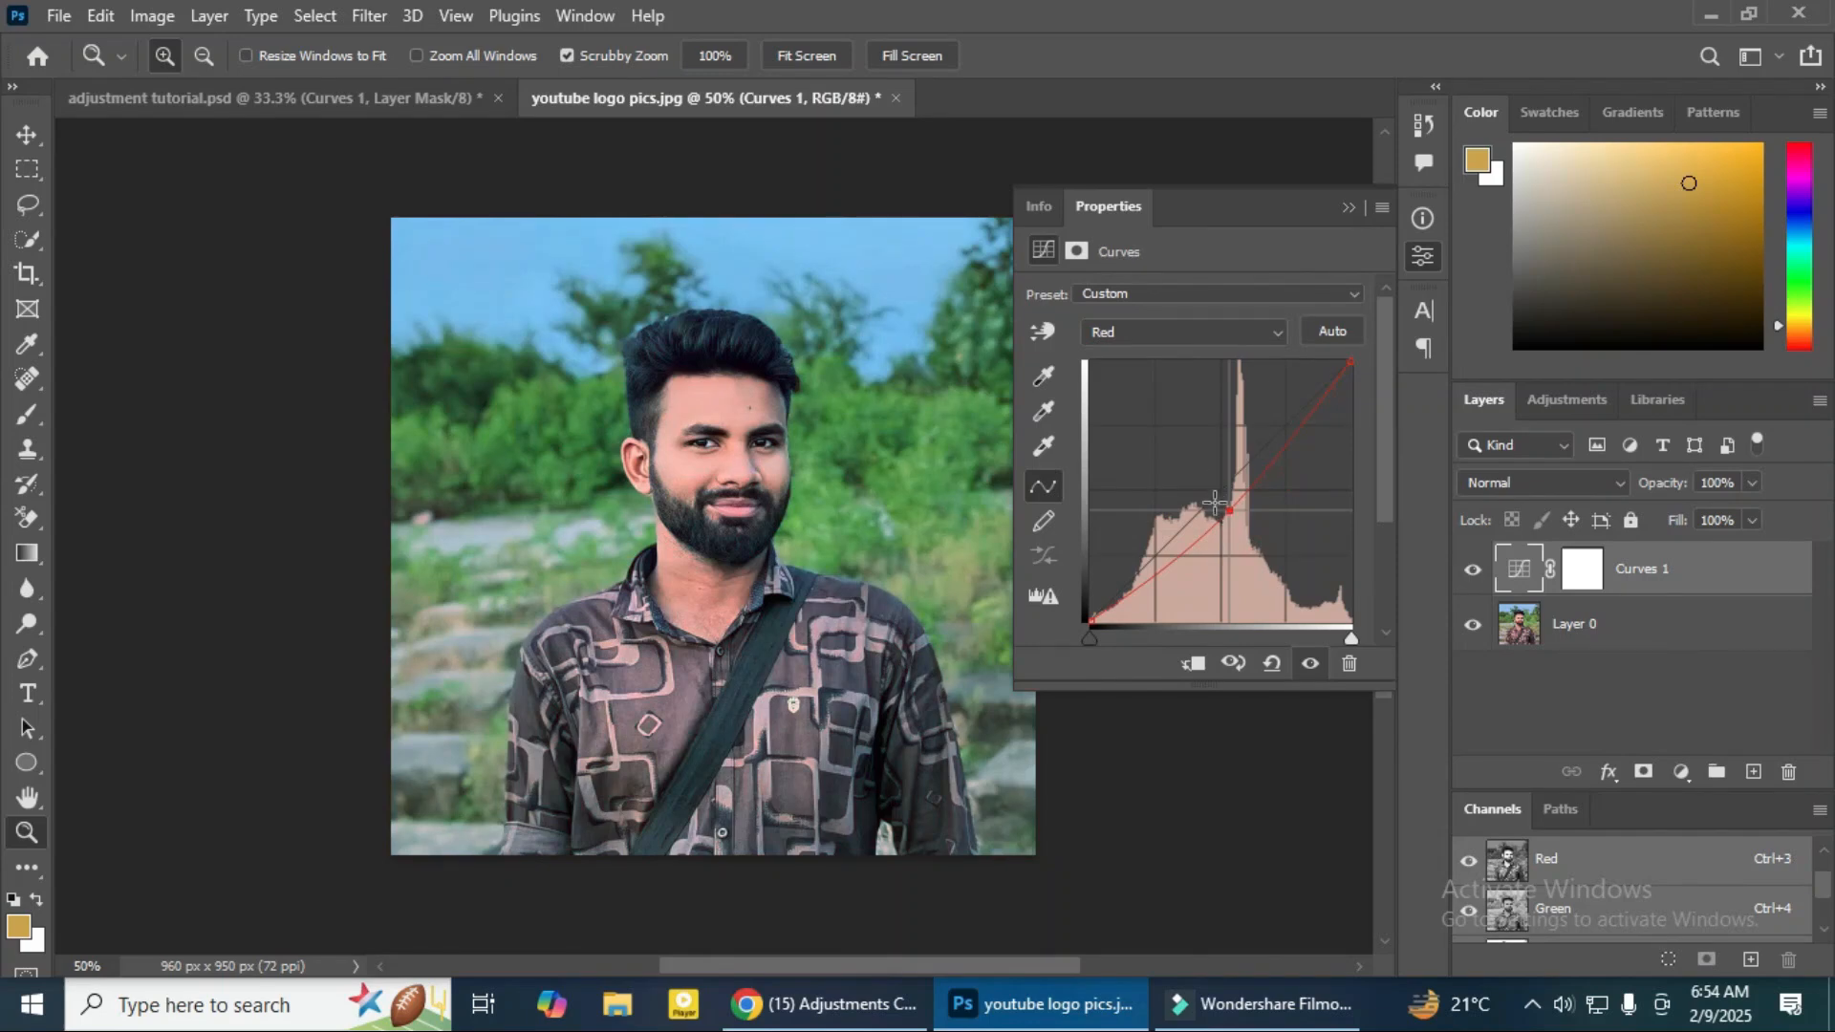
{"action": "left_click", "coordinate": [1159, 334]}
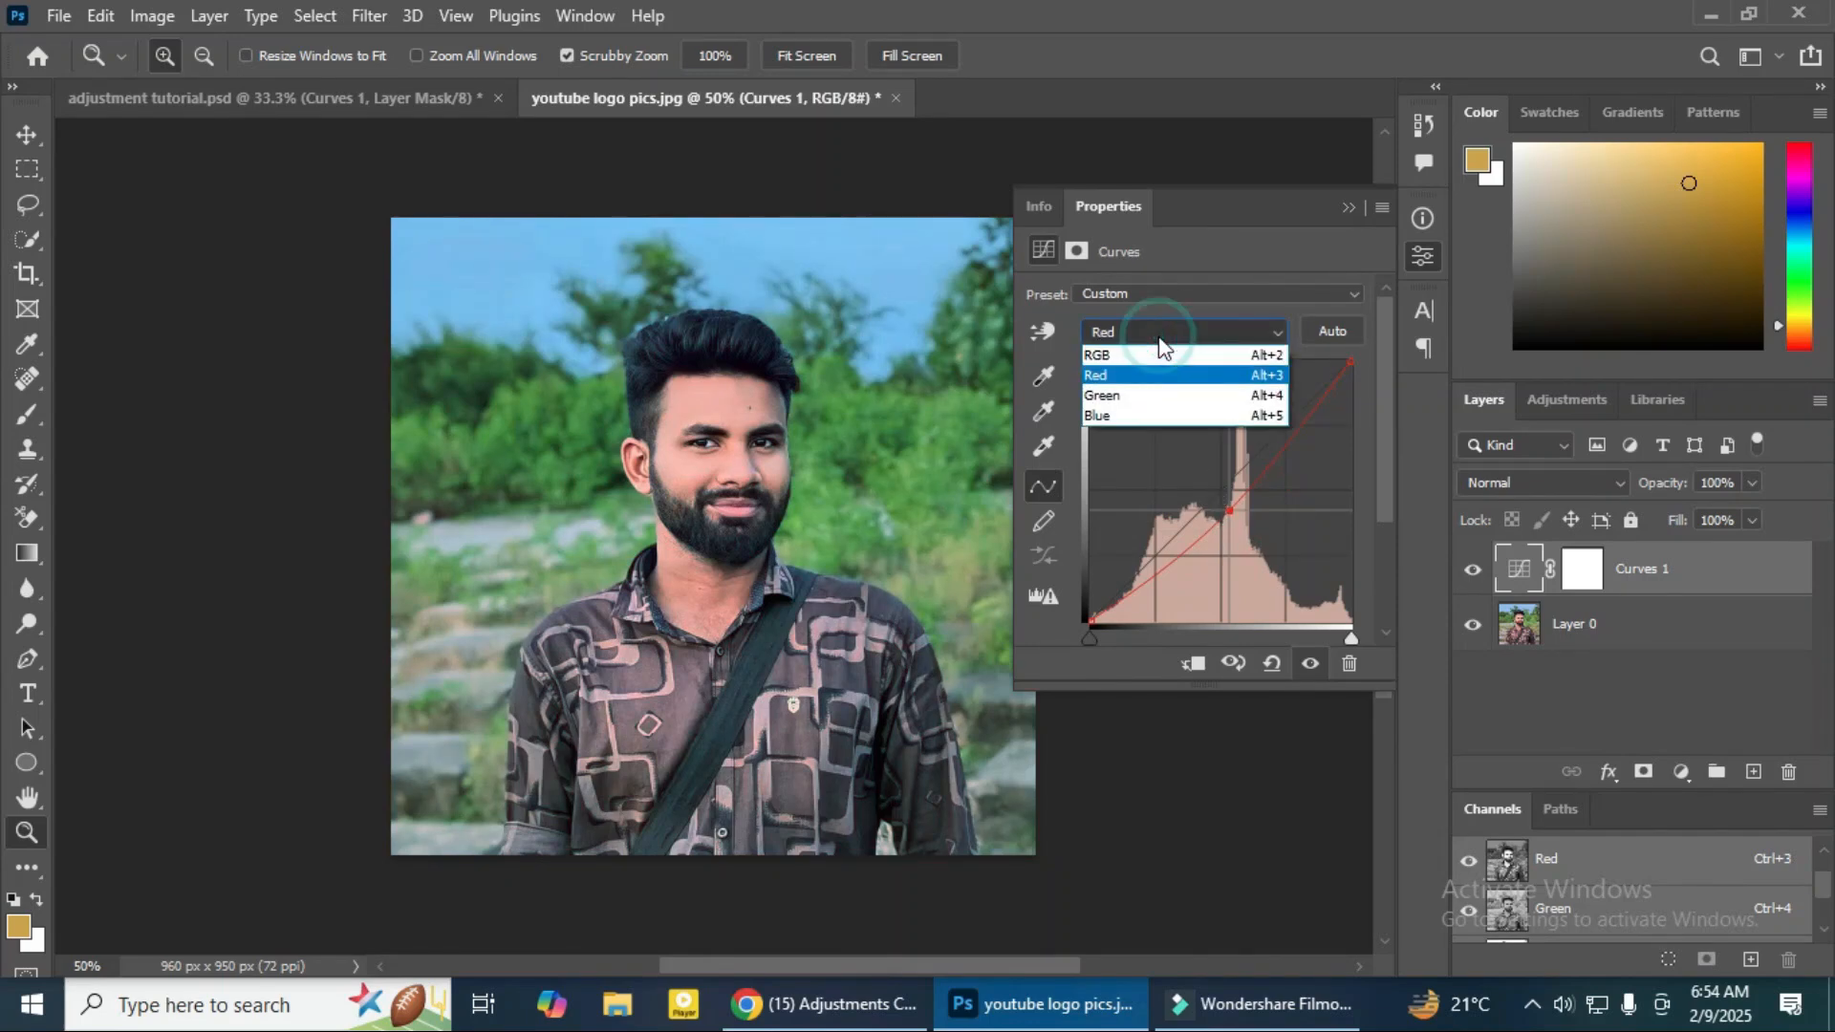
{"action": "left_click", "coordinate": [1224, 502]}
{"action": "left_click_drag", "start_coordinate": [1230, 508], "coordinate": [1214, 497]}
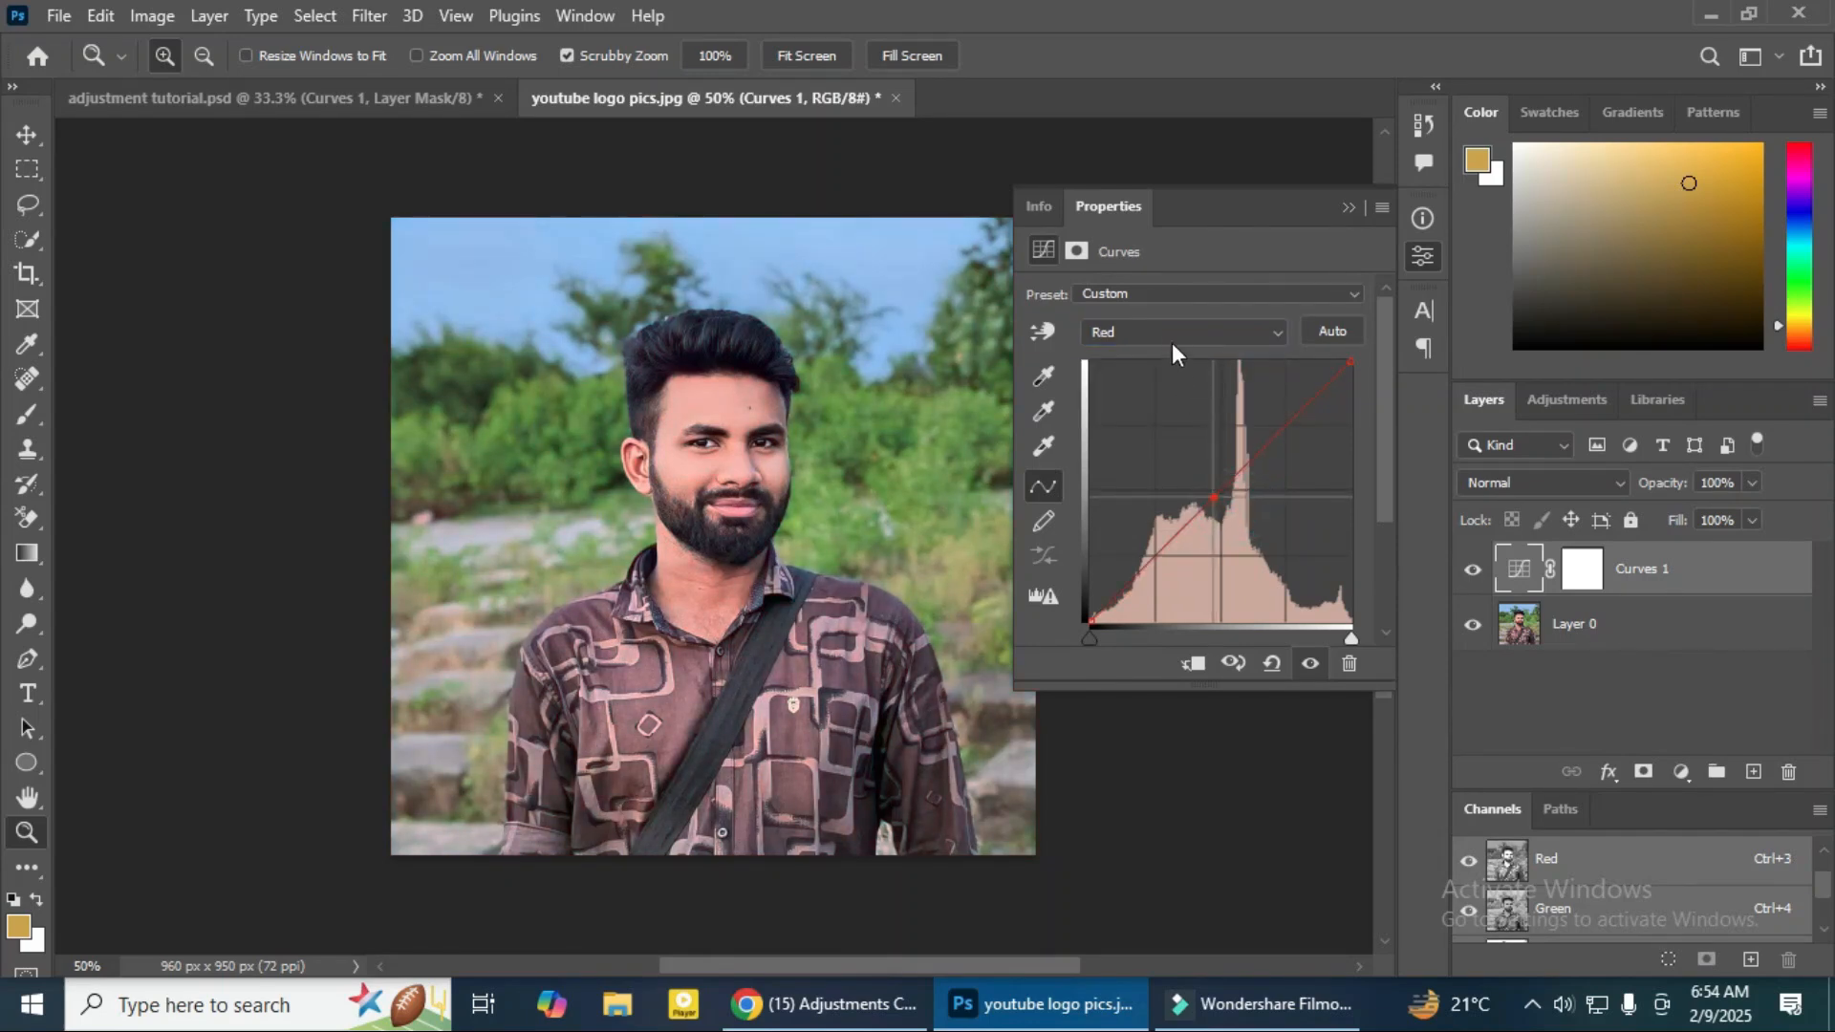
Step: Bend the Green channel's curve up and then strongly down at the midtones, and bring its point back close to the diagonal
{"action": "left_click", "coordinate": [1172, 335]}
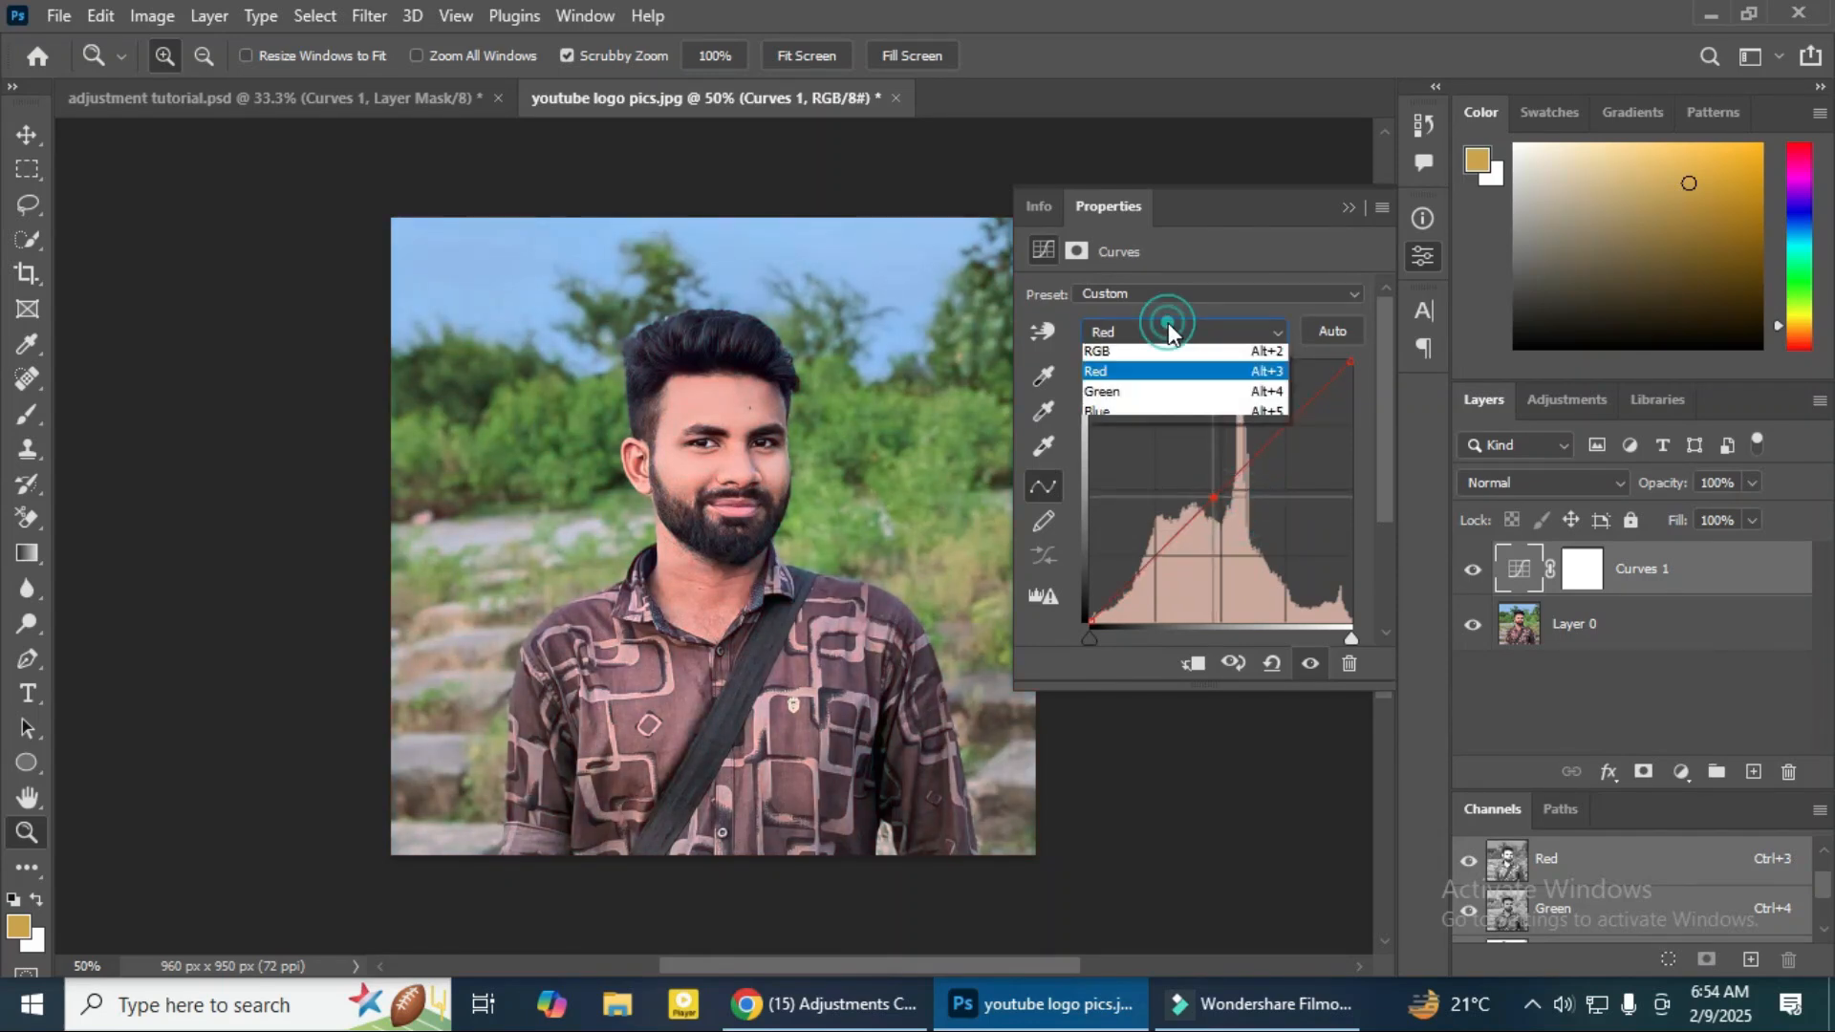
{"action": "left_click", "coordinate": [1175, 402]}
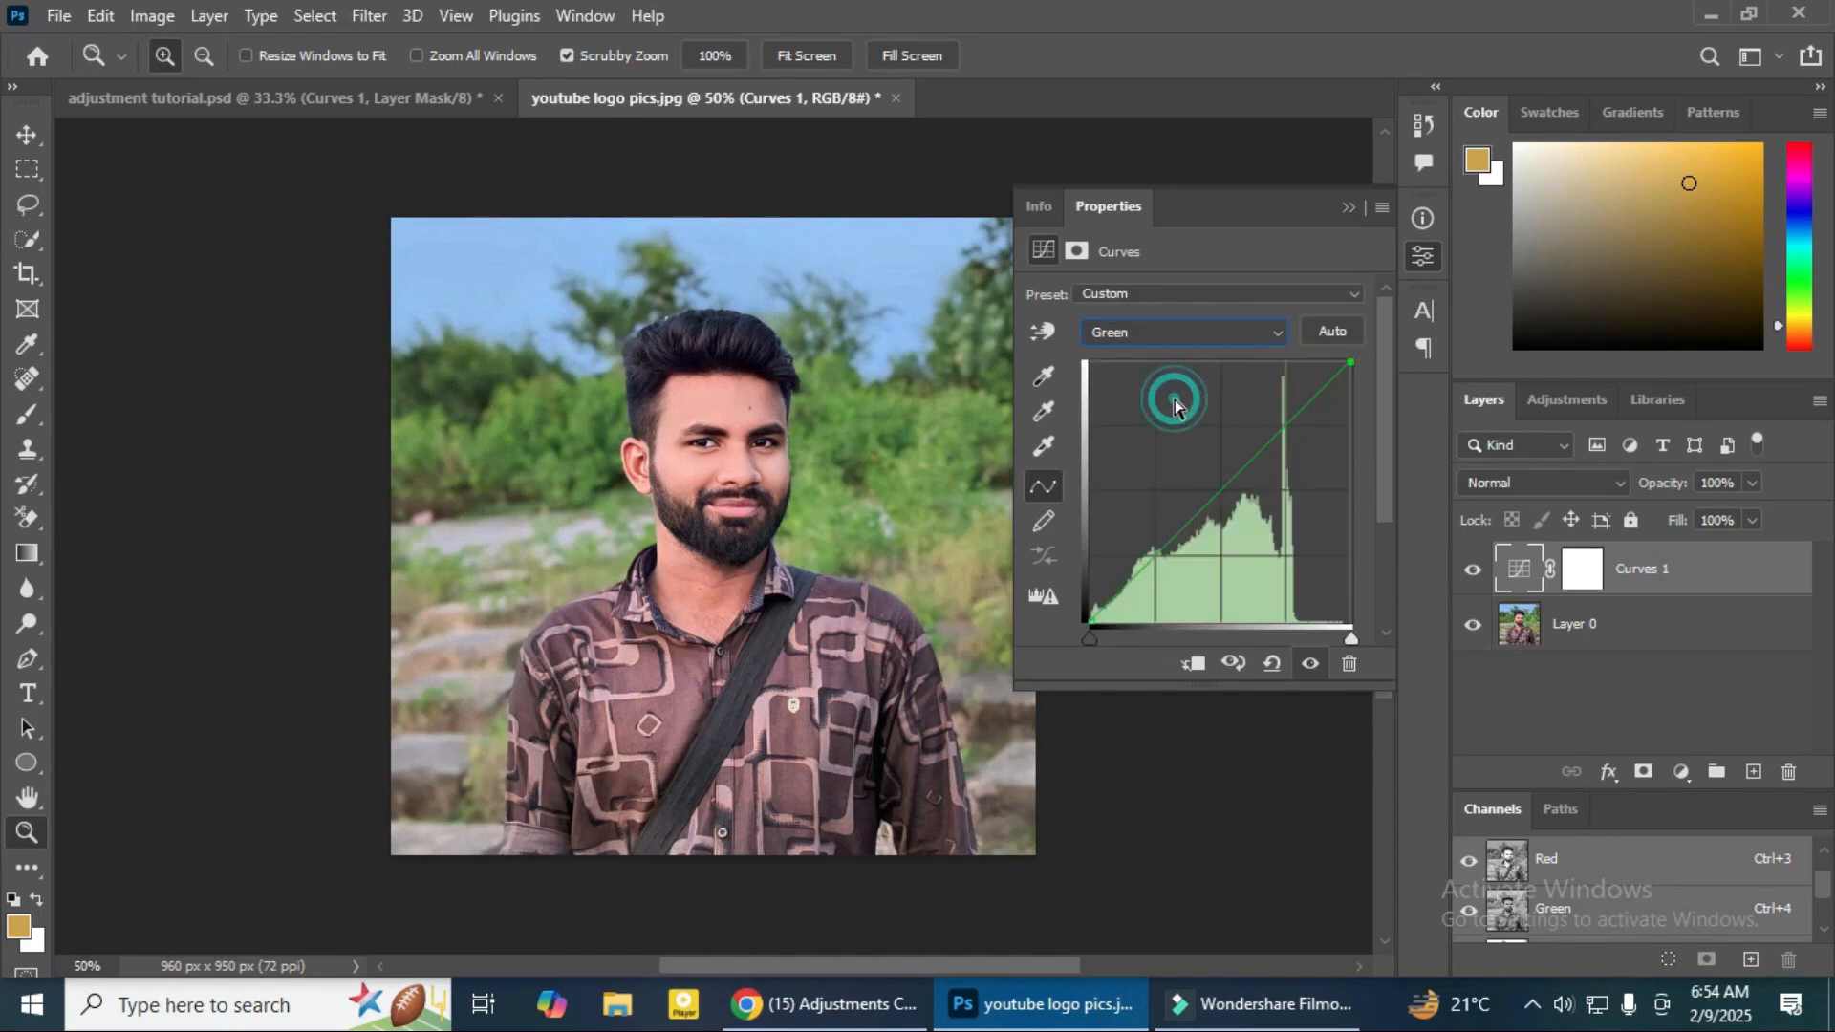
{"action": "left_click", "coordinate": [1214, 489]}
{"action": "mouse_move", "coordinate": [1214, 489]}
{"action": "left_mouse_down"}
{"action": "mouse_move", "coordinate": [1183, 437]}
{"action": "mouse_move", "coordinate": [1214, 462]}
{"action": "left_mouse_up"}
{"action": "left_click_drag", "start_coordinate": [1224, 475], "coordinate": [1274, 531]}
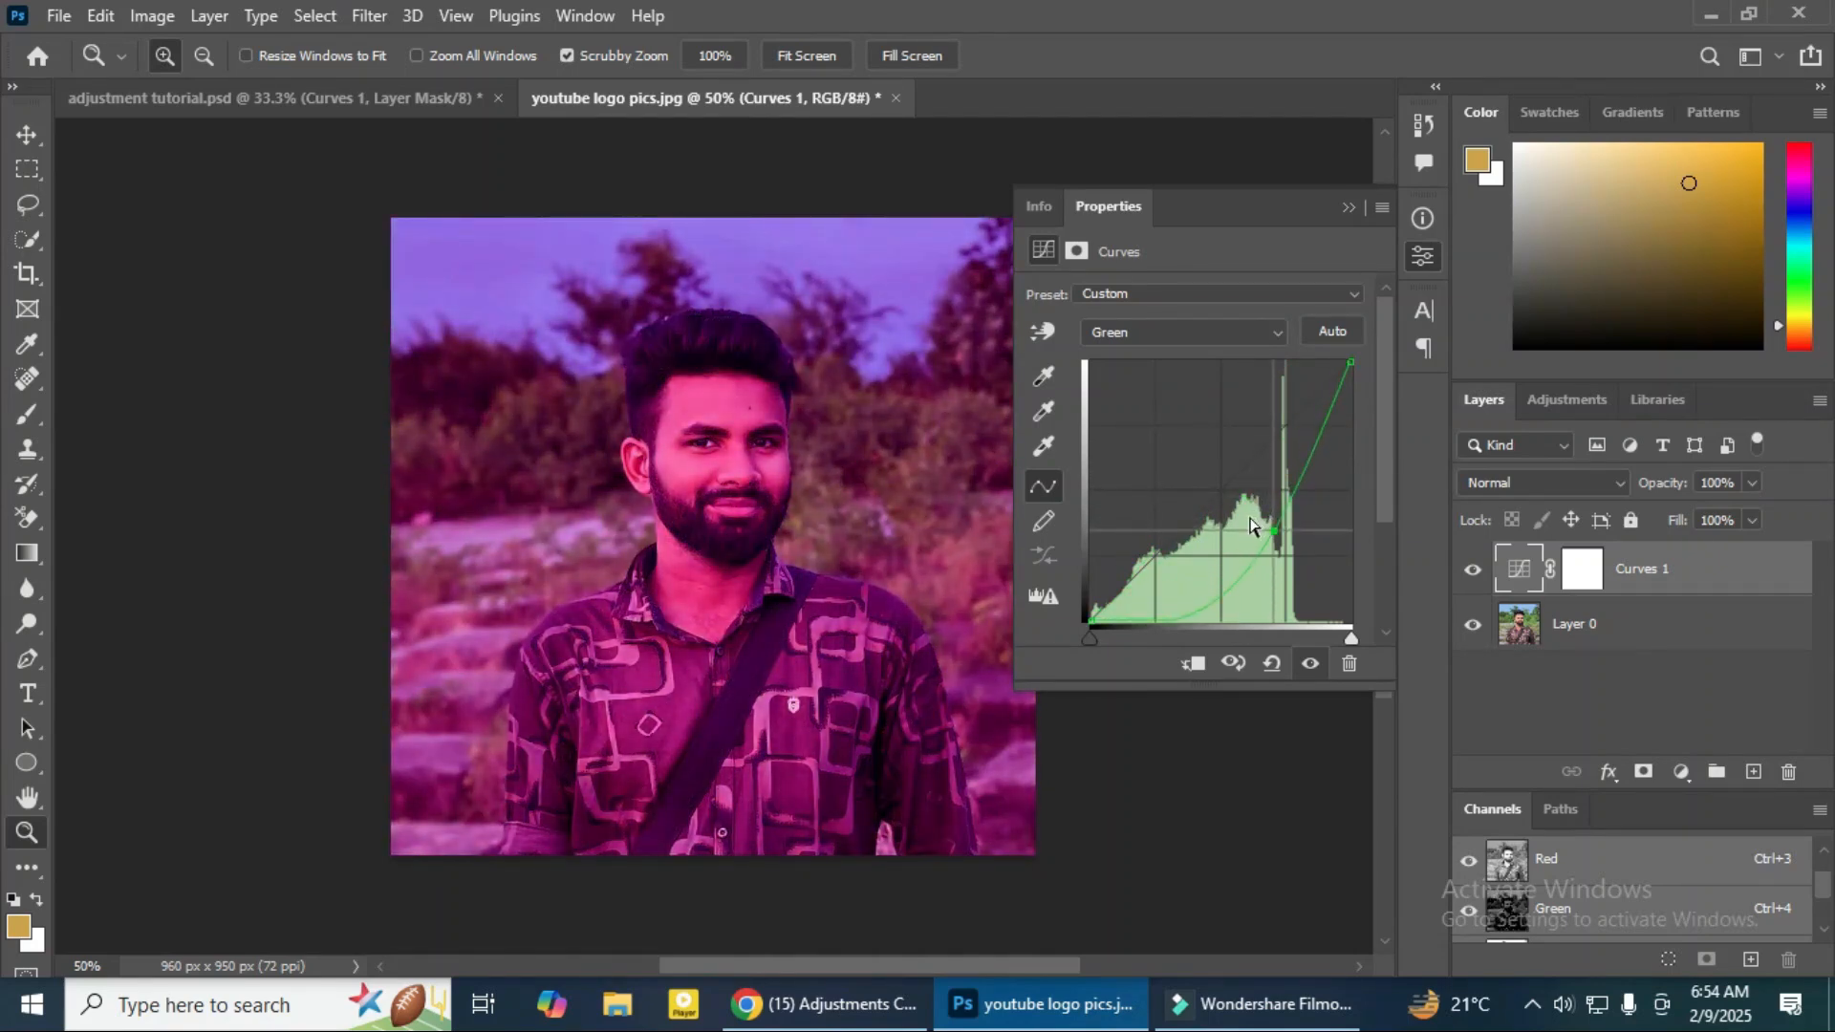
{"action": "left_click_drag", "start_coordinate": [1263, 525], "coordinate": [1234, 487]}
Step: Raise the Blue channel's curve strongly to tint the portrait blue, and bring its point back near the diagonal
{"action": "left_click", "coordinate": [1158, 329]}
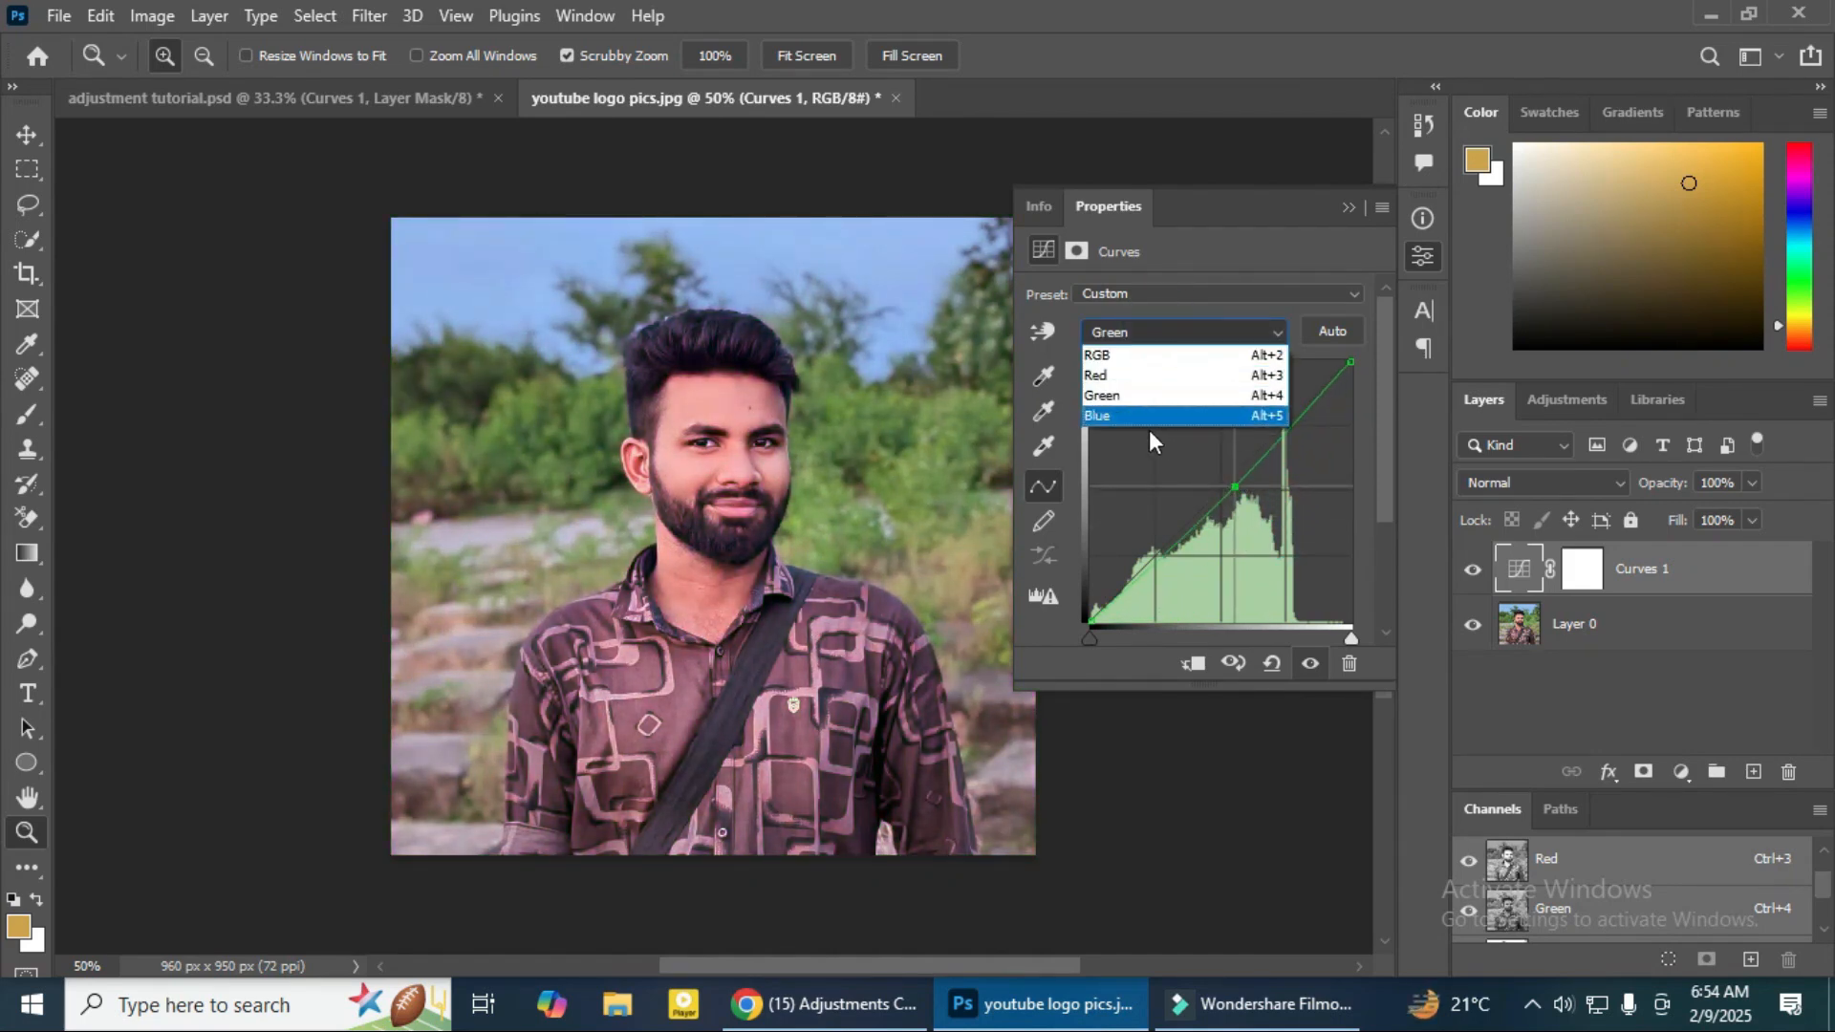
{"action": "left_click", "coordinate": [1149, 413]}
{"action": "left_click_drag", "start_coordinate": [1221, 489], "coordinate": [1282, 518]}
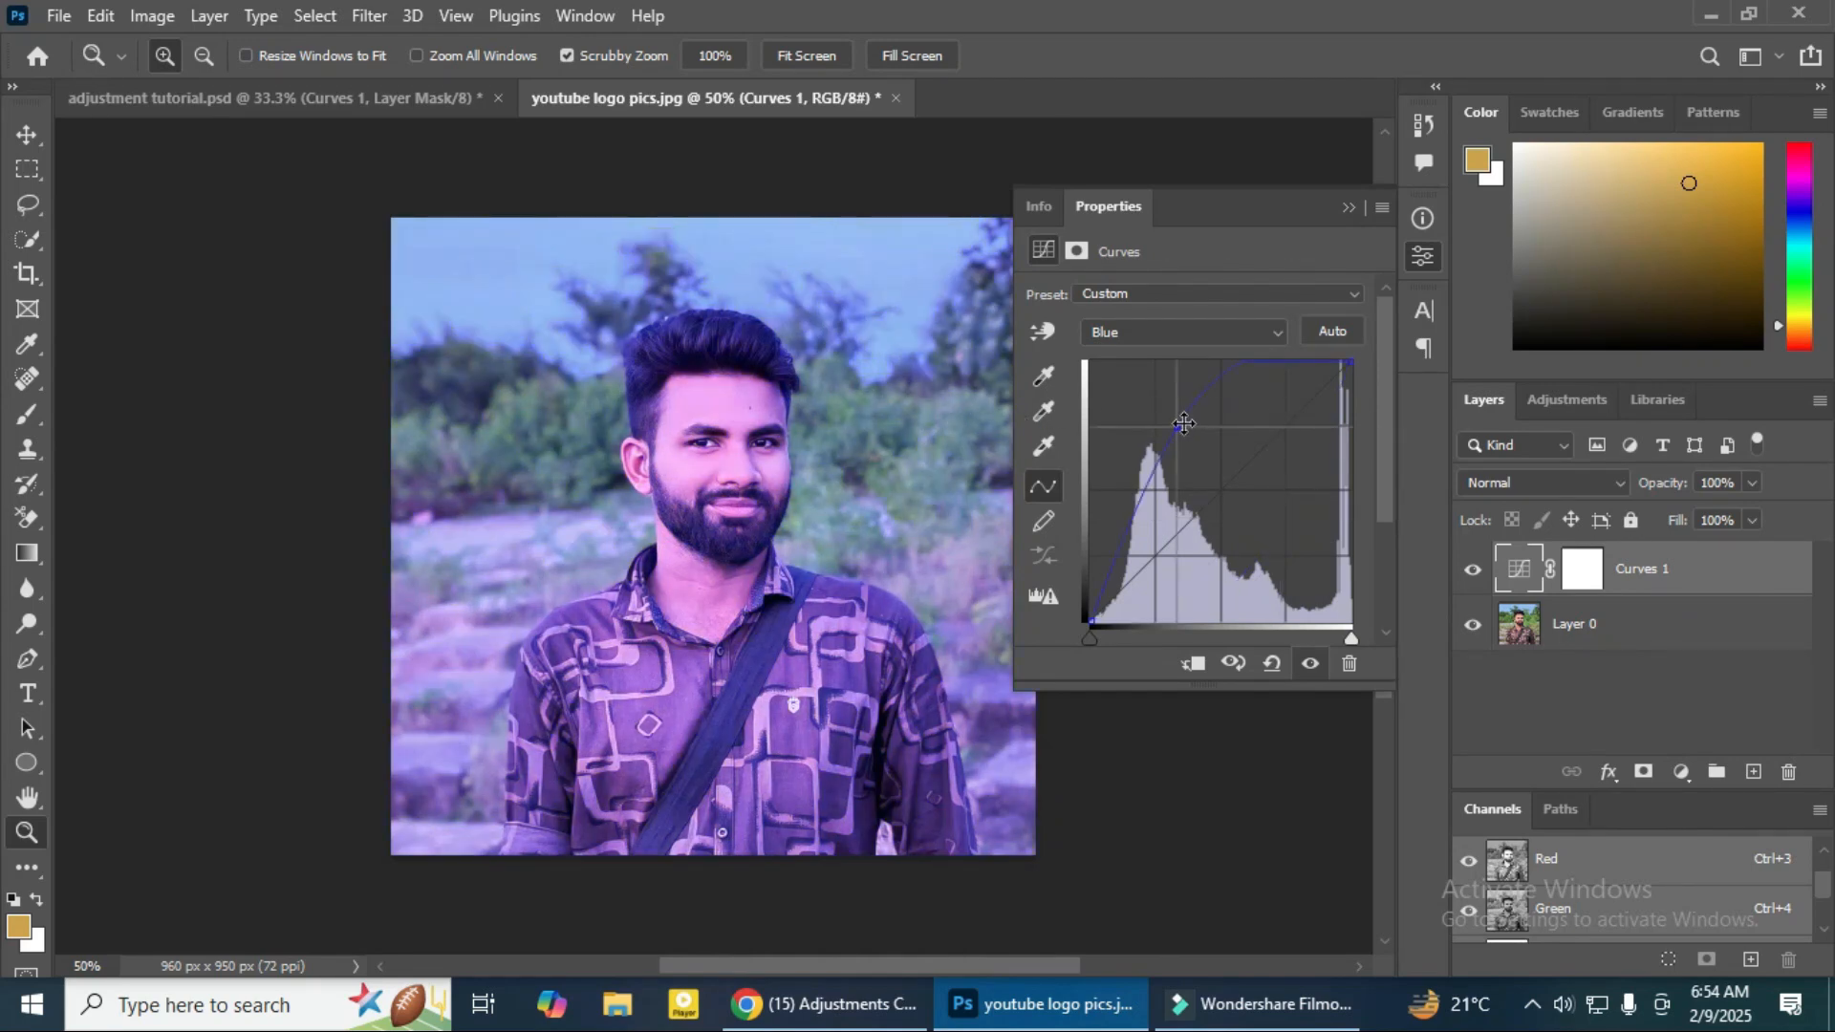
{"action": "left_click", "coordinate": [1182, 429]}
{"action": "left_click_drag", "start_coordinate": [1182, 429], "coordinate": [1208, 494]}
Step: Add midtone, highlight and shadow points along the composite RGB curve
{"action": "left_click", "coordinate": [1218, 333]}
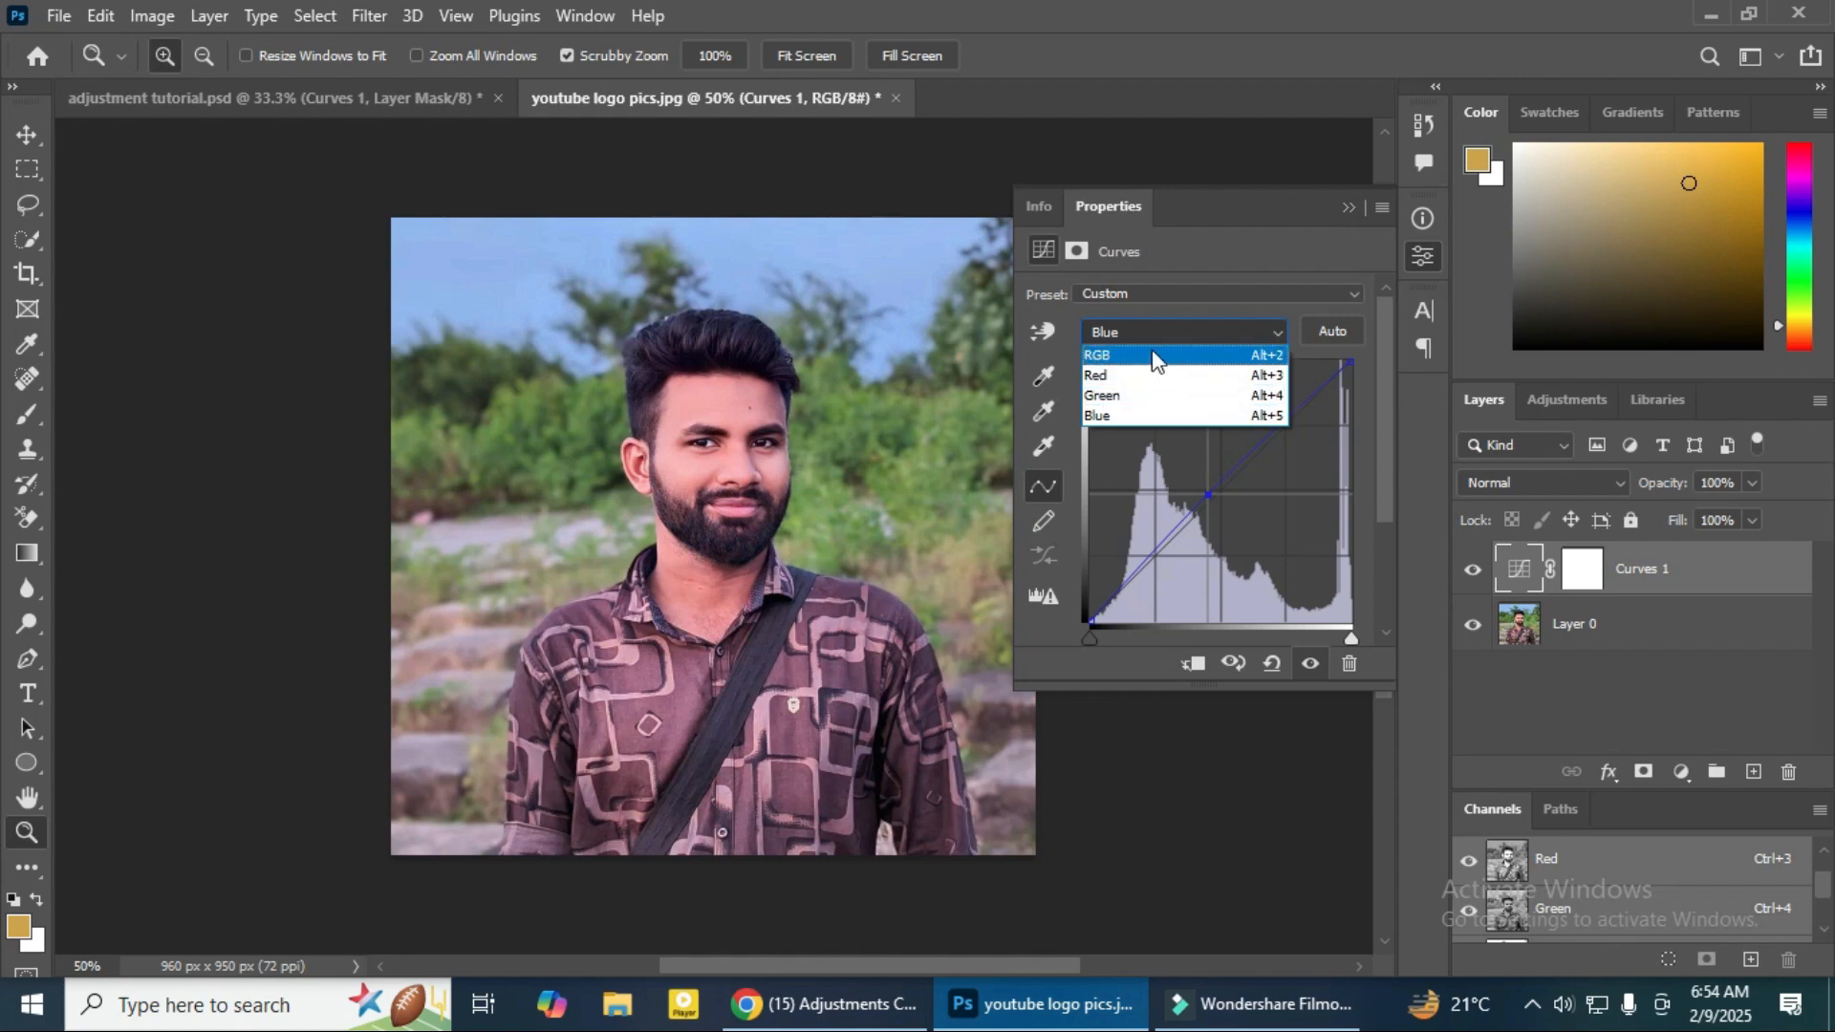
{"action": "left_click", "coordinate": [1153, 355]}
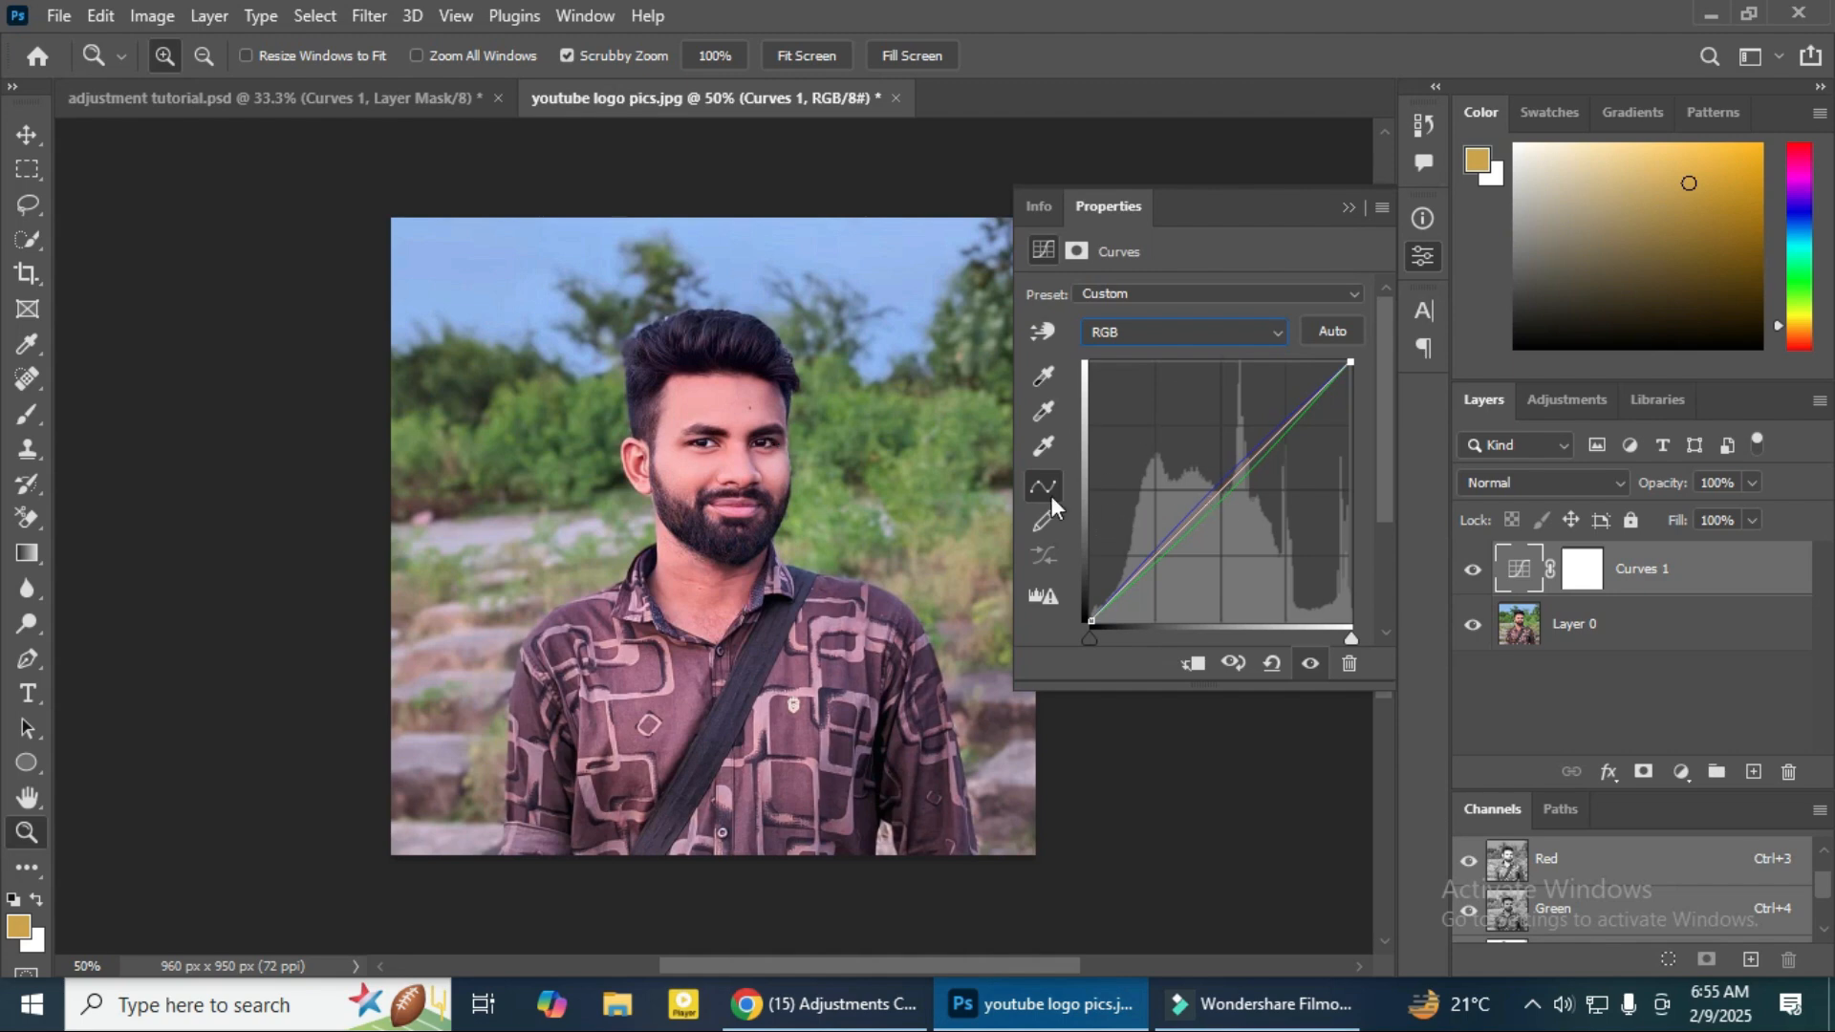
{"action": "left_click", "coordinate": [1219, 495]}
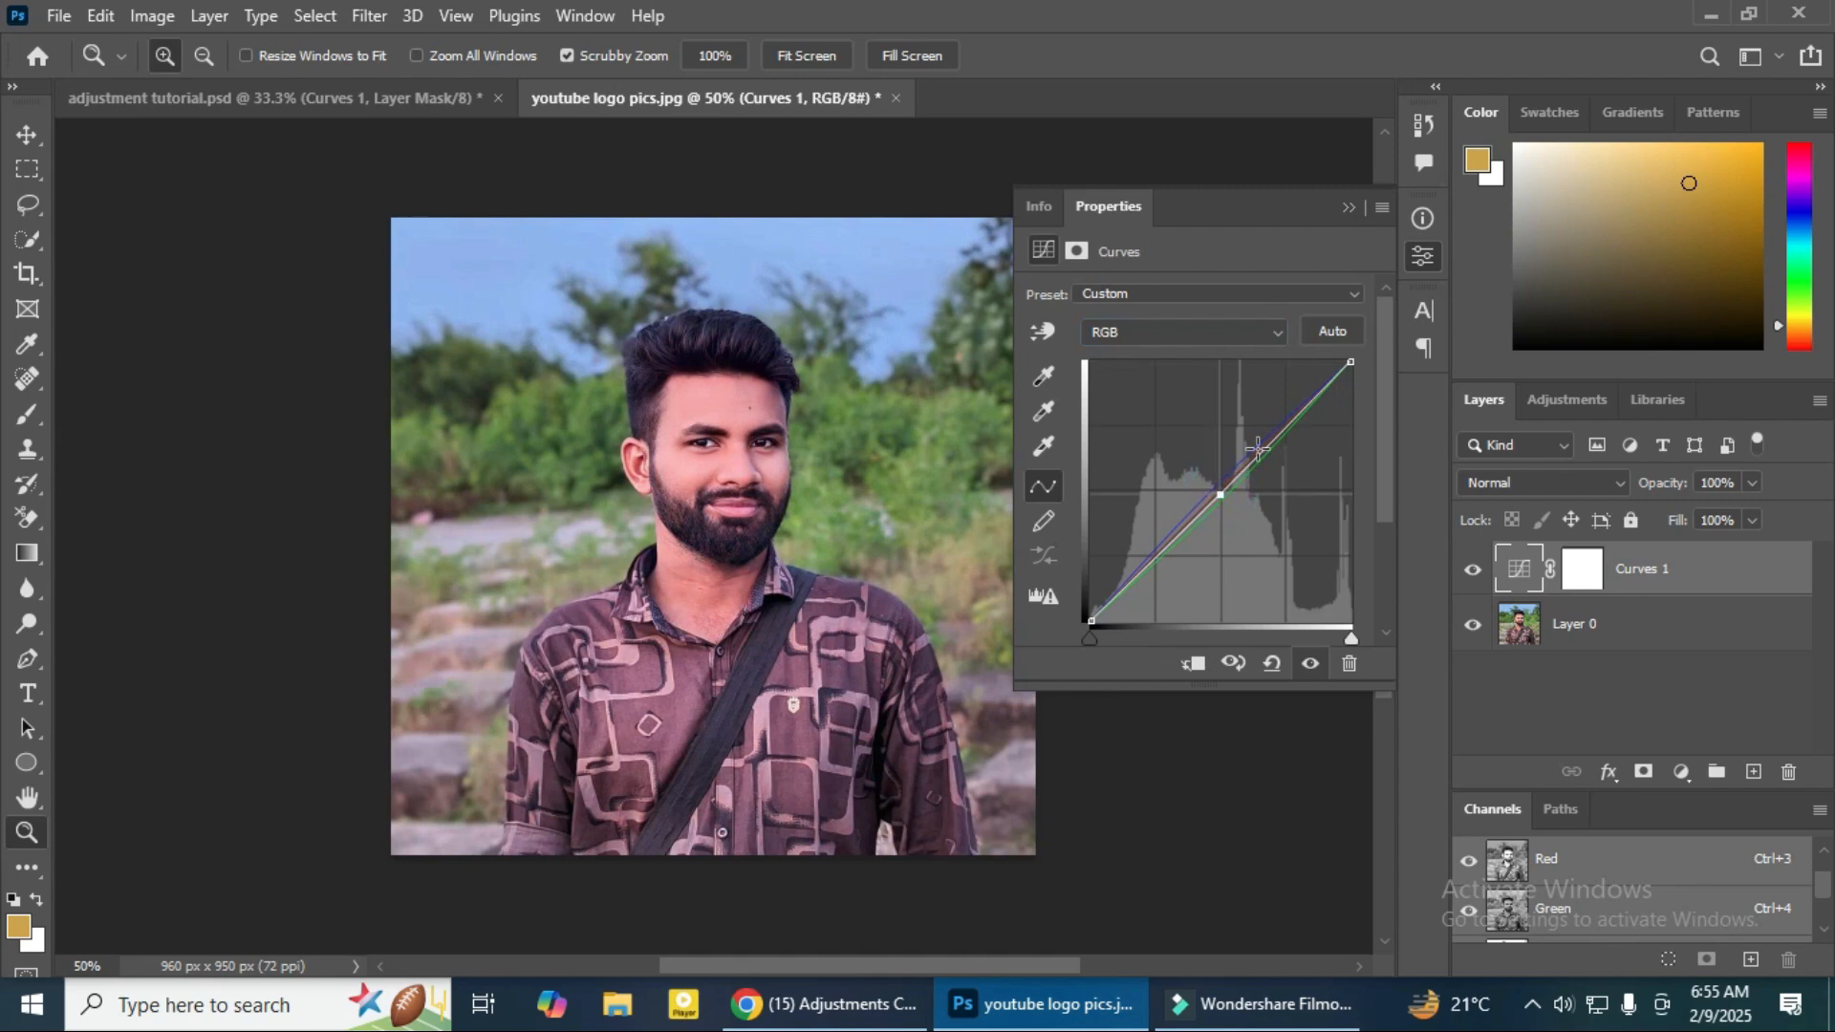
{"action": "left_click", "coordinate": [1299, 412]}
{"action": "left_click", "coordinate": [1156, 562]}
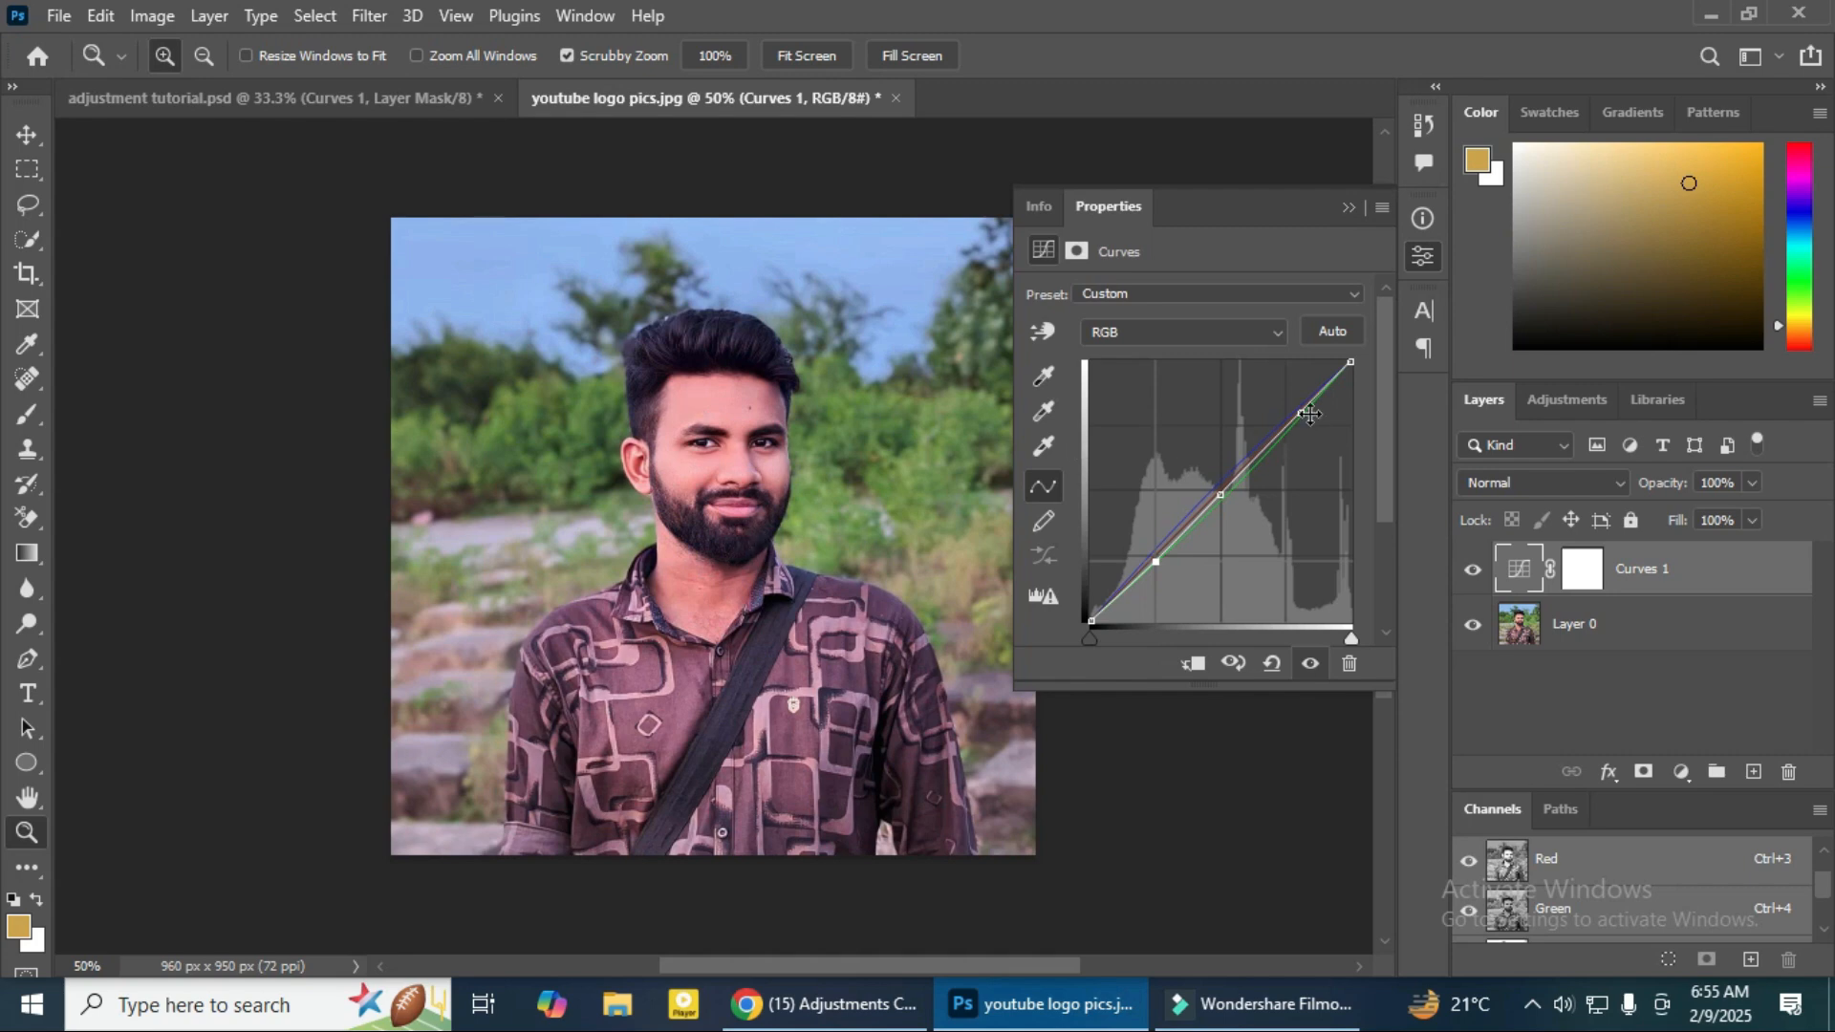
Step: Shape the RGB curve into an S by raising the highlight point and lowering the shadow point
{"action": "left_click_drag", "start_coordinate": [1302, 410], "coordinate": [1280, 406]}
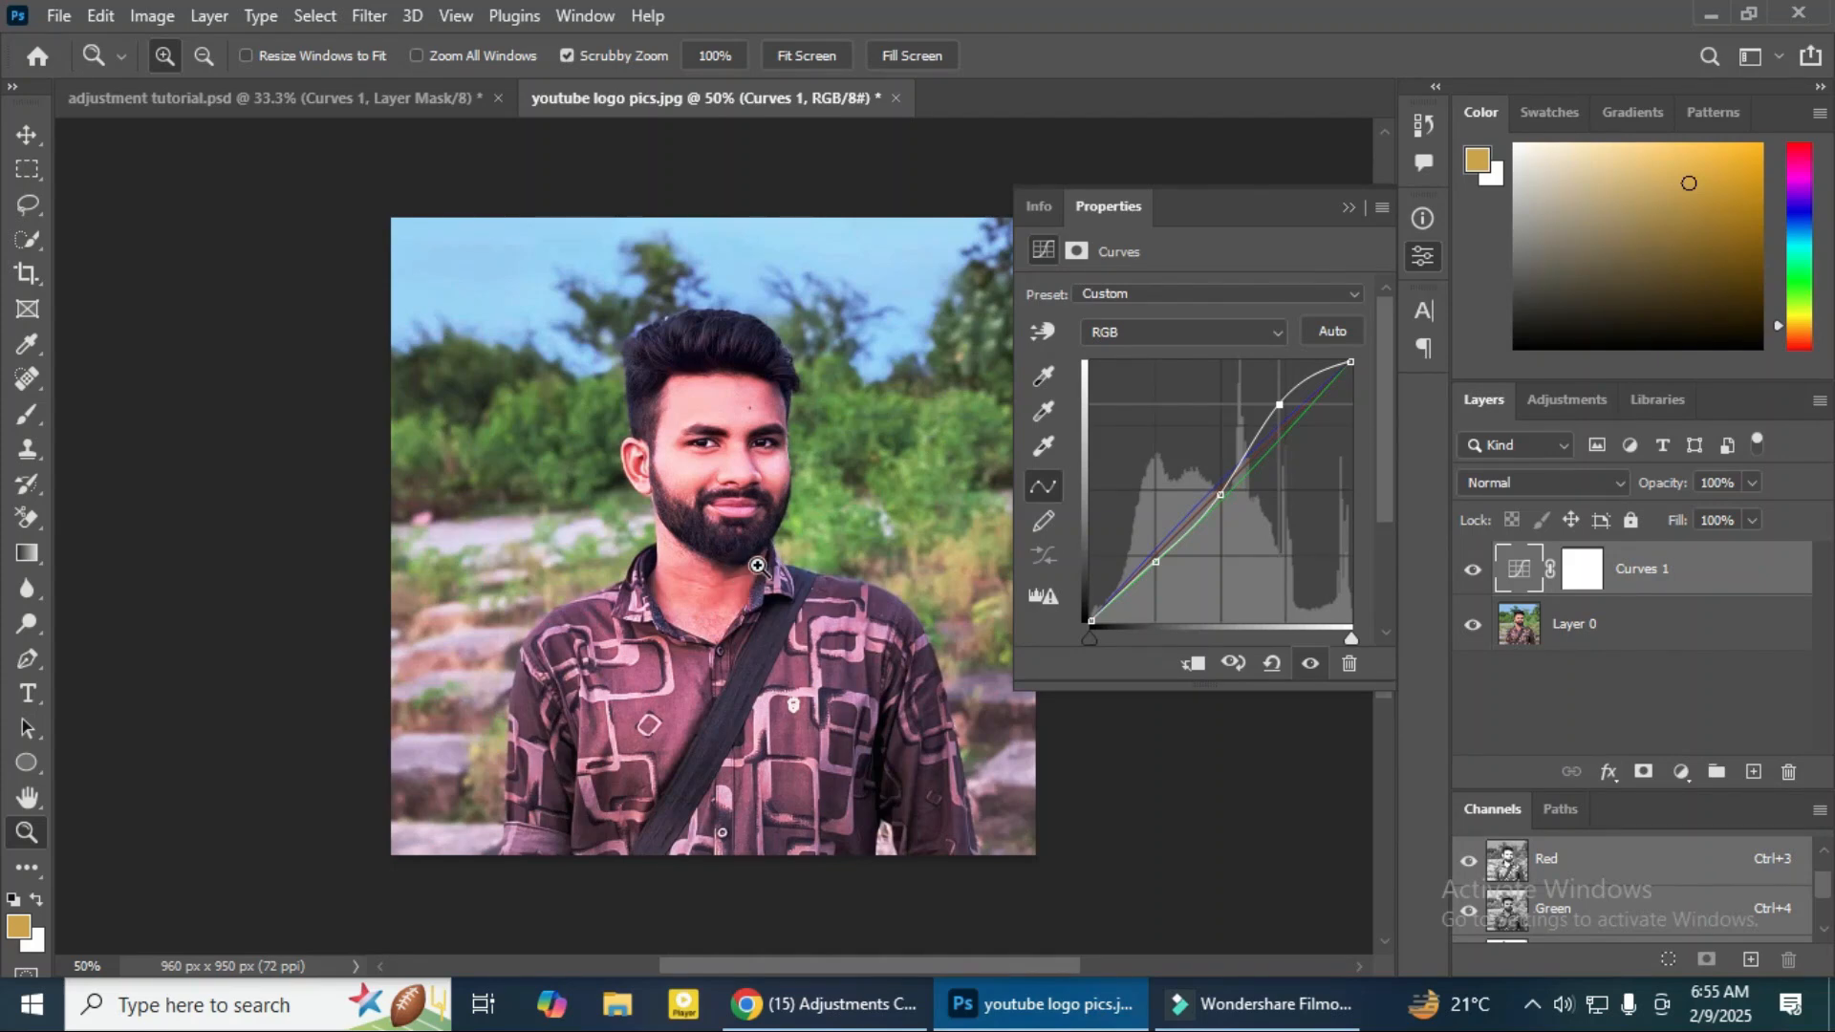
{"action": "left_click", "coordinate": [1157, 565]}
{"action": "left_click_drag", "start_coordinate": [1156, 565], "coordinate": [1171, 585]}
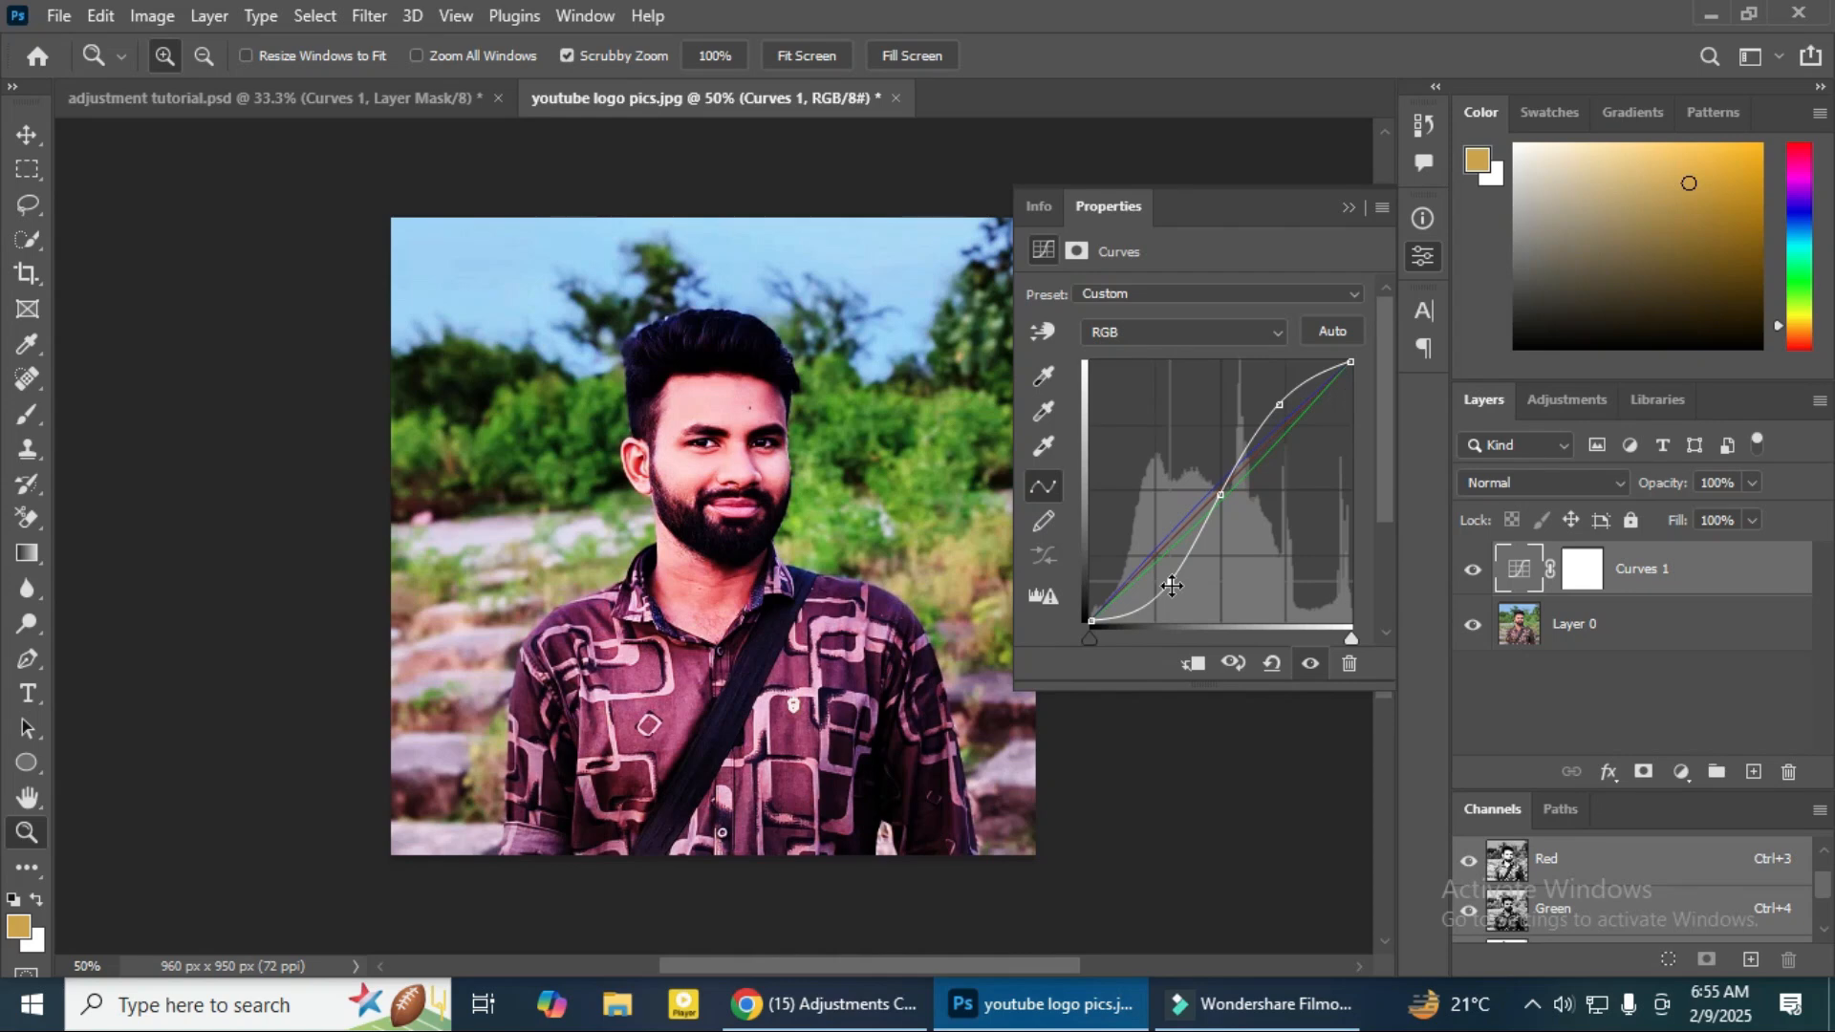
Step: Raise the RGB curve's shadow point to slightly above the diagonal and pull the midtone point below it
{"action": "left_click_drag", "start_coordinate": [1171, 586], "coordinate": [1133, 547]}
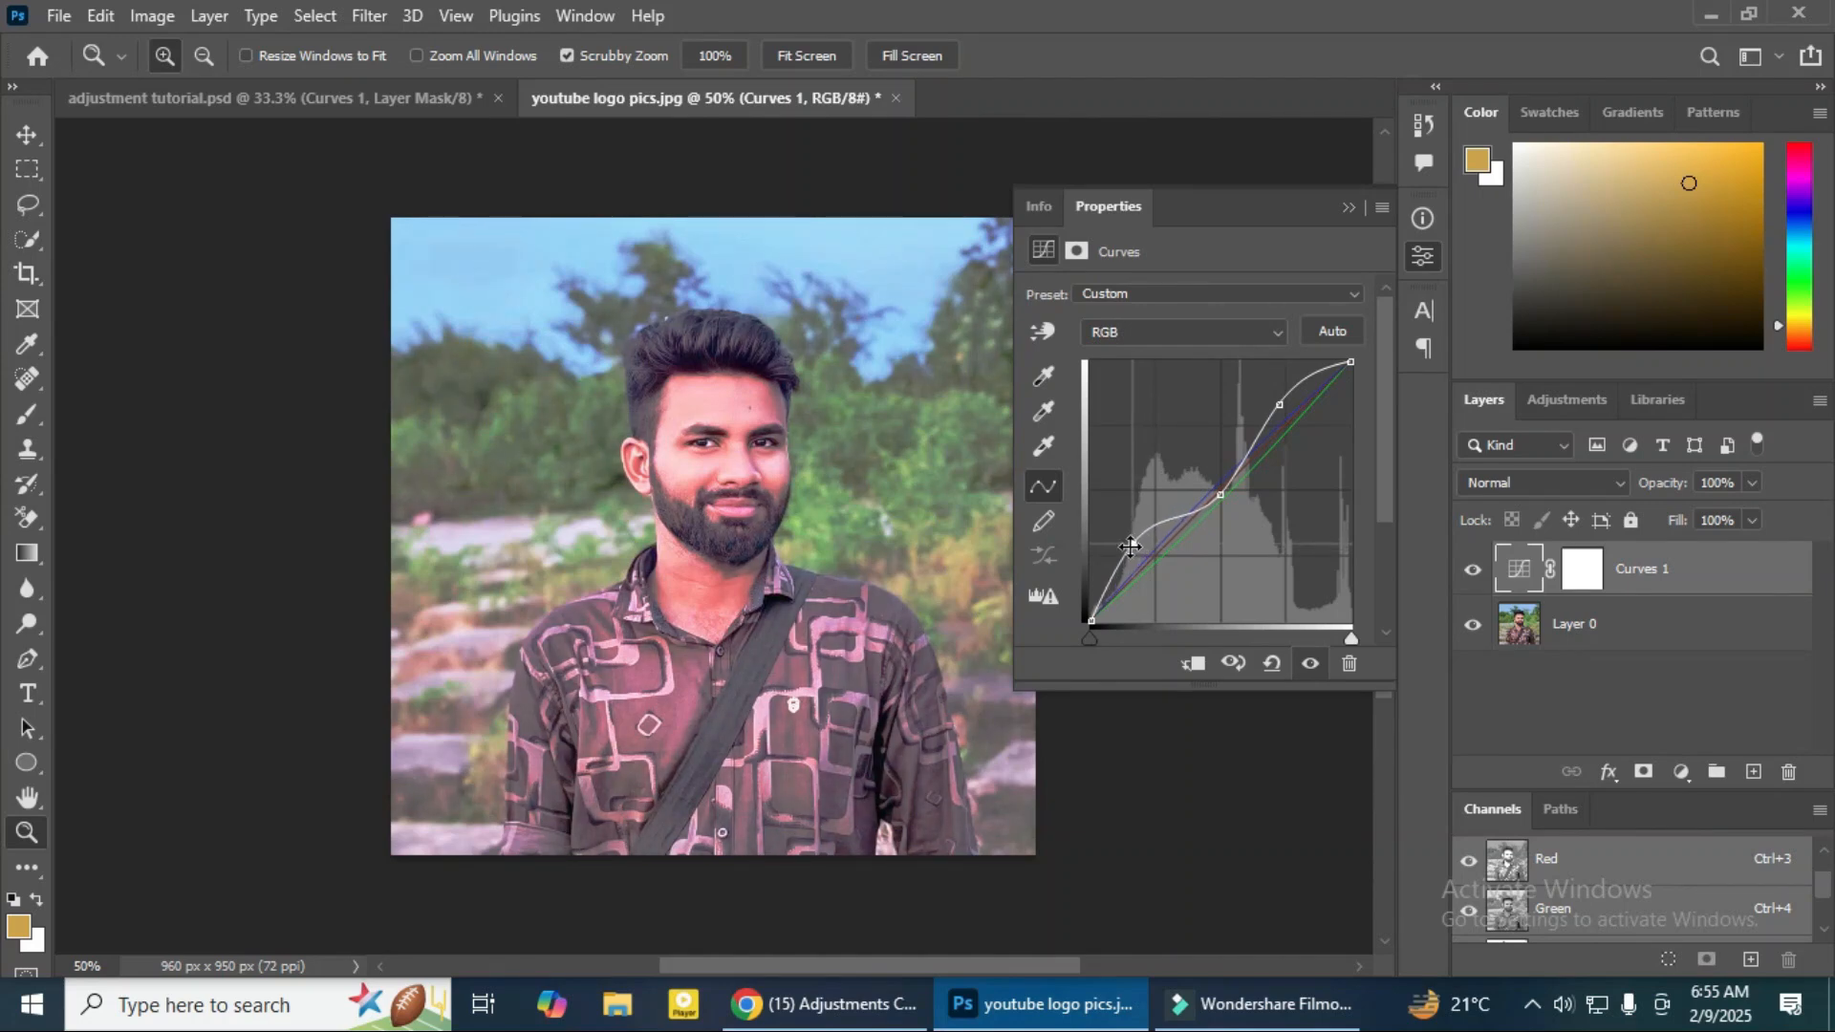
{"action": "left_click_drag", "start_coordinate": [1130, 547], "coordinate": [1145, 557]}
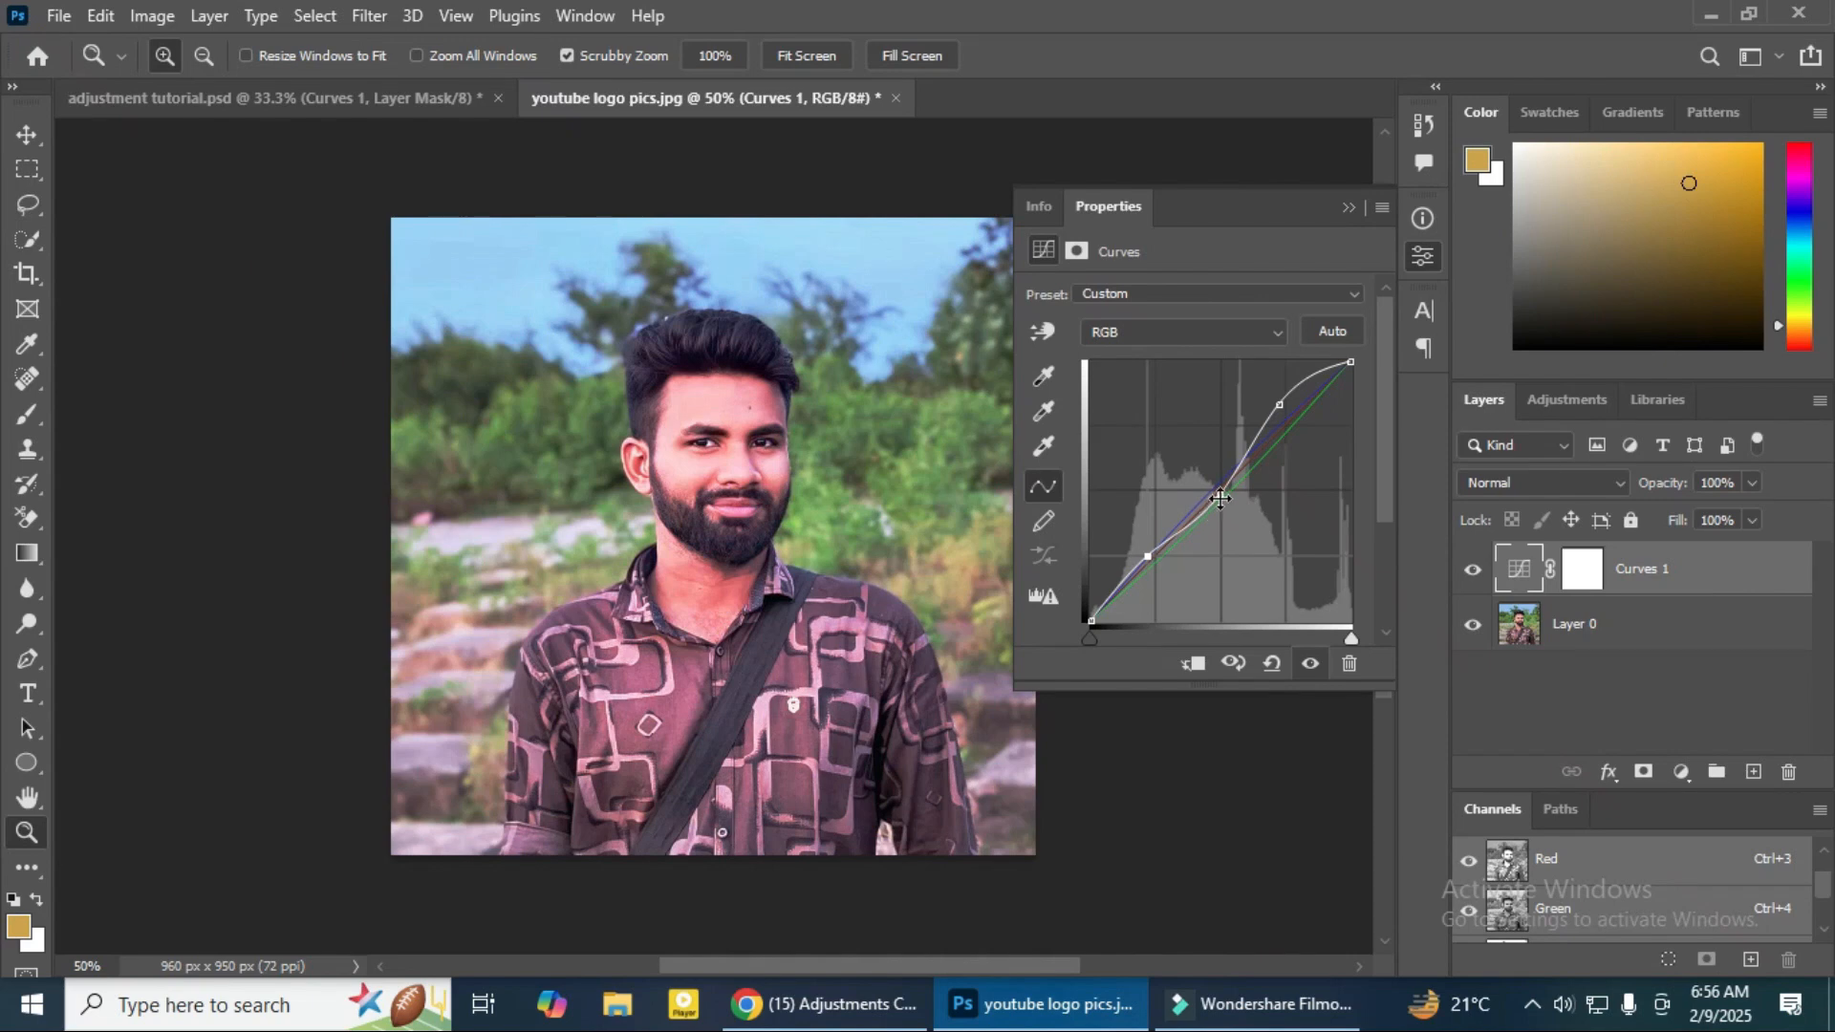
{"action": "mouse_move", "coordinate": [1222, 497]}
{"action": "left_mouse_down"}
{"action": "mouse_move", "coordinate": [1197, 469]}
{"action": "mouse_move", "coordinate": [1245, 500]}
{"action": "left_mouse_up"}
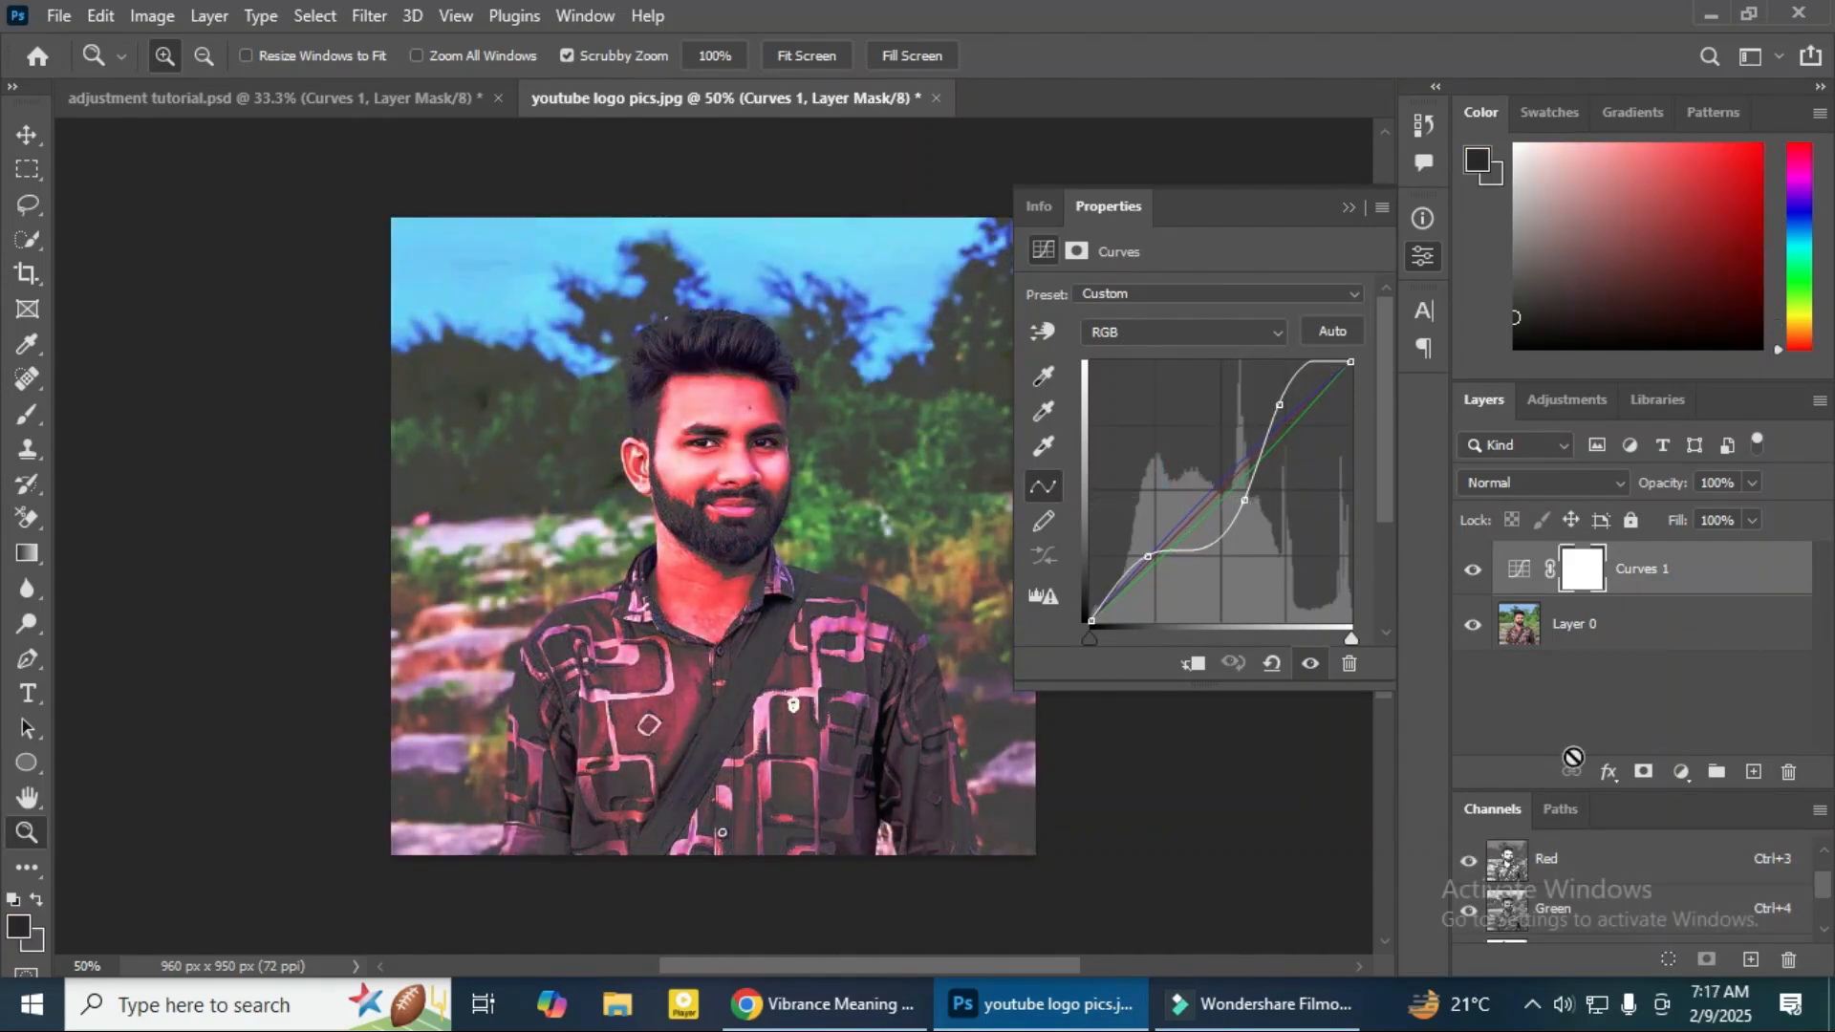
Step: Add an Exposure adjustment layer to the portrait with Exposure -3.33, Offset +0.0125 and Gamma Correction 1.35
{"action": "left_click", "coordinate": [1681, 772]}
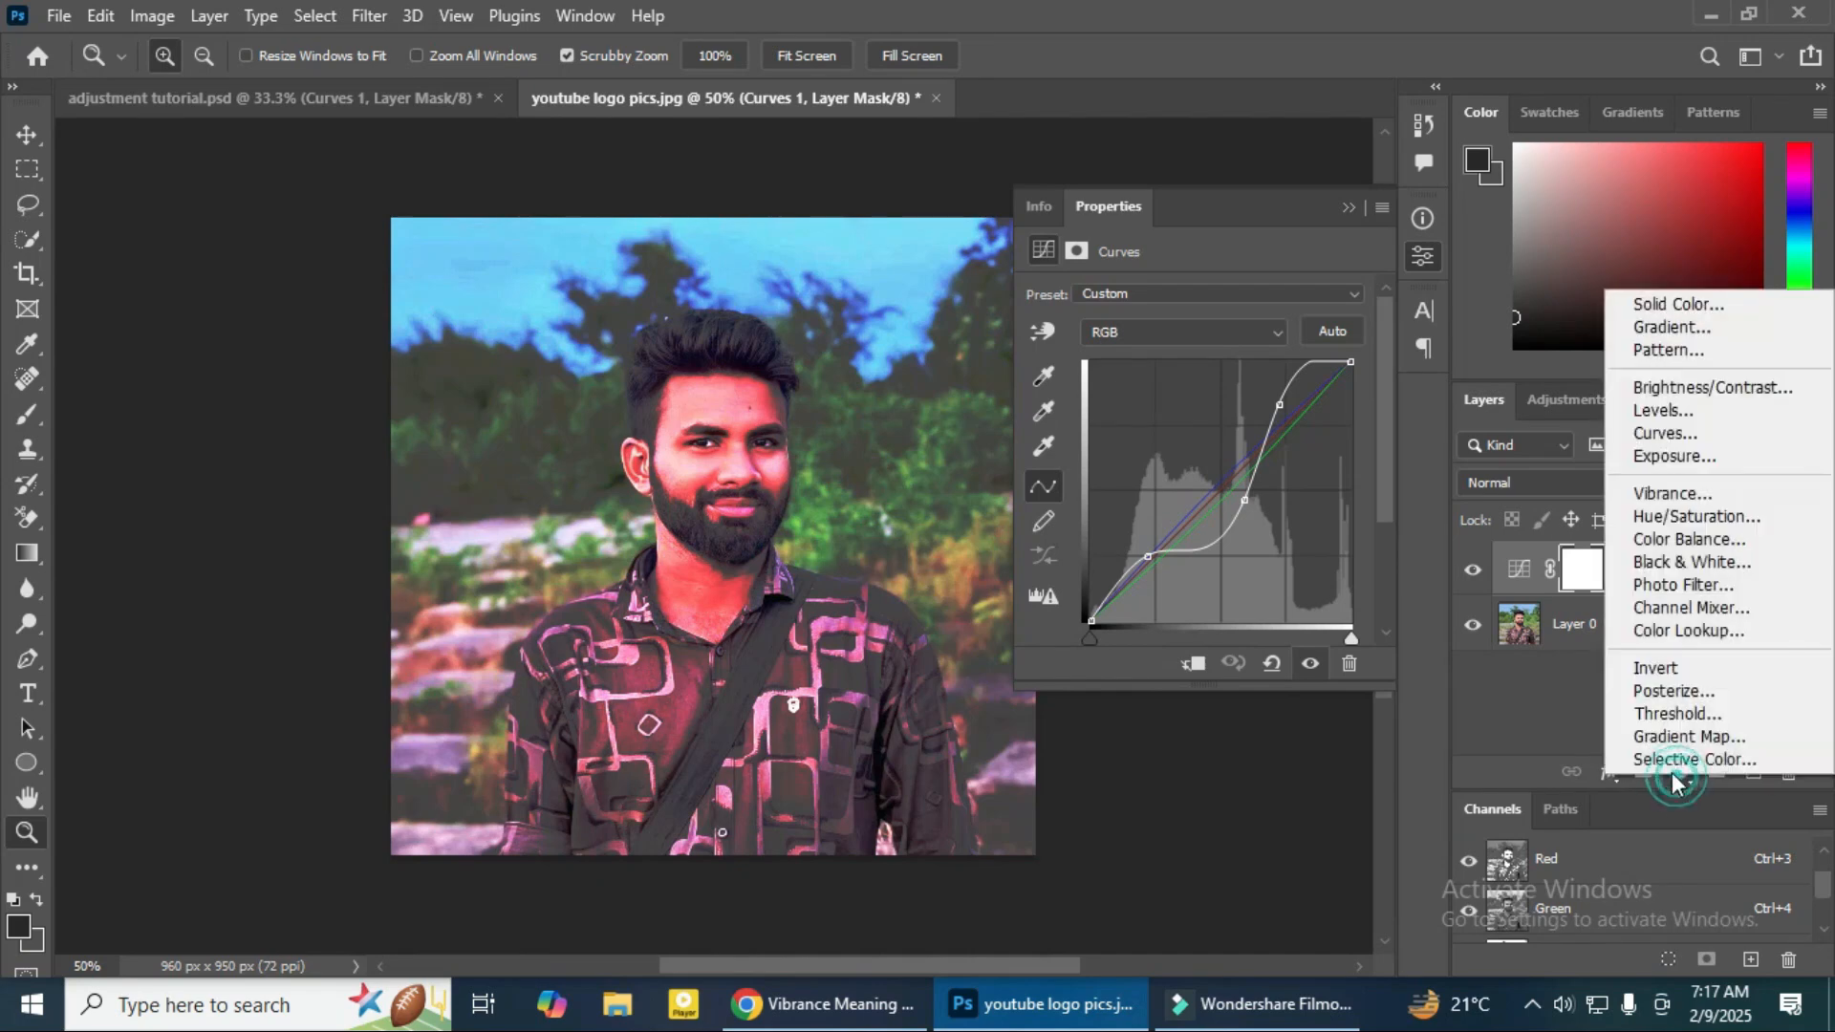
{"action": "left_click", "coordinate": [1670, 457]}
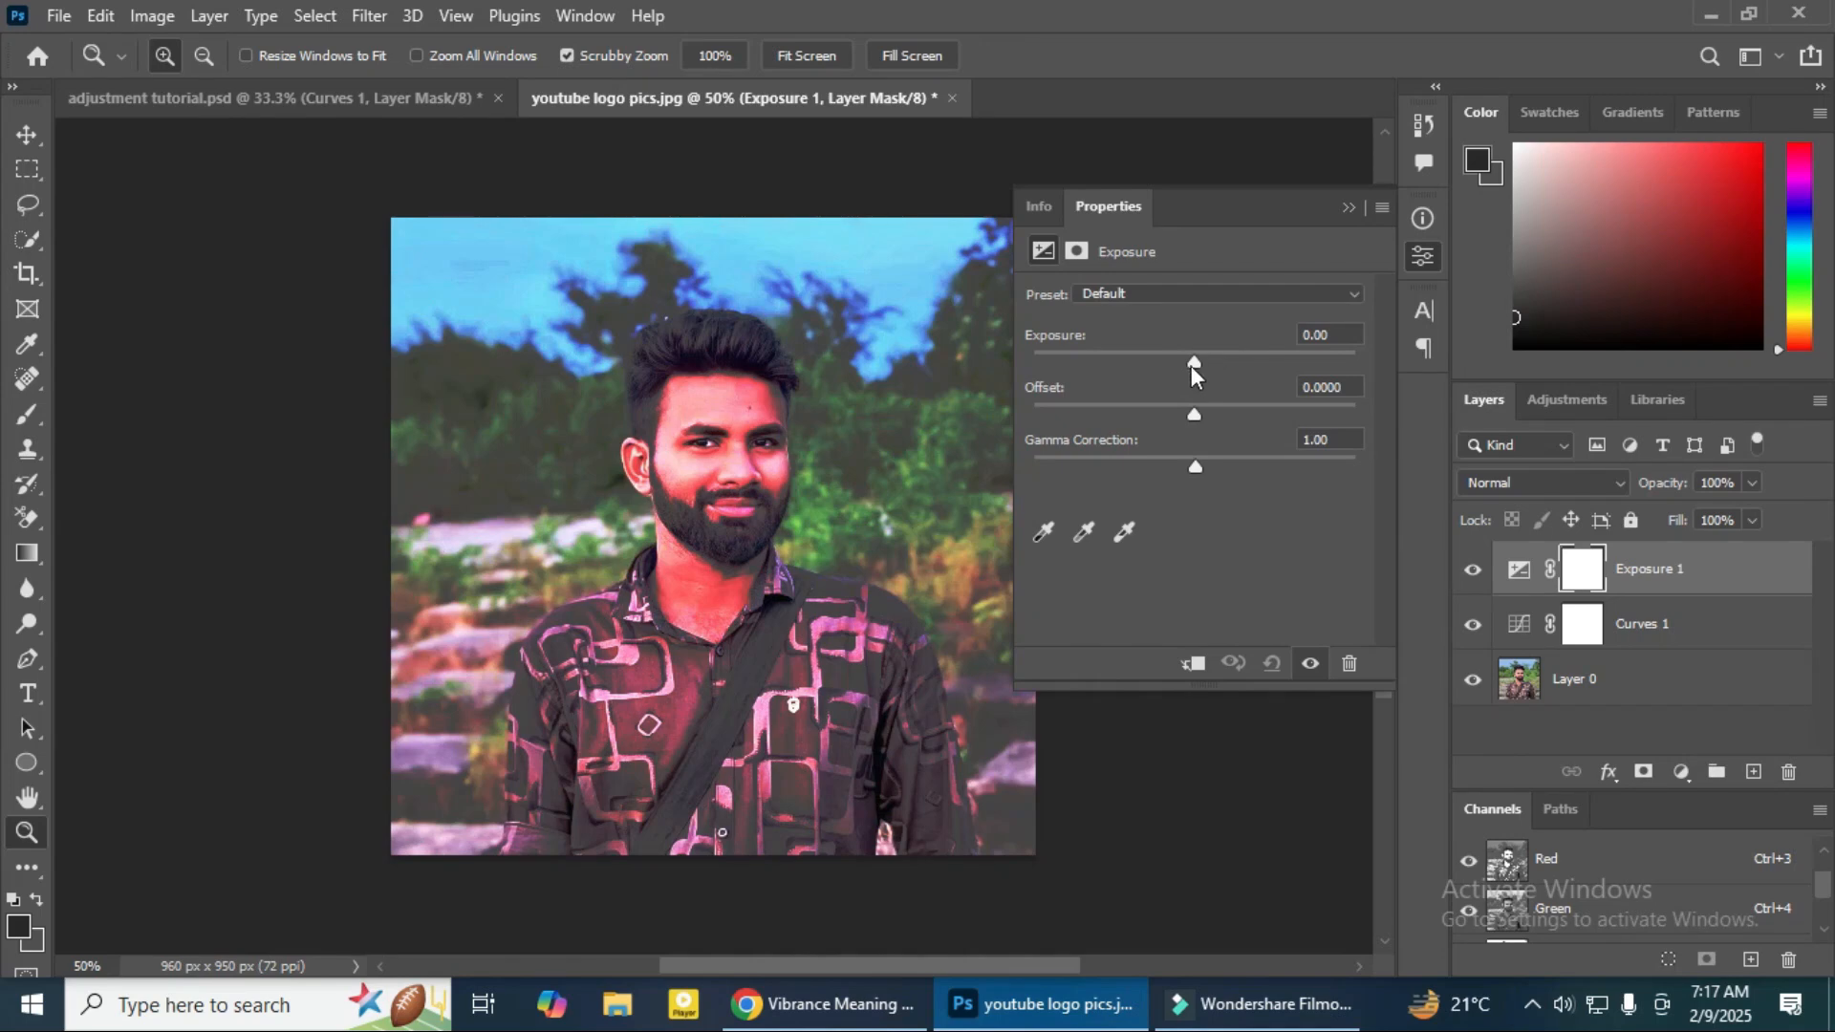
{"action": "left_click_drag", "start_coordinate": [1192, 365], "coordinate": [1115, 366]}
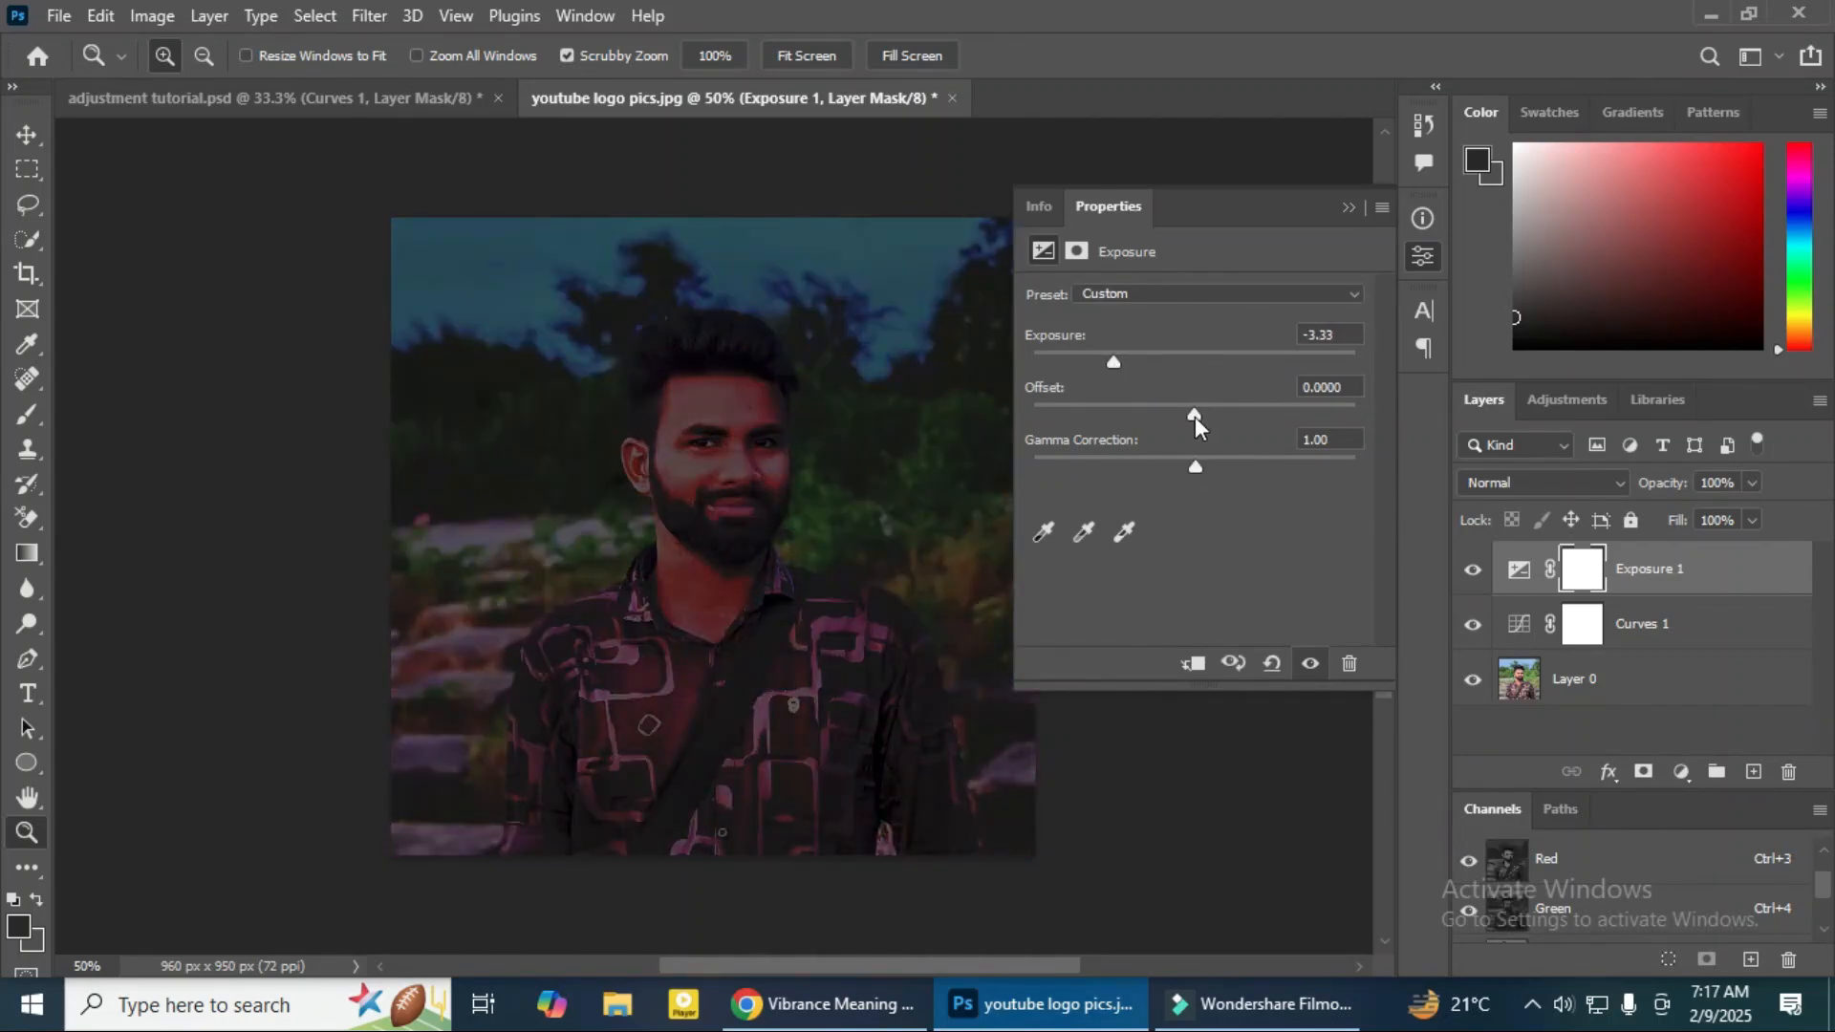
{"action": "left_click_drag", "start_coordinate": [1195, 417], "coordinate": [1160, 466]}
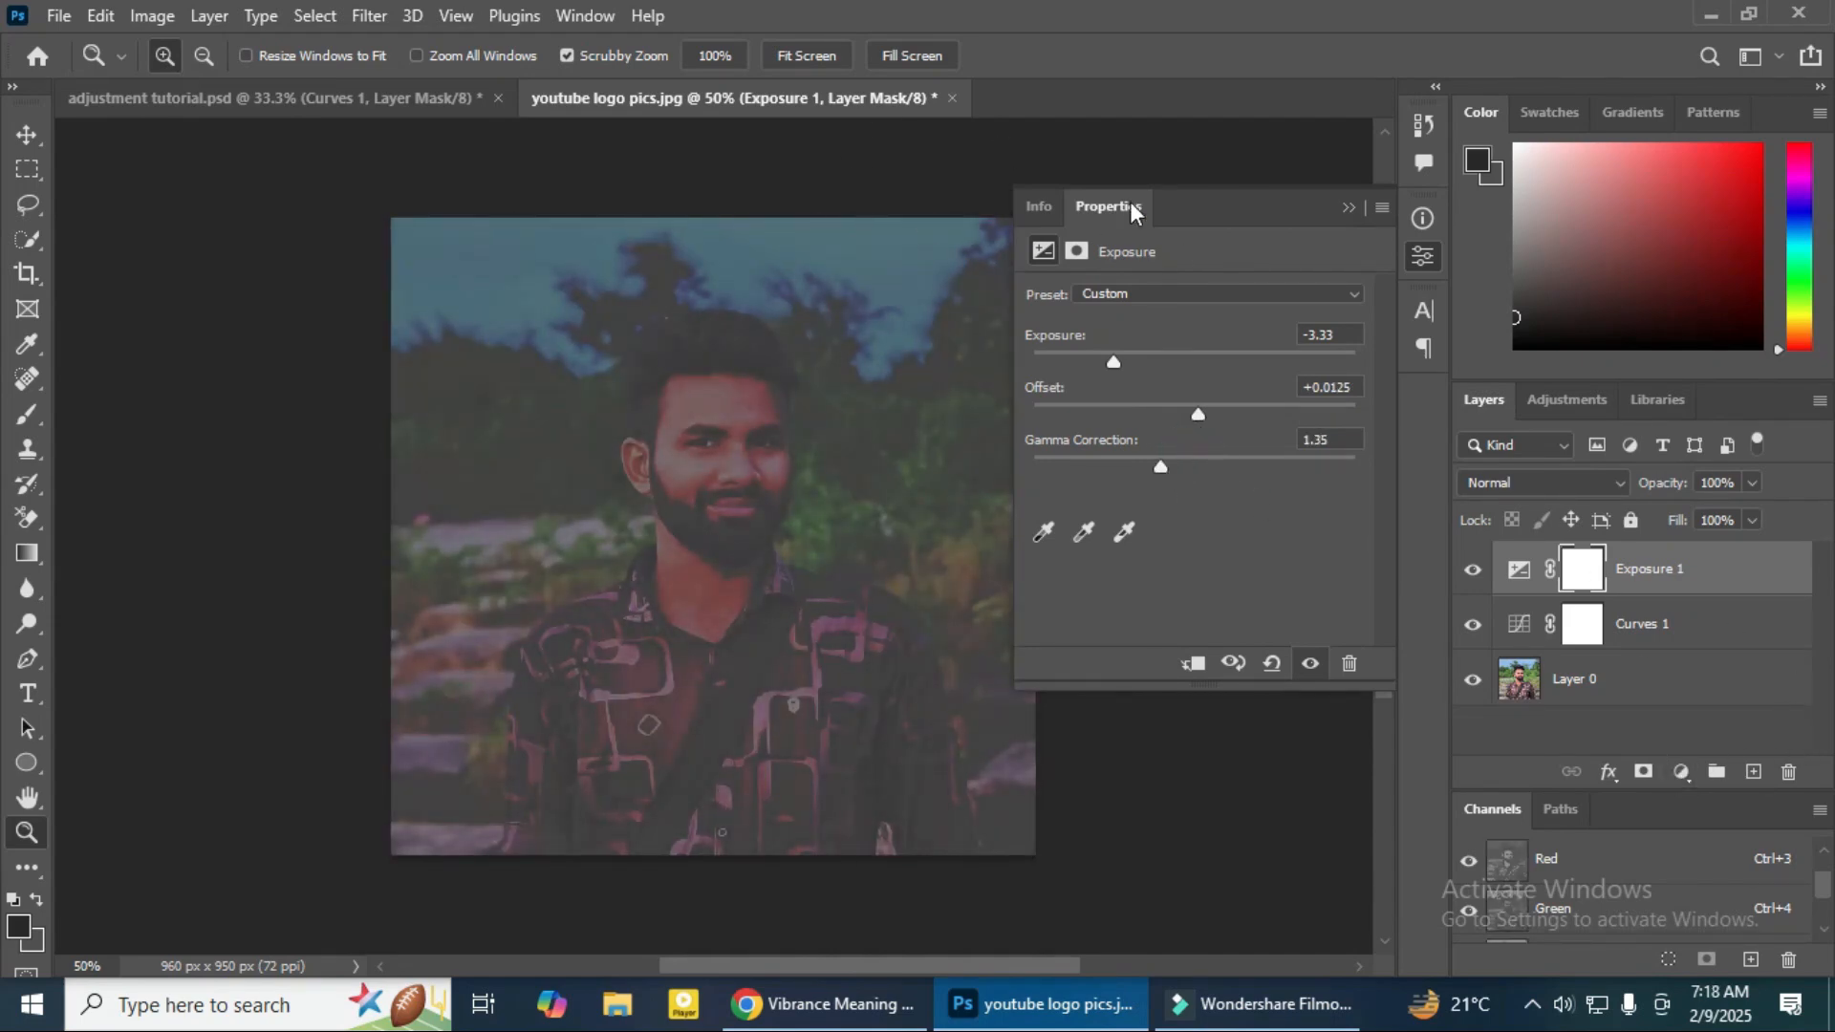
Step: Close youtube logo pics.jpg without saving and add a Vibrance adjustment layer above Curves 1 in adjustment tutorial.psd
{"action": "left_click", "coordinate": [955, 98]}
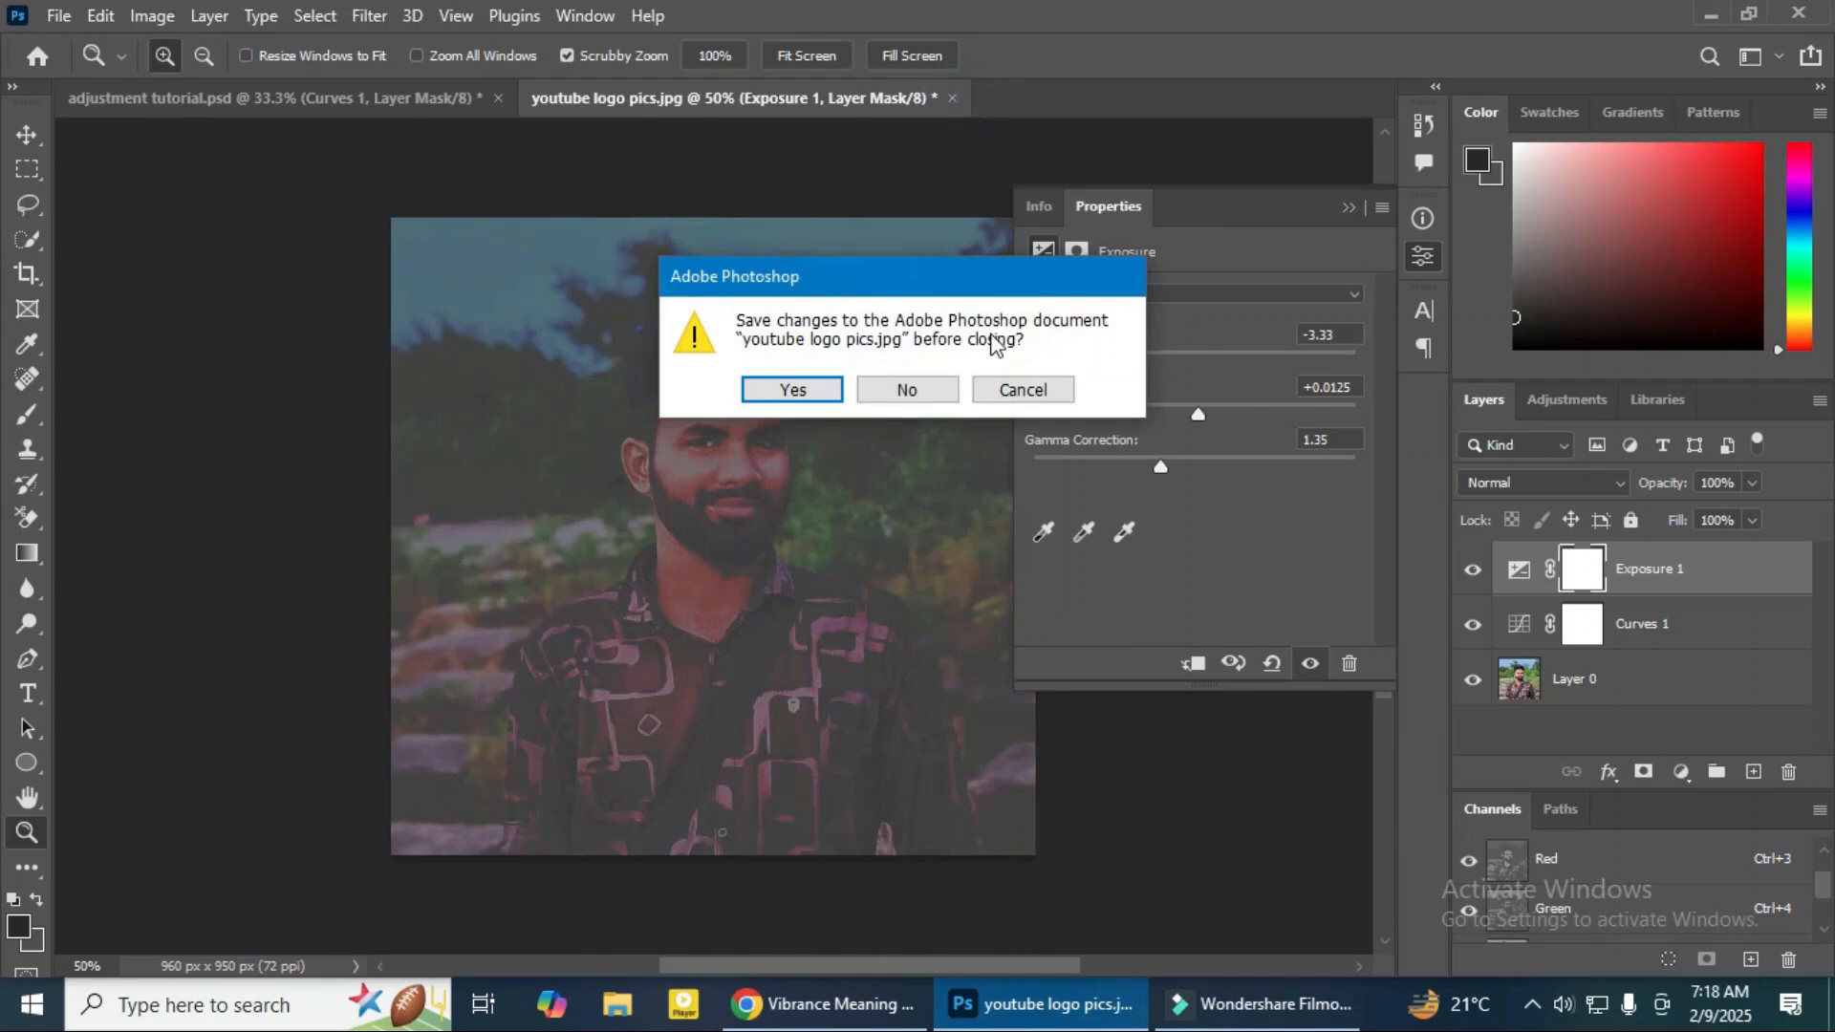
{"action": "left_click", "coordinate": [938, 388]}
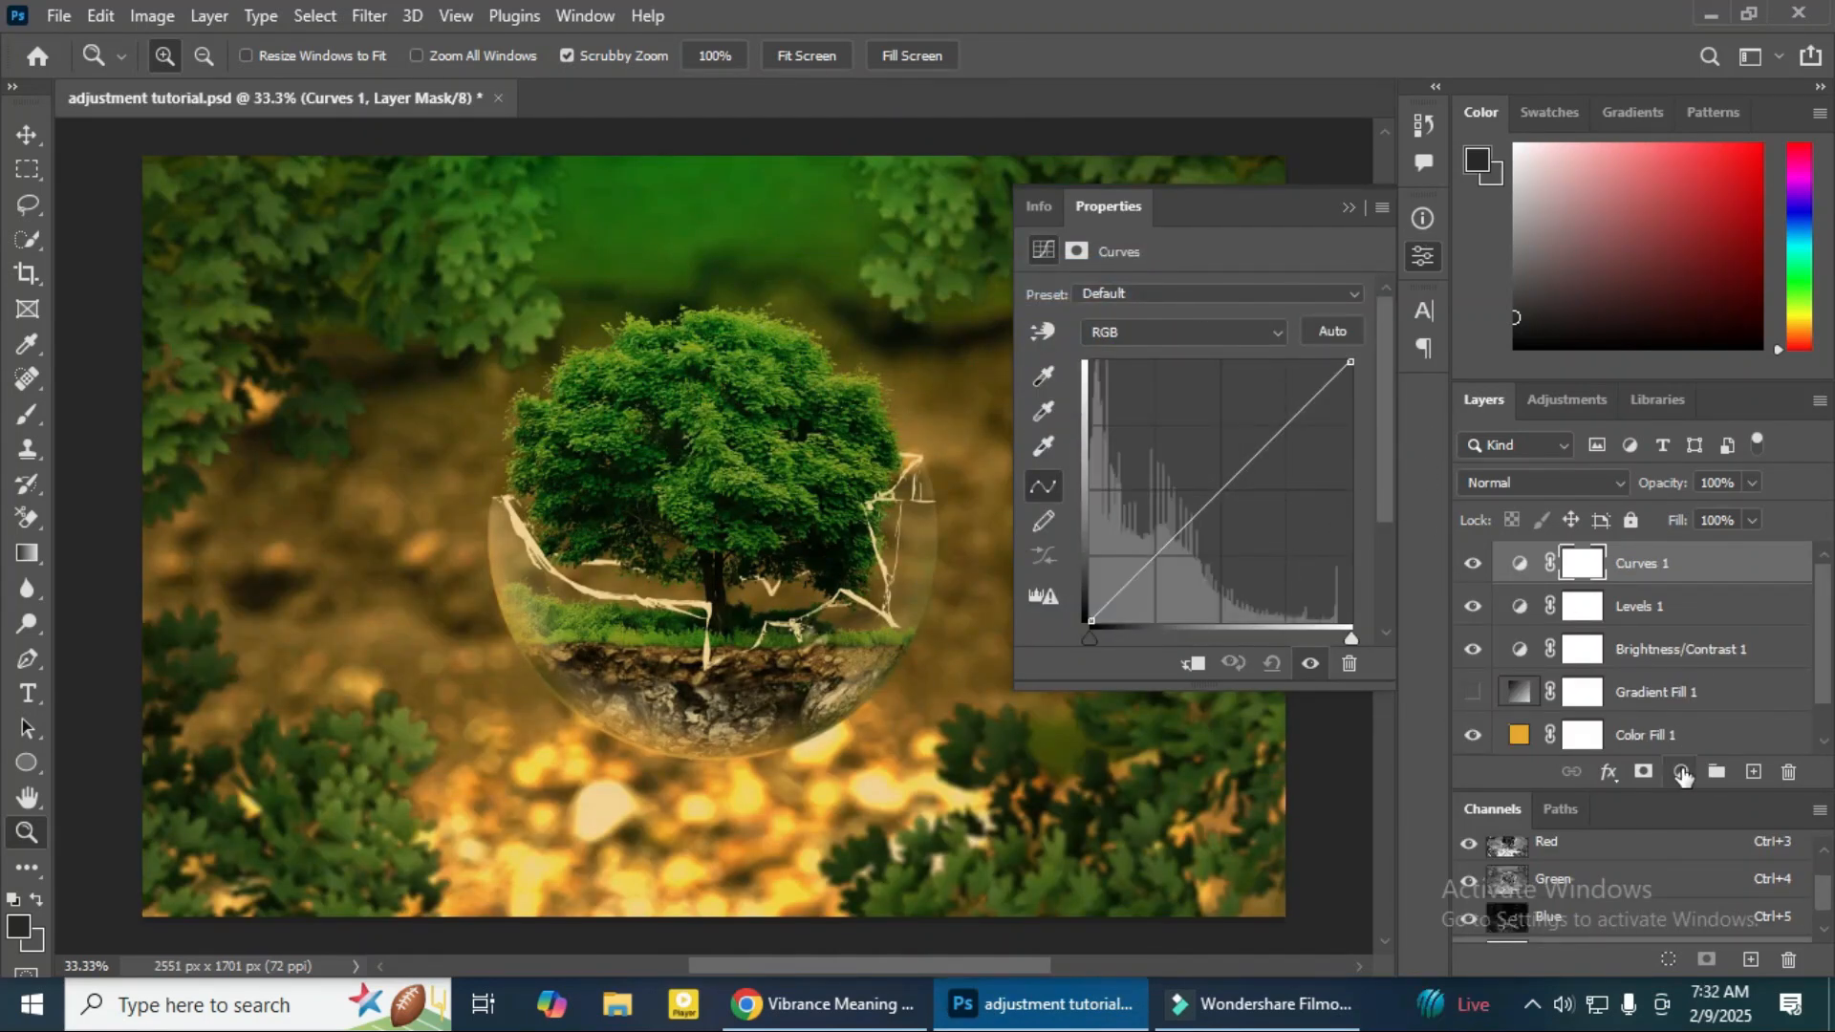
{"action": "left_click", "coordinate": [1680, 772]}
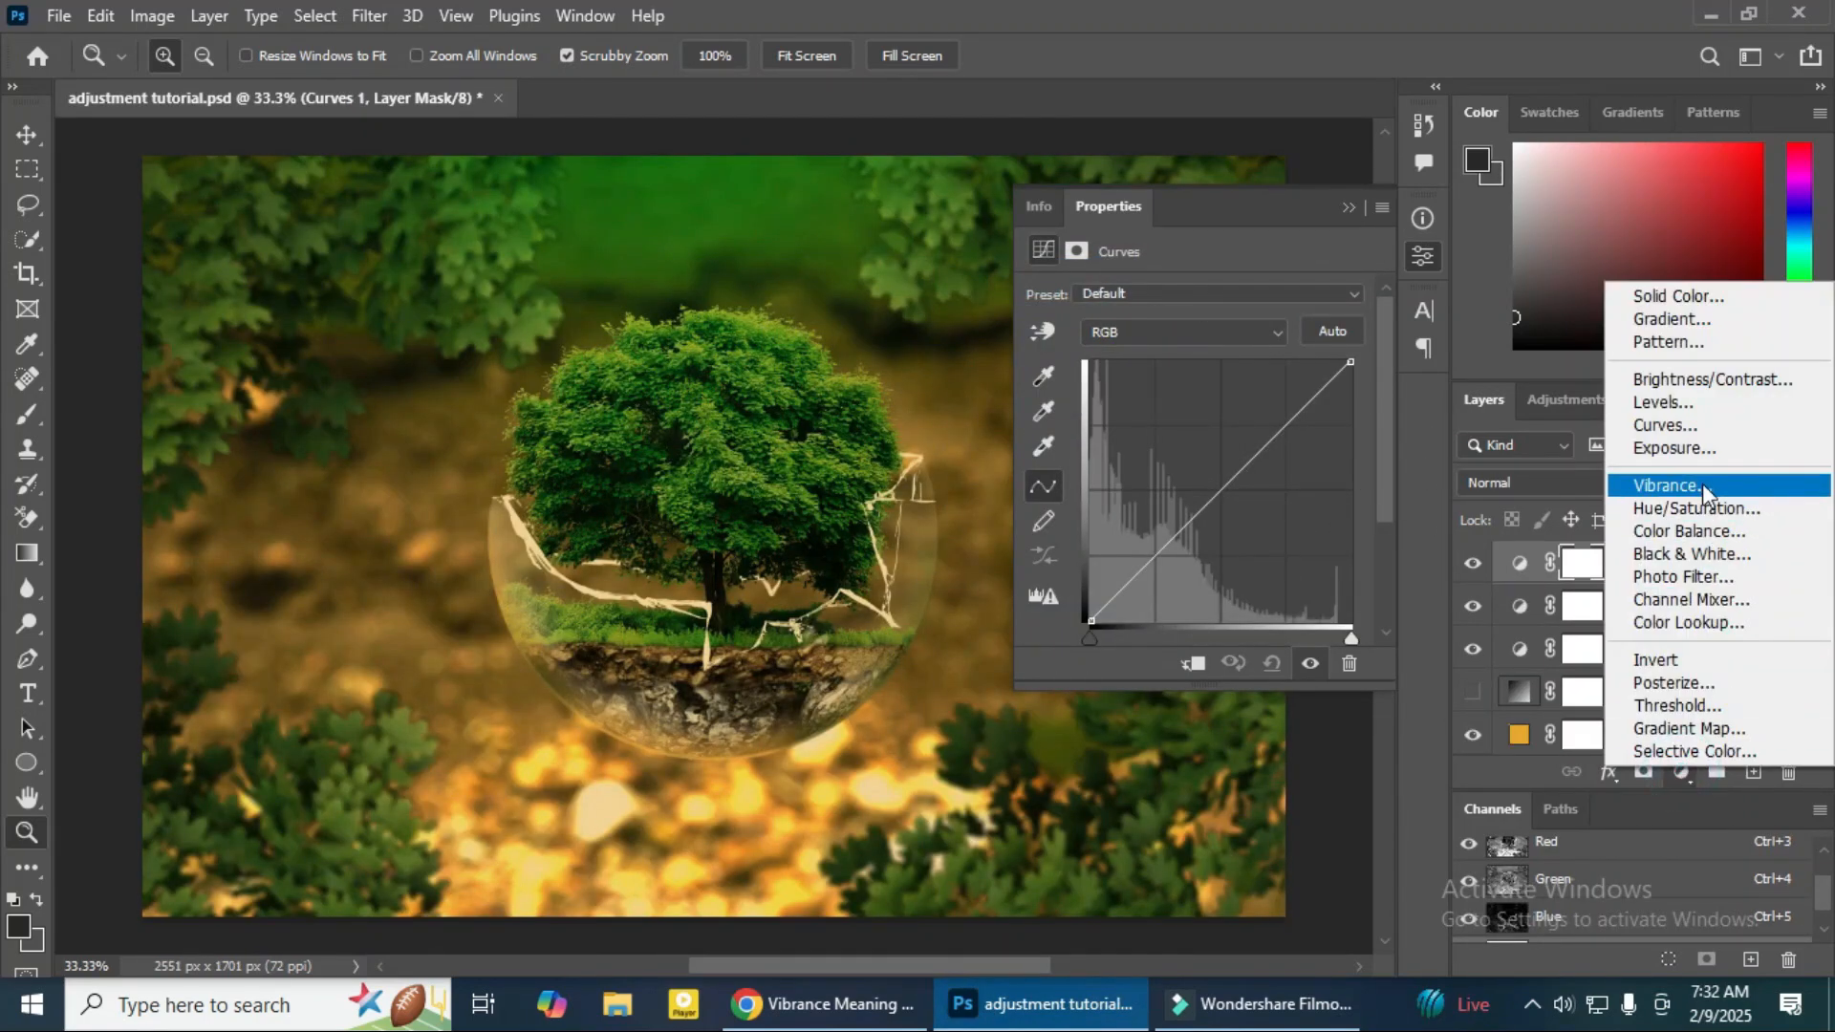
{"action": "left_click", "coordinate": [1704, 489]}
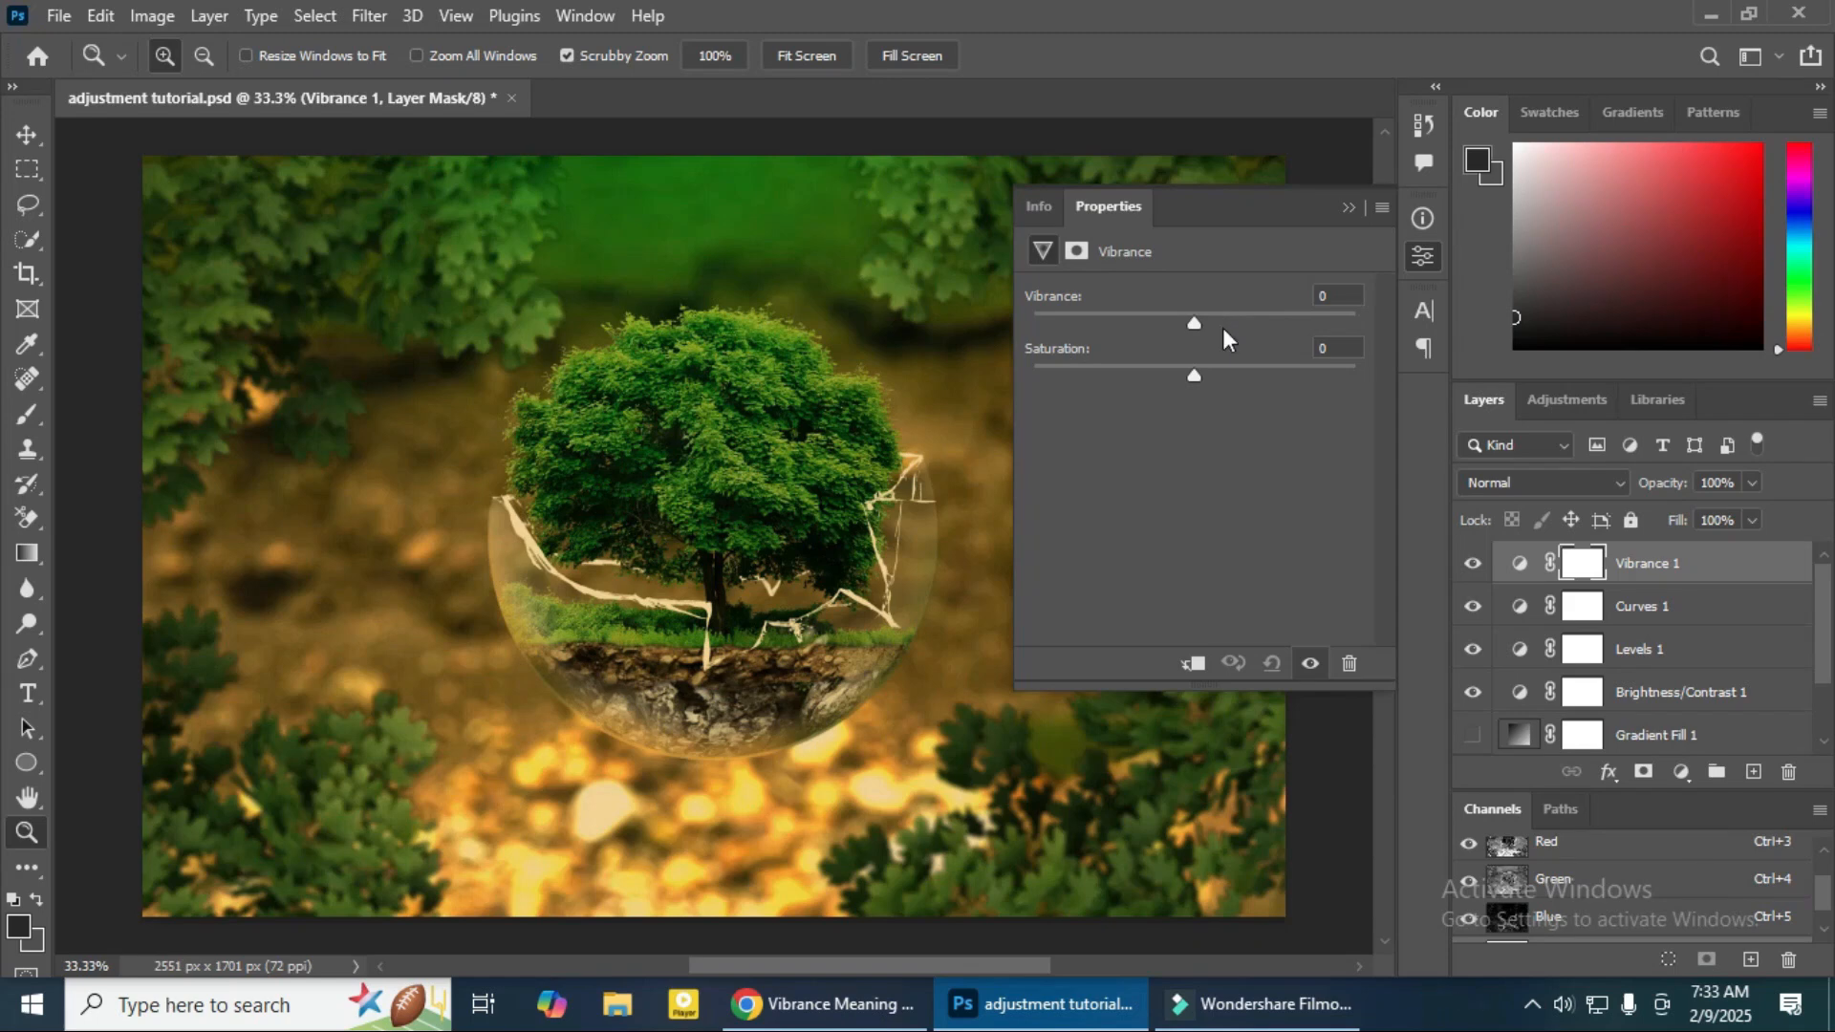
Step: Set the tree image's Vibrance layer to Vibrance +87 and Saturation +100
{"action": "left_click_drag", "start_coordinate": [1201, 323], "coordinate": [1298, 336]}
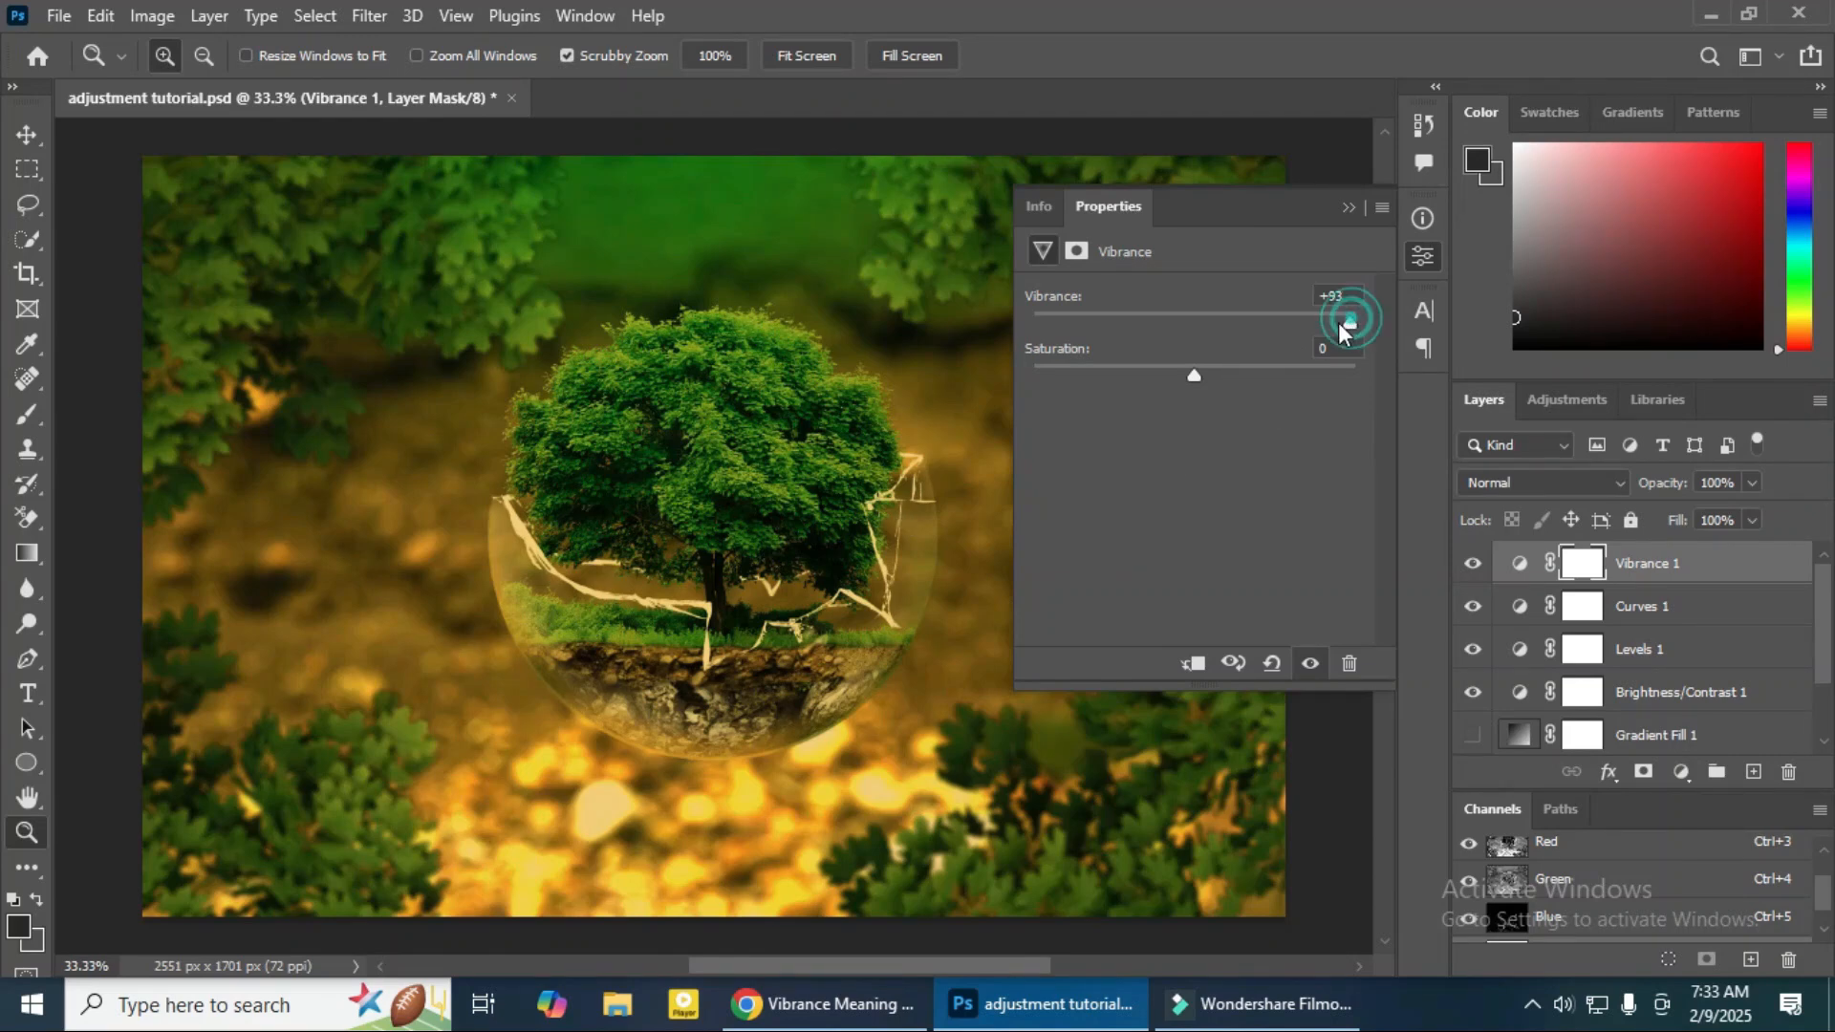
{"action": "left_click_drag", "start_coordinate": [1339, 319], "coordinate": [1334, 321]}
{"action": "left_click_drag", "start_coordinate": [1195, 375], "coordinate": [1394, 371]}
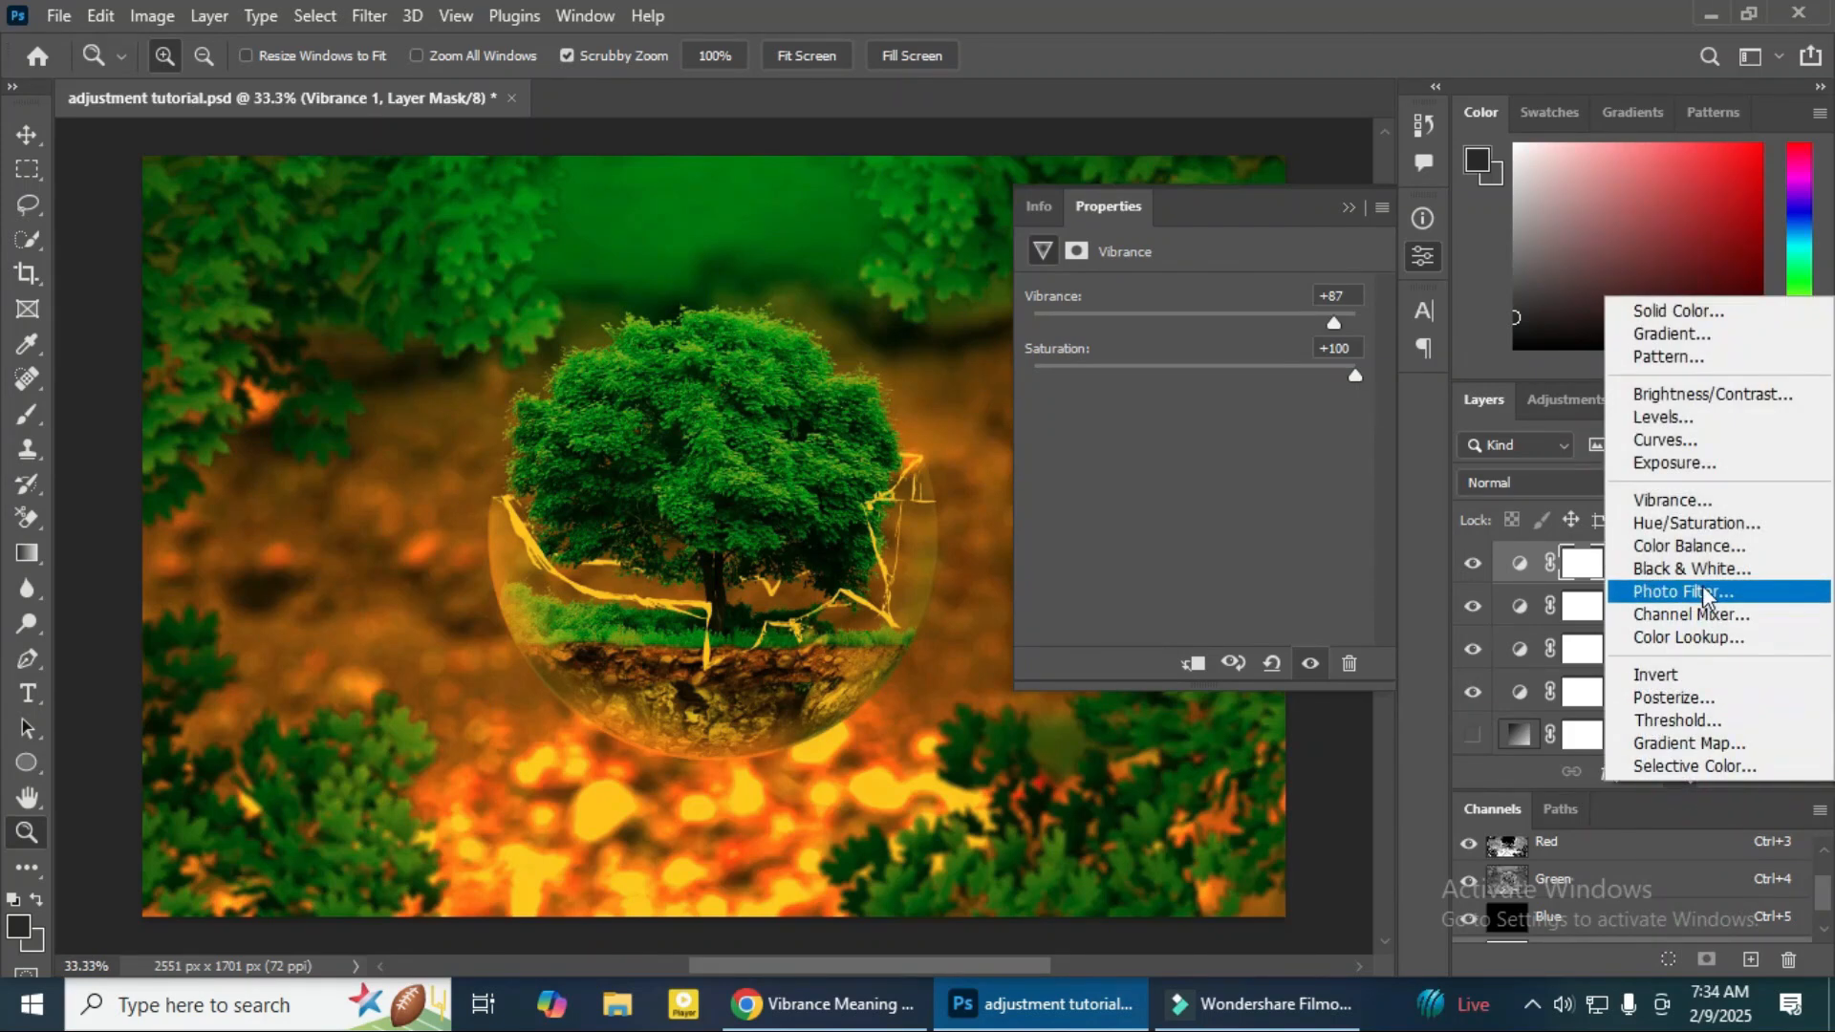
Step: Add a Hue/Saturation adjustment layer above the Vibrance layer
{"action": "left_click", "coordinate": [1697, 535]}
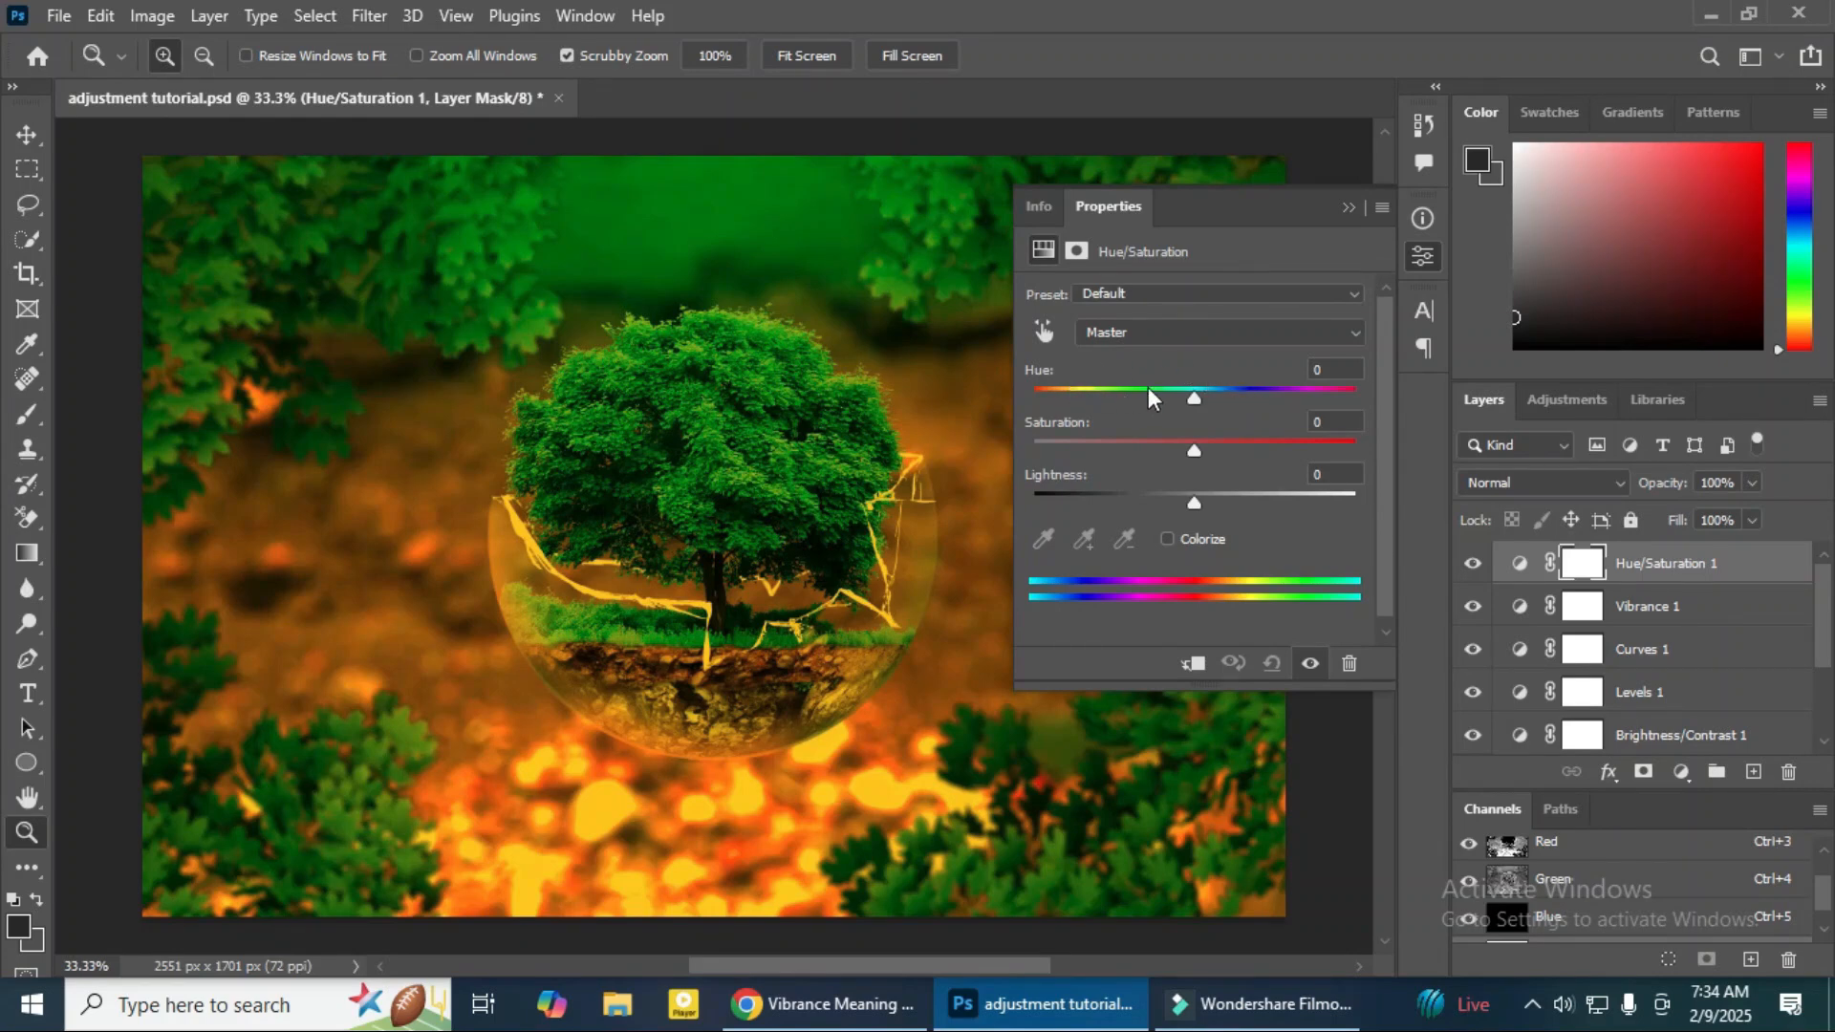
Step: Colorize the tree image through the Hue/Saturation 1 layer with Hue 240, Saturation 88 and Lightness +24
{"action": "left_click_drag", "start_coordinate": [1196, 394], "coordinate": [1235, 401]}
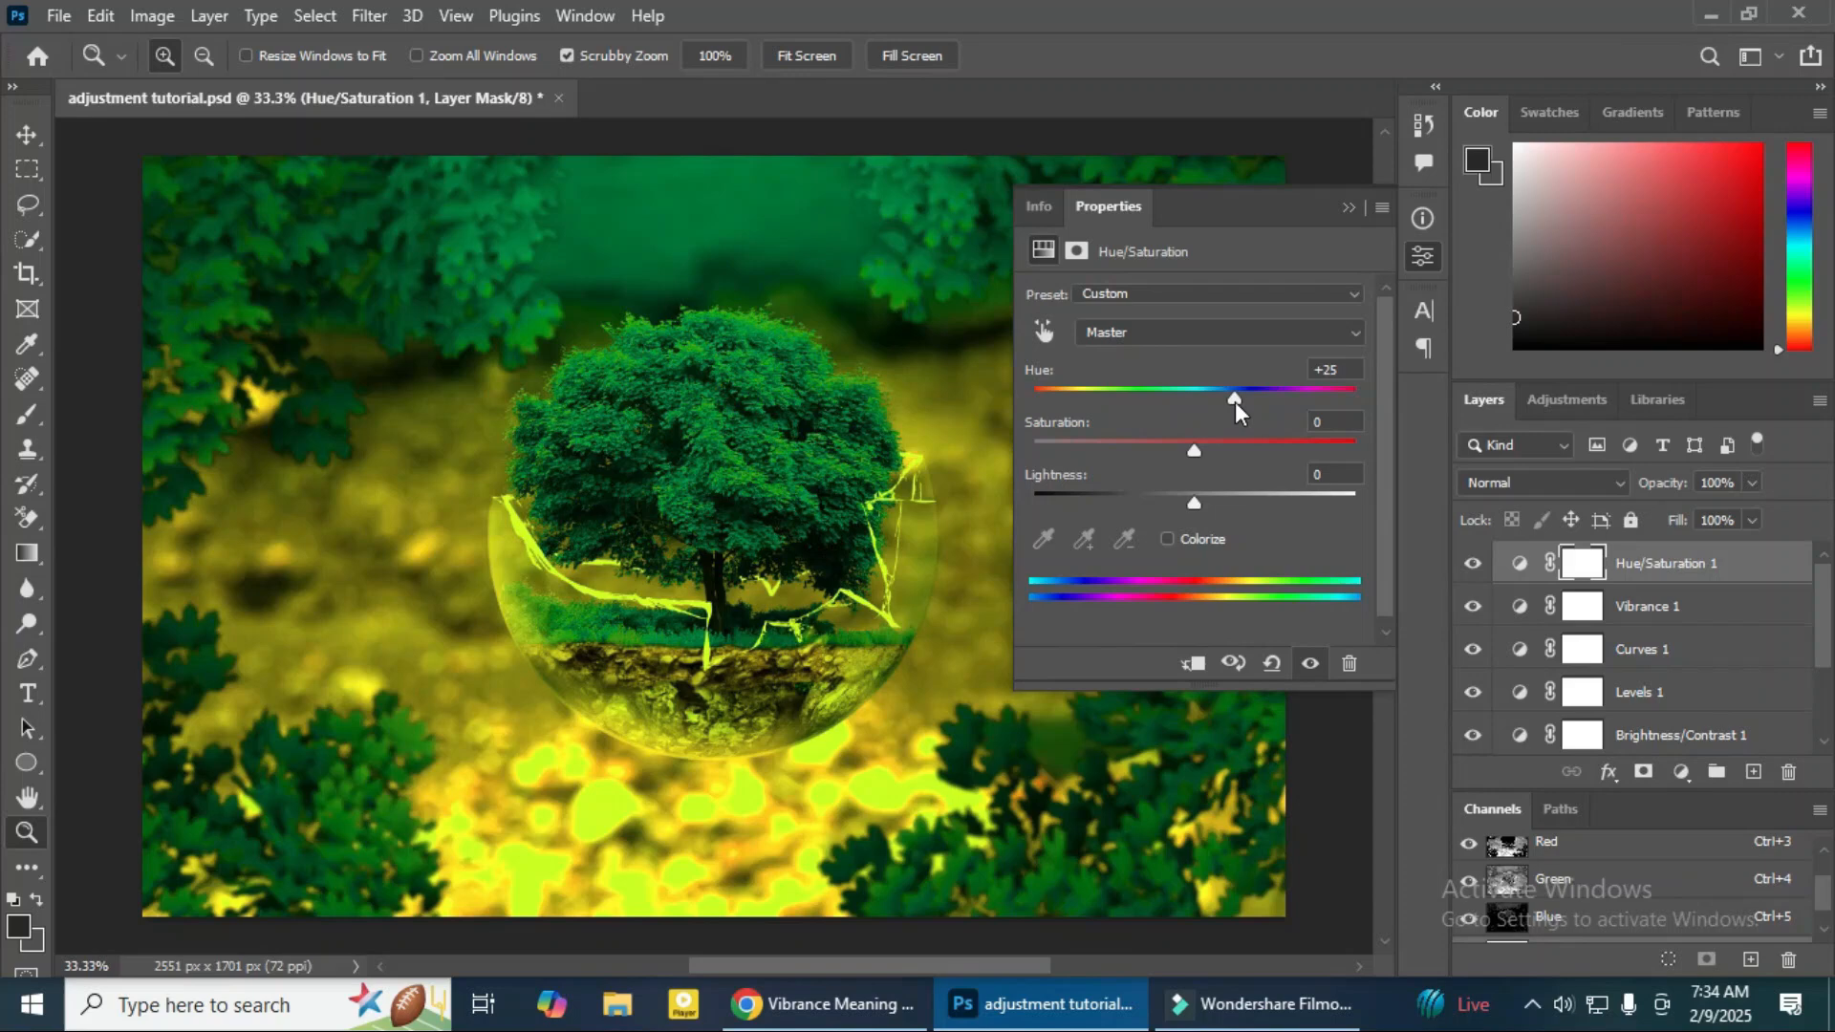
{"action": "left_click", "coordinate": [1167, 540]}
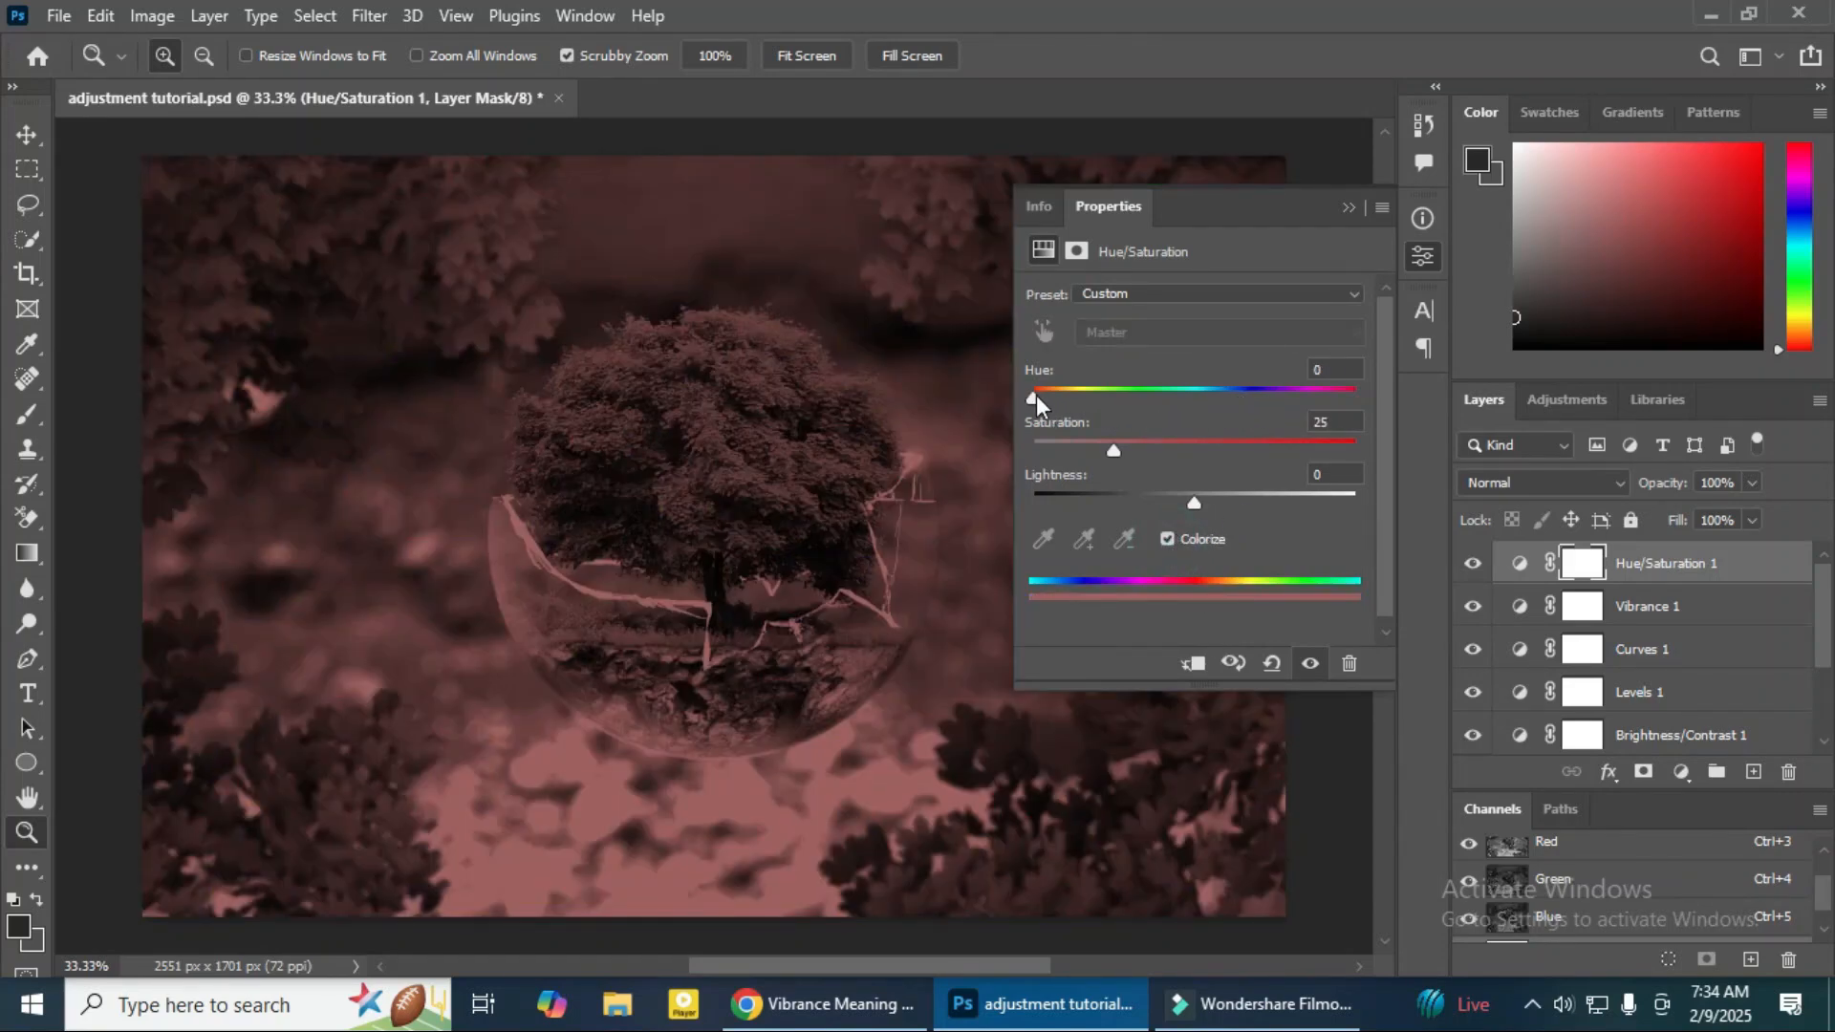
{"action": "left_click_drag", "start_coordinate": [1036, 394], "coordinate": [1249, 388]}
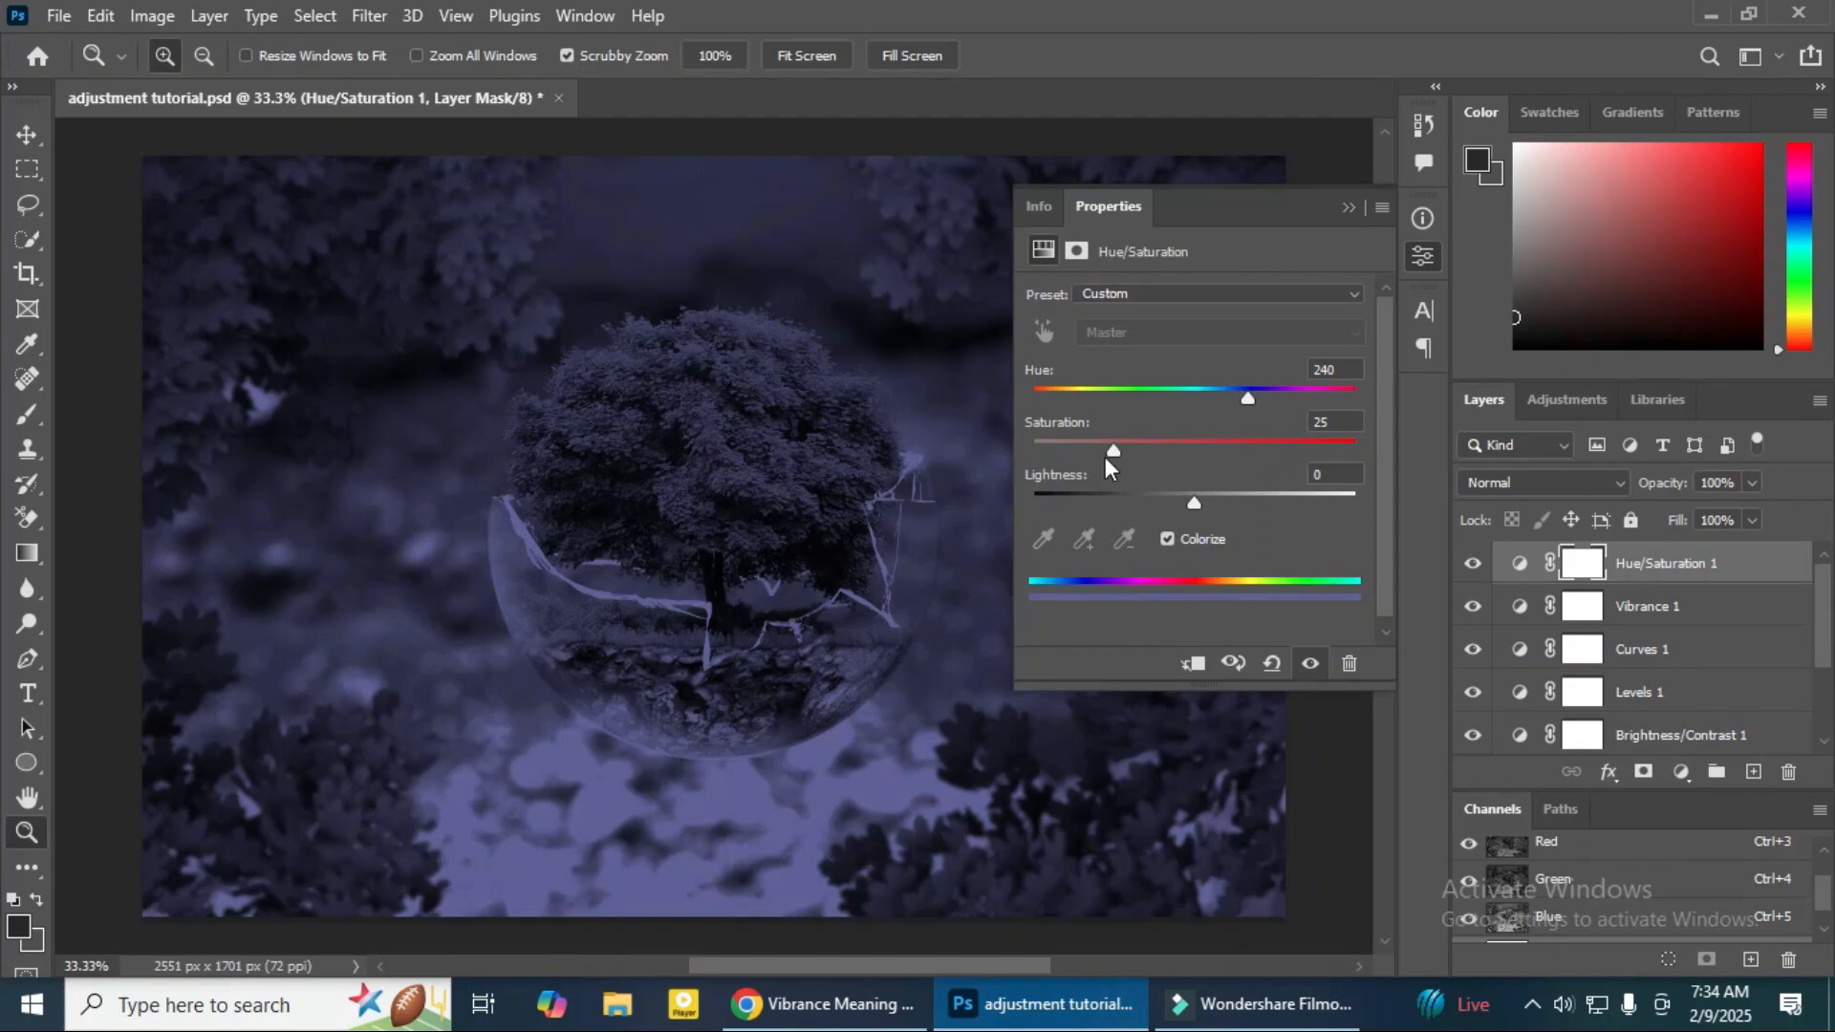
{"action": "left_click_drag", "start_coordinate": [1114, 451], "coordinate": [1317, 452]}
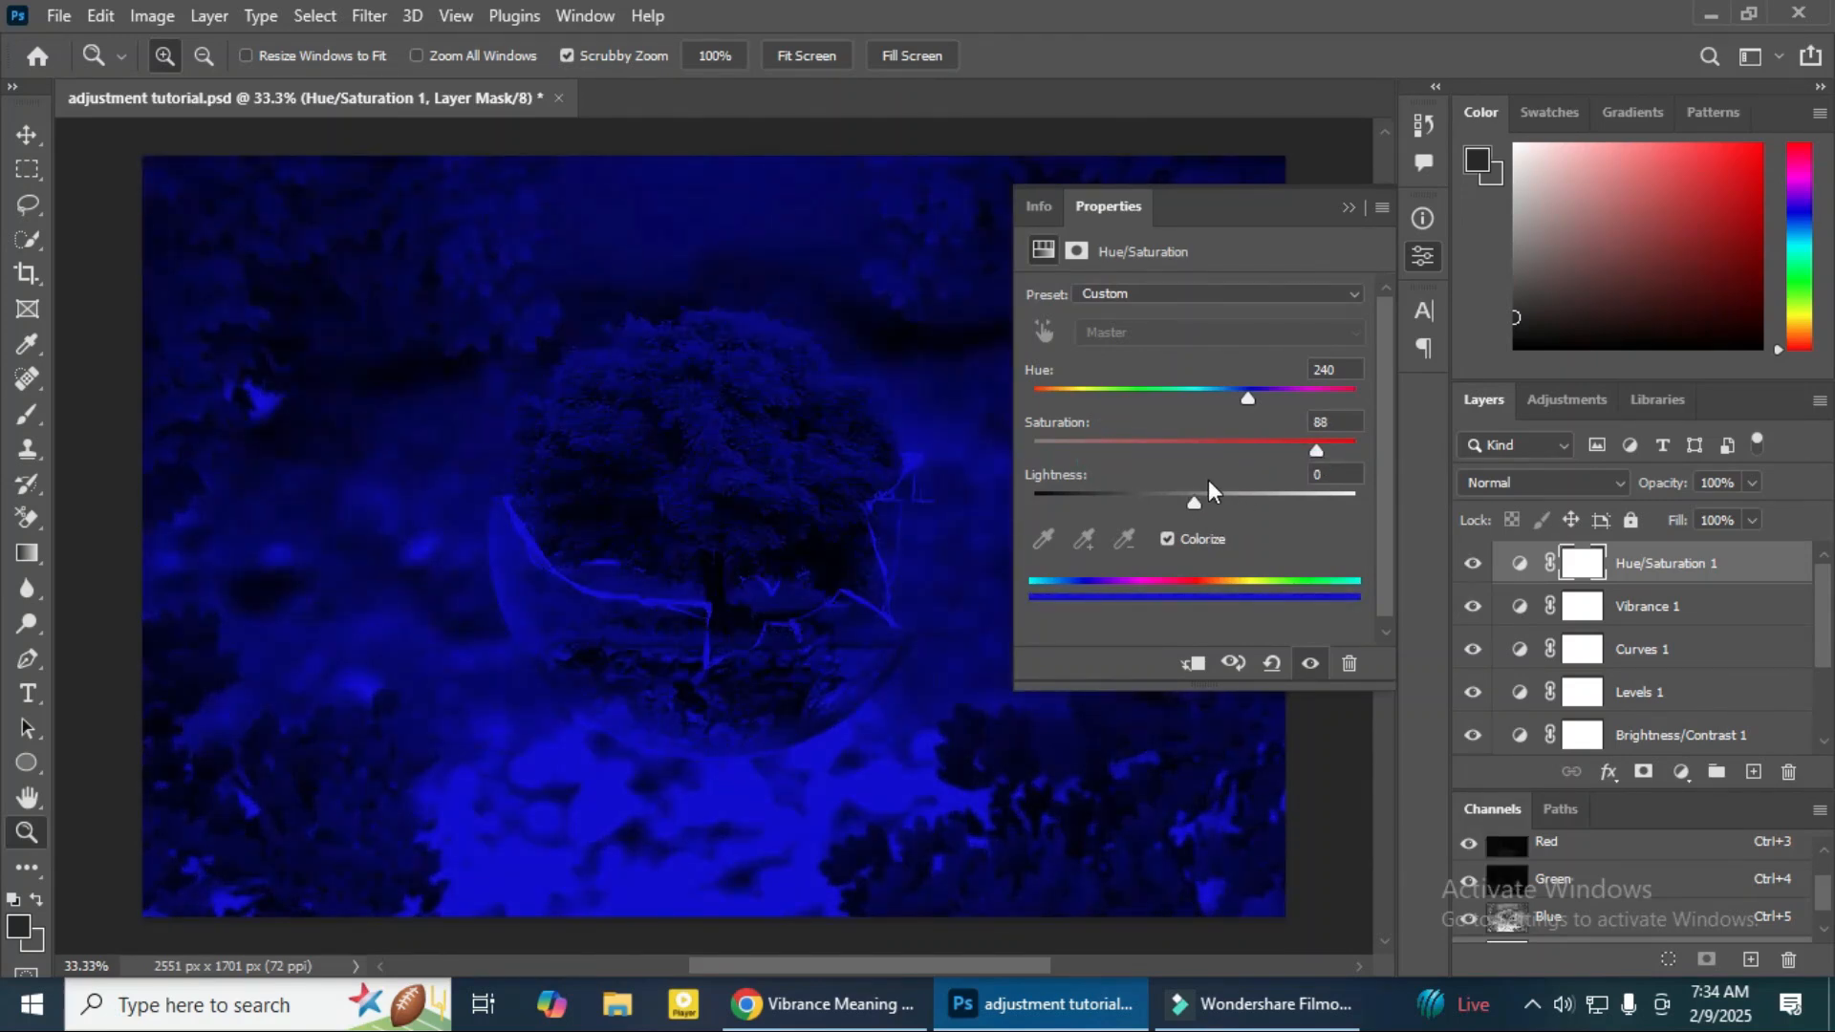
{"action": "left_click_drag", "start_coordinate": [1198, 502], "coordinate": [1235, 495]}
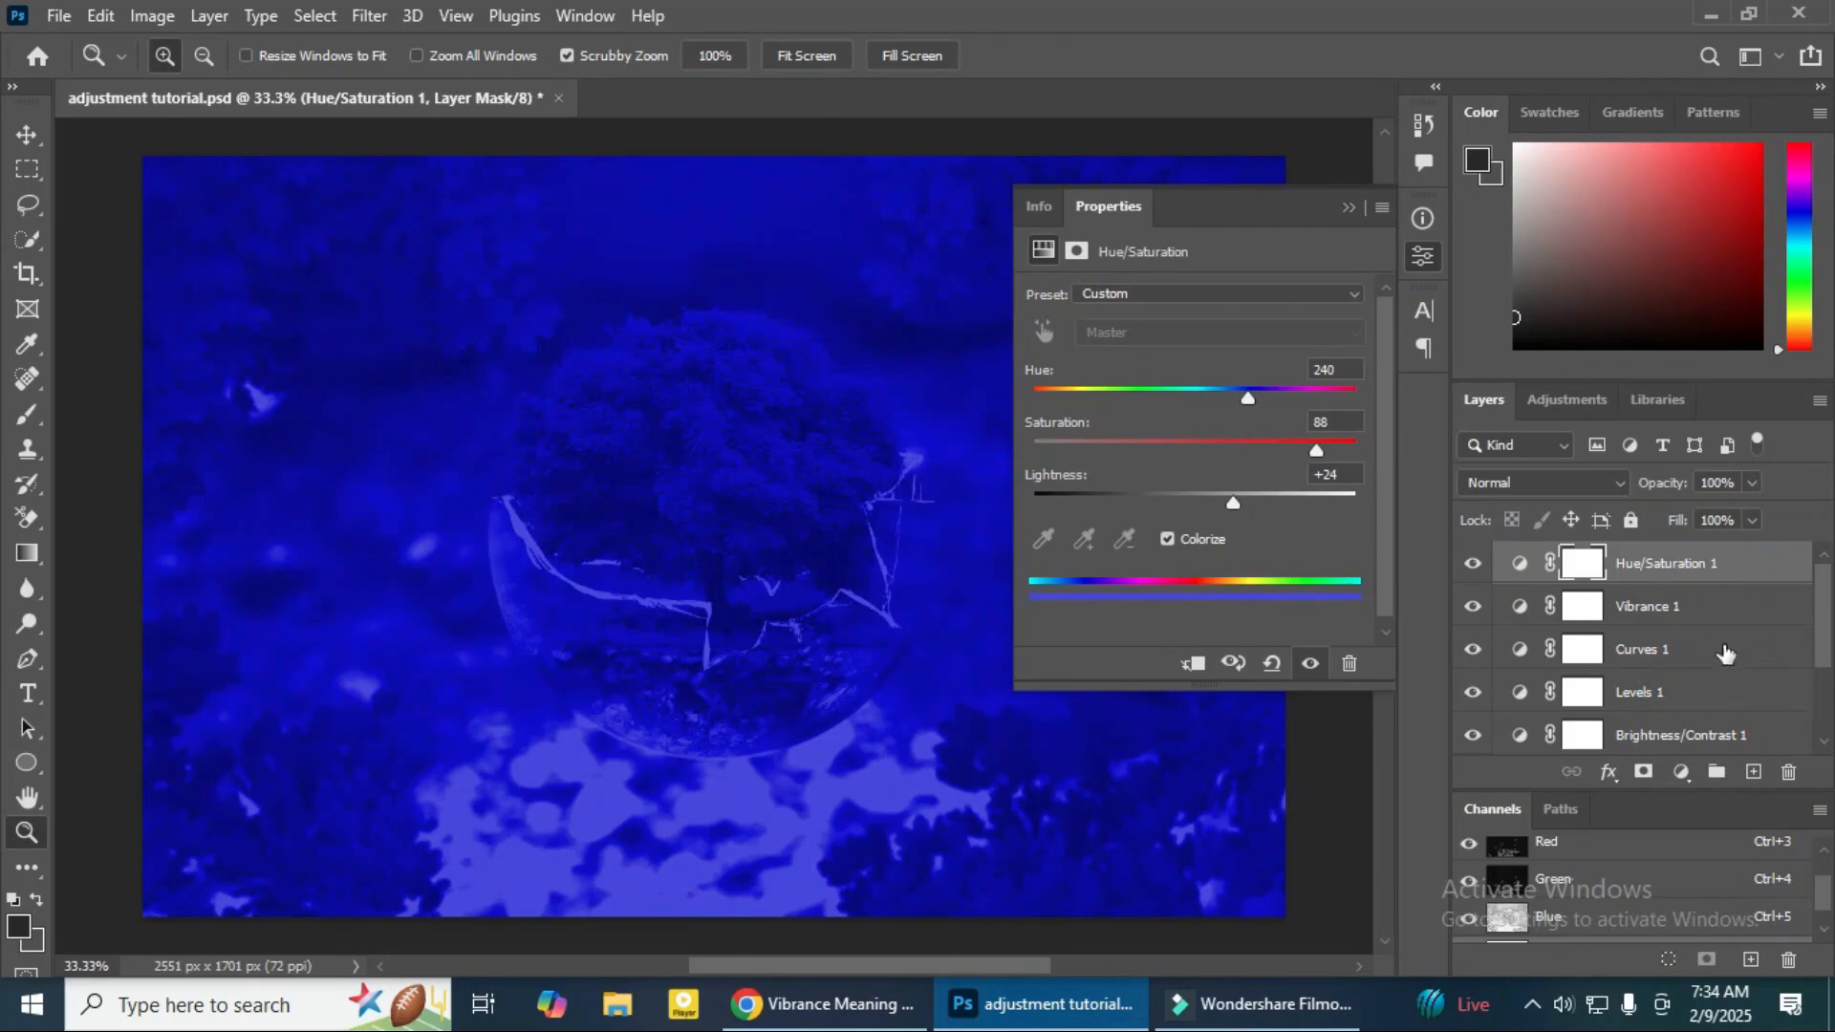
Step: Add a Color Balance and a Black & White adjustment layer with default settings above Hue/Saturation 1
{"action": "left_click", "coordinate": [1682, 774]}
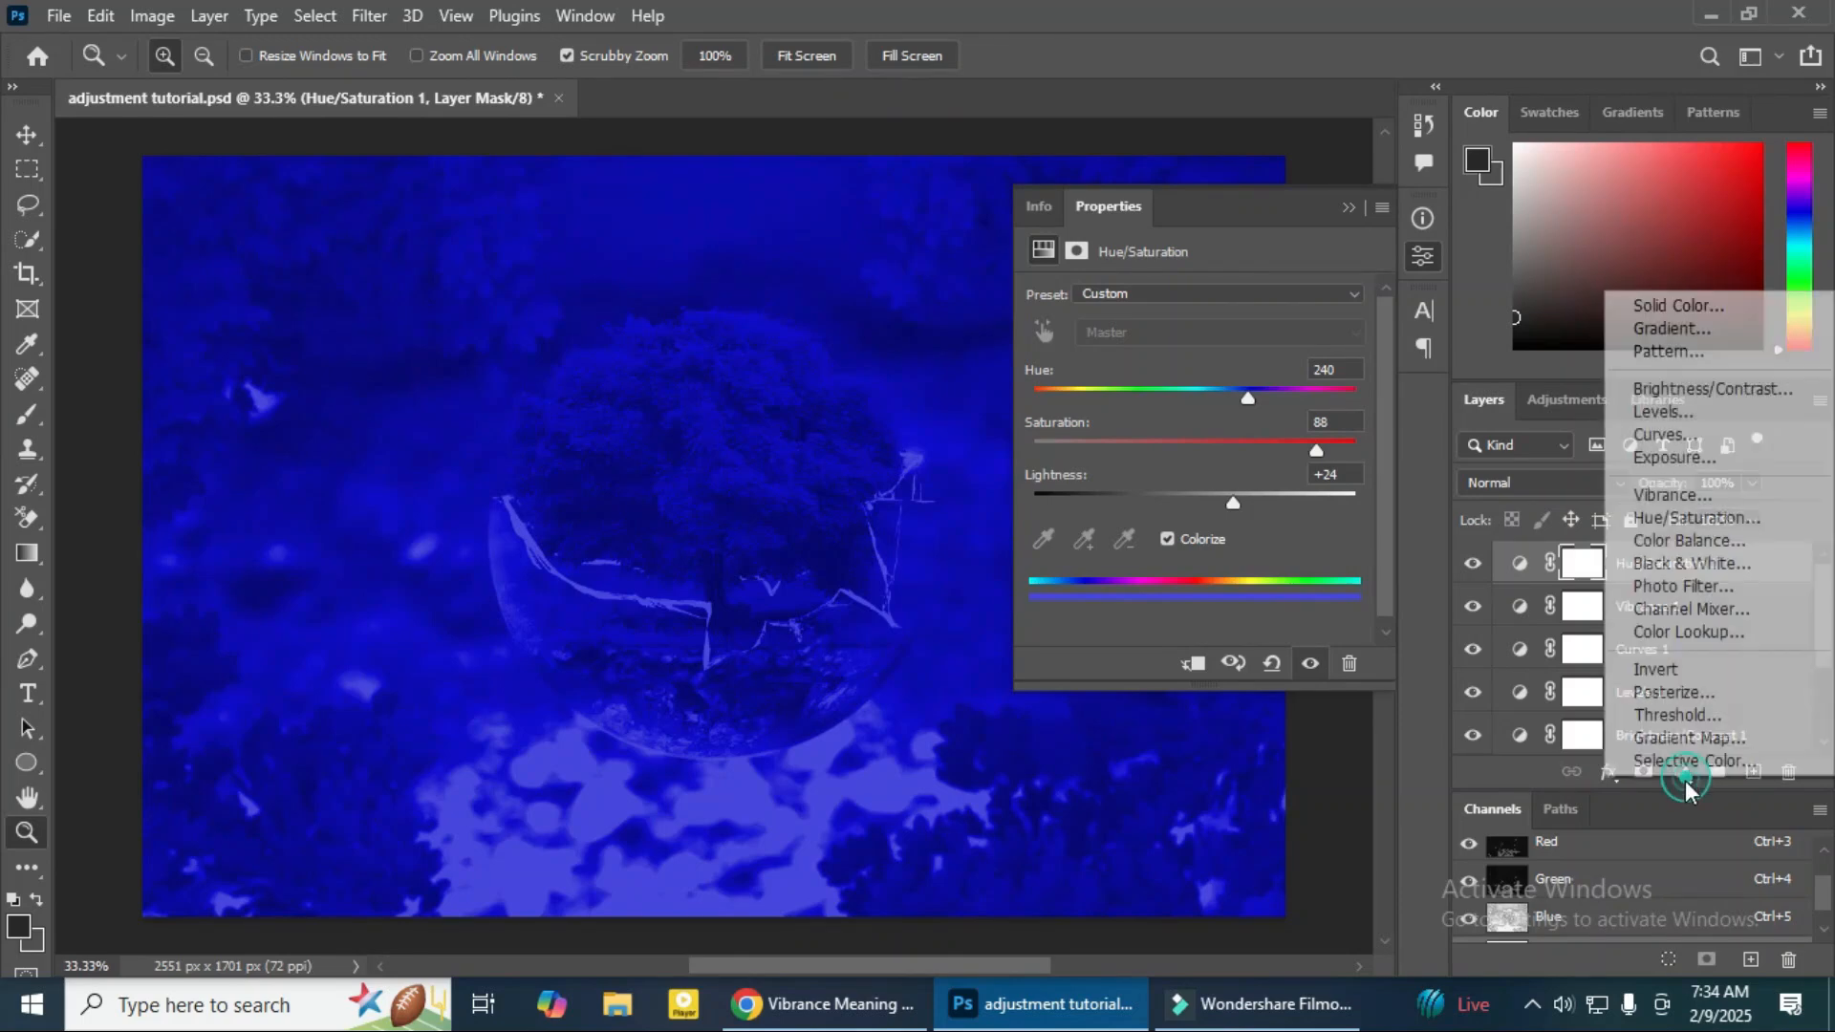
{"action": "left_click", "coordinate": [1680, 541]}
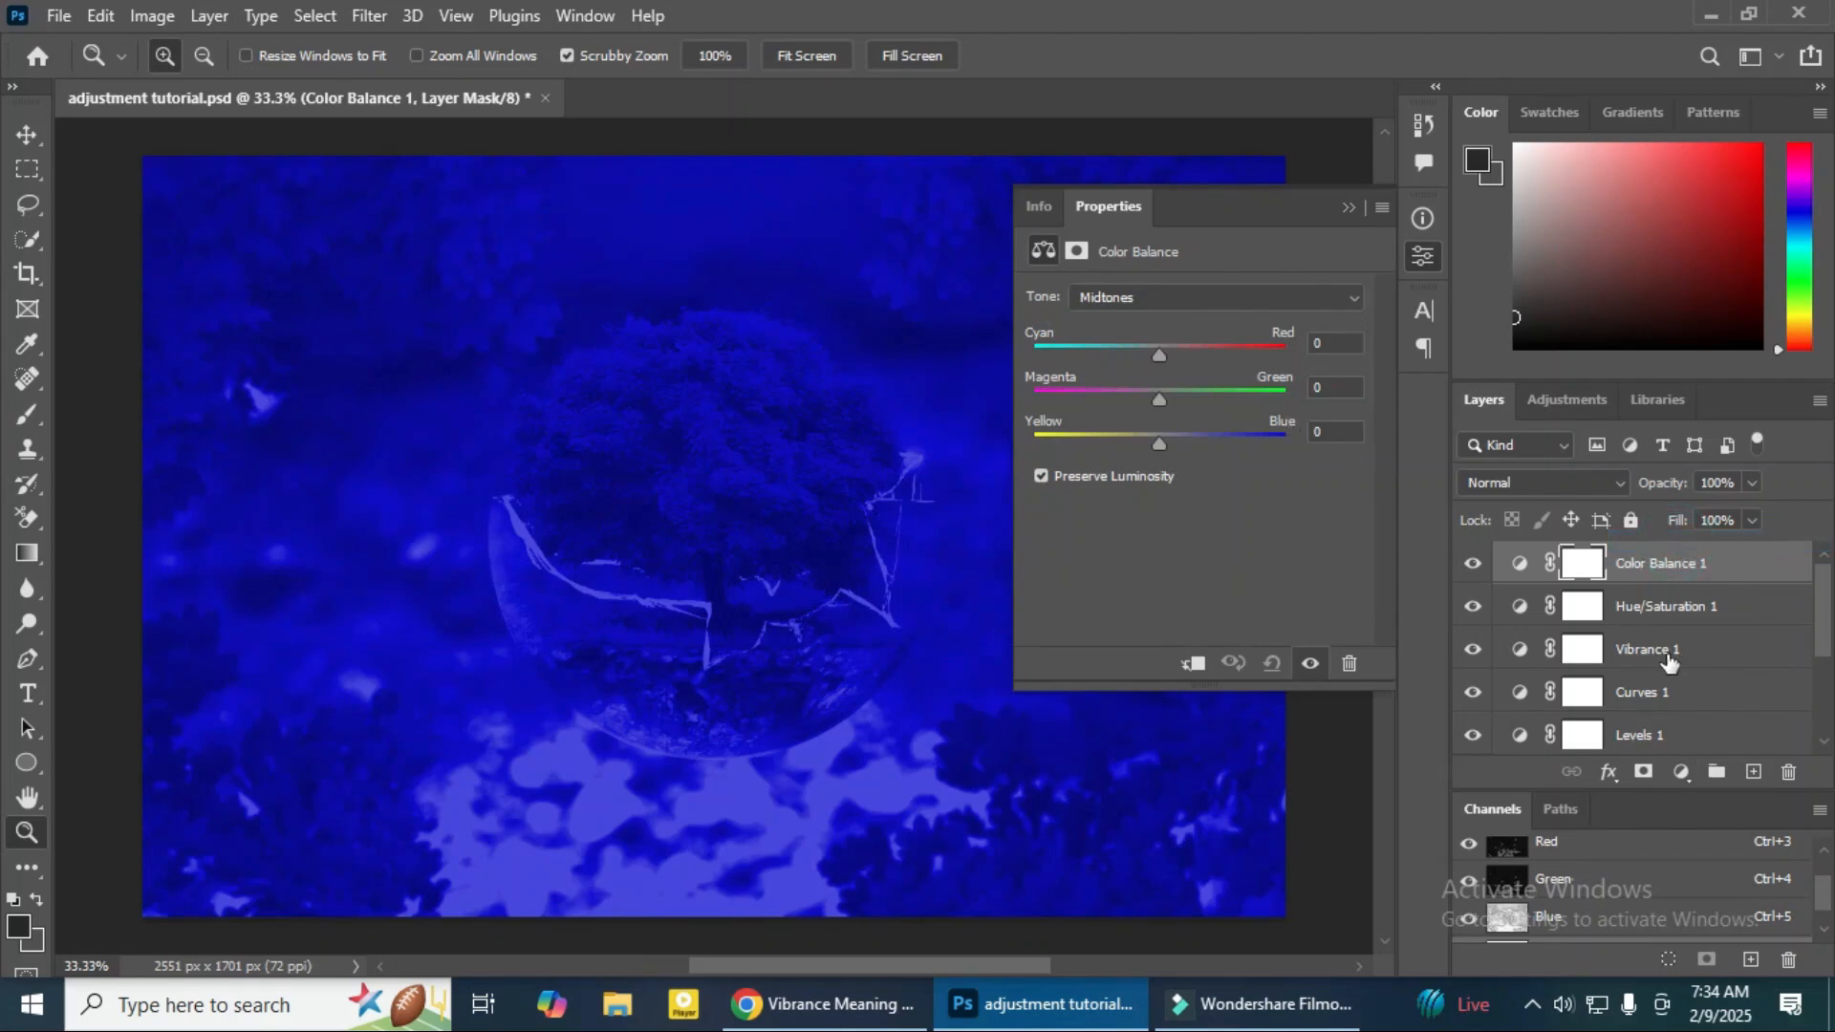
{"action": "left_click", "coordinate": [1682, 772]}
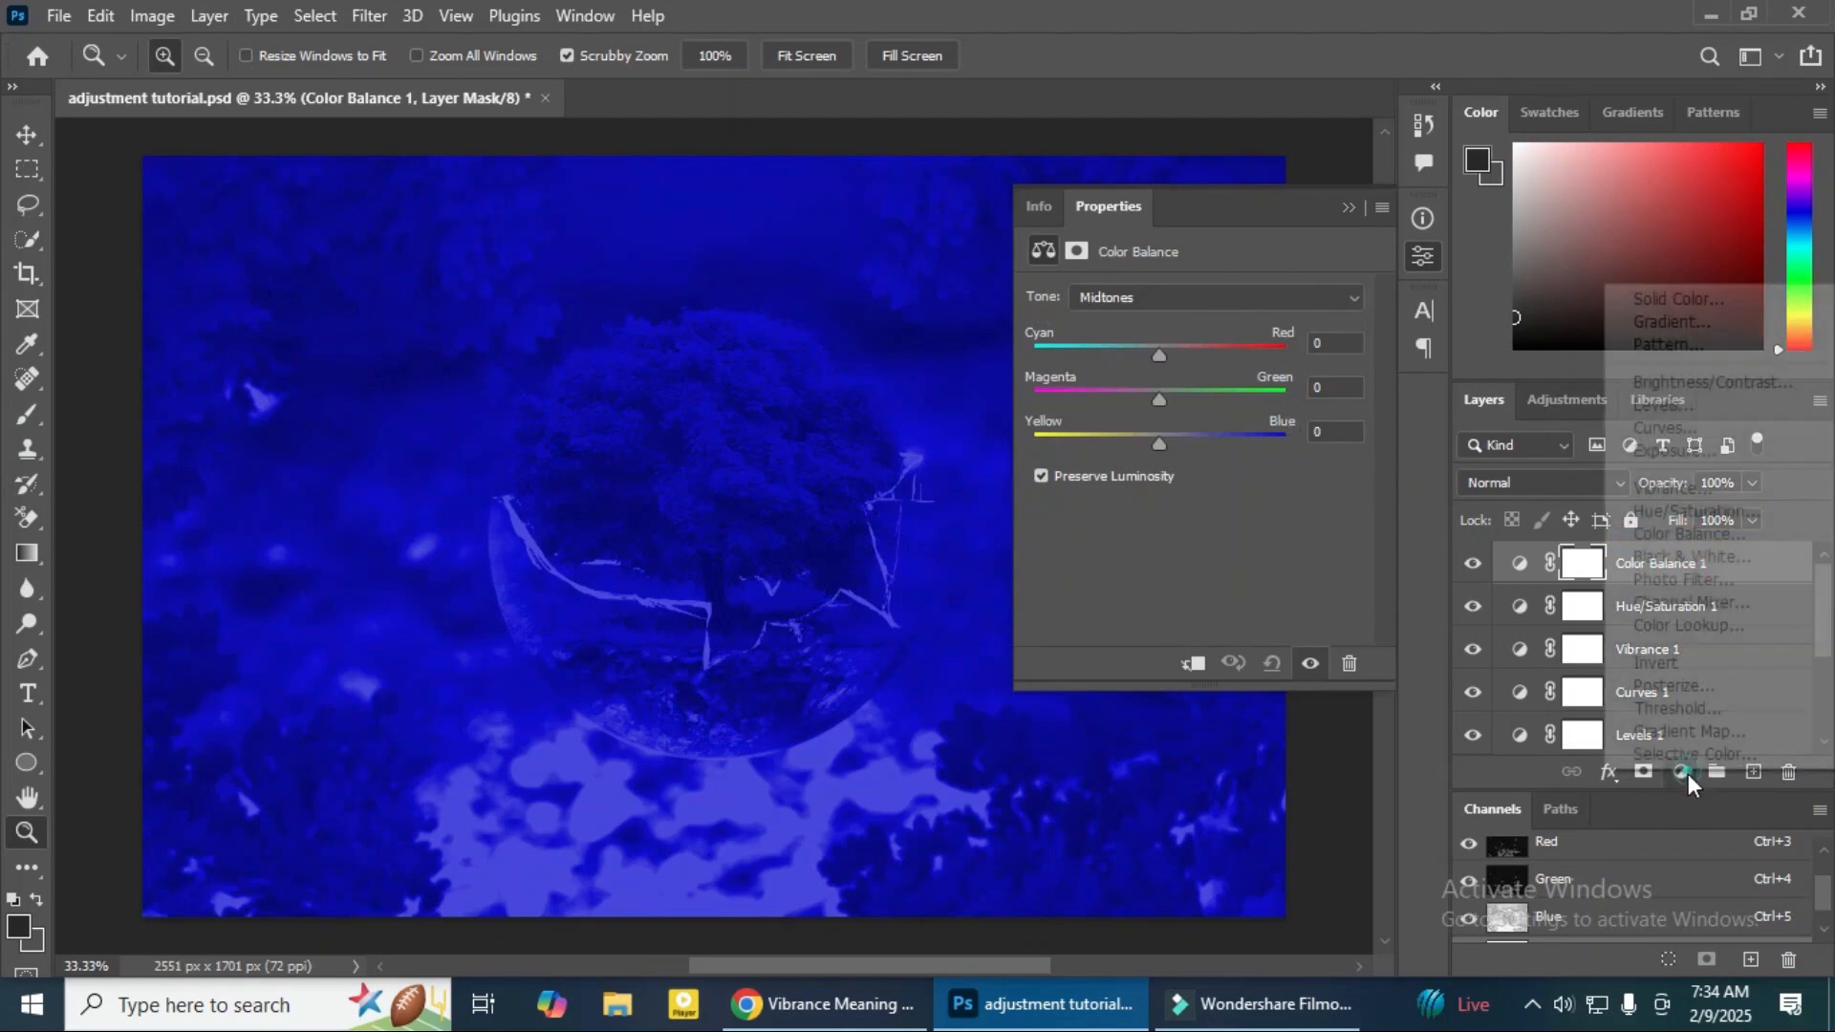
{"action": "left_click", "coordinate": [1694, 559]}
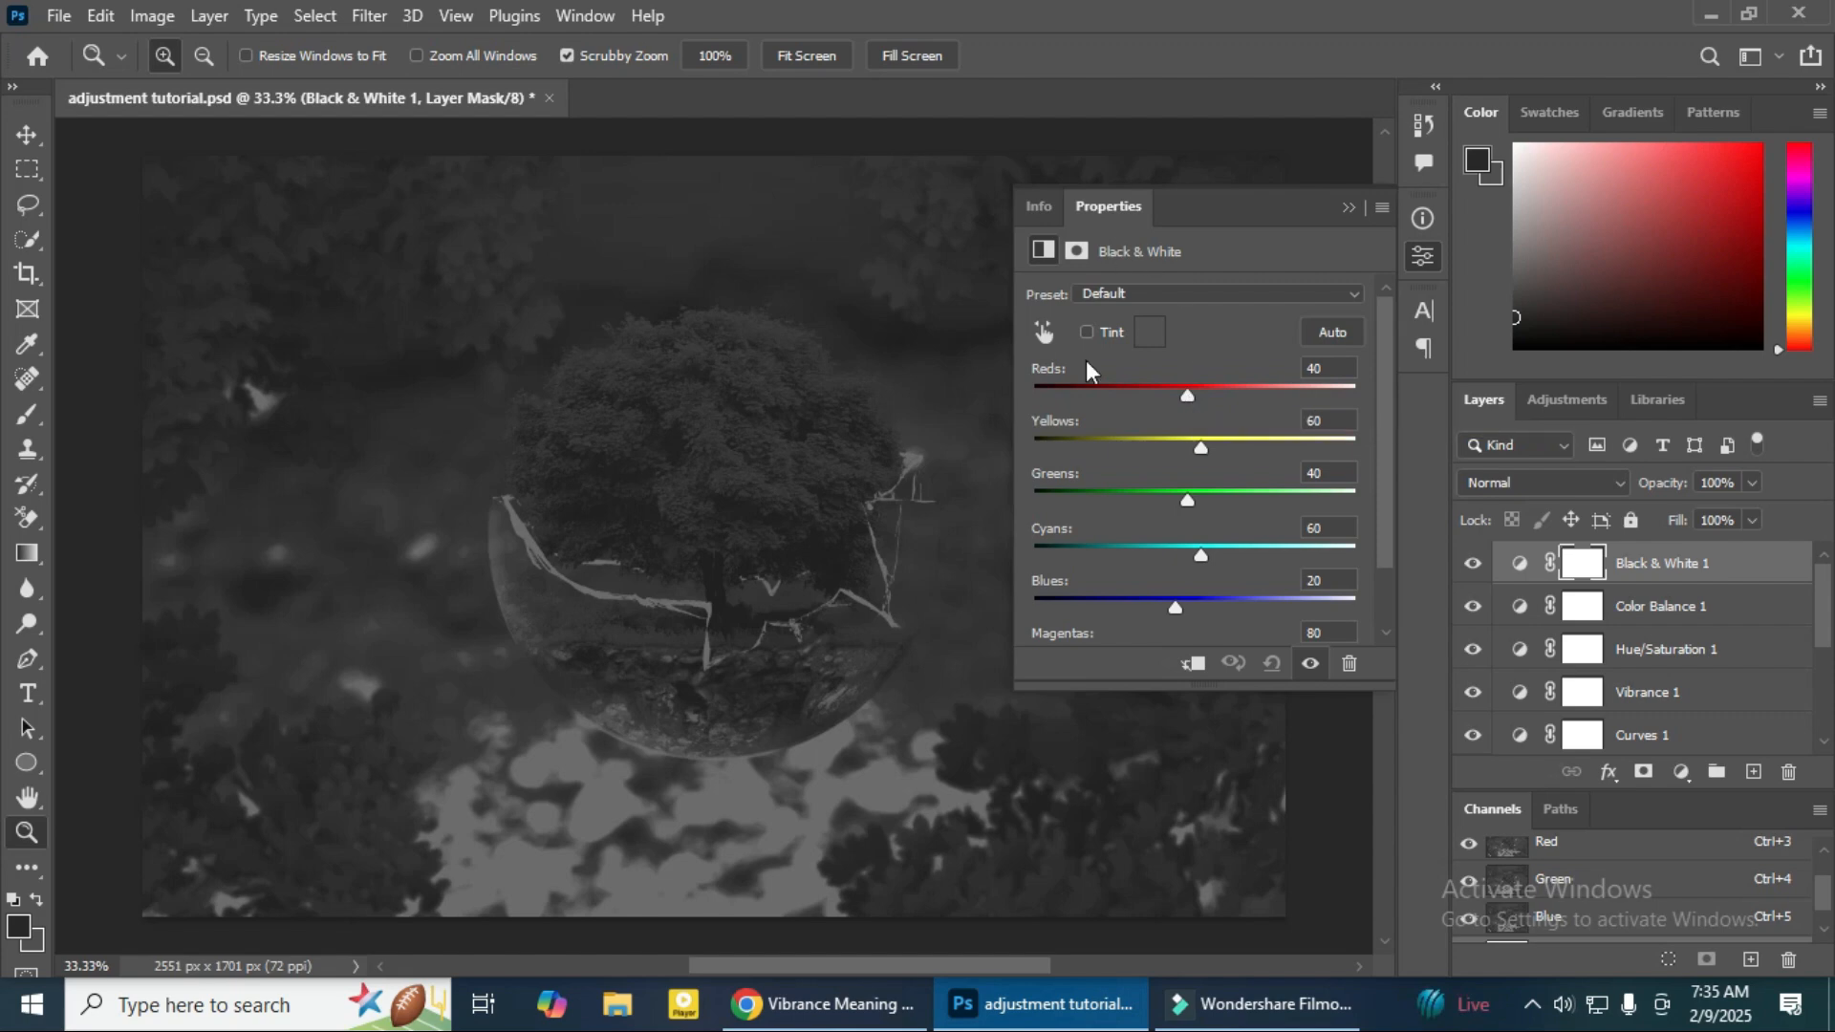
Step: Add a default Channel Mixer adjustment layer above Black & White 1 and a Color Lookup layer on top of it
{"action": "left_click", "coordinate": [1681, 772]}
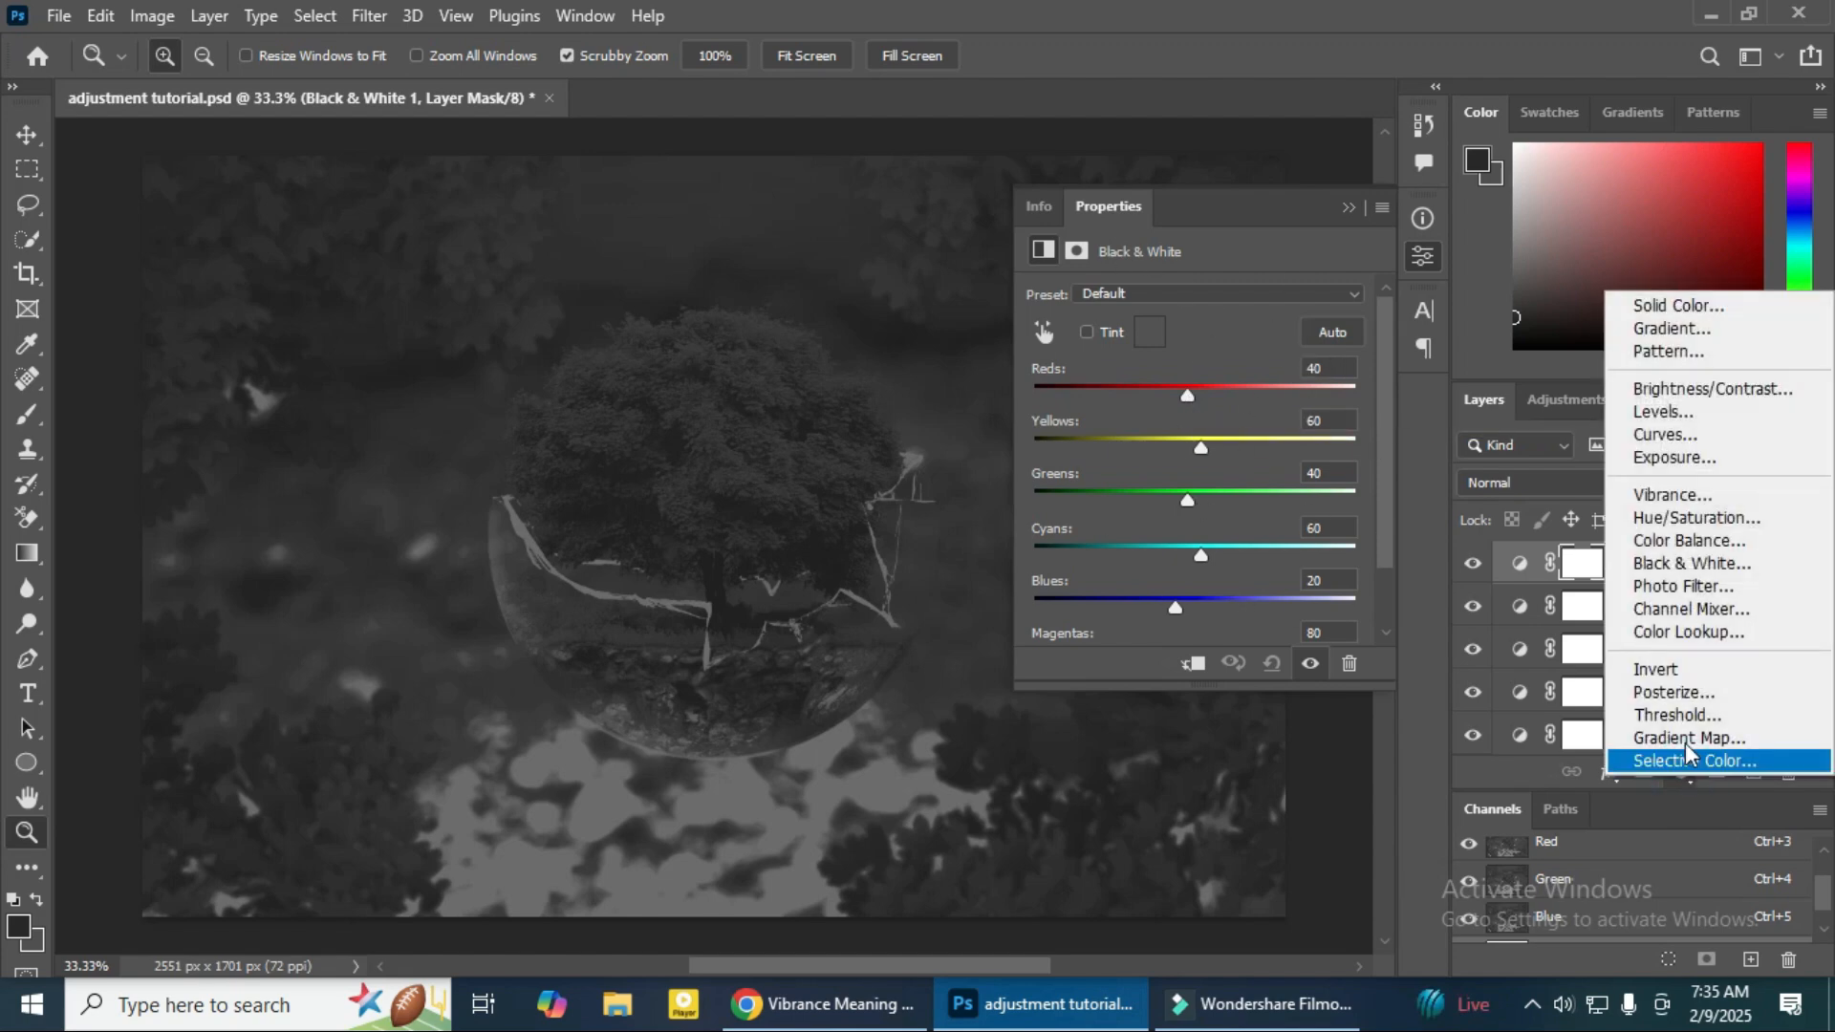
{"action": "left_click", "coordinate": [1700, 609]}
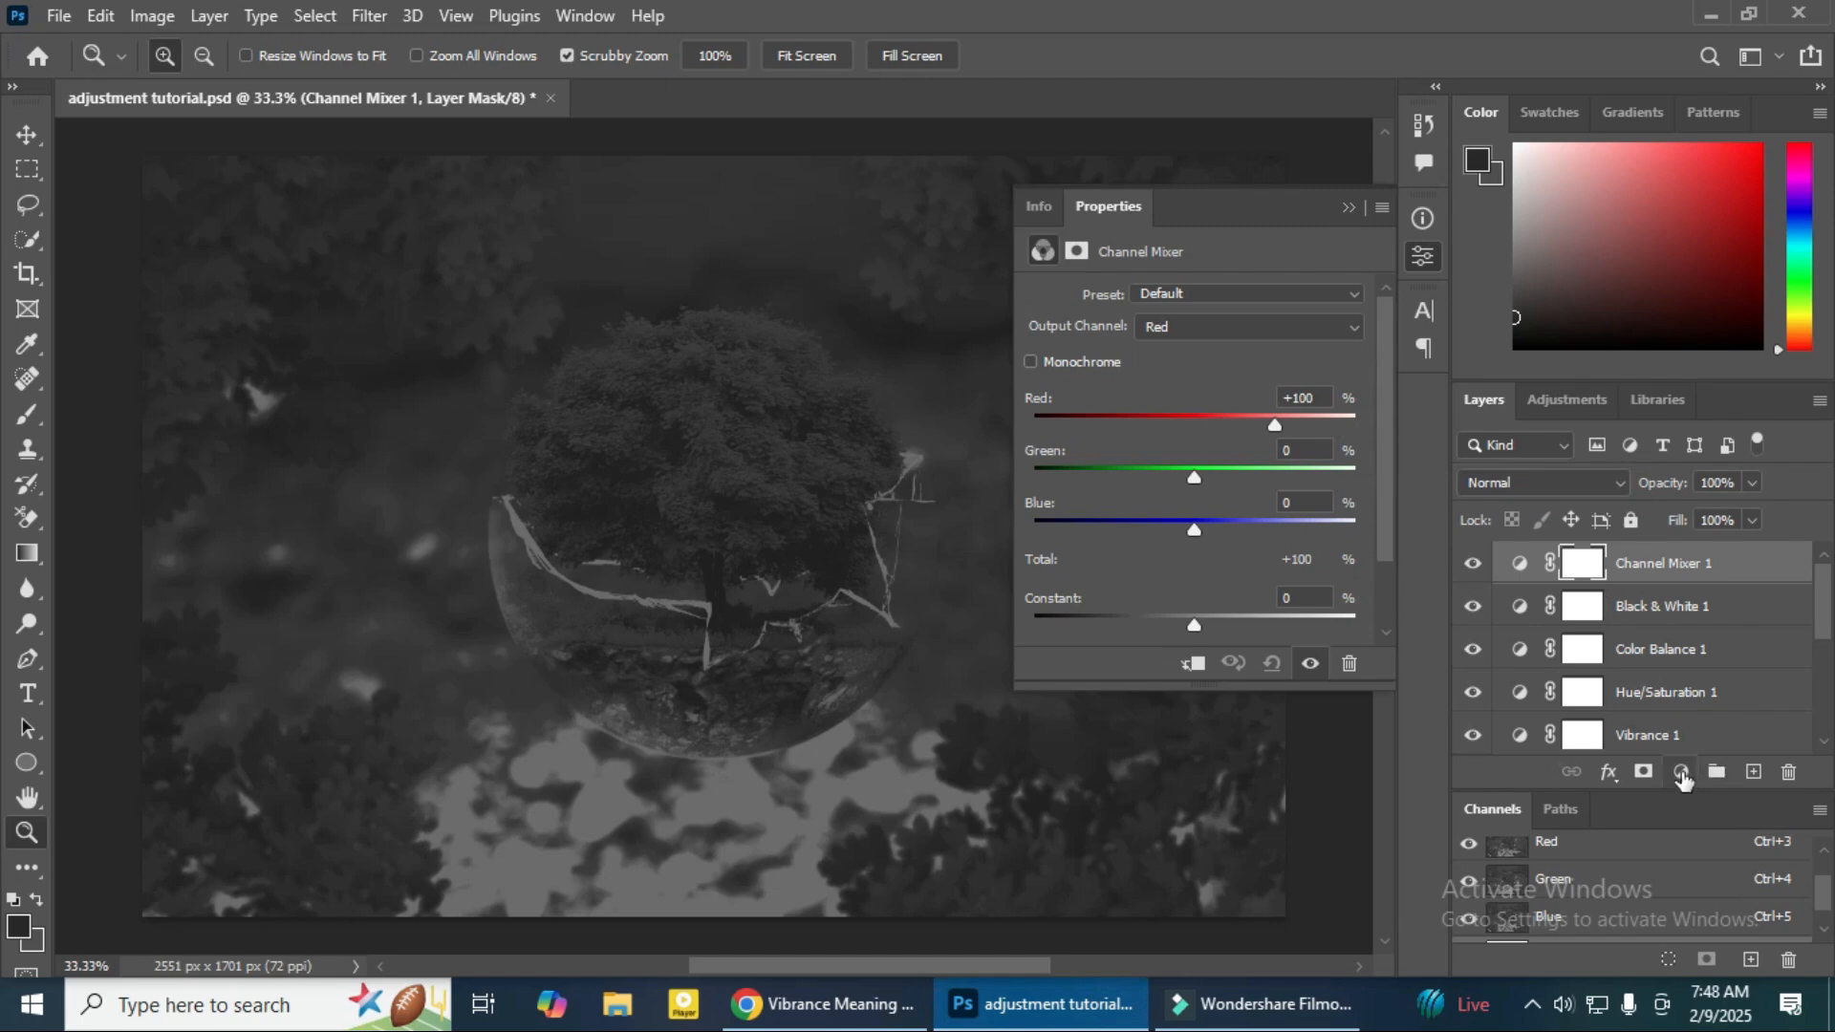
{"action": "left_click", "coordinate": [1682, 772]}
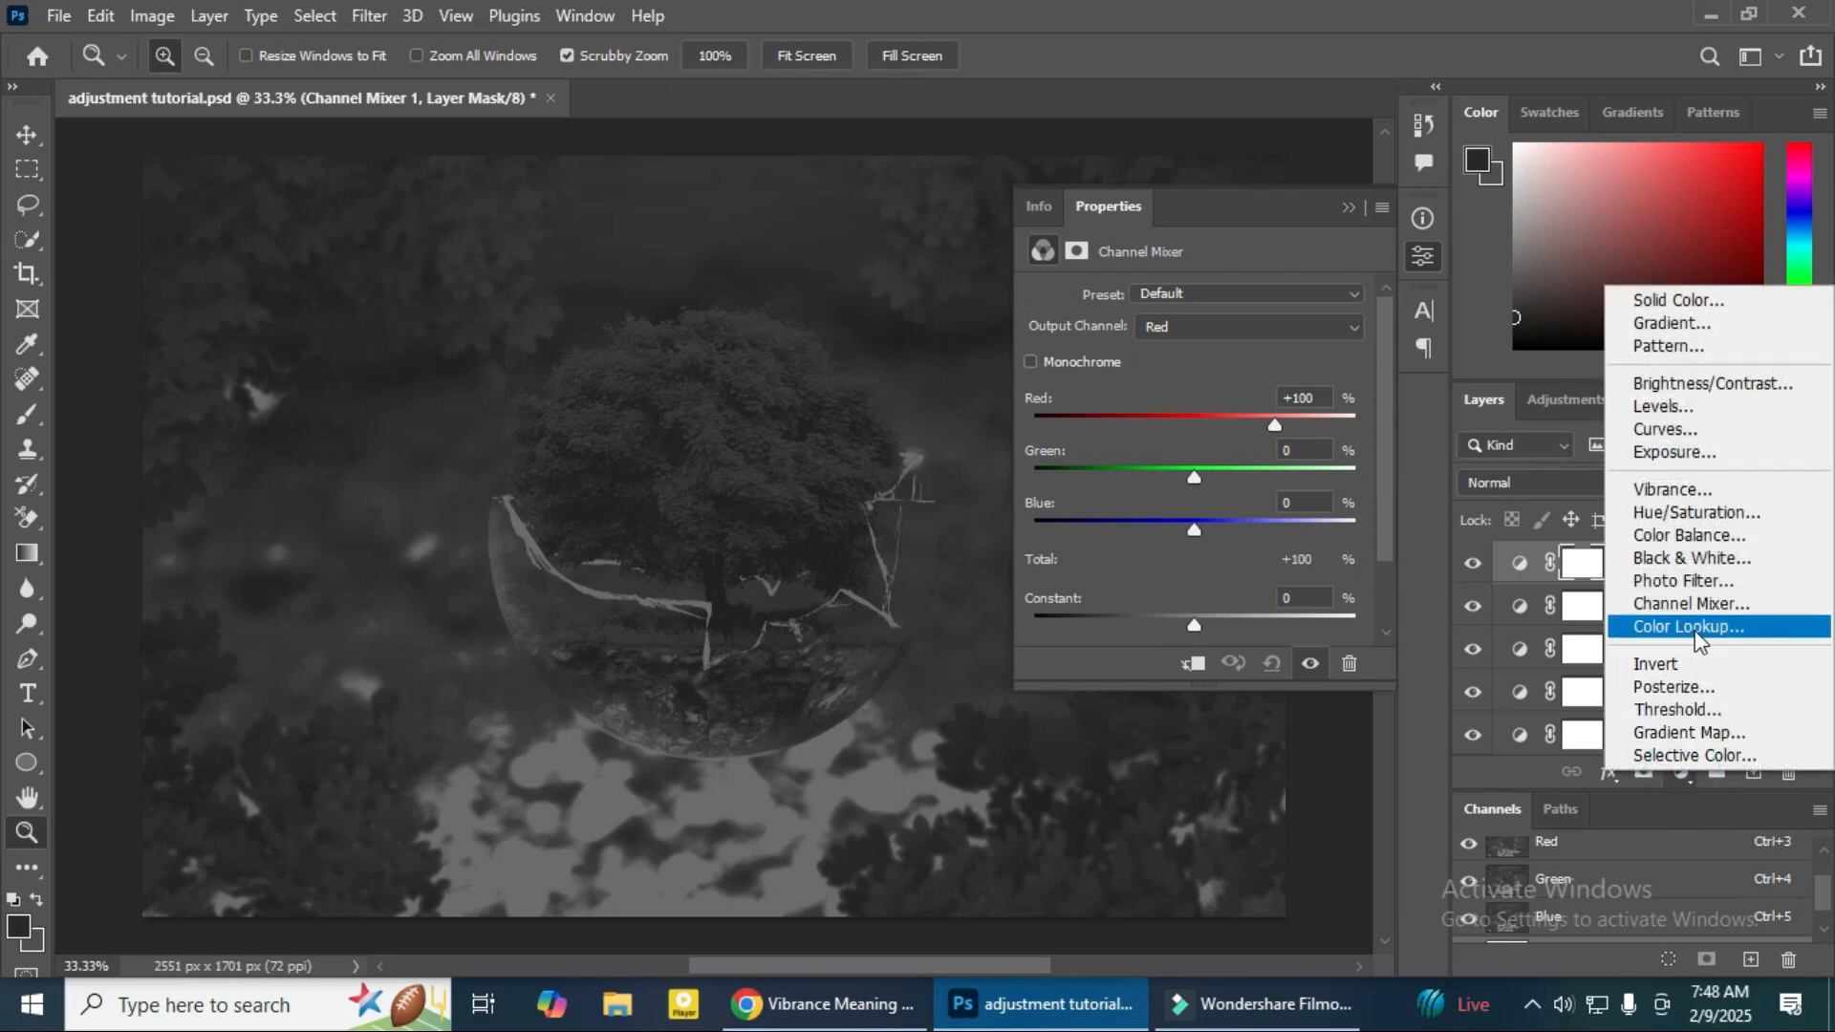
{"action": "left_click", "coordinate": [1694, 629]}
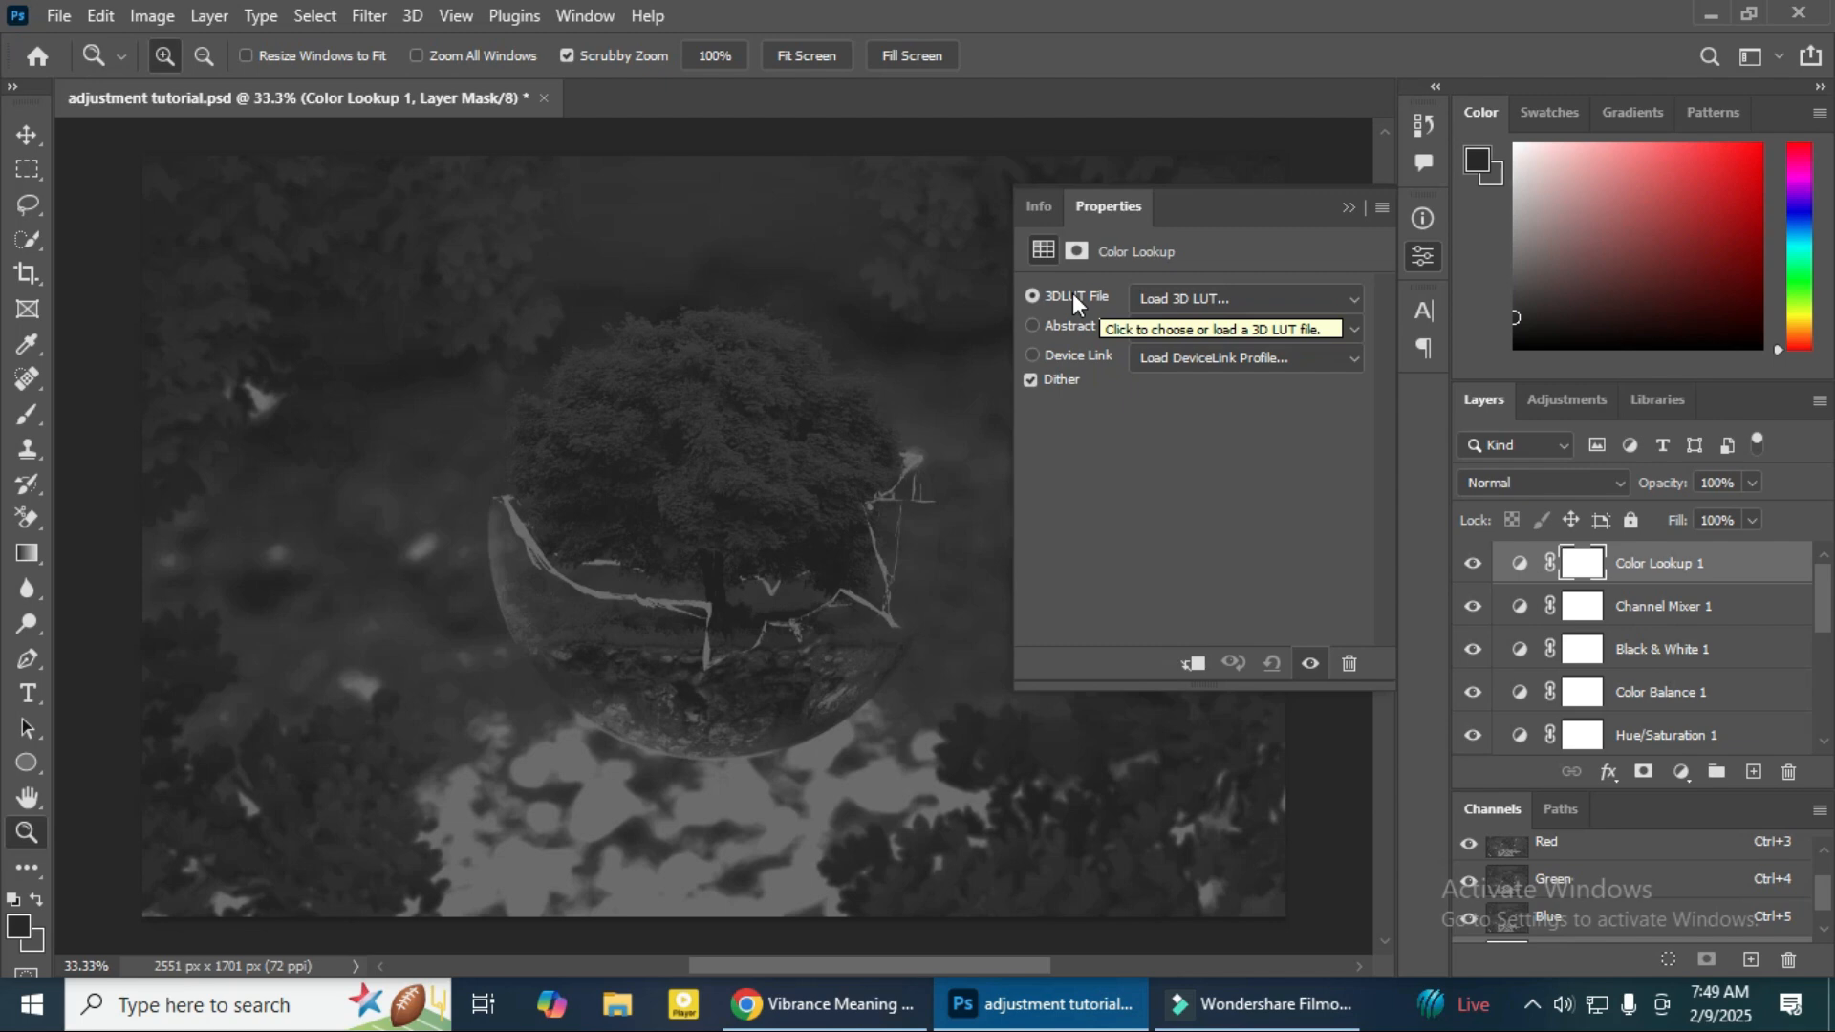
Step: Try the Fuji ETERNA 250D Fuji 3510 3D LUT on the Color Lookup layer, and apply NightFromDay.CUBE instead
{"action": "left_click", "coordinate": [1235, 298]}
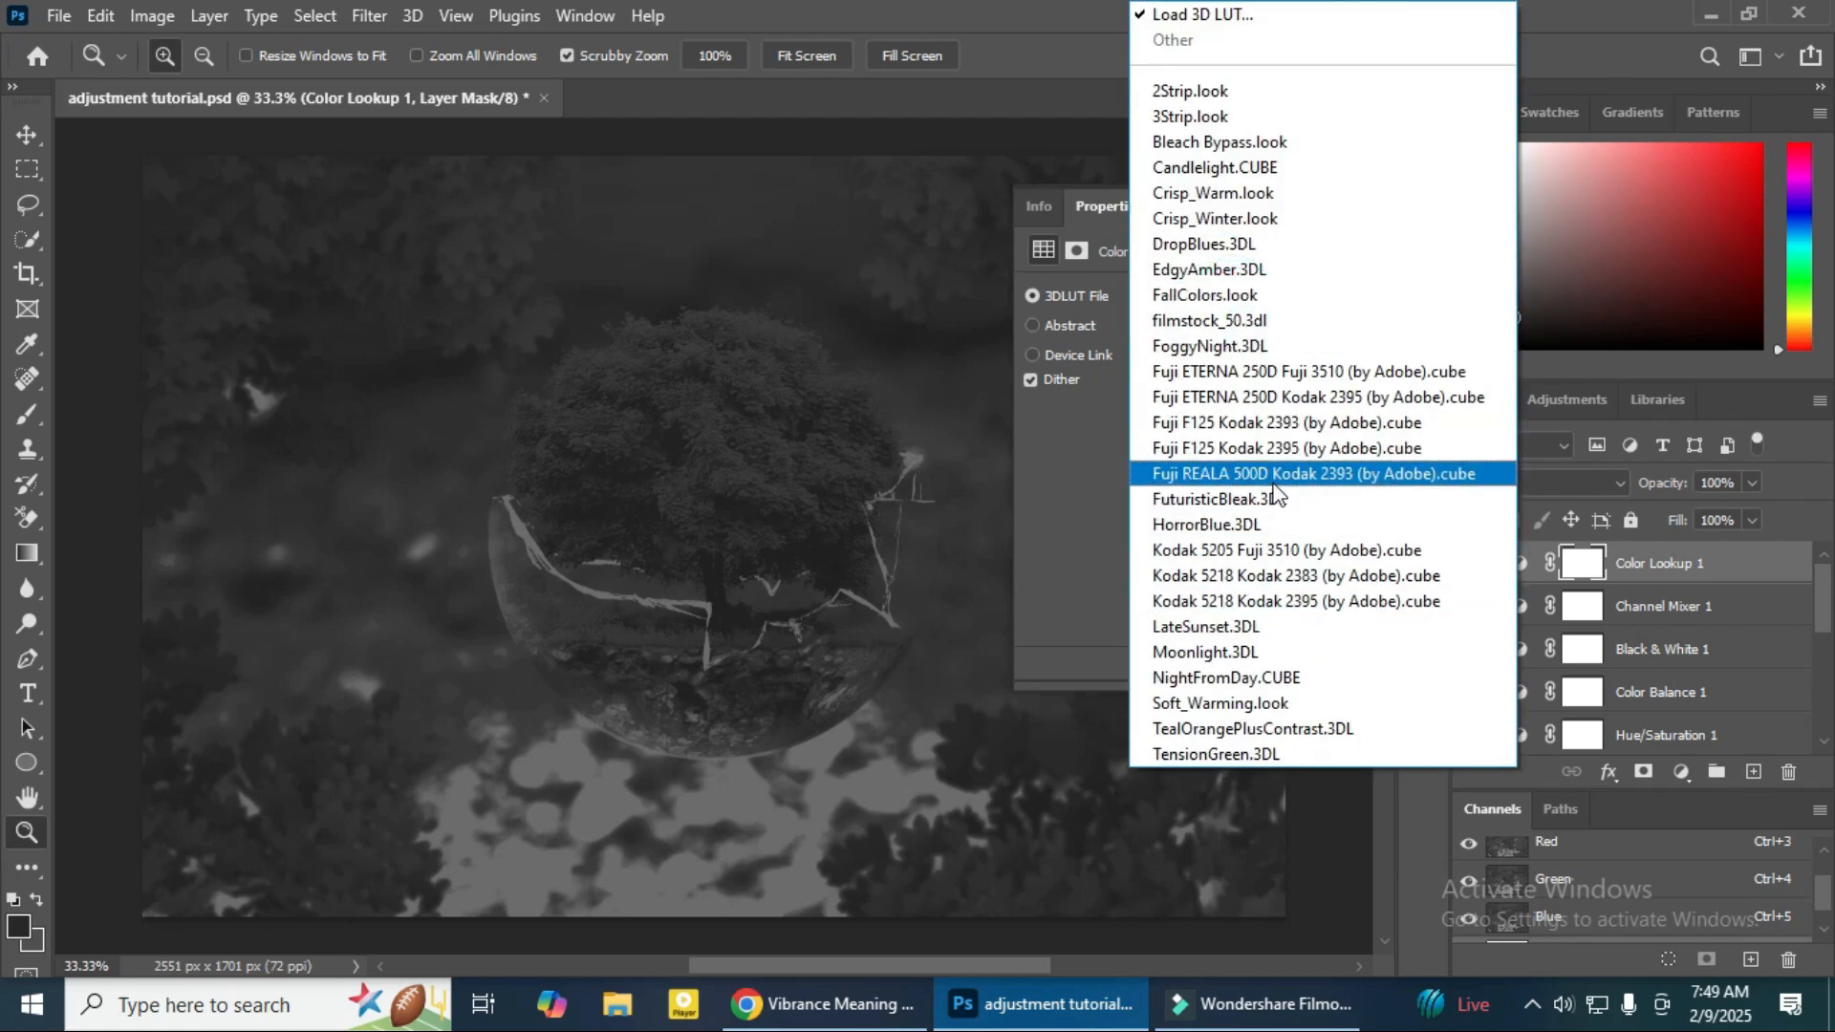
{"action": "left_click", "coordinate": [1213, 373]}
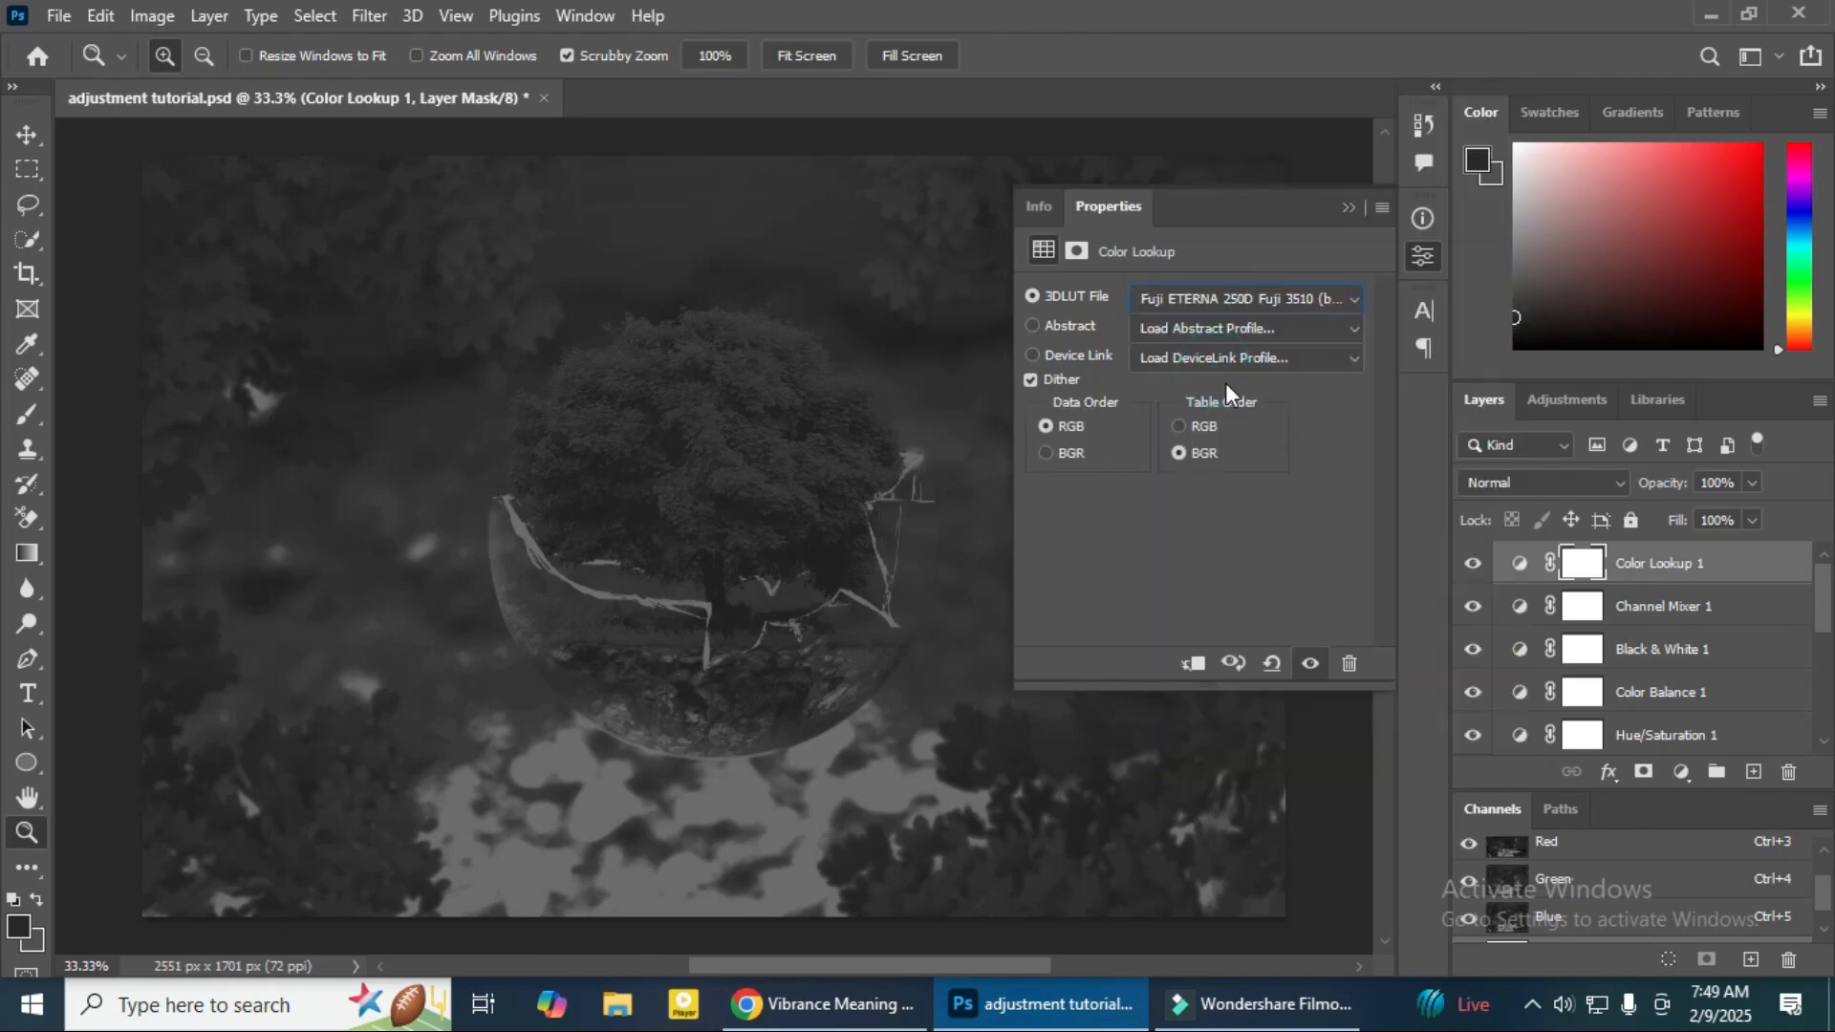
{"action": "left_click", "coordinate": [1239, 302]}
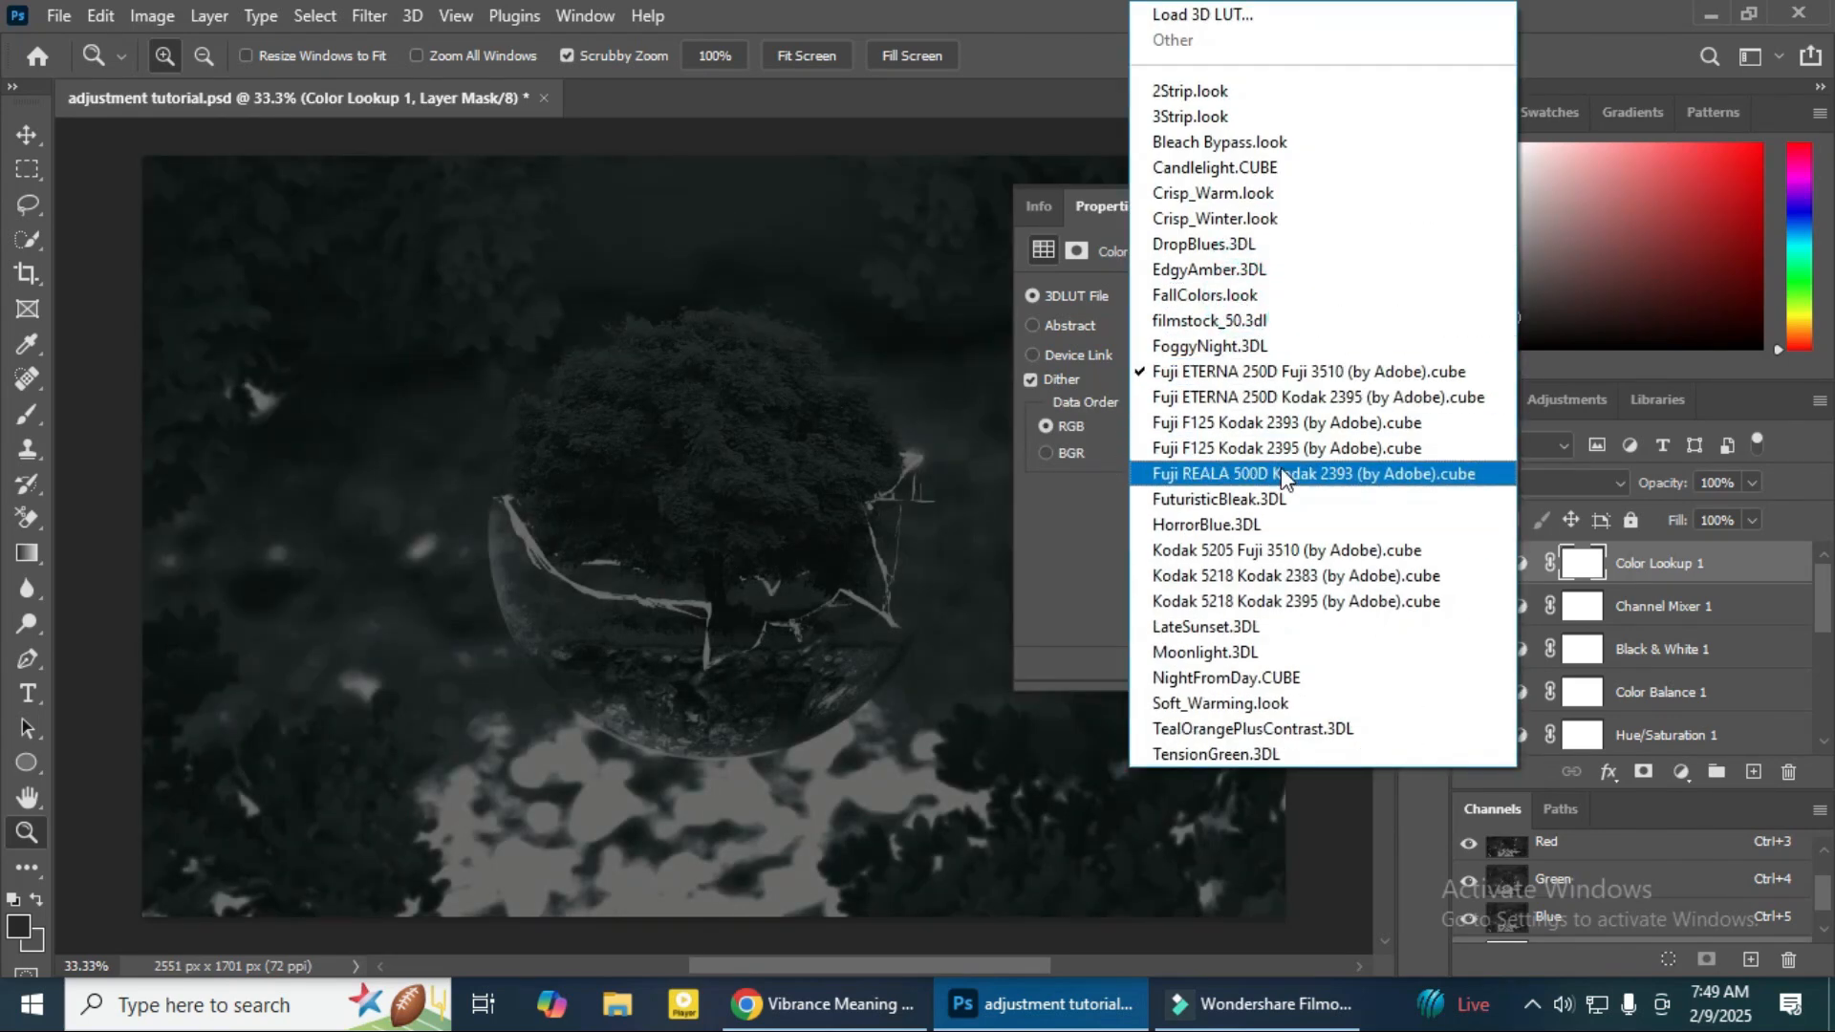
{"action": "left_click", "coordinate": [1271, 678]}
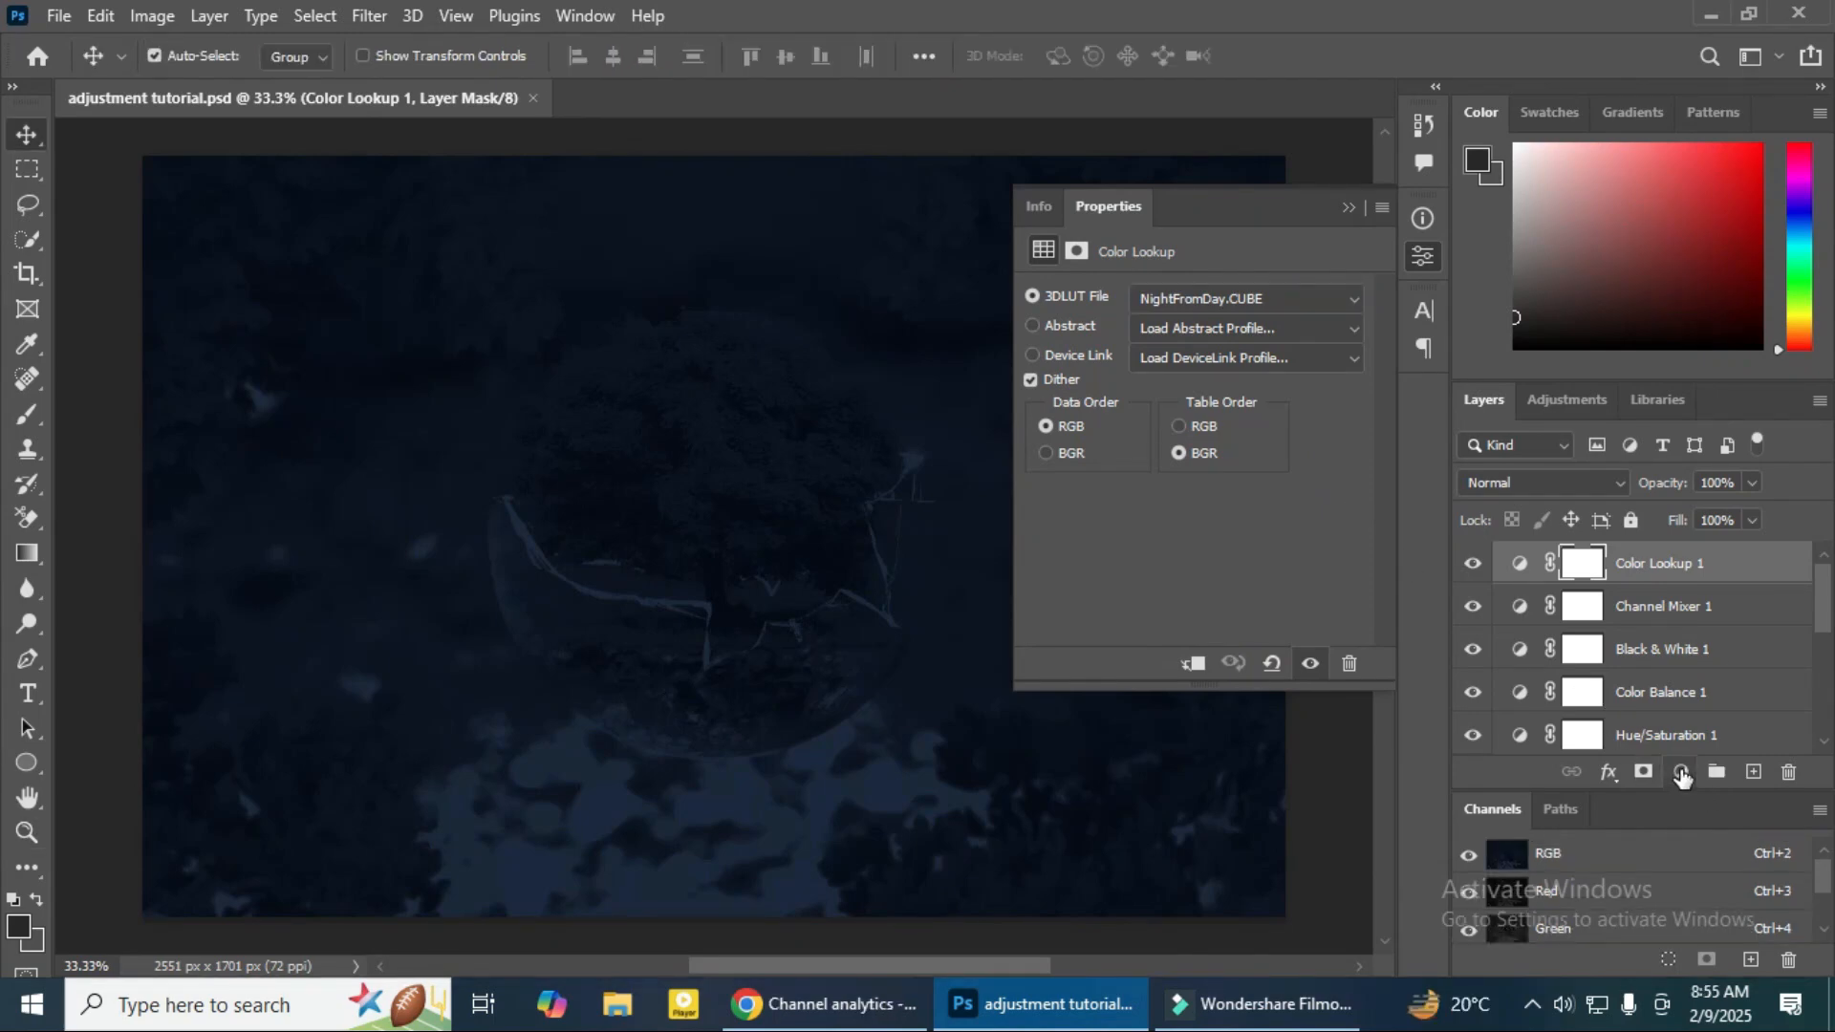
Step: Open youtube logo pics.jpg from the Desktop and unlock its Background layer
{"action": "left_click", "coordinate": [1680, 772]}
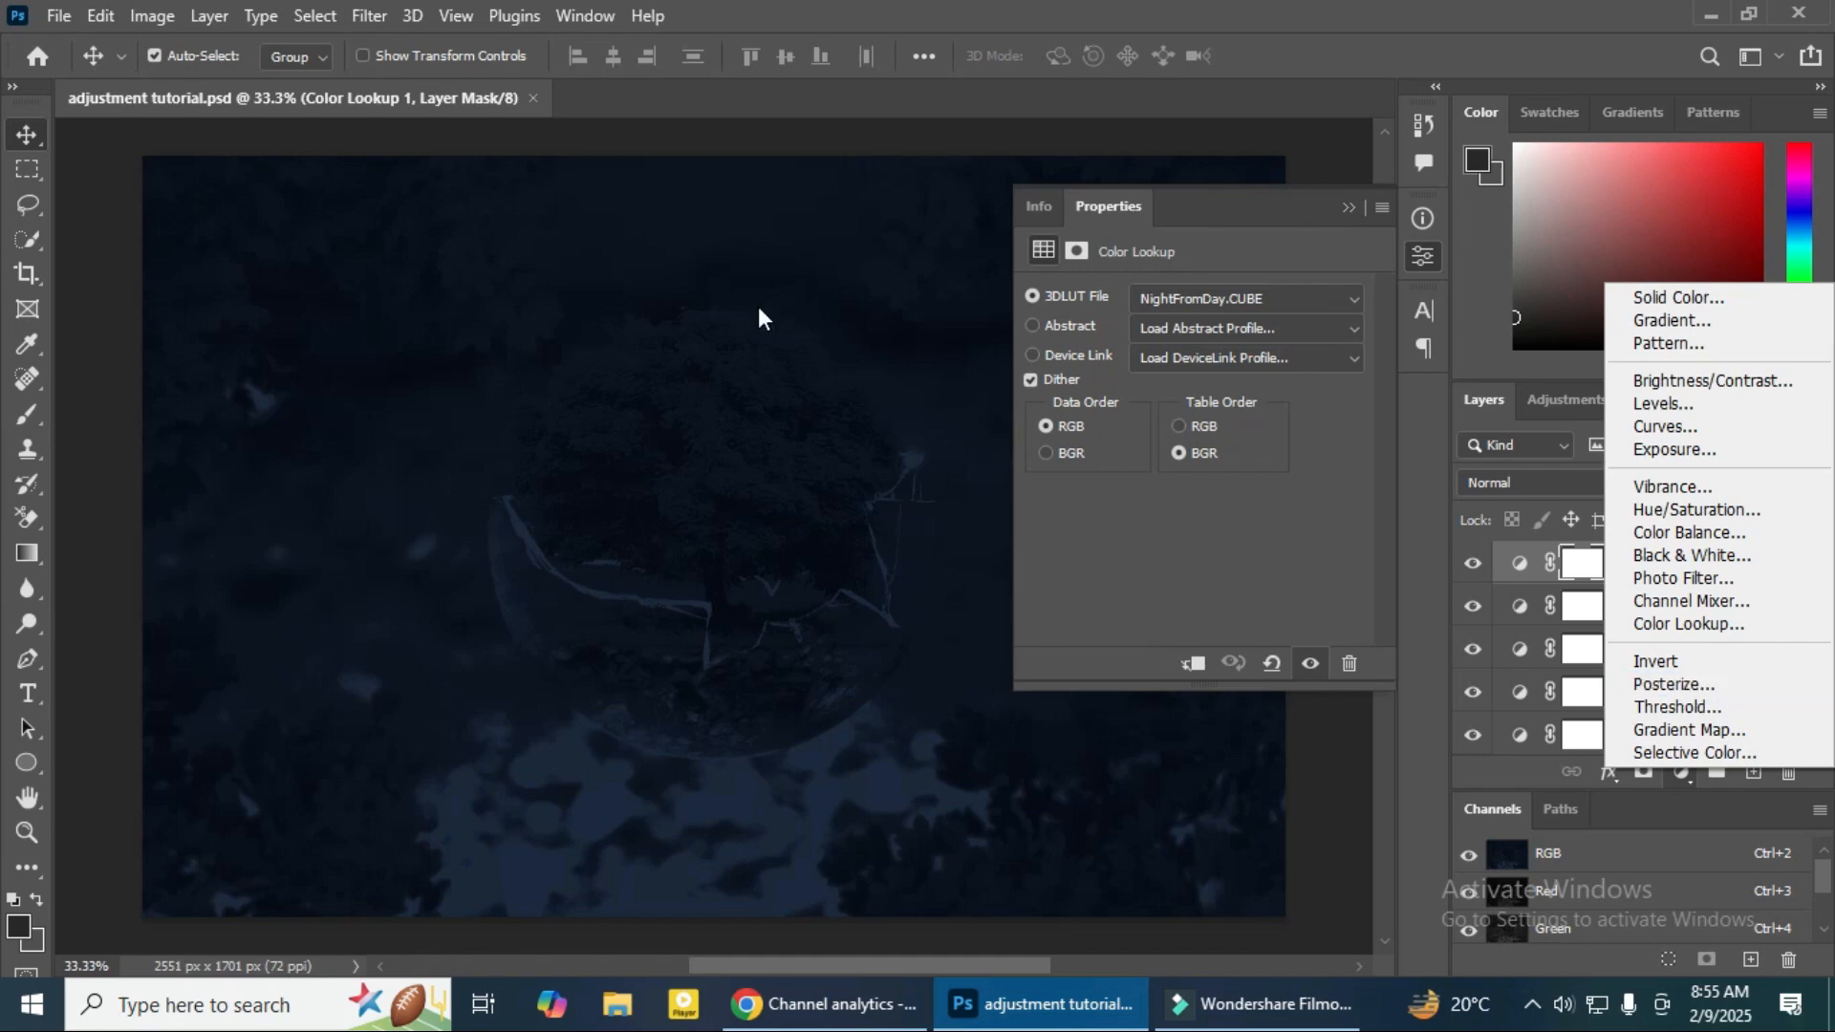
{"action": "left_click", "coordinate": [57, 18]}
{"action": "left_click", "coordinate": [58, 17]}
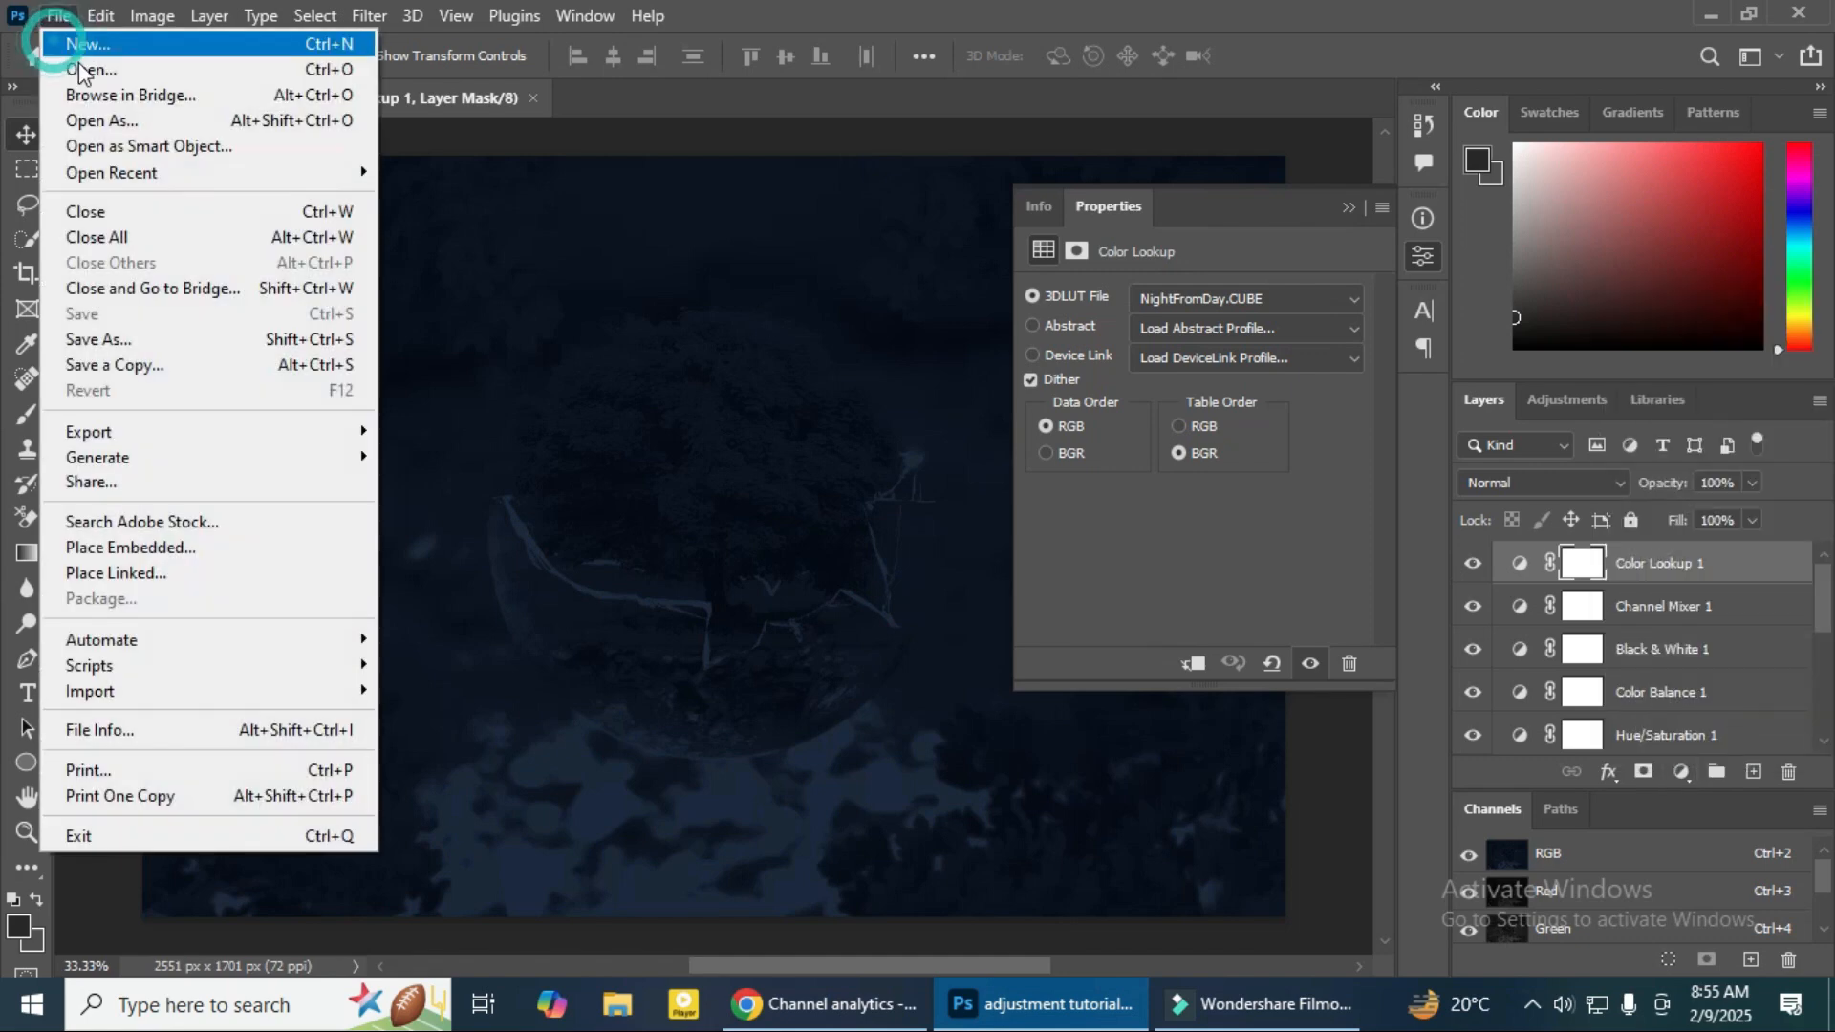
{"action": "left_click", "coordinate": [67, 65]}
{"action": "scroll", "coordinate": [581, 499], "scroll_direction": "down", "scroll_amount": 4}
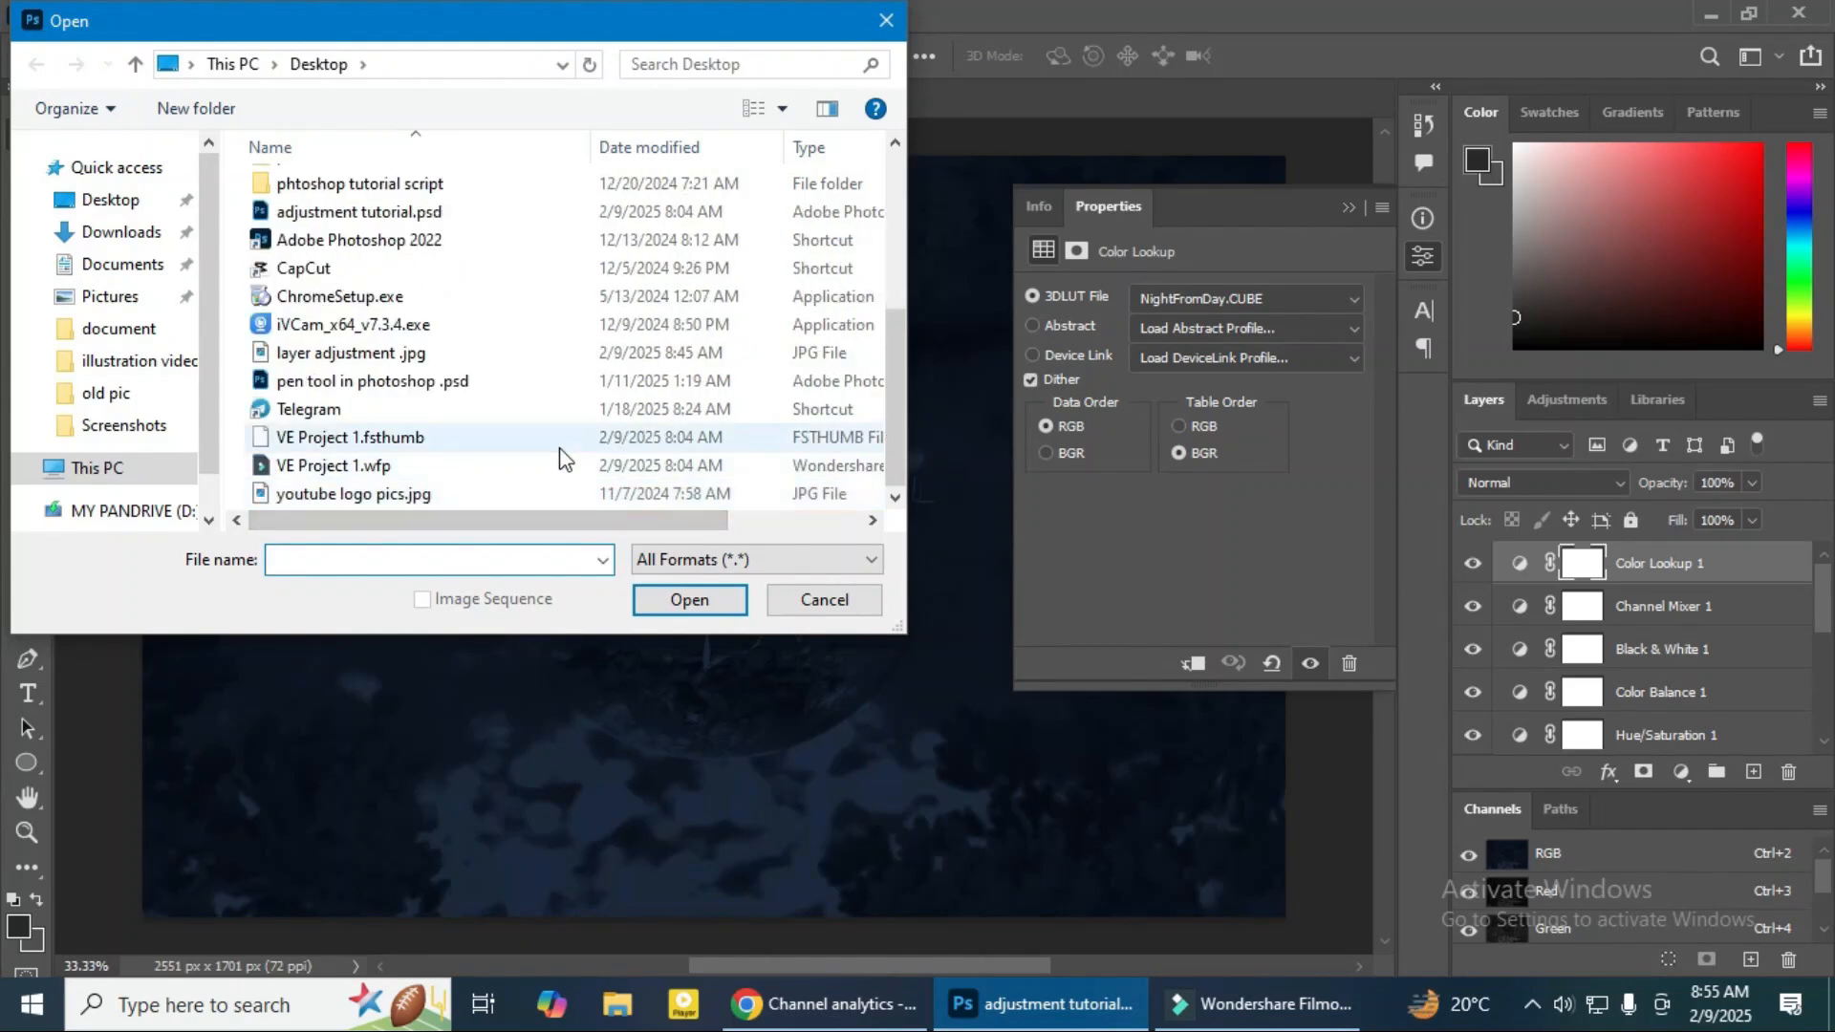
{"action": "left_click", "coordinate": [421, 498]}
{"action": "left_click", "coordinate": [717, 599]}
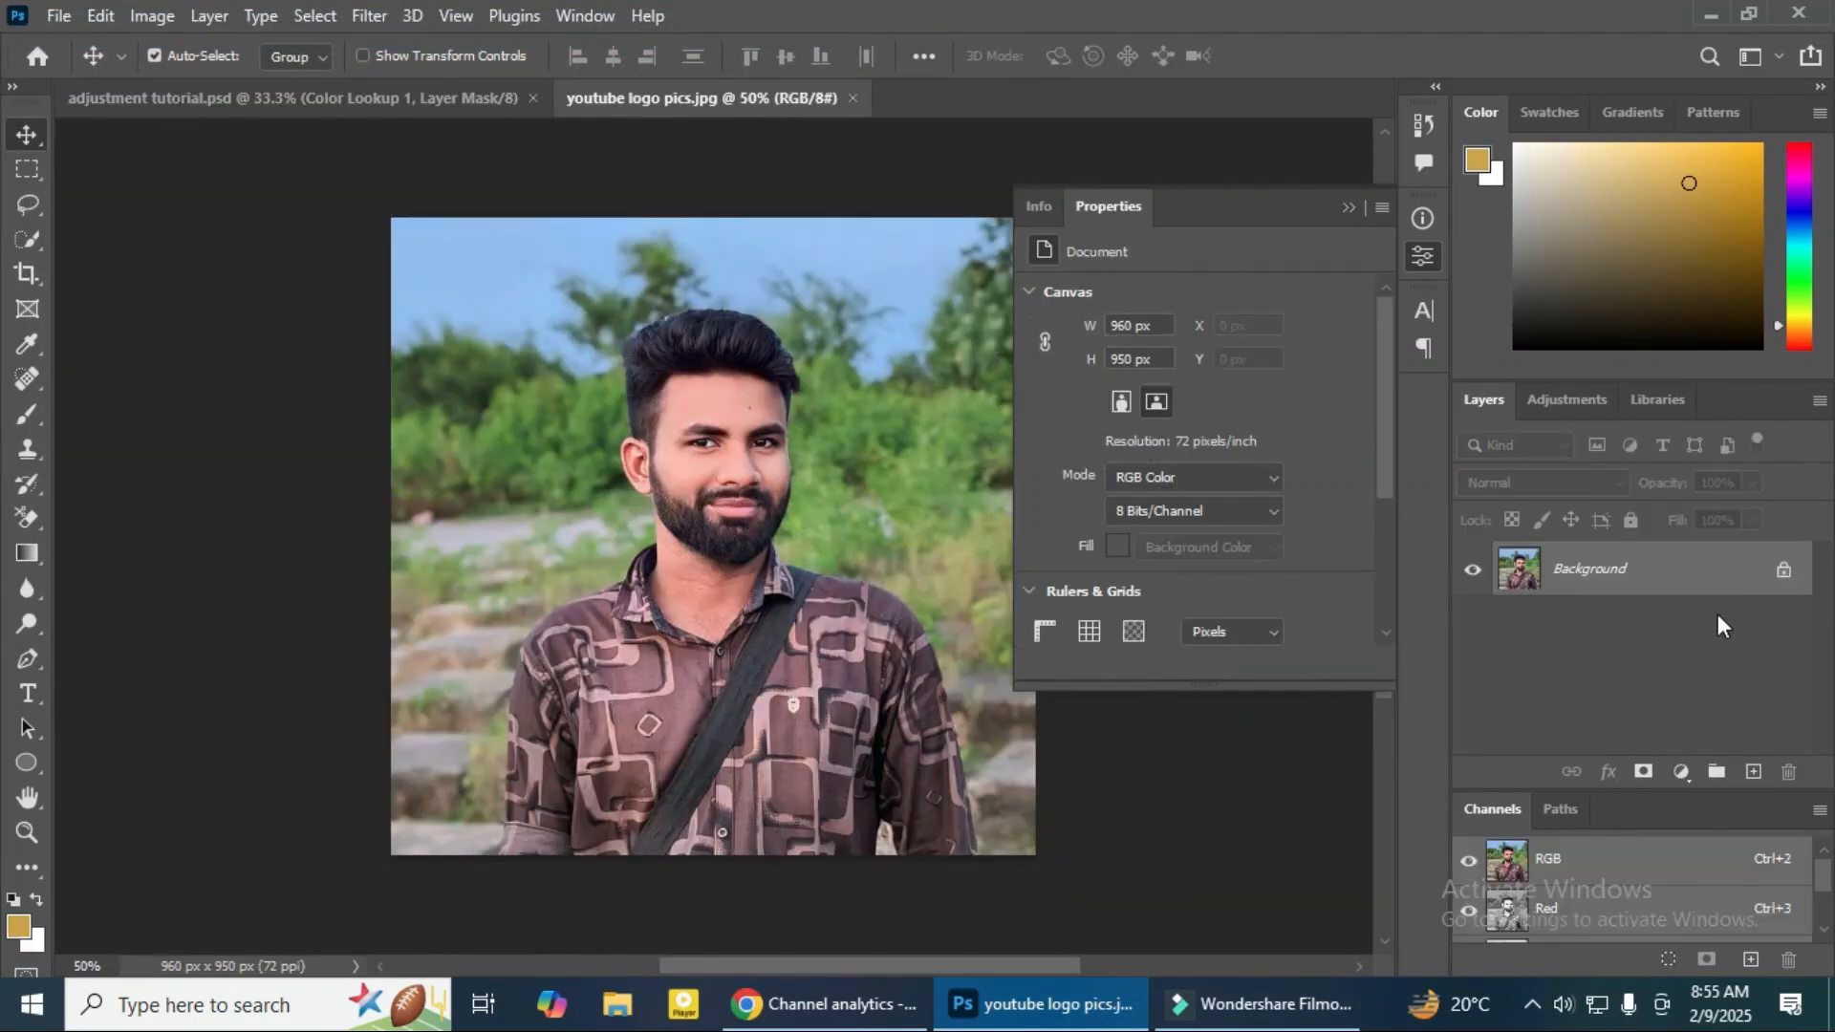
{"action": "left_click", "coordinate": [1784, 570]}
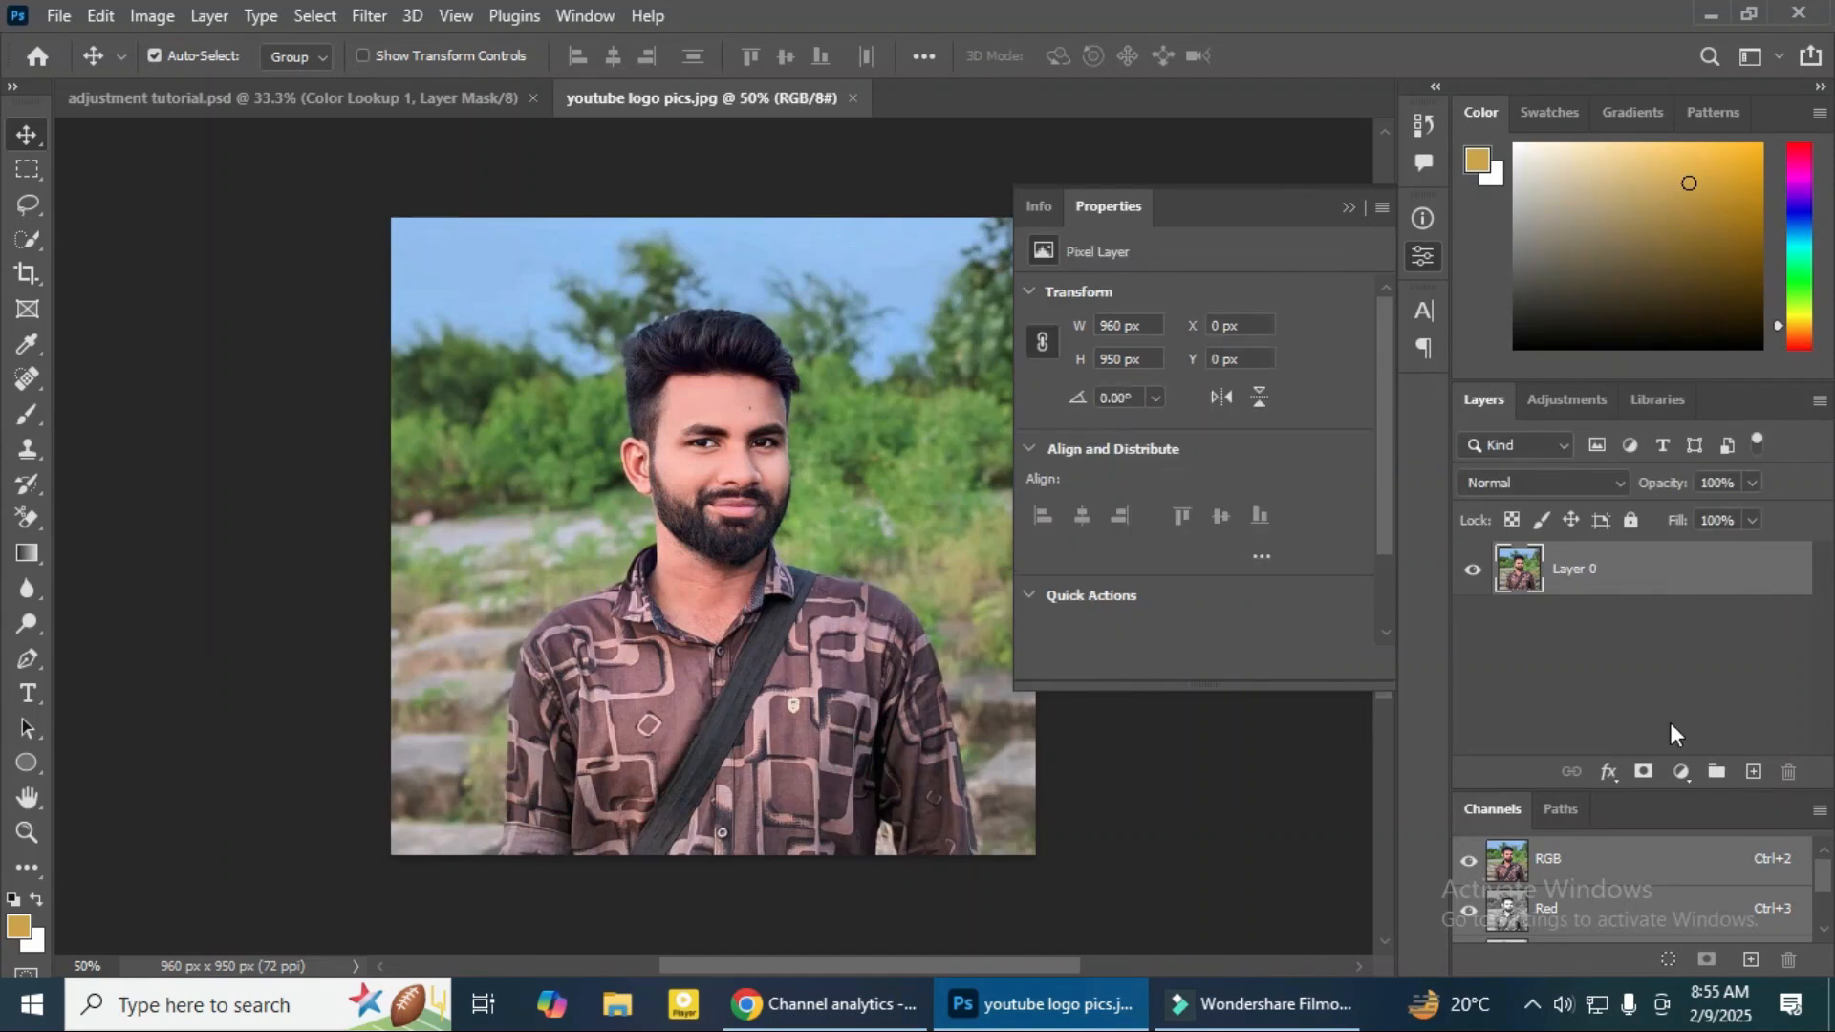
Step: Add a Posterize adjustment layer above the portrait's Layer 0 and lower its Levels to 2
{"action": "left_click", "coordinate": [1681, 772]}
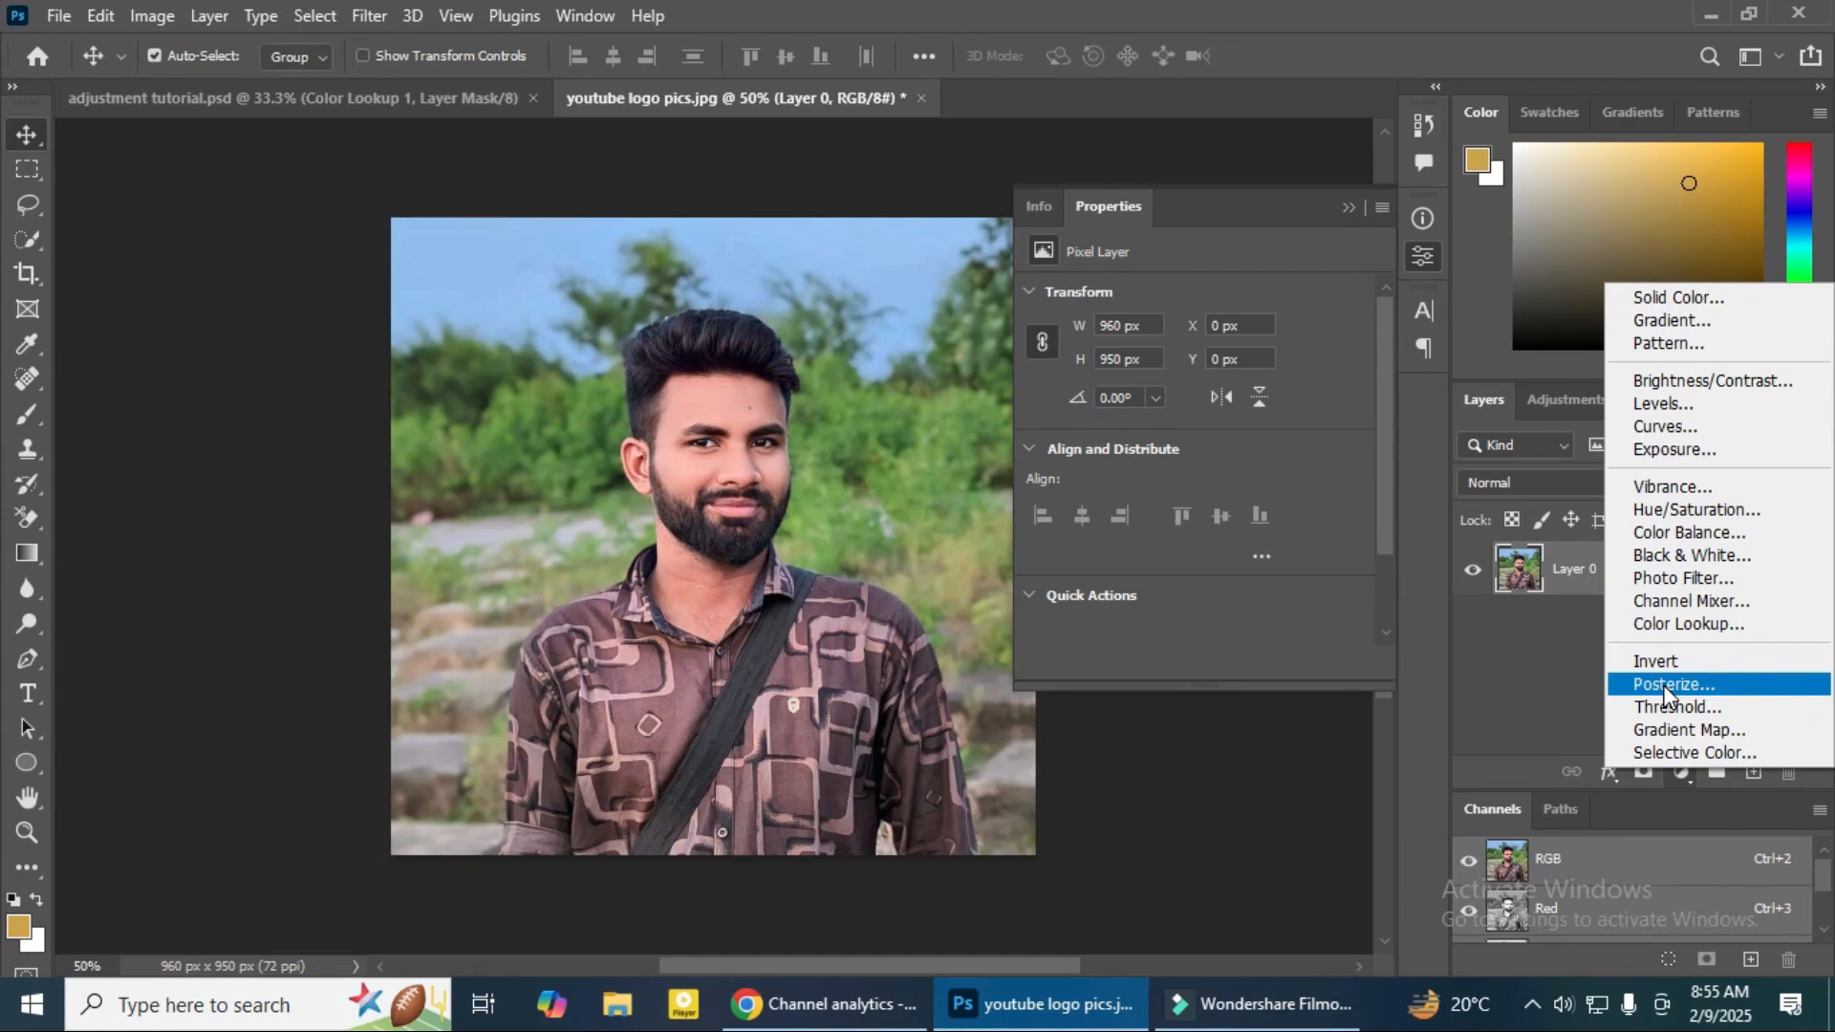
{"action": "left_click", "coordinate": [1663, 684]}
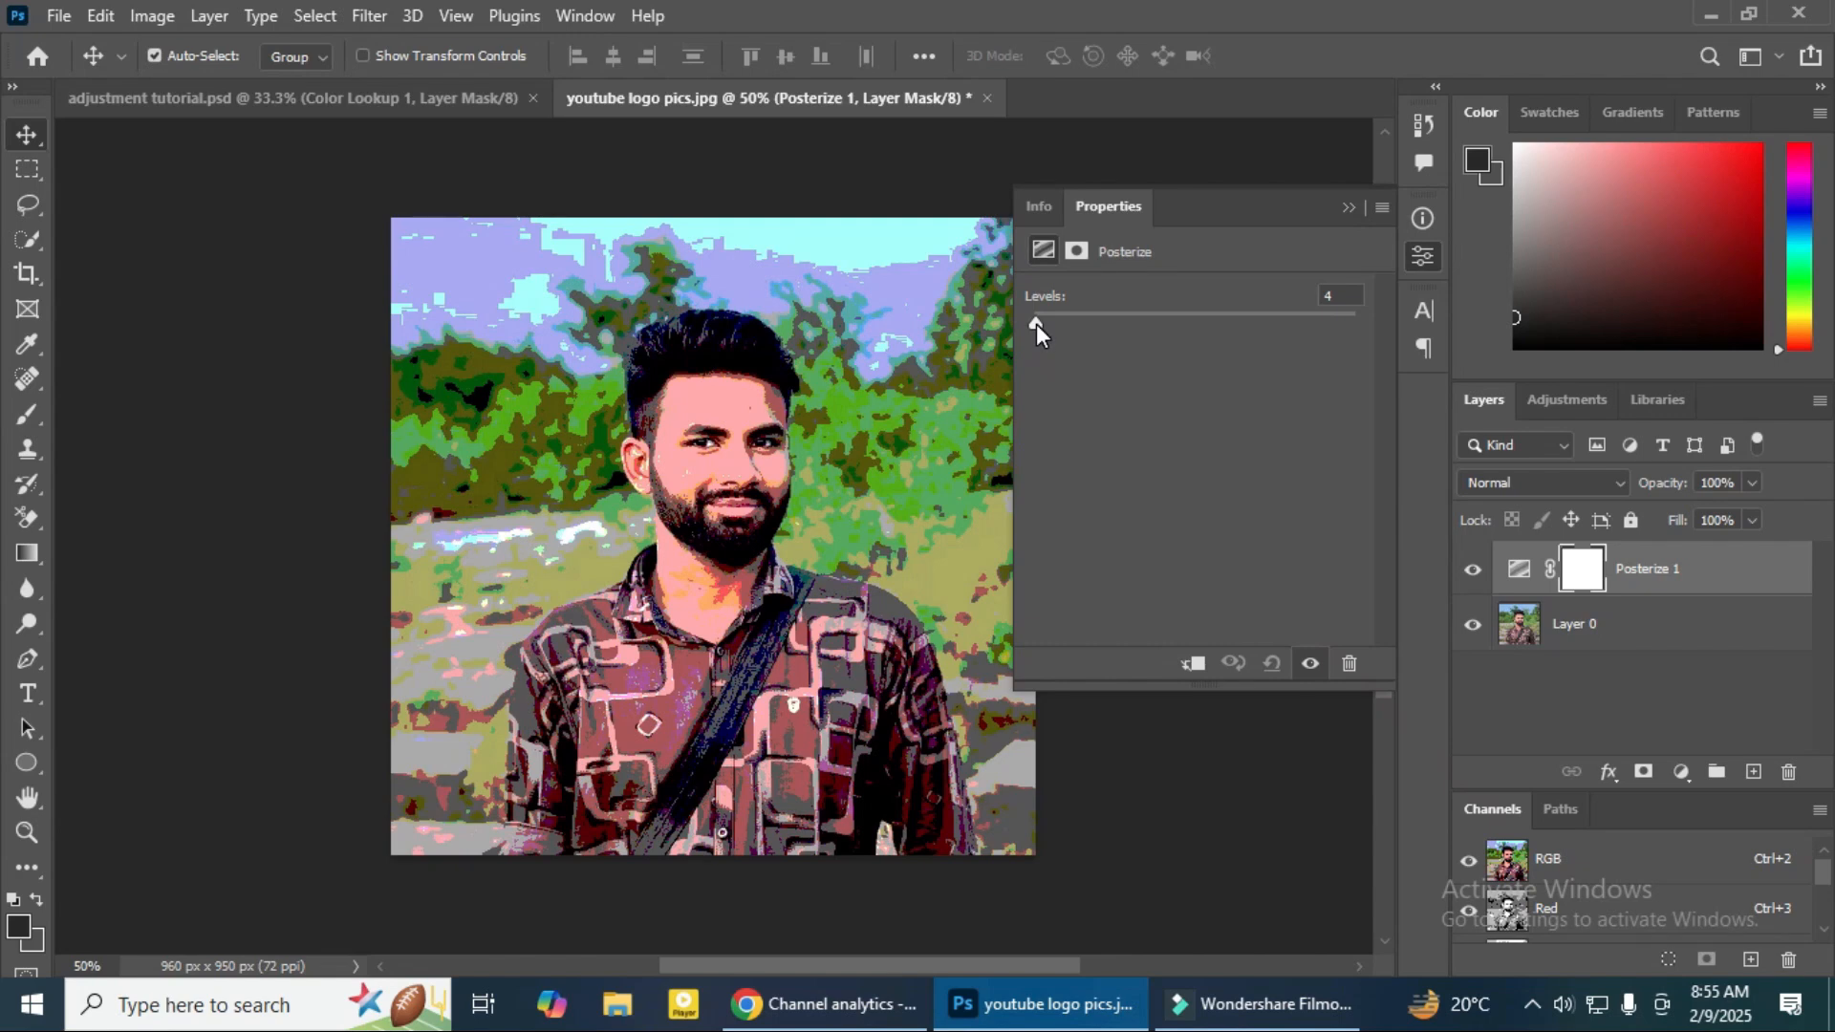
{"action": "left_click", "coordinate": [1343, 295]}
{"action": "key", "text": "Down"}
{"action": "key", "text": "Down"}
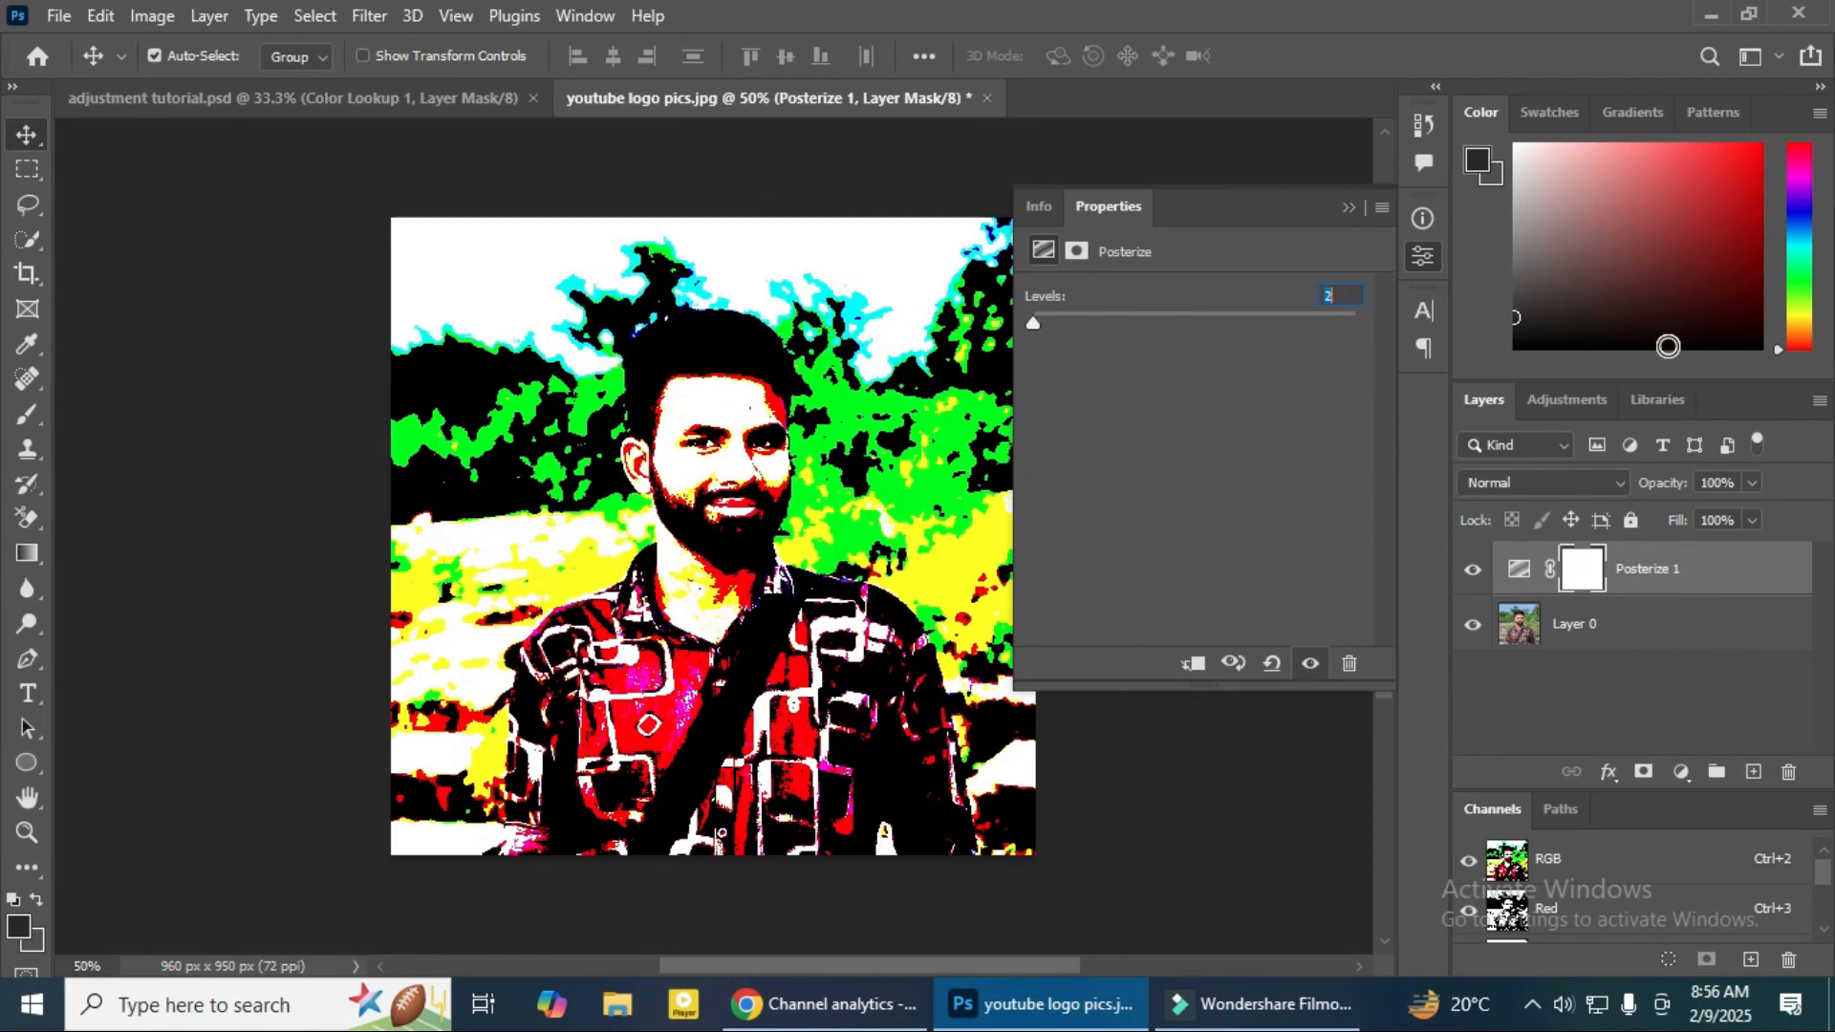
Step: Raise the Posterize layer's Levels to 11
{"action": "key", "text": "Up"}
{"action": "key", "text": "Up"}
{"action": "key", "text": "Up"}
{"action": "key", "text": "Up"}
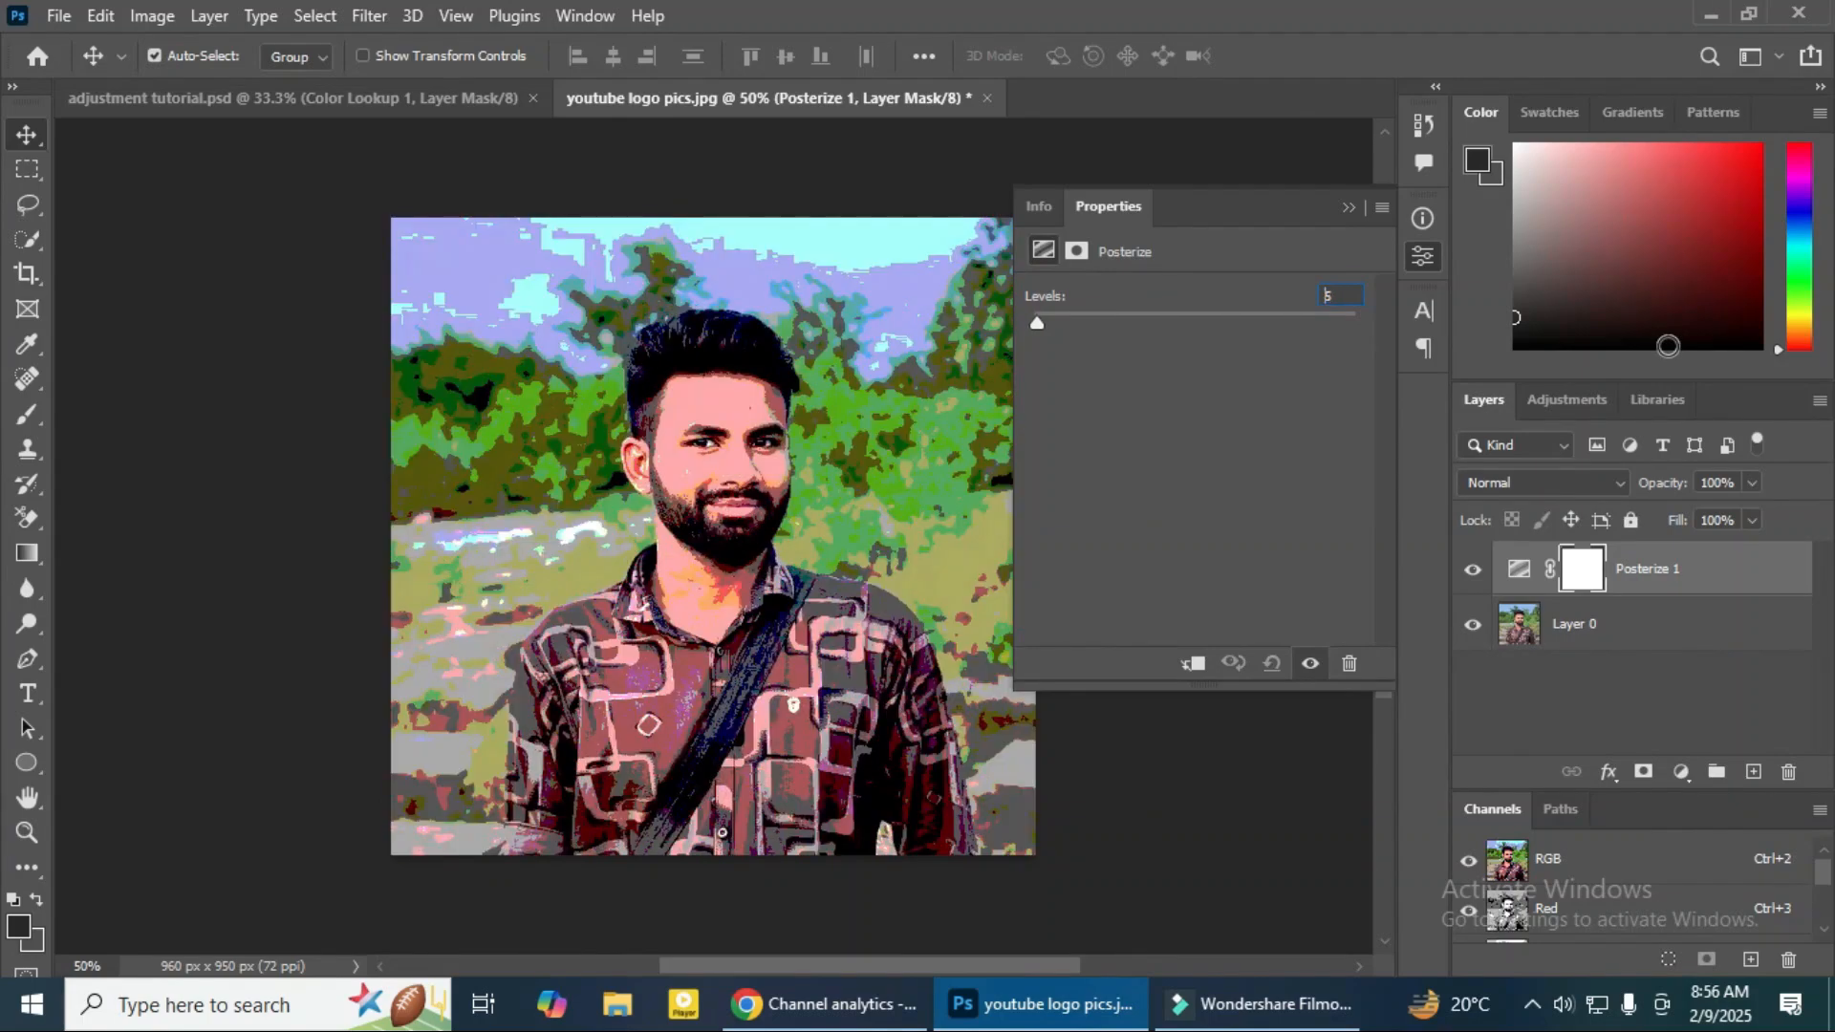
{"action": "key", "text": "Up"}
{"action": "key", "text": "Up"}
{"action": "key", "text": "Up"}
{"action": "key", "text": "Up"}
{"action": "key", "text": "Up"}
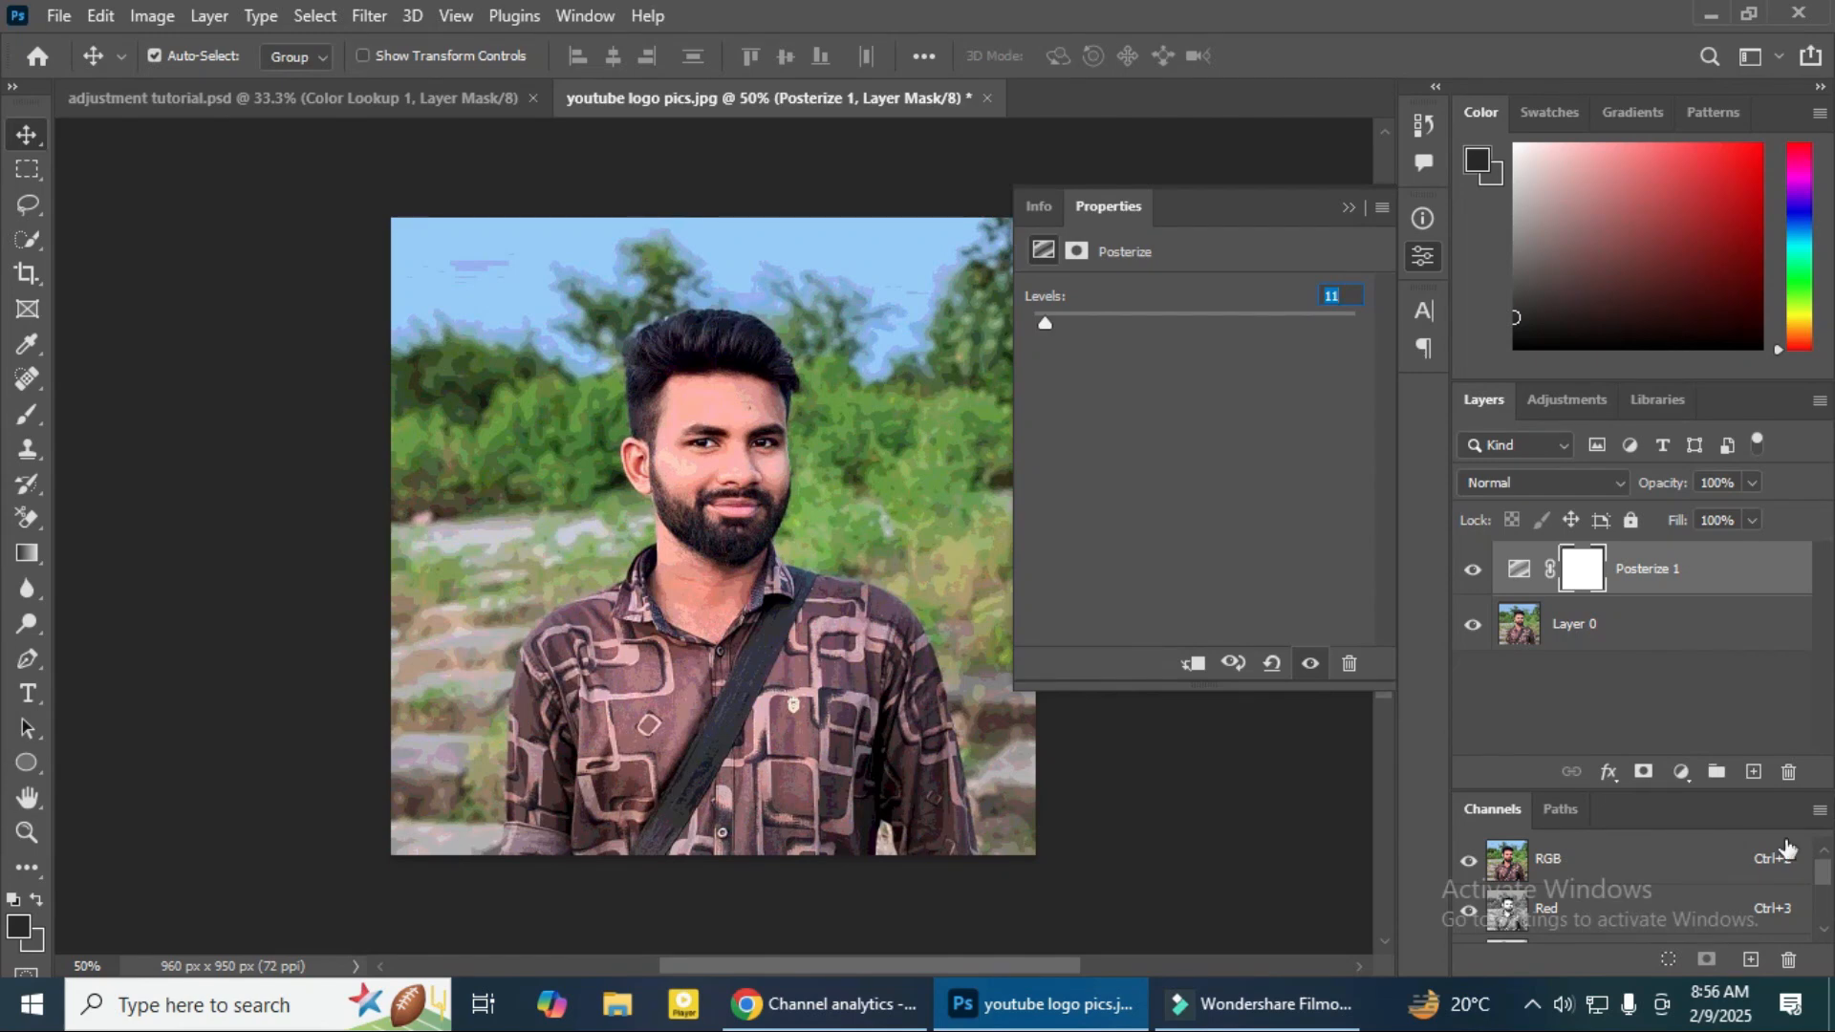
Step: Add two Threshold adjustment layers at level 128 above Posterize 1 and set the upper one's blend mode to Soft Light
{"action": "left_click", "coordinate": [1680, 772]}
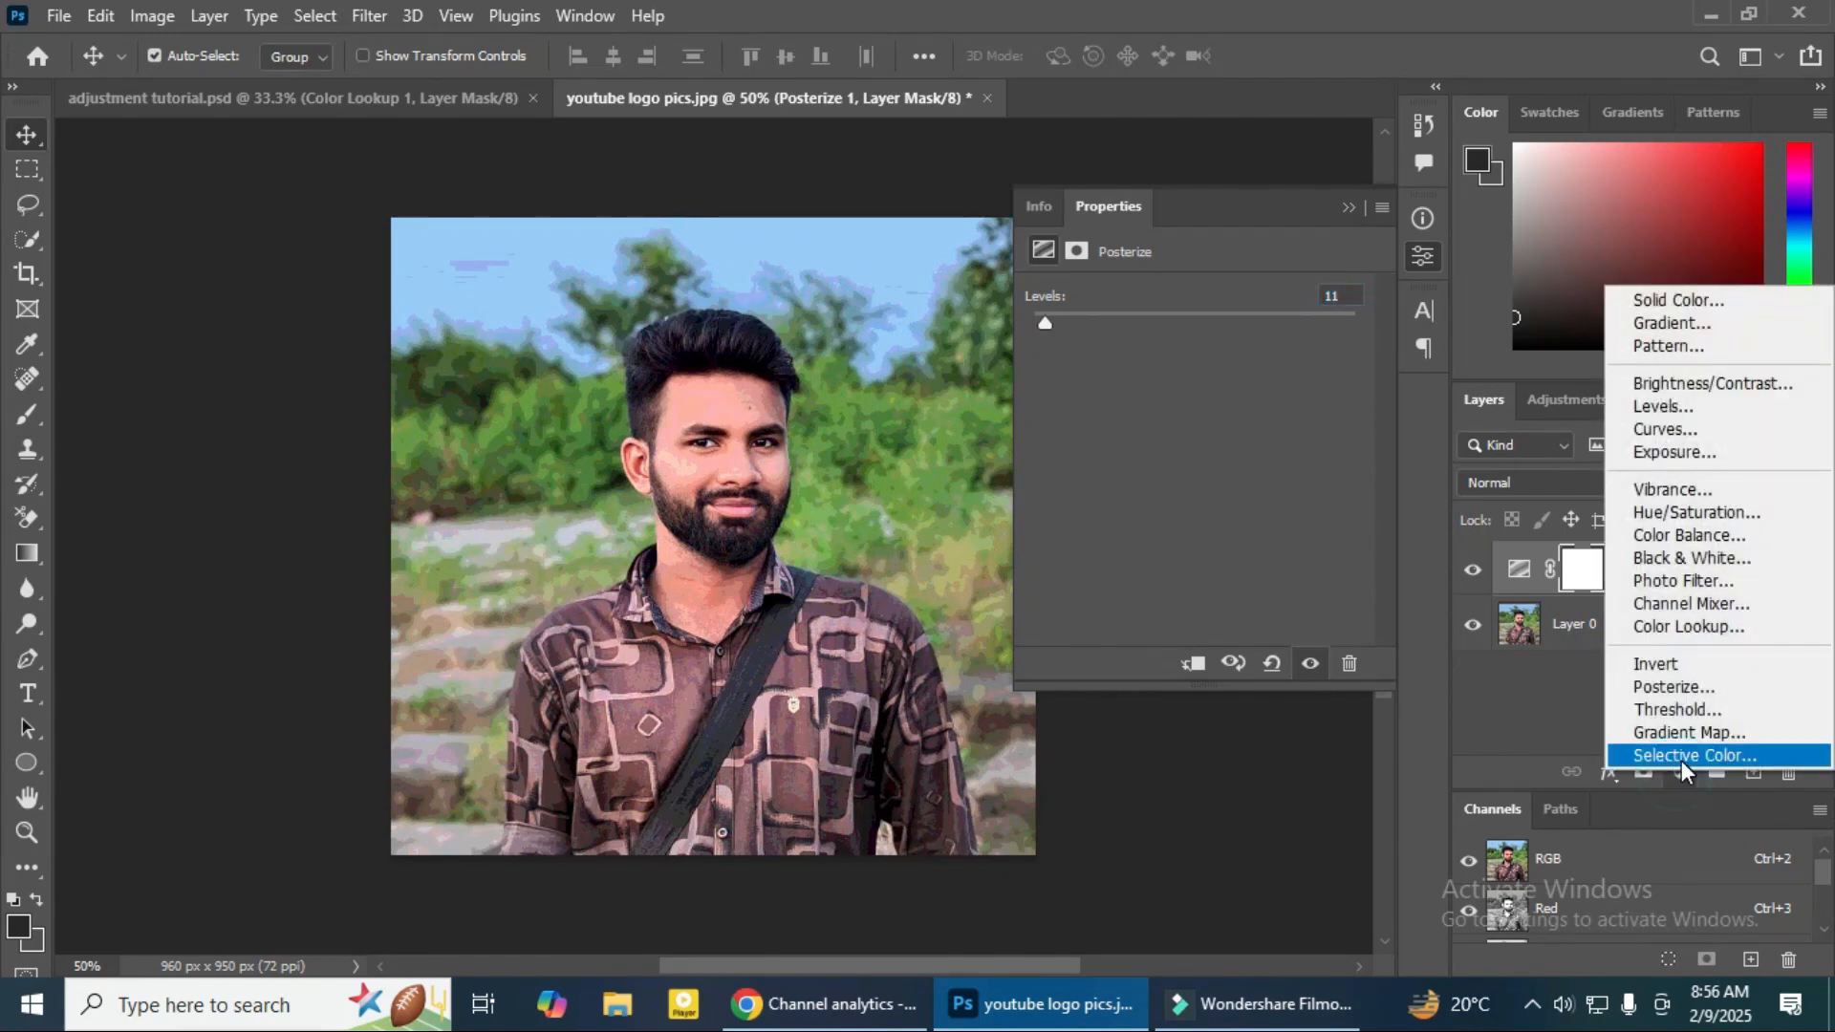
{"action": "left_click", "coordinate": [1687, 711]}
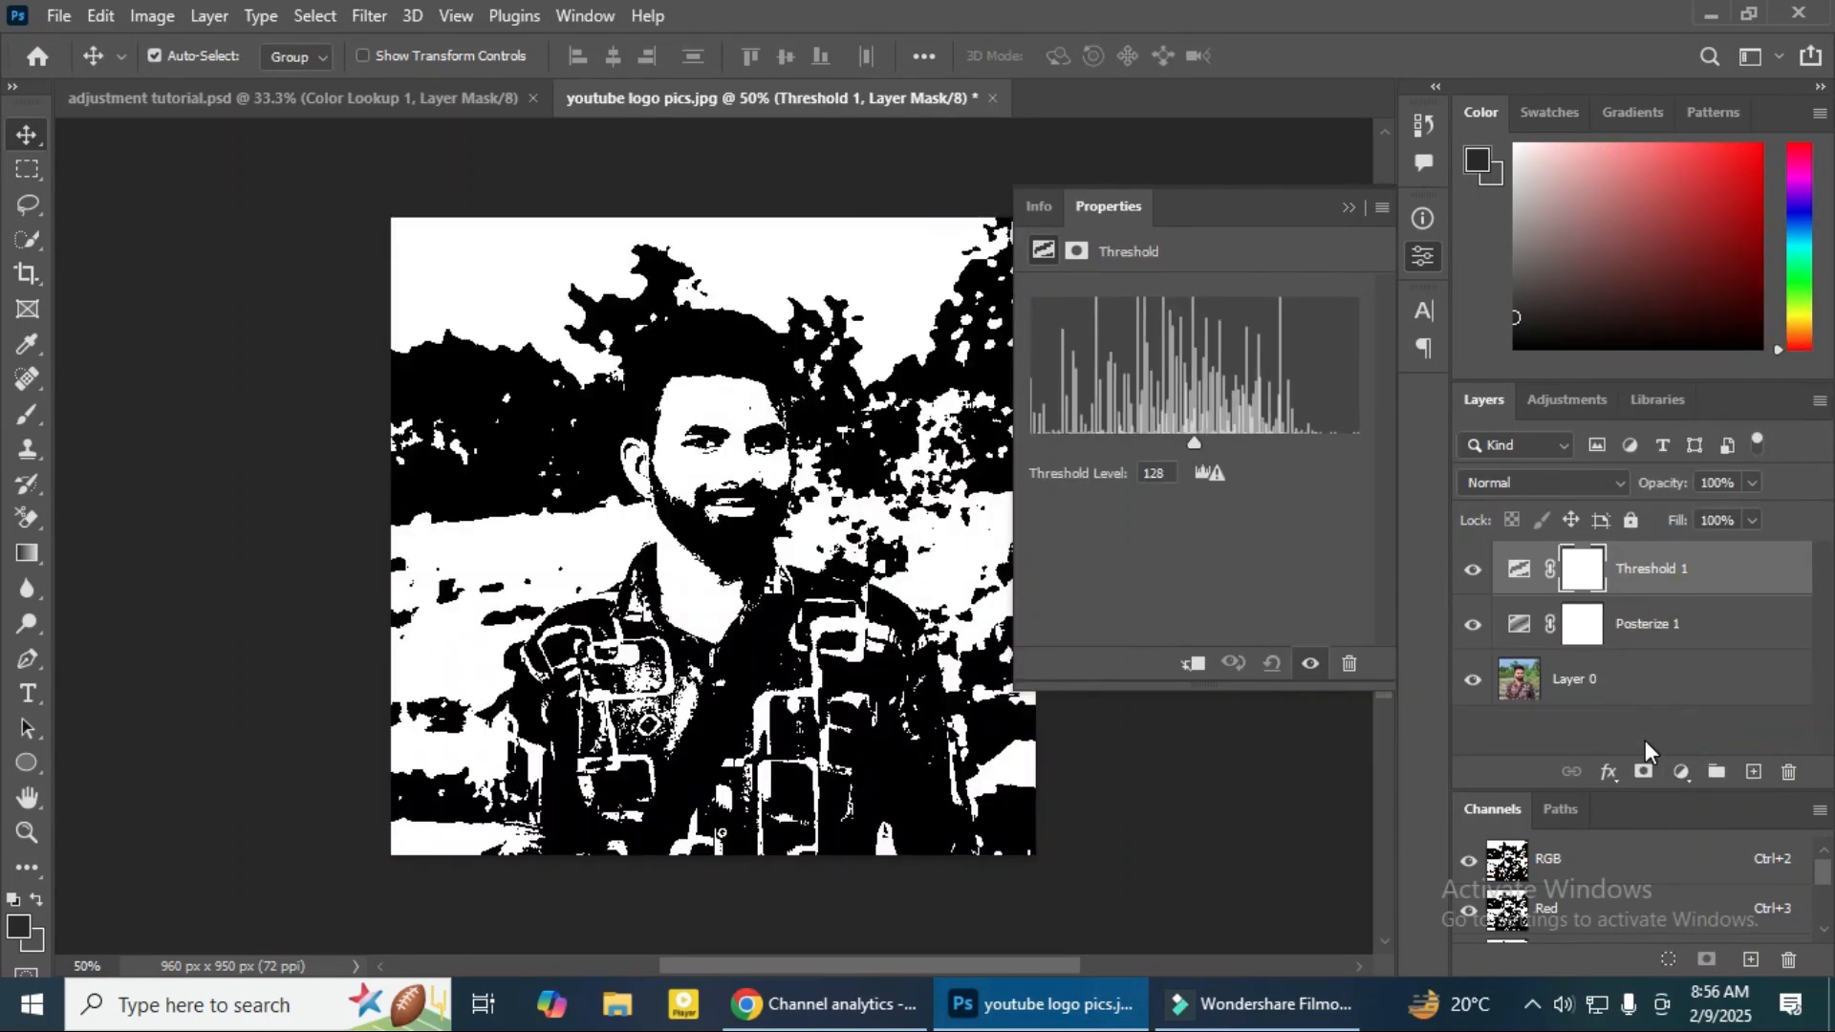
{"action": "left_click", "coordinate": [1679, 772]}
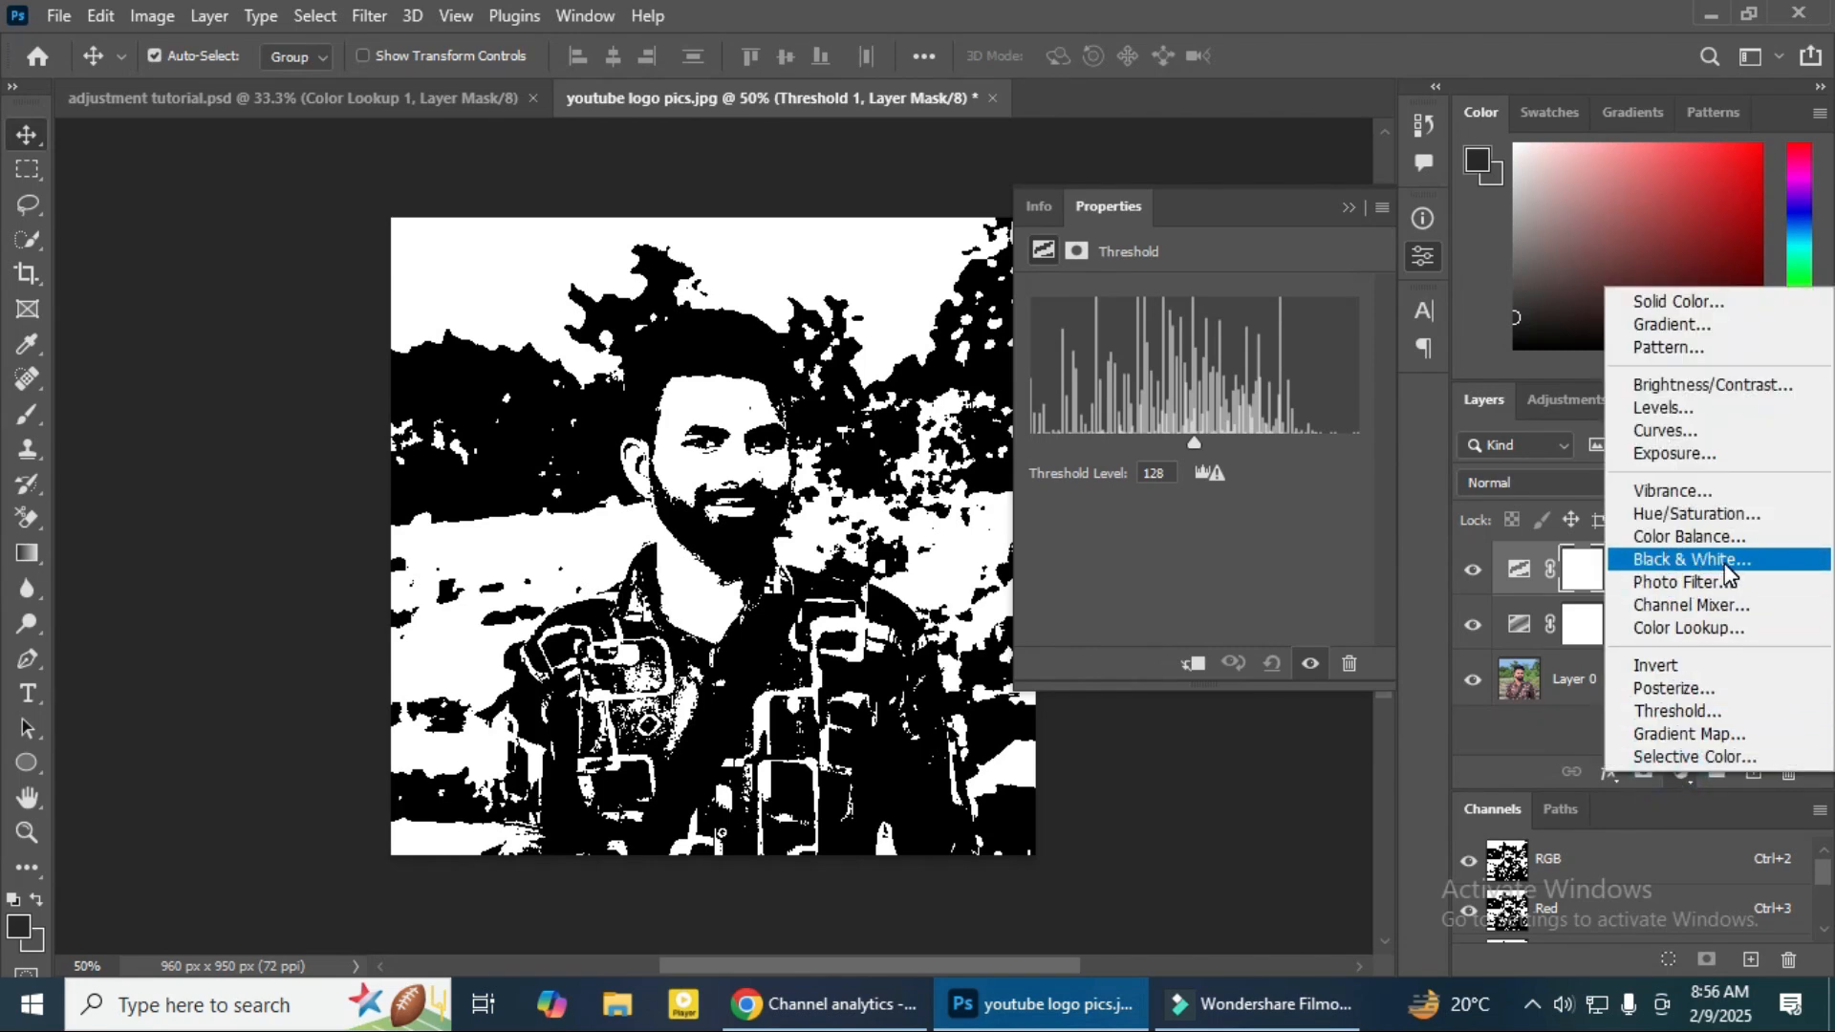
{"action": "left_click", "coordinate": [1676, 719]}
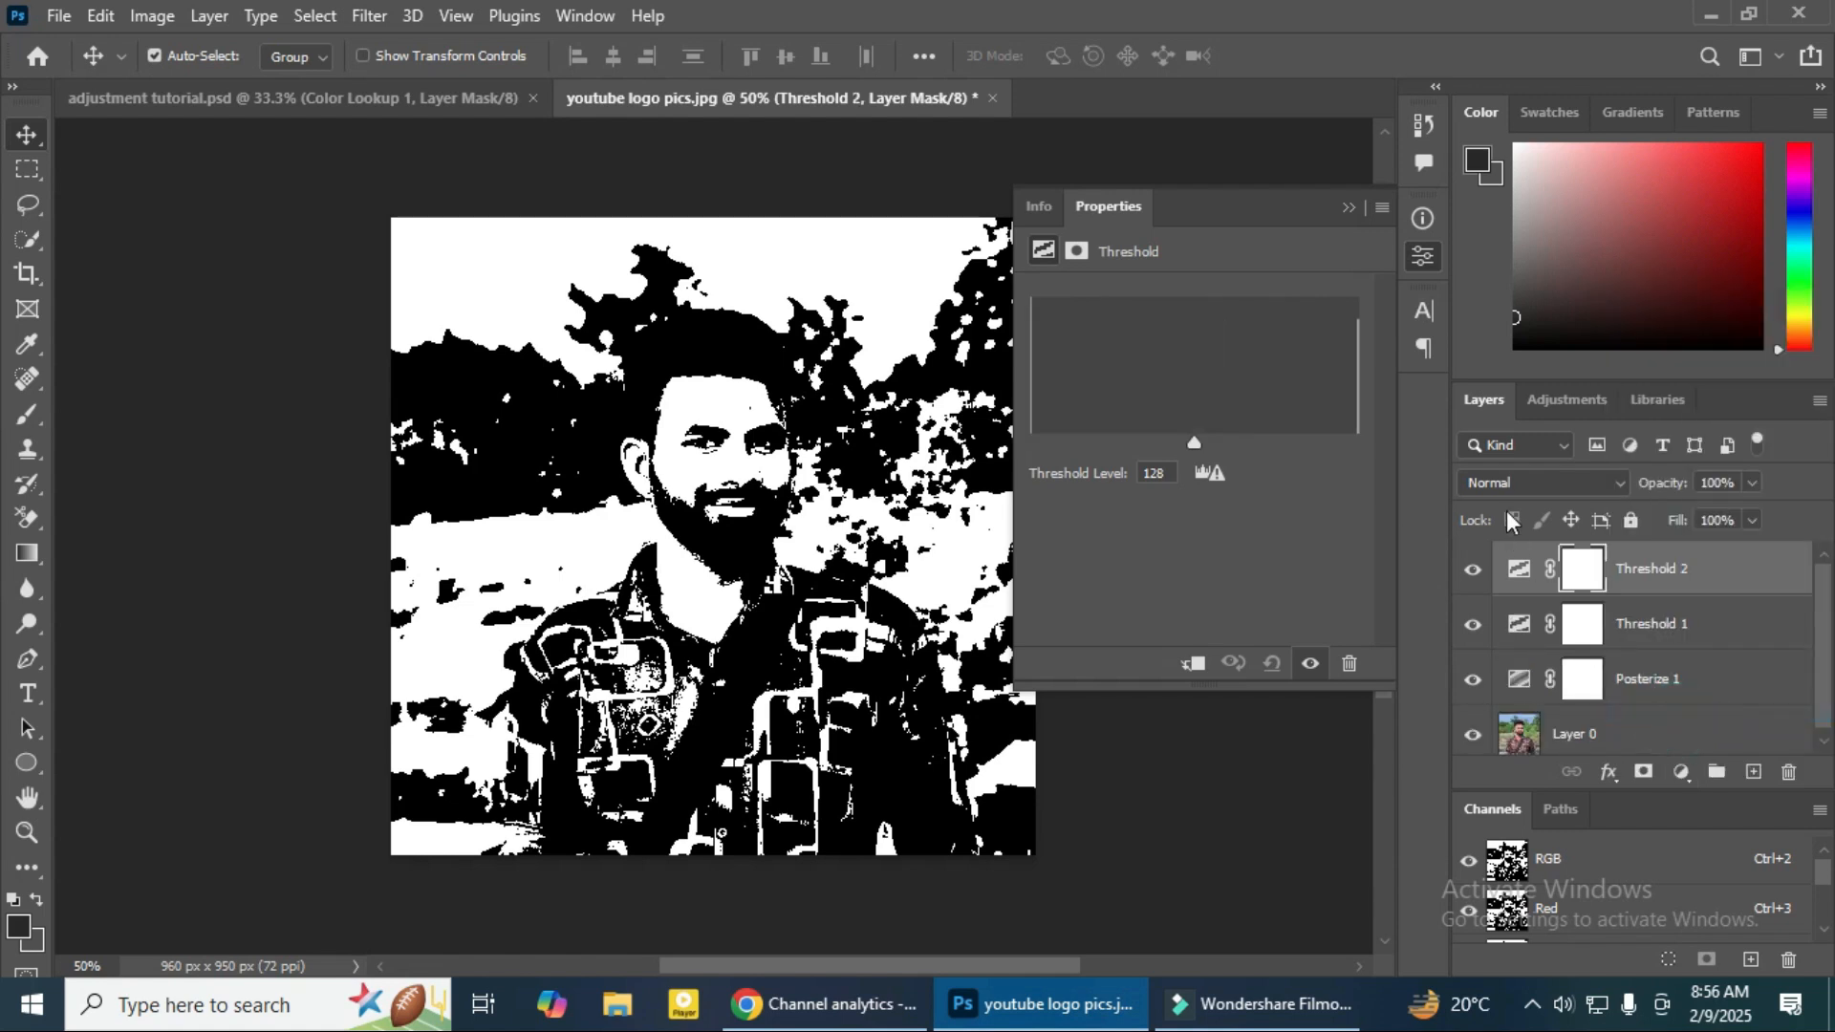
{"action": "left_click", "coordinate": [1507, 483]}
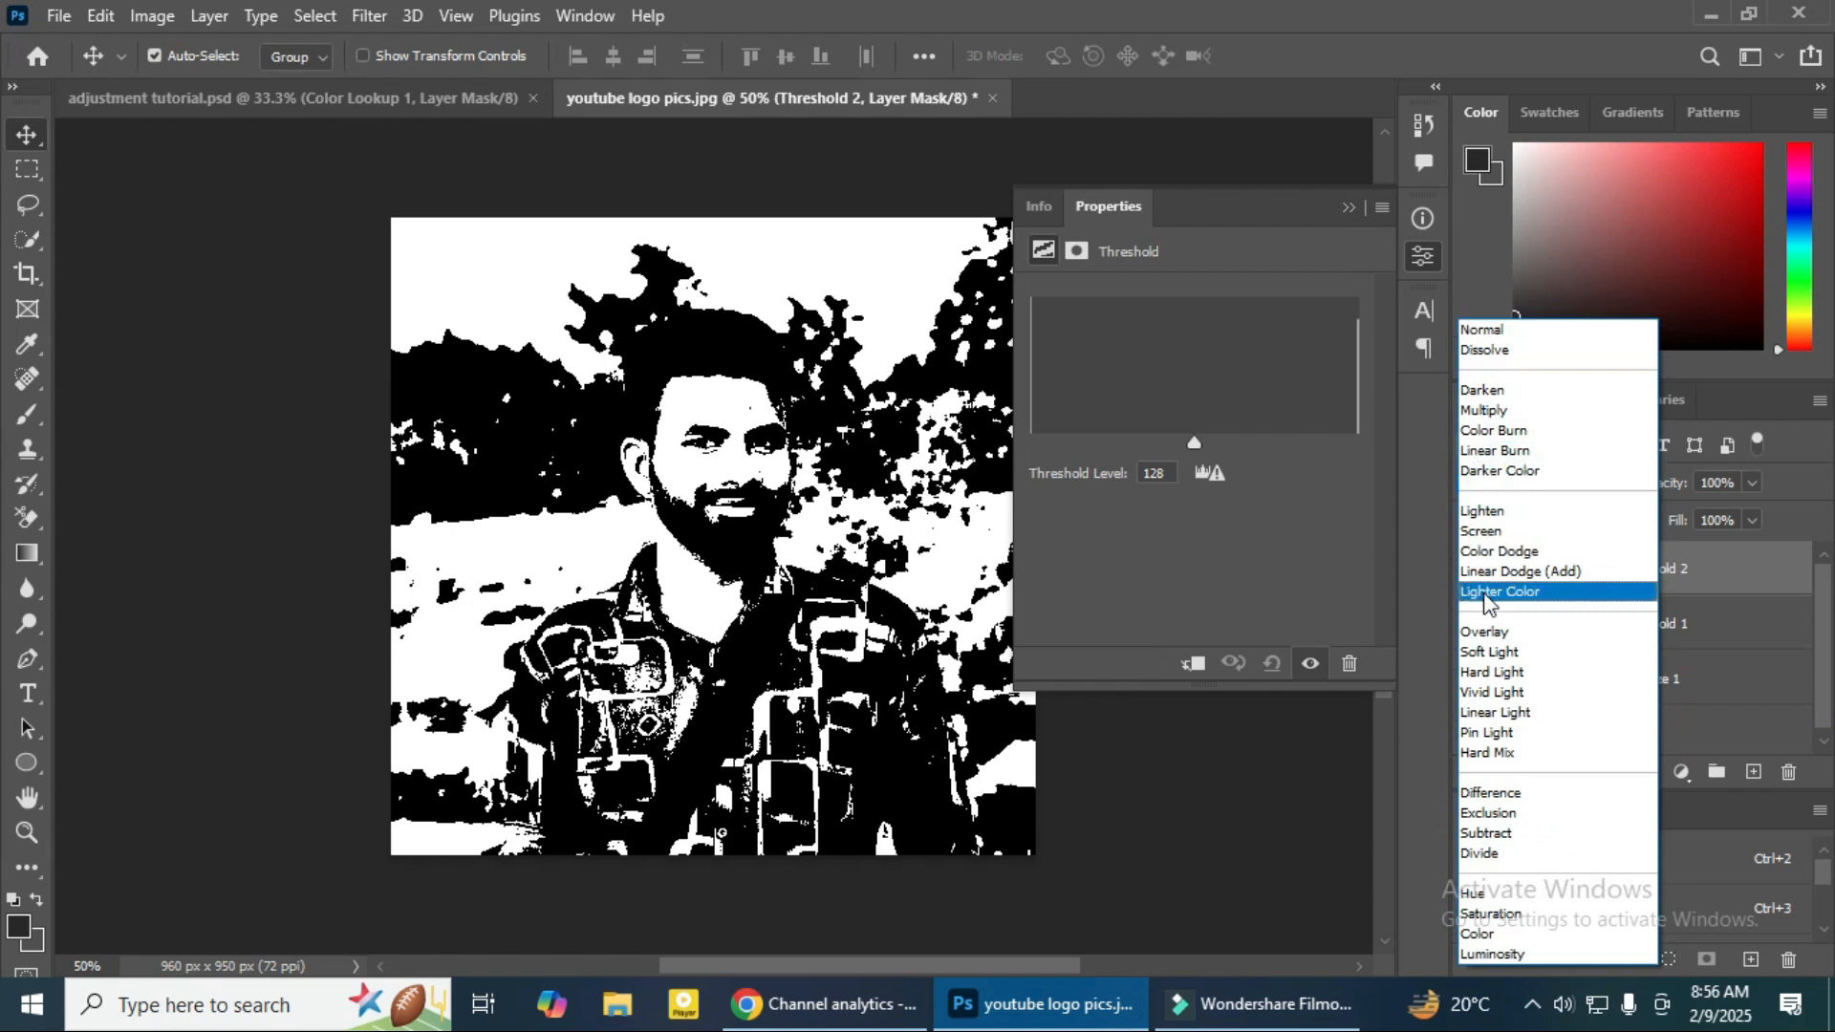
{"action": "left_click", "coordinate": [1508, 656]}
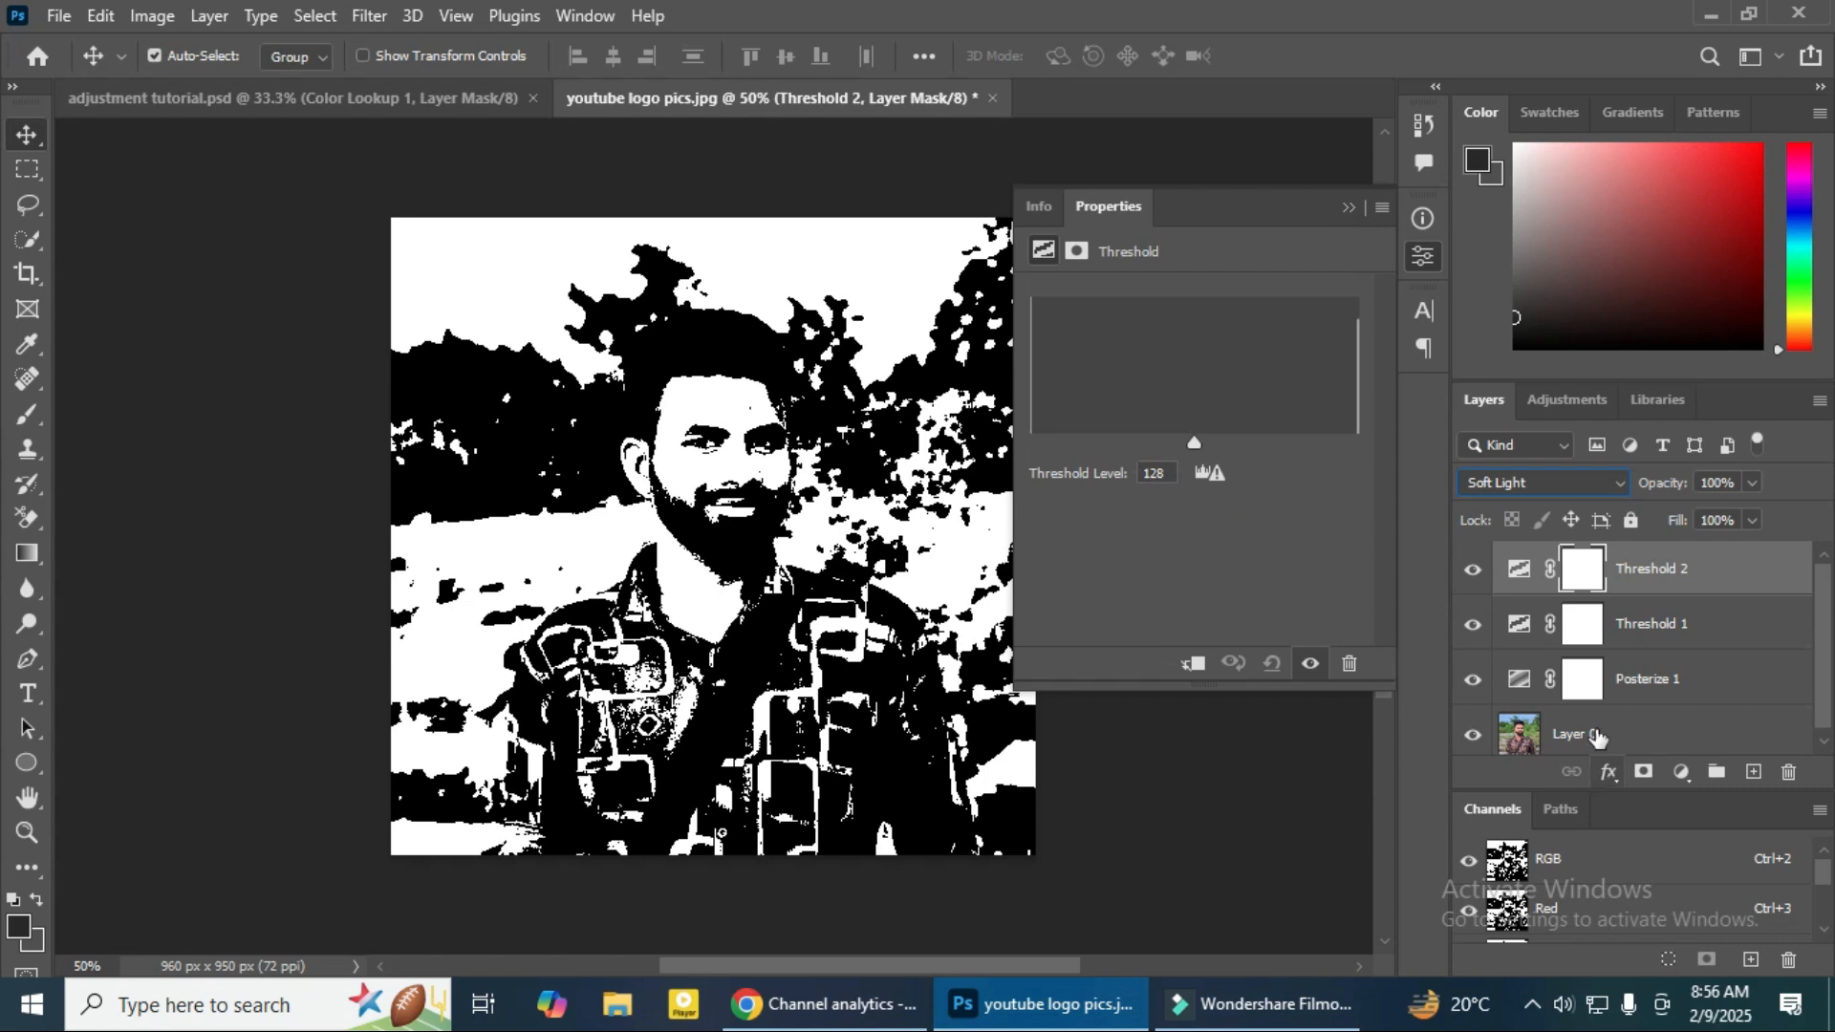
Step: Delete the Threshold 1 layer and set the blend mode of the Threshold 2 layer to Soft Light
{"action": "left_click", "coordinate": [1679, 626]}
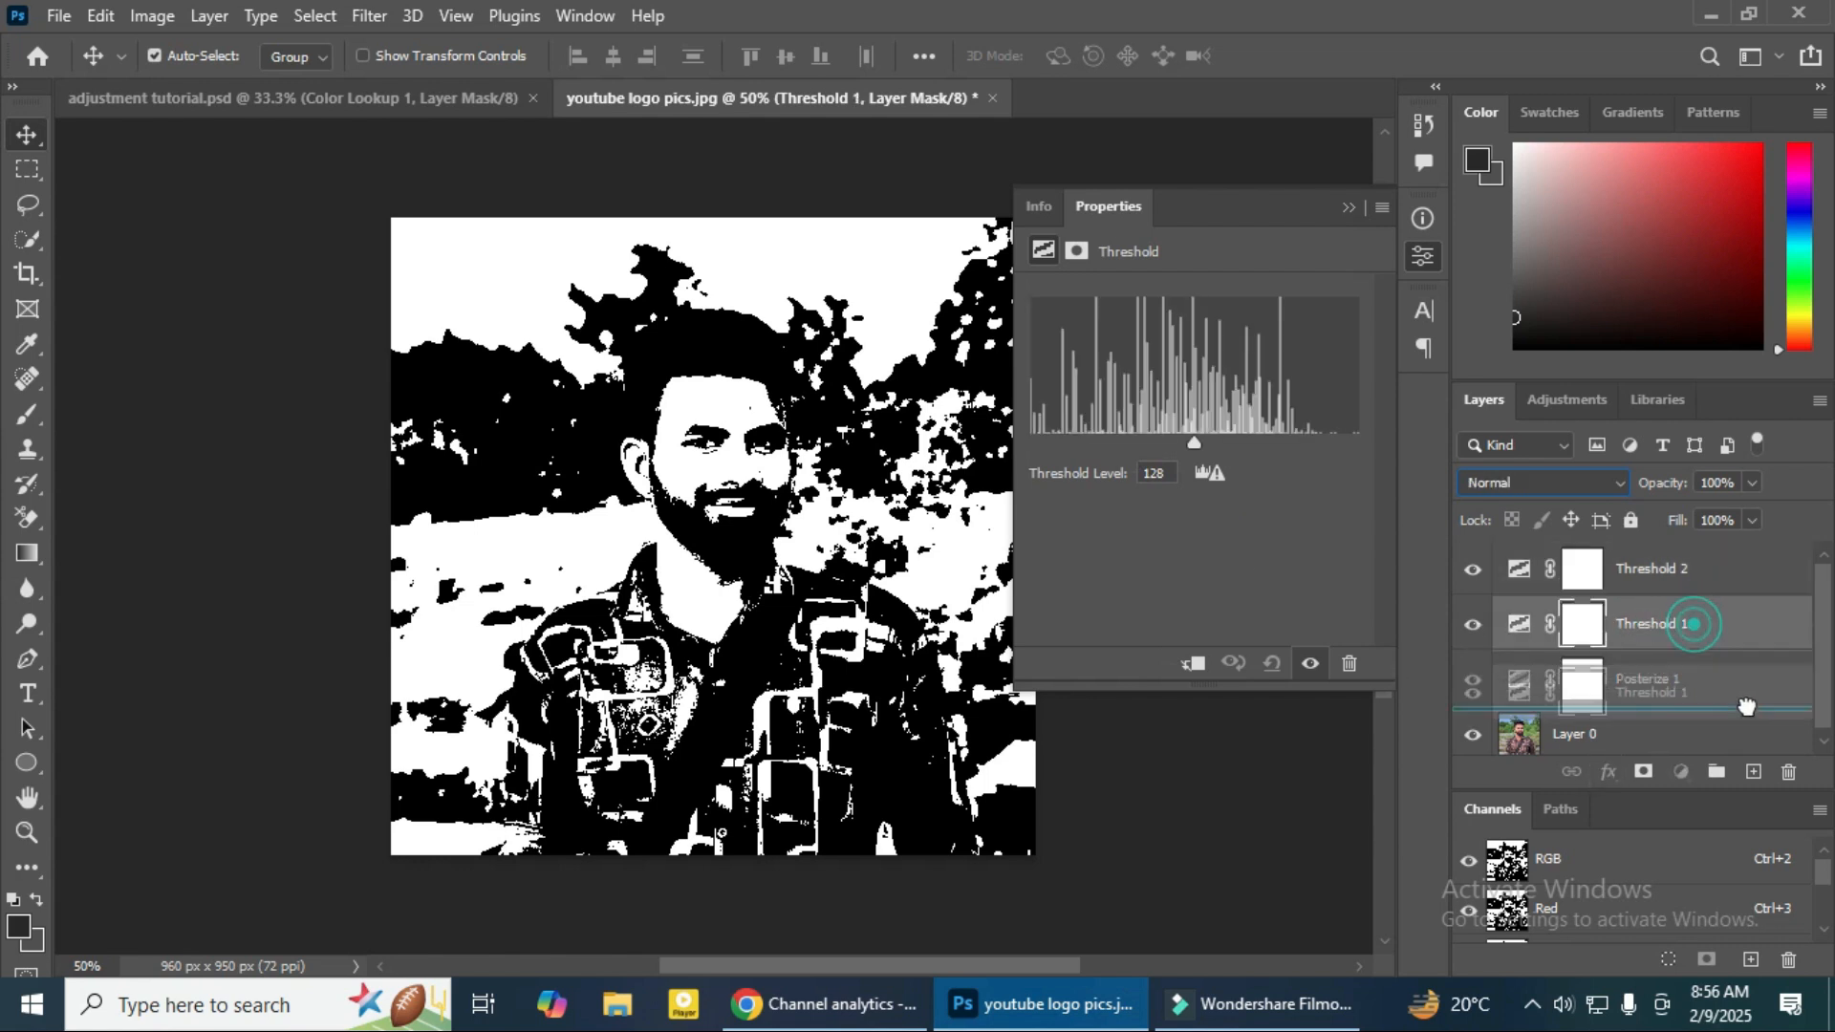
{"action": "key", "text": "Delete"}
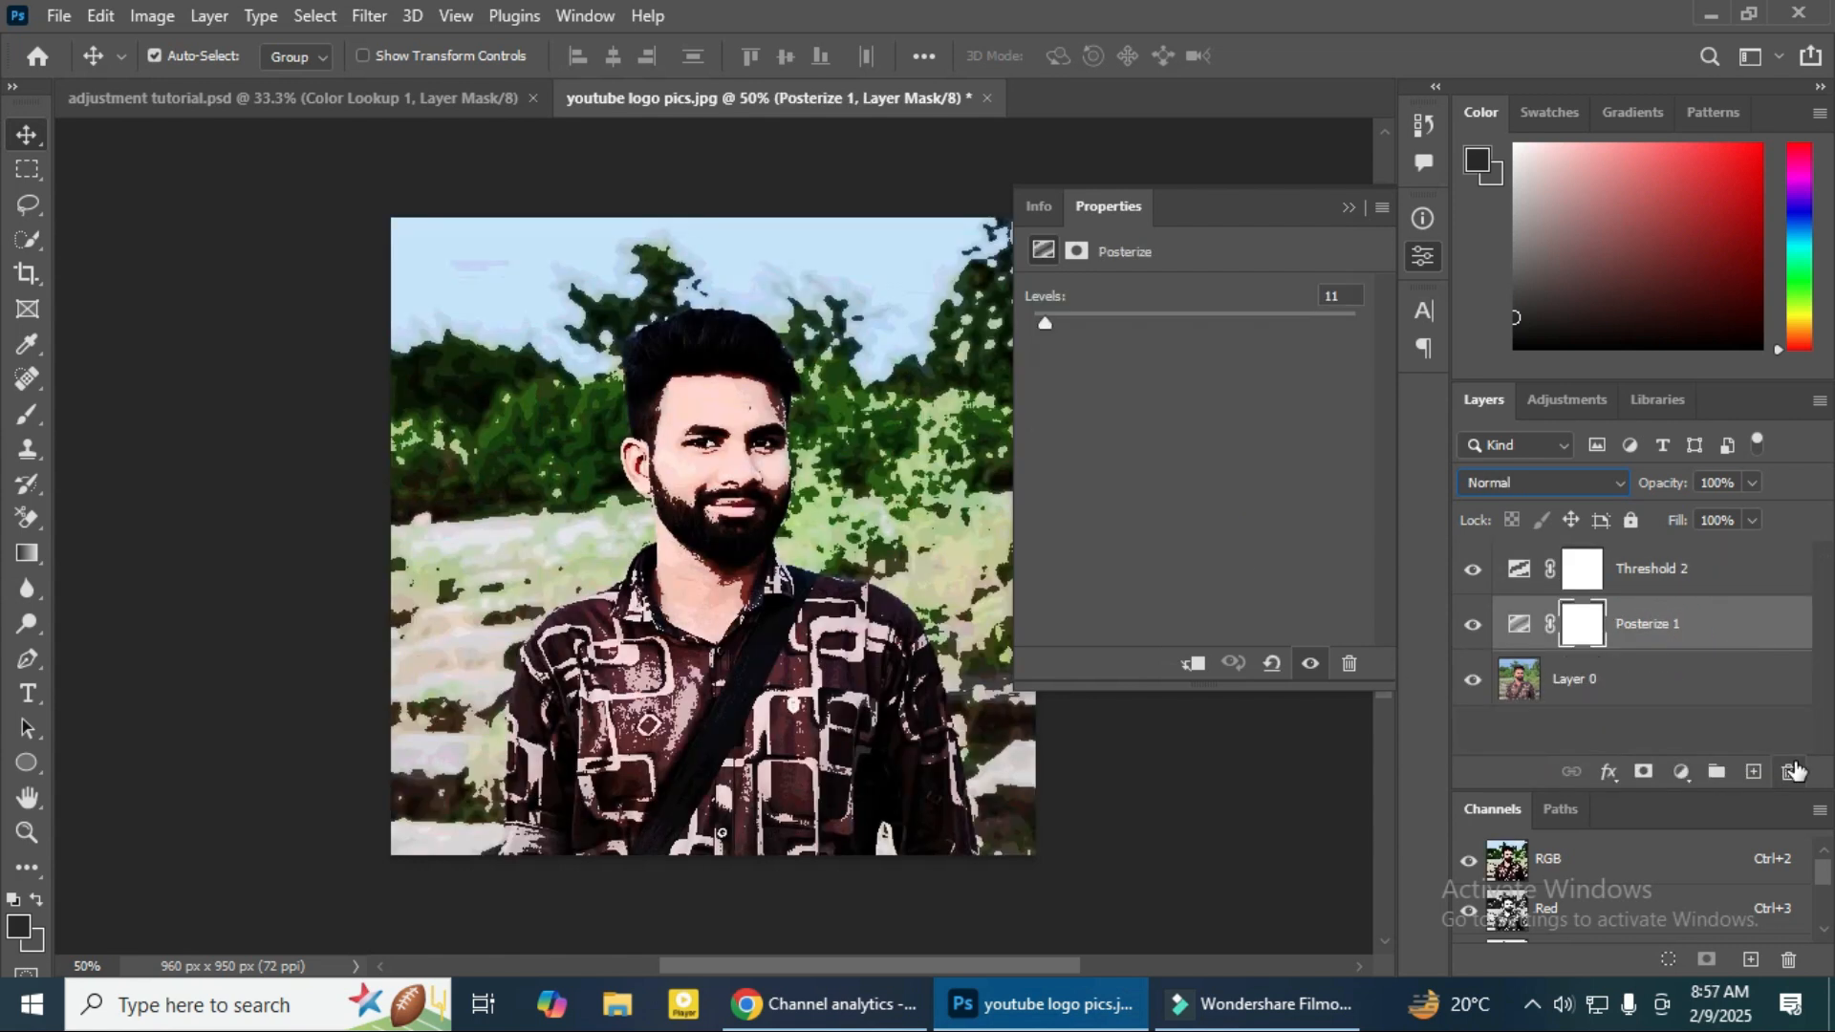
{"action": "left_click", "coordinate": [1640, 564]}
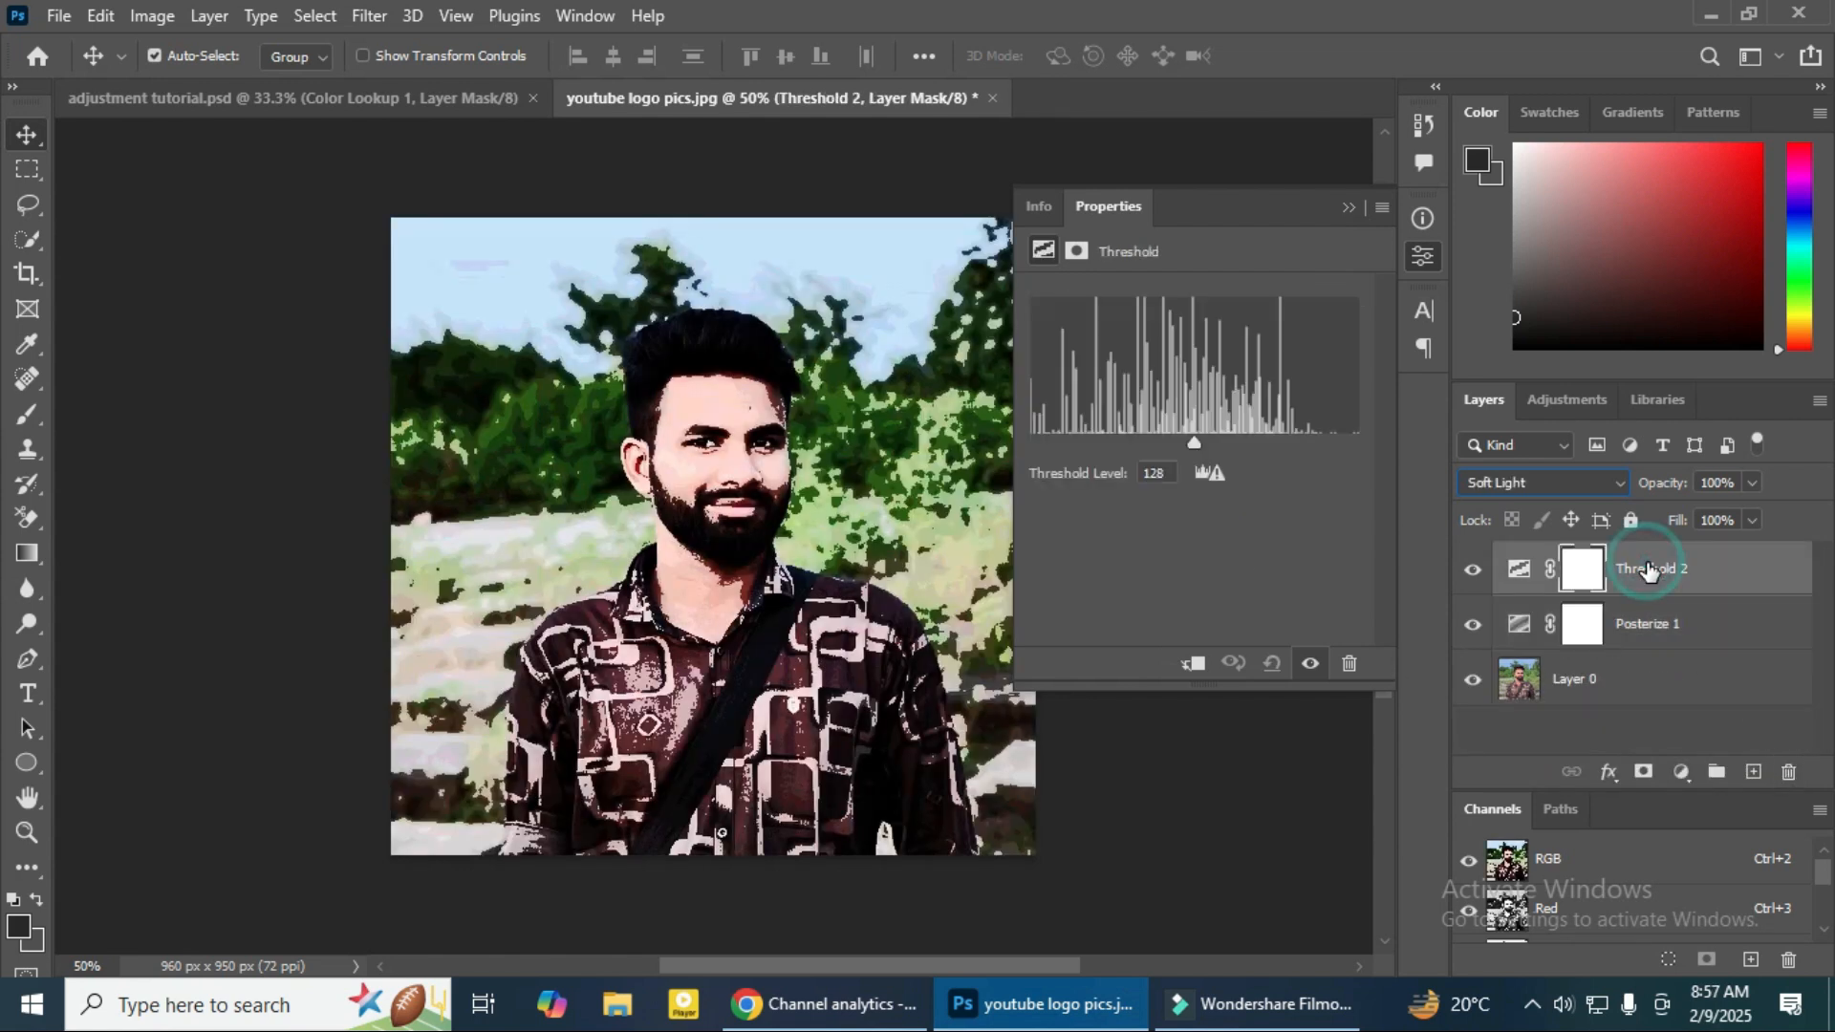
{"action": "left_click", "coordinate": [1535, 484]}
{"action": "left_click", "coordinate": [1510, 650]}
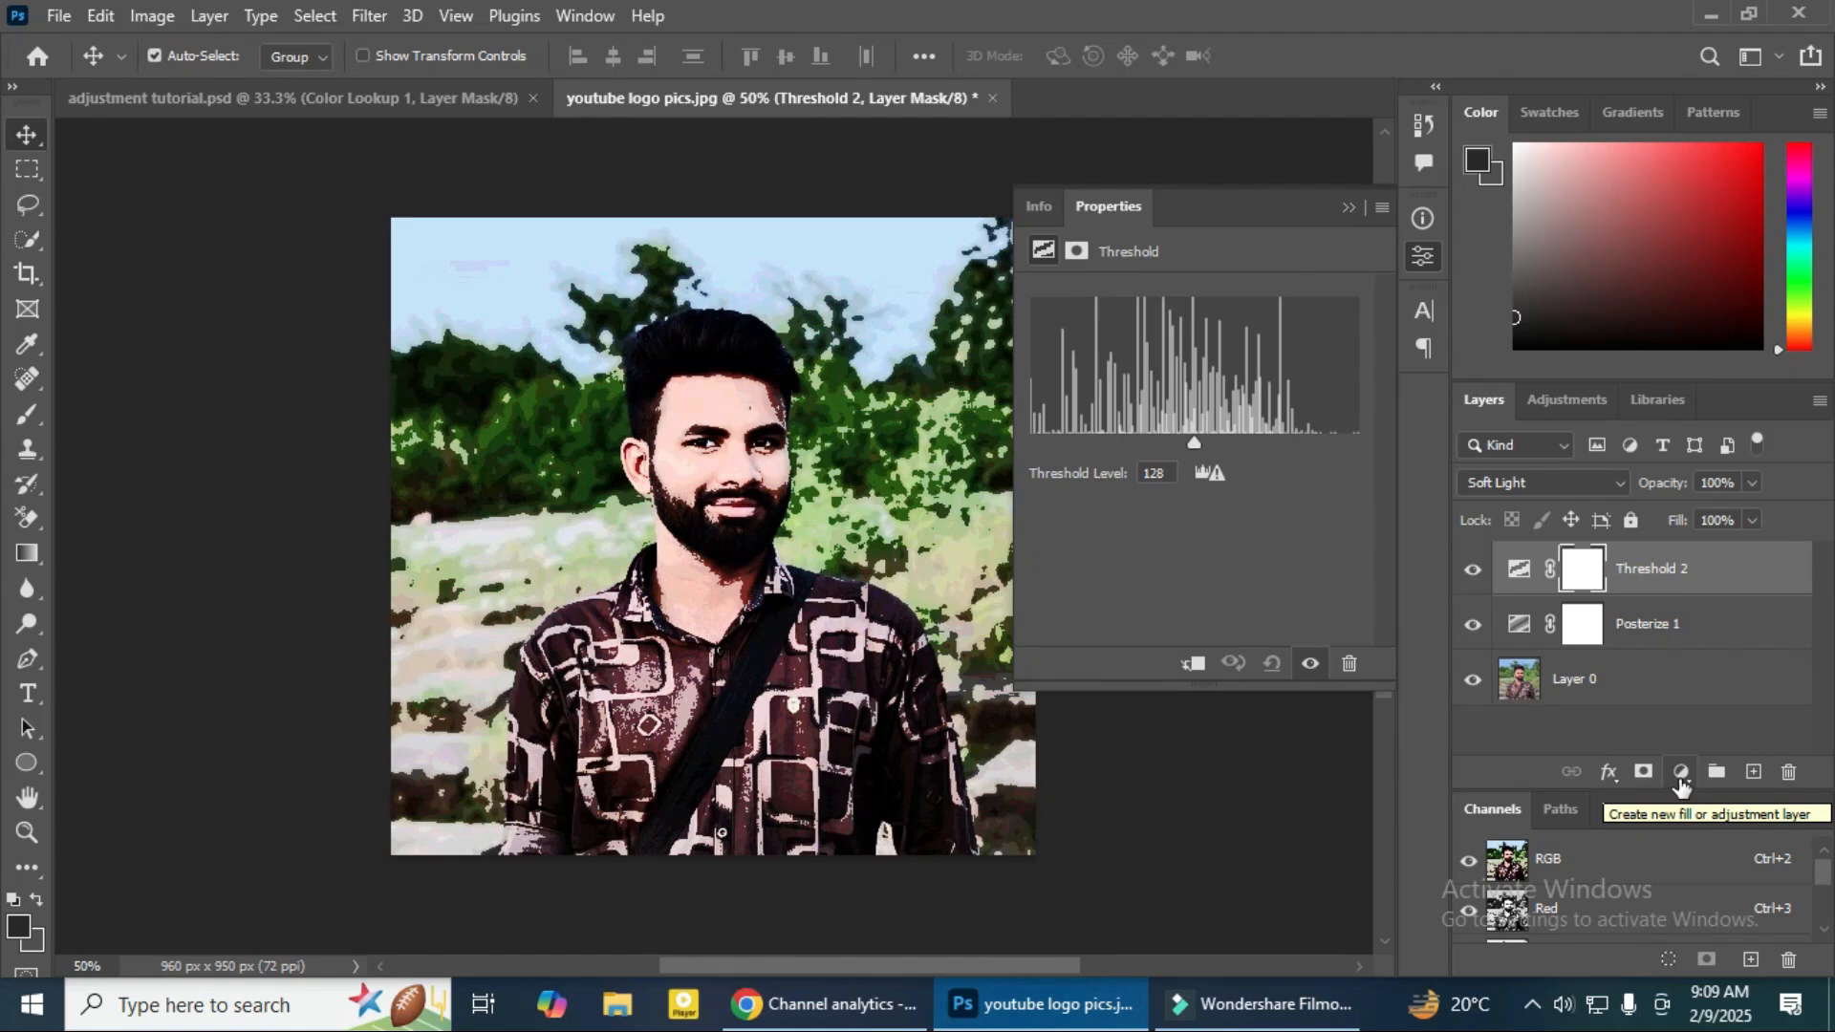
{"action": "left_click", "coordinate": [1681, 776]}
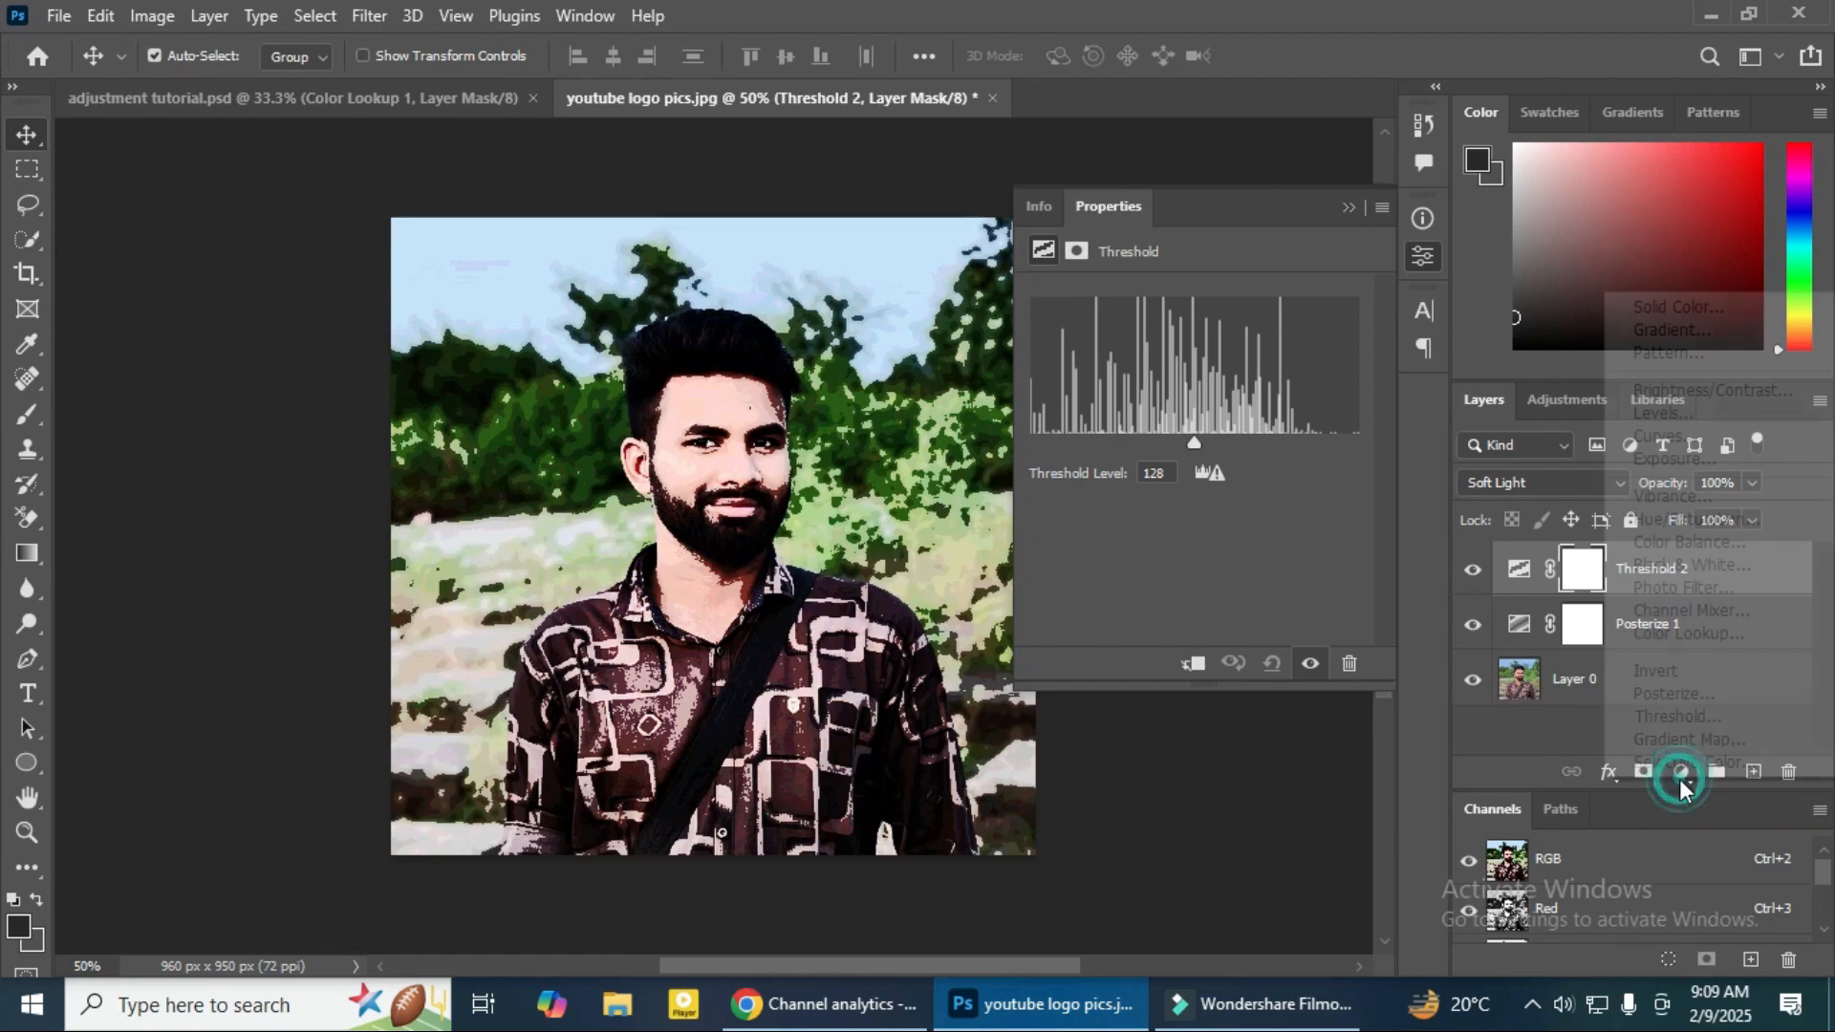
{"action": "left_click", "coordinate": [1479, 736]}
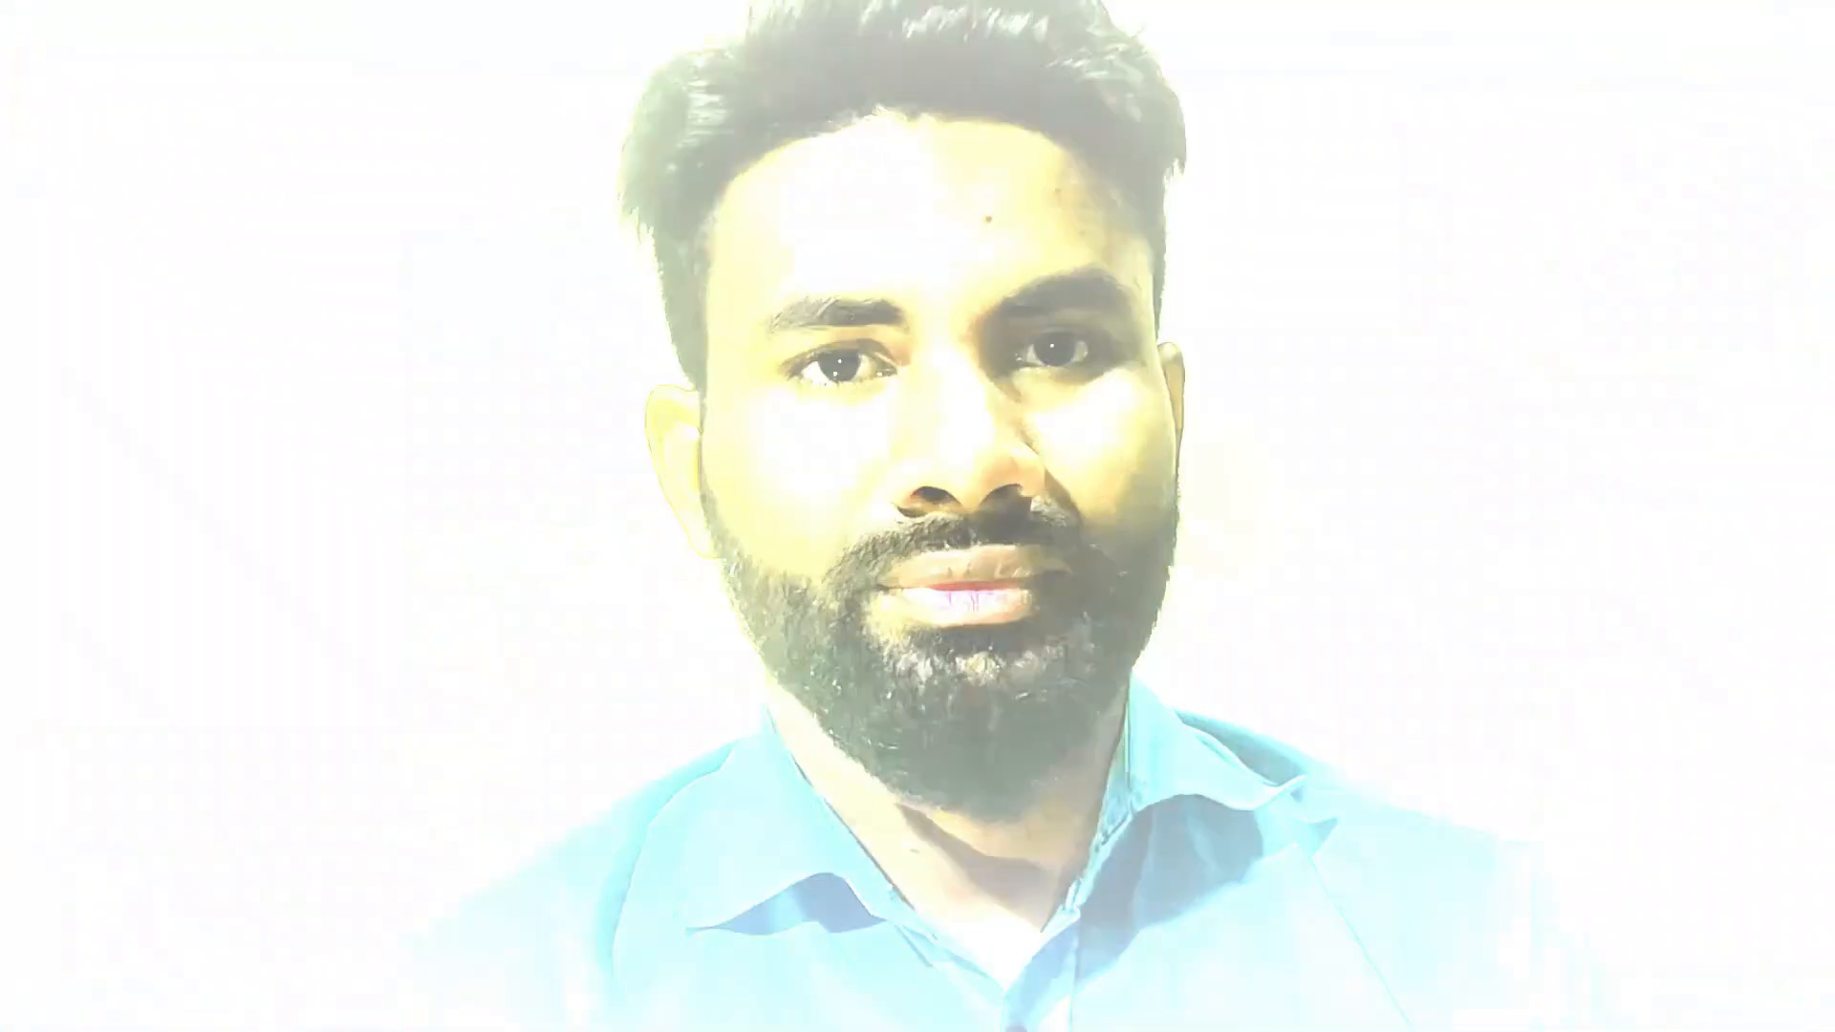